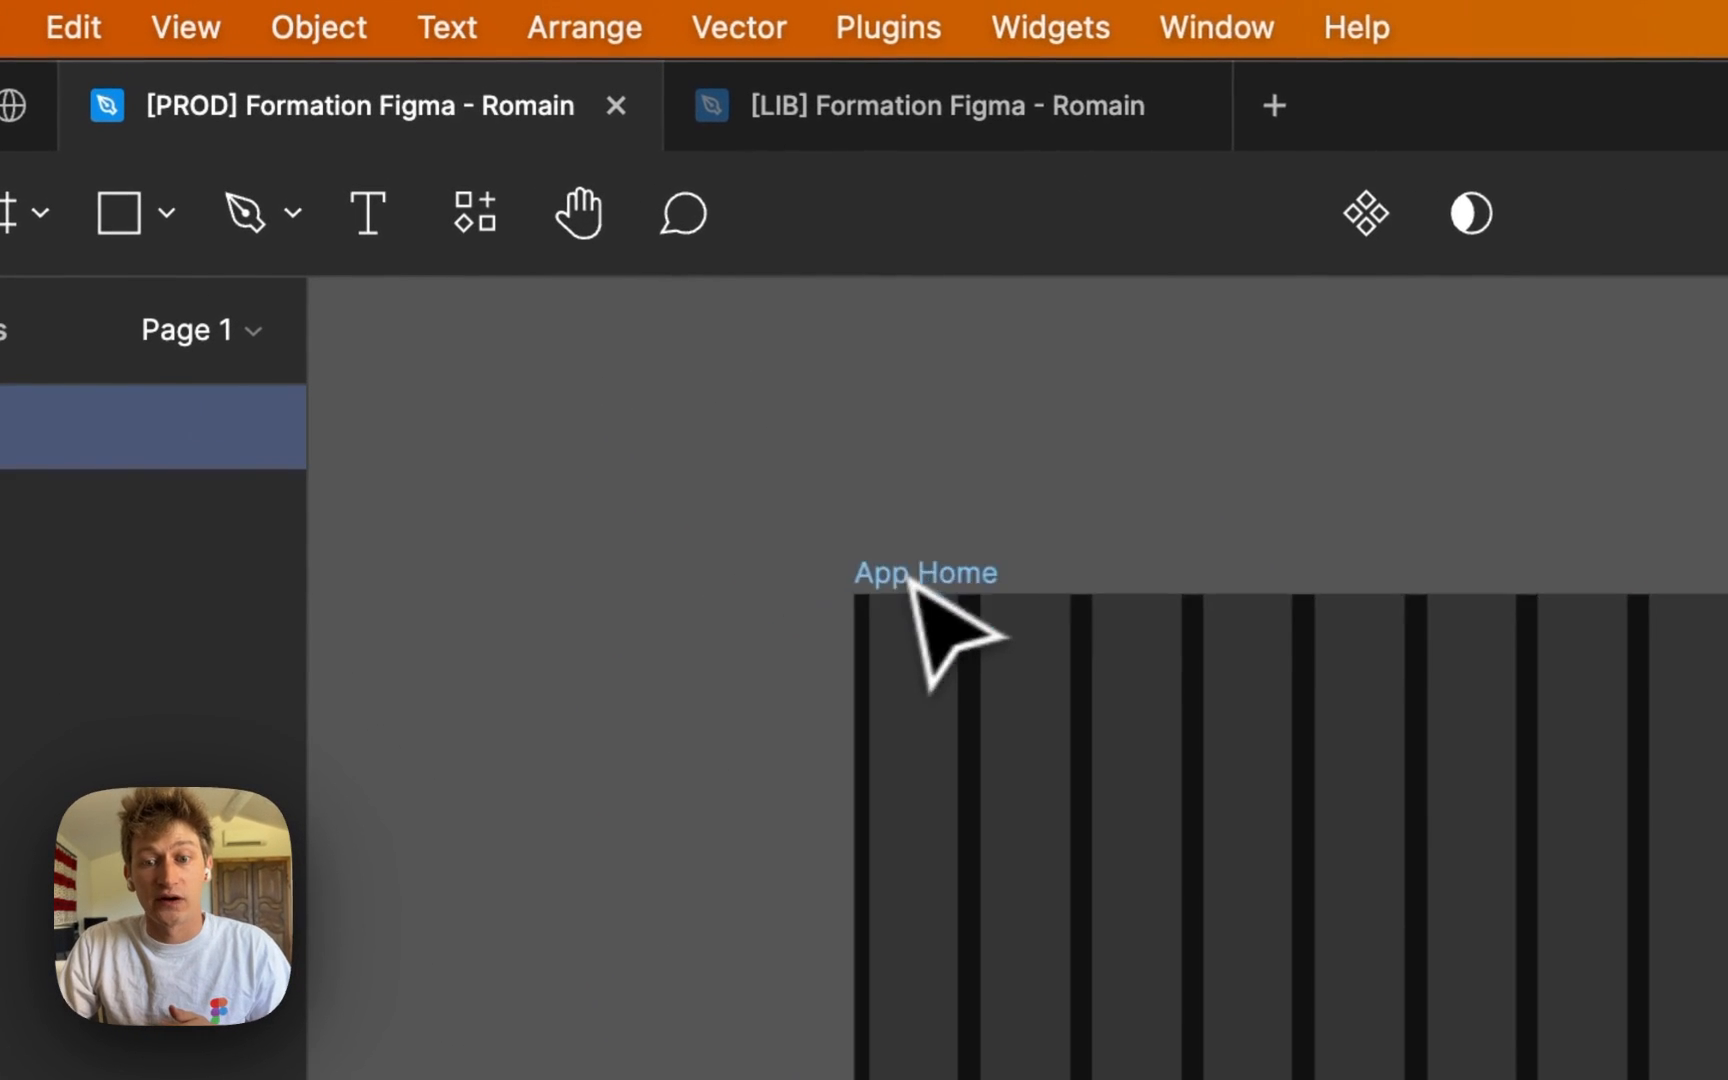
Step: Toggle the App Home frame's Default App Layout Desktop column grid and leave it hidden
drag(908, 578, 892, 537)
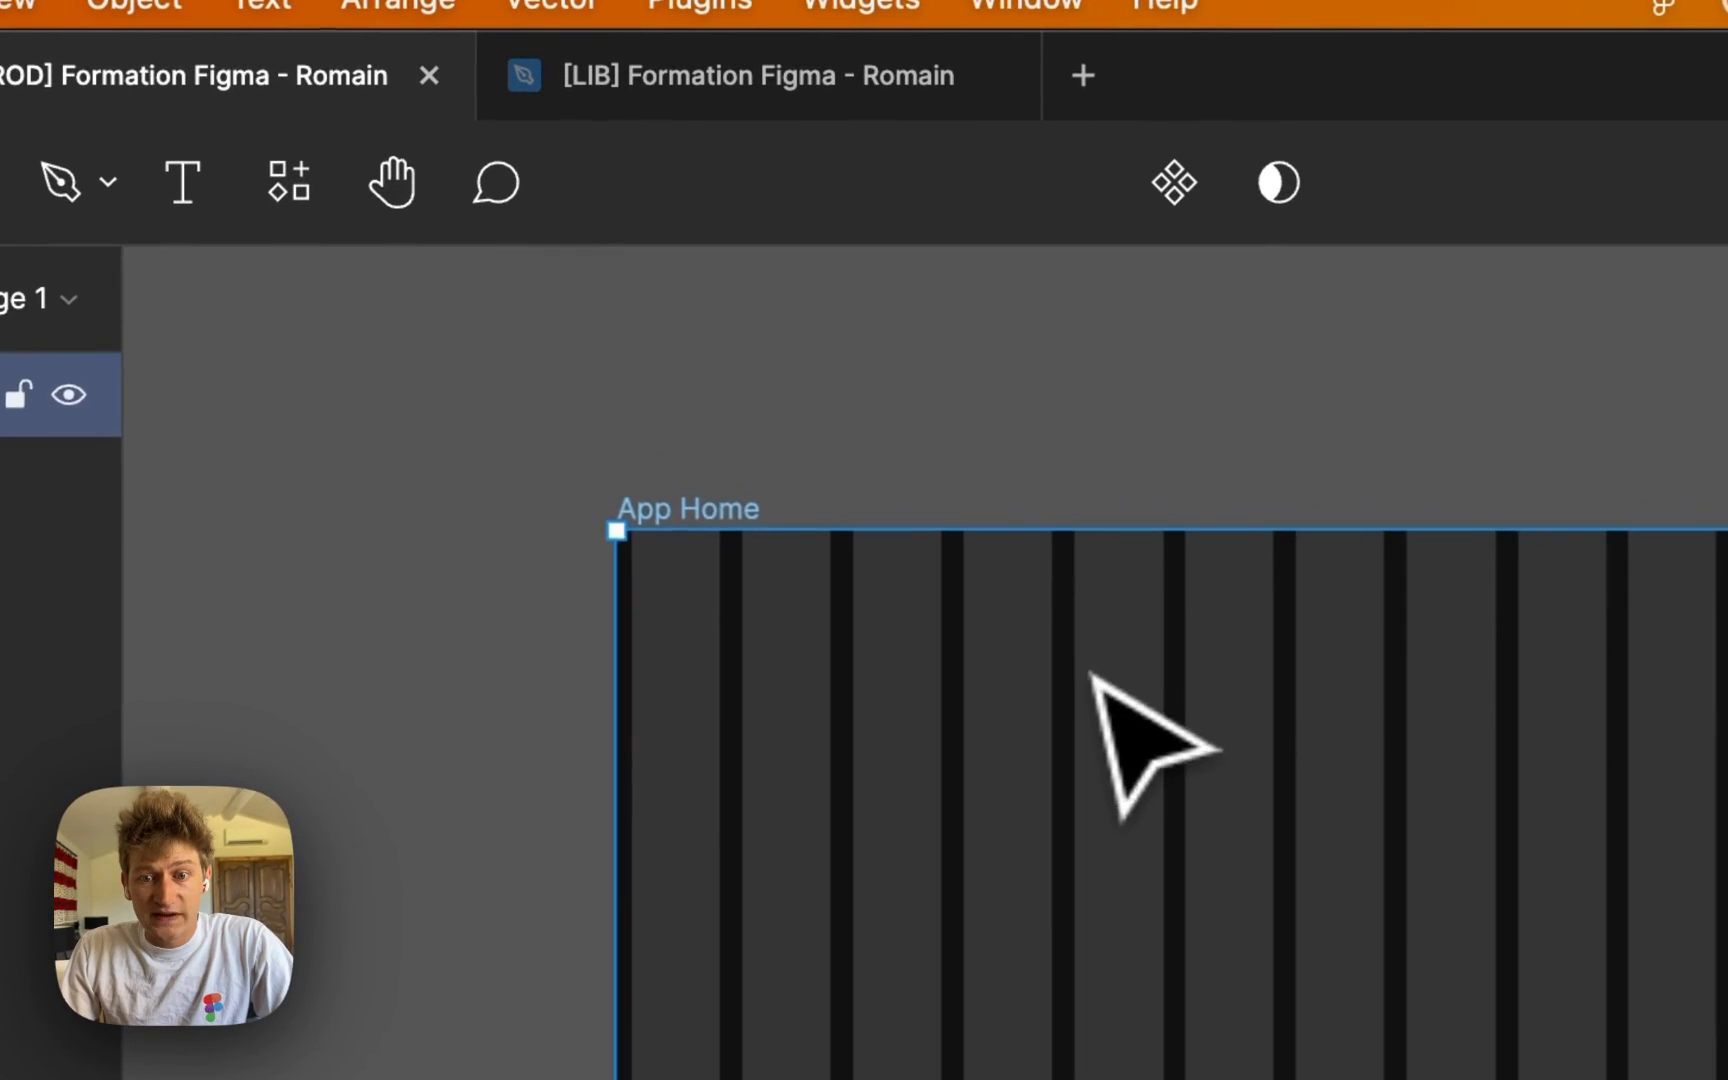
drag(1200, 738, 1087, 693)
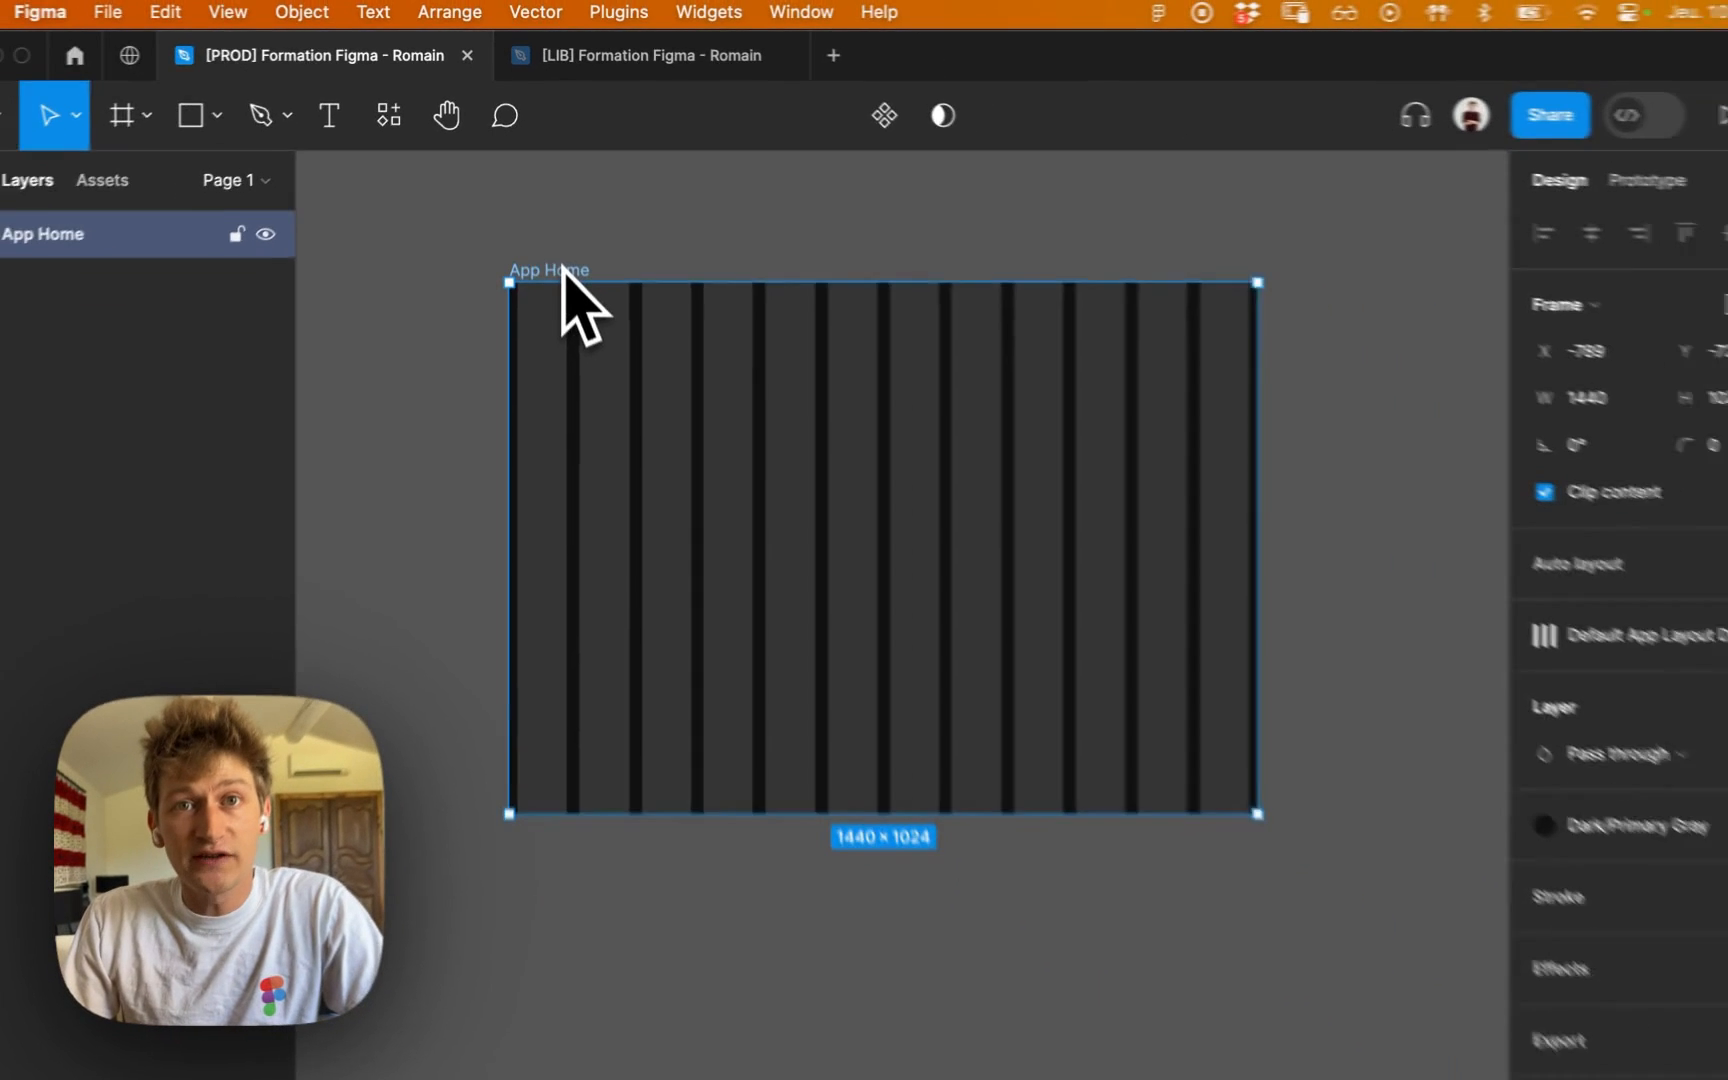
key(shift+g)
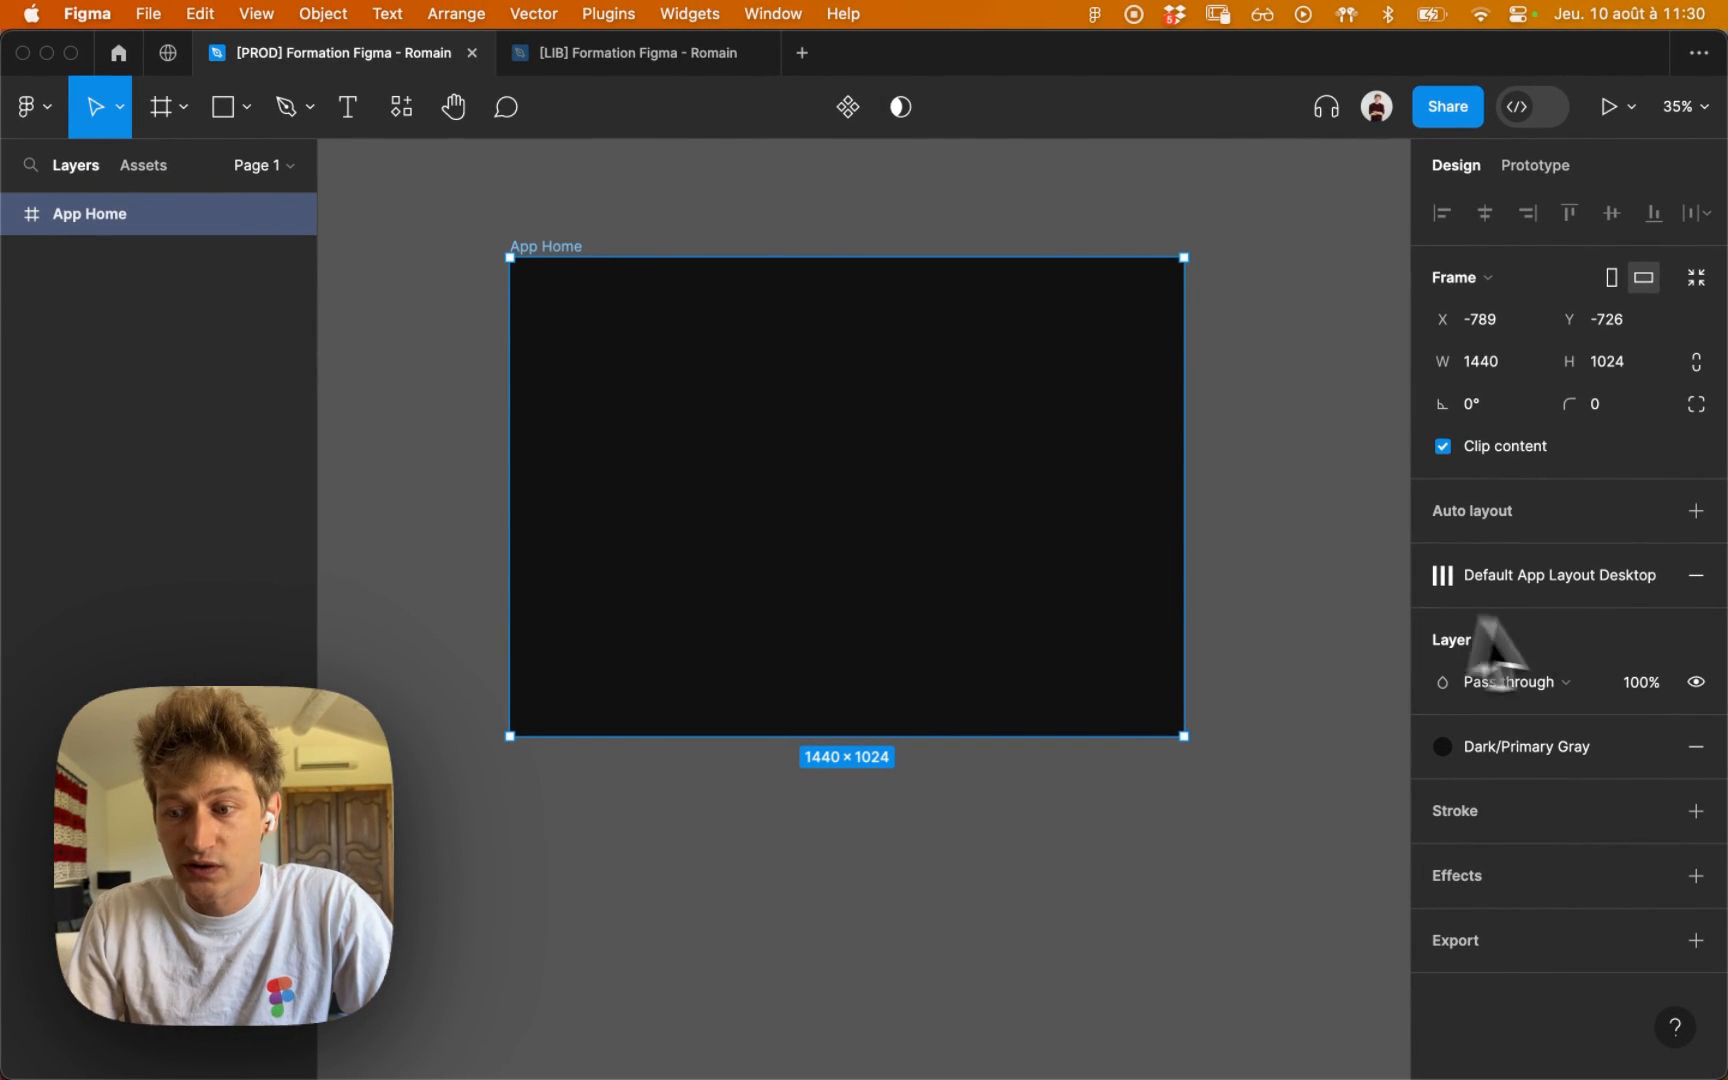
click(1608, 576)
click(1606, 576)
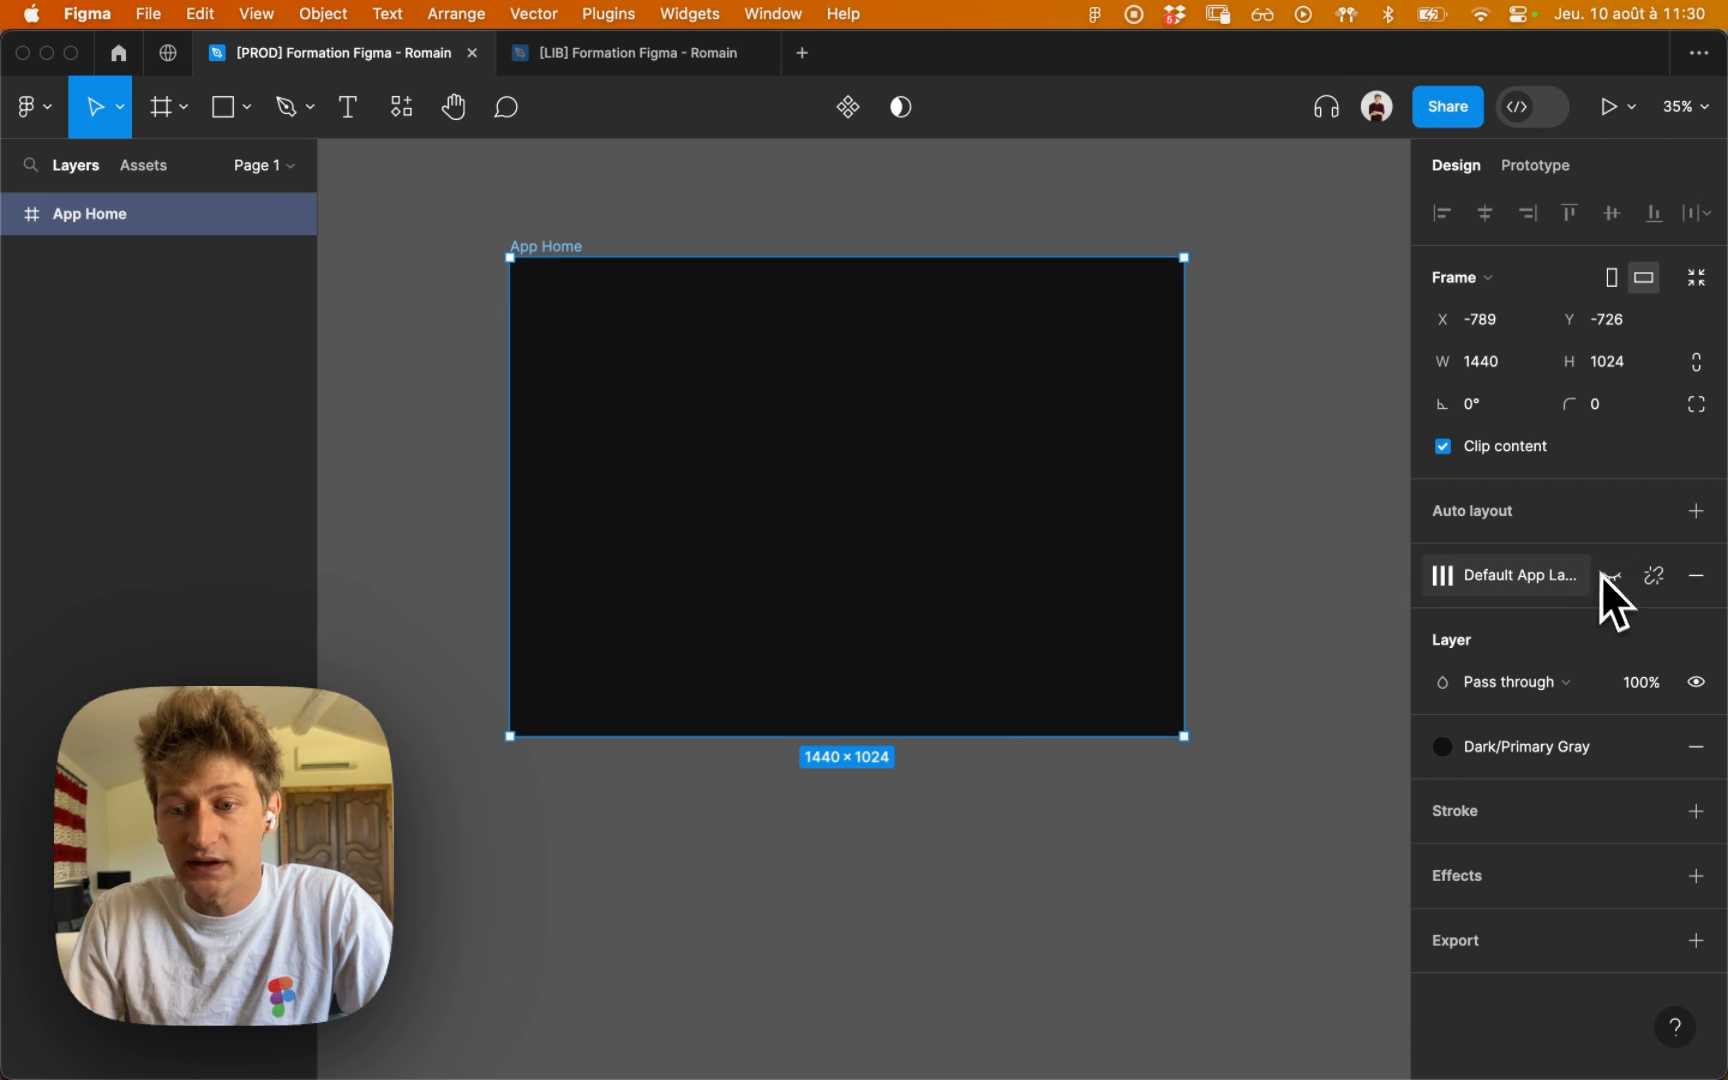
key(shift+g)
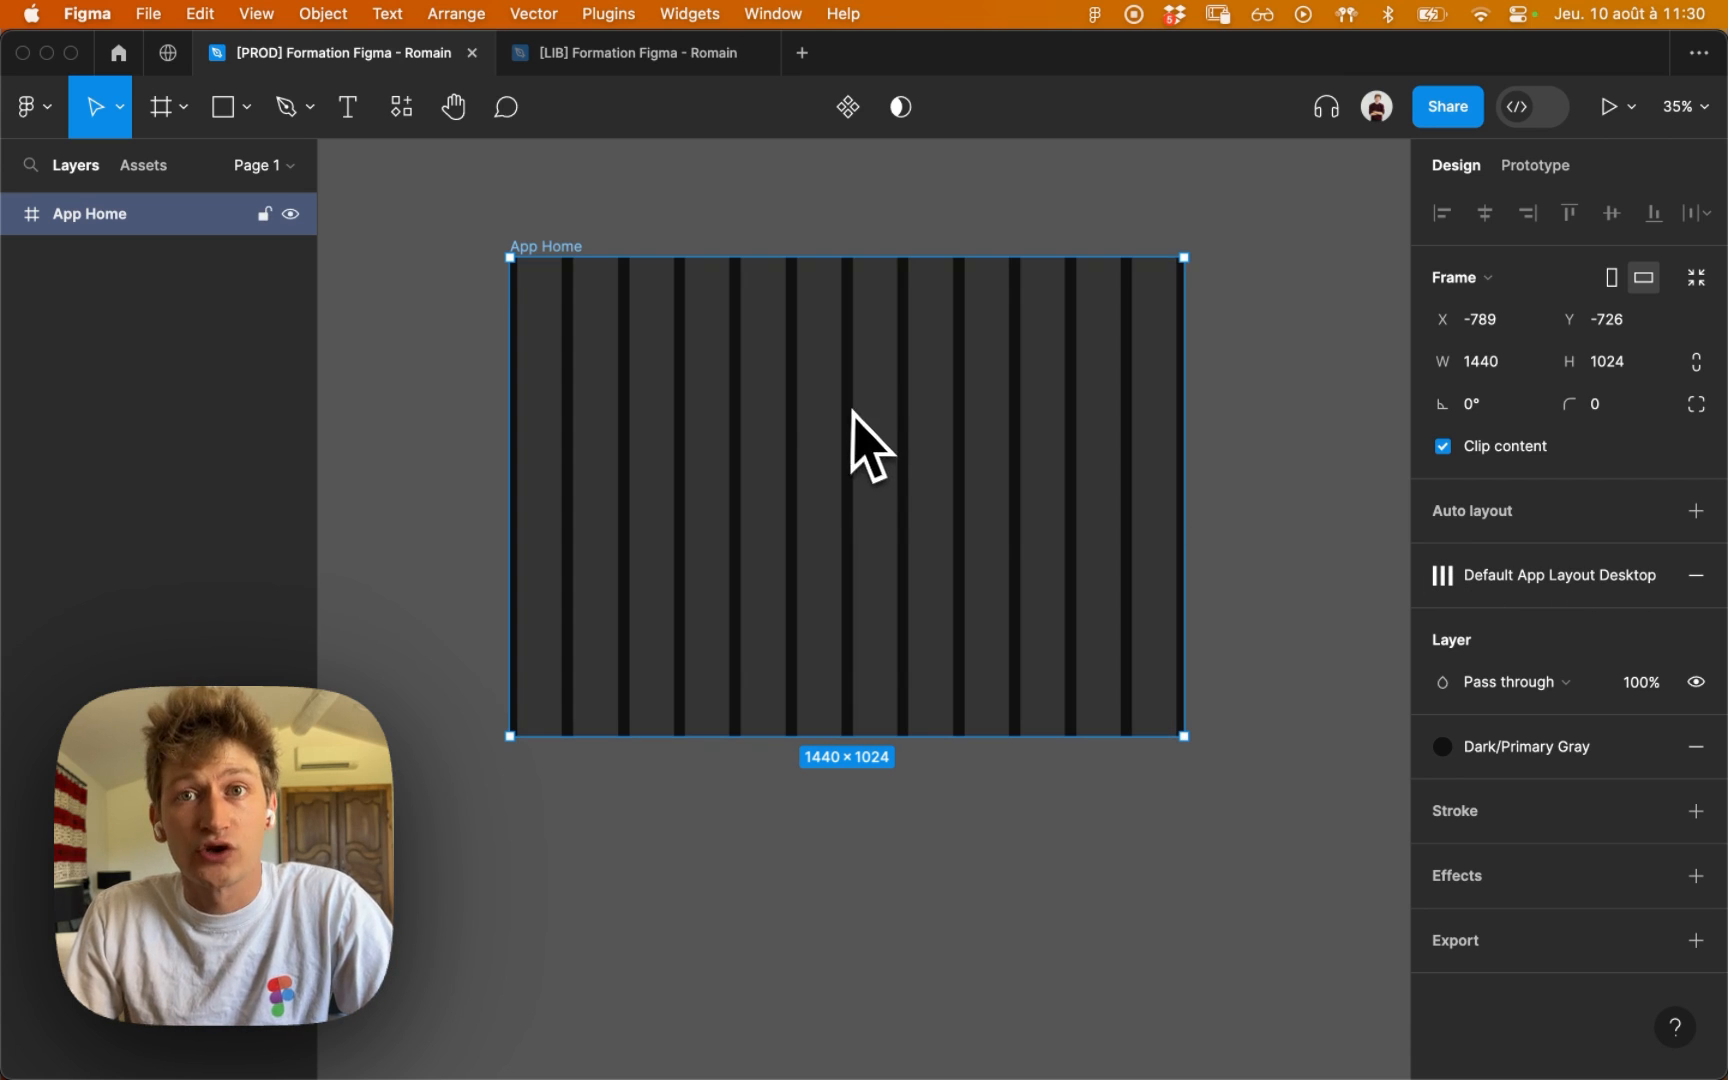
key(shift+g)
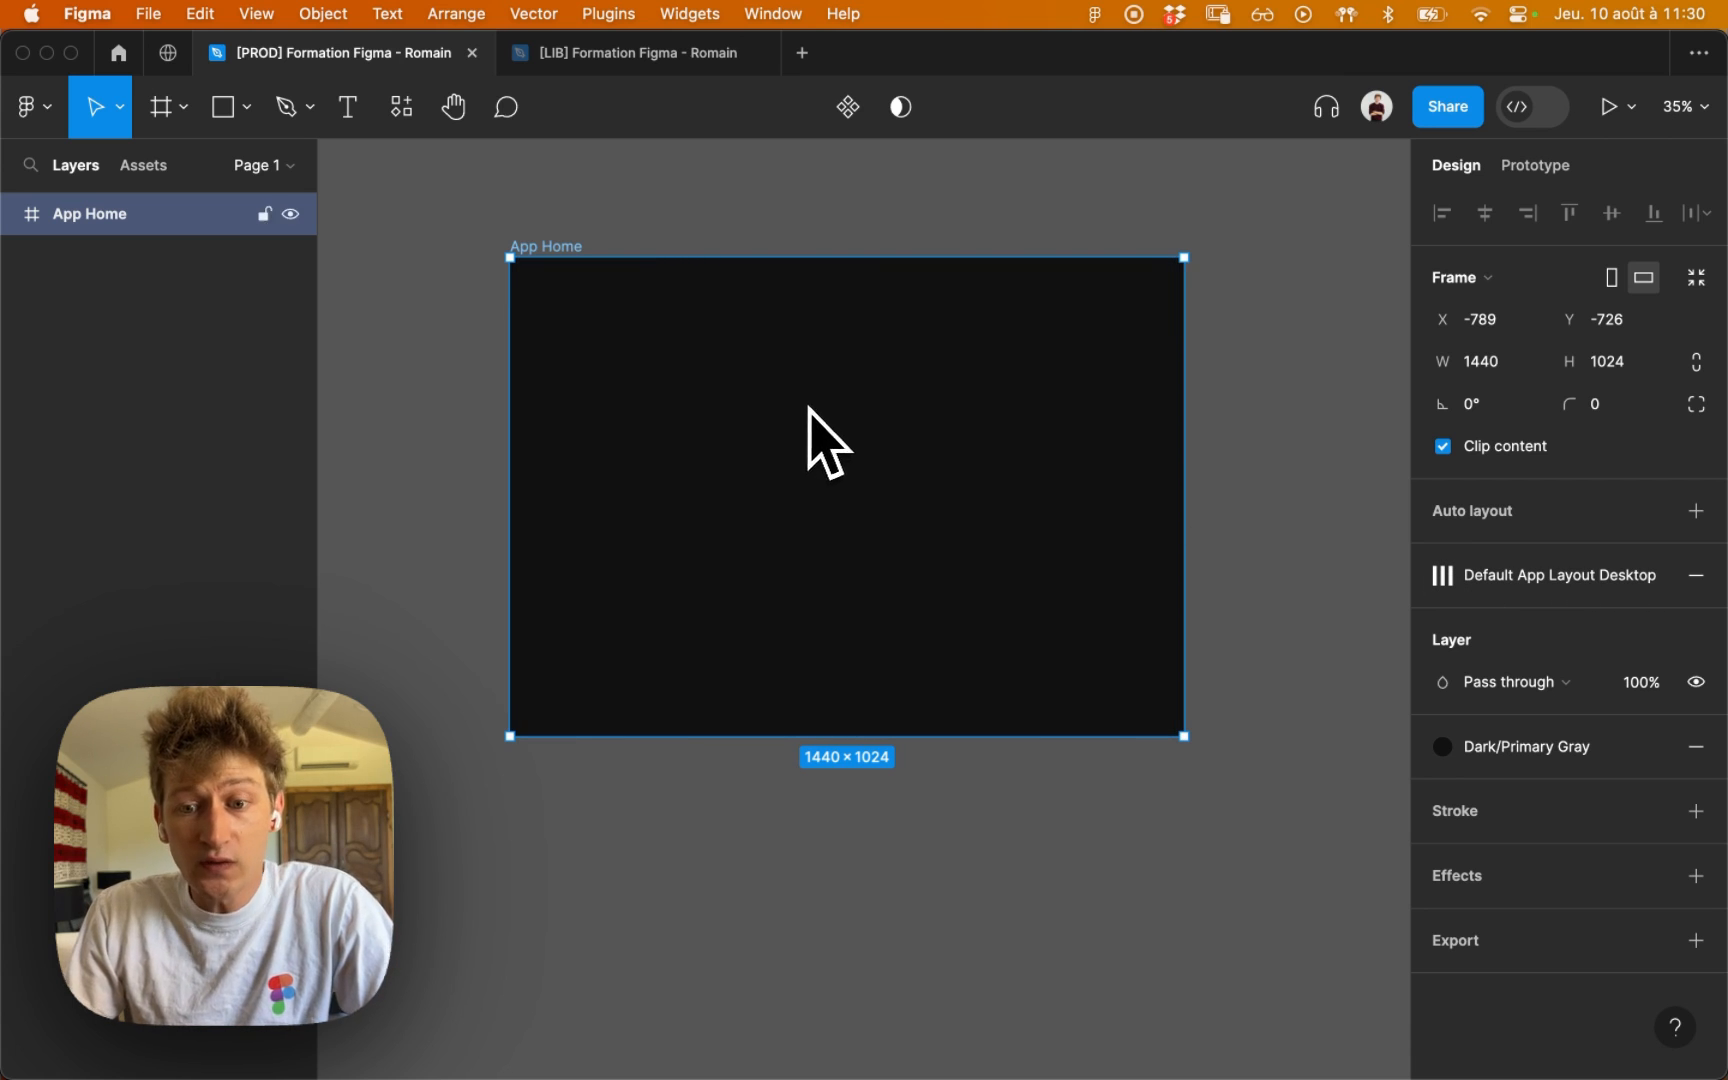
key(z)
click(850, 409)
key(z)
alt+click(829, 426)
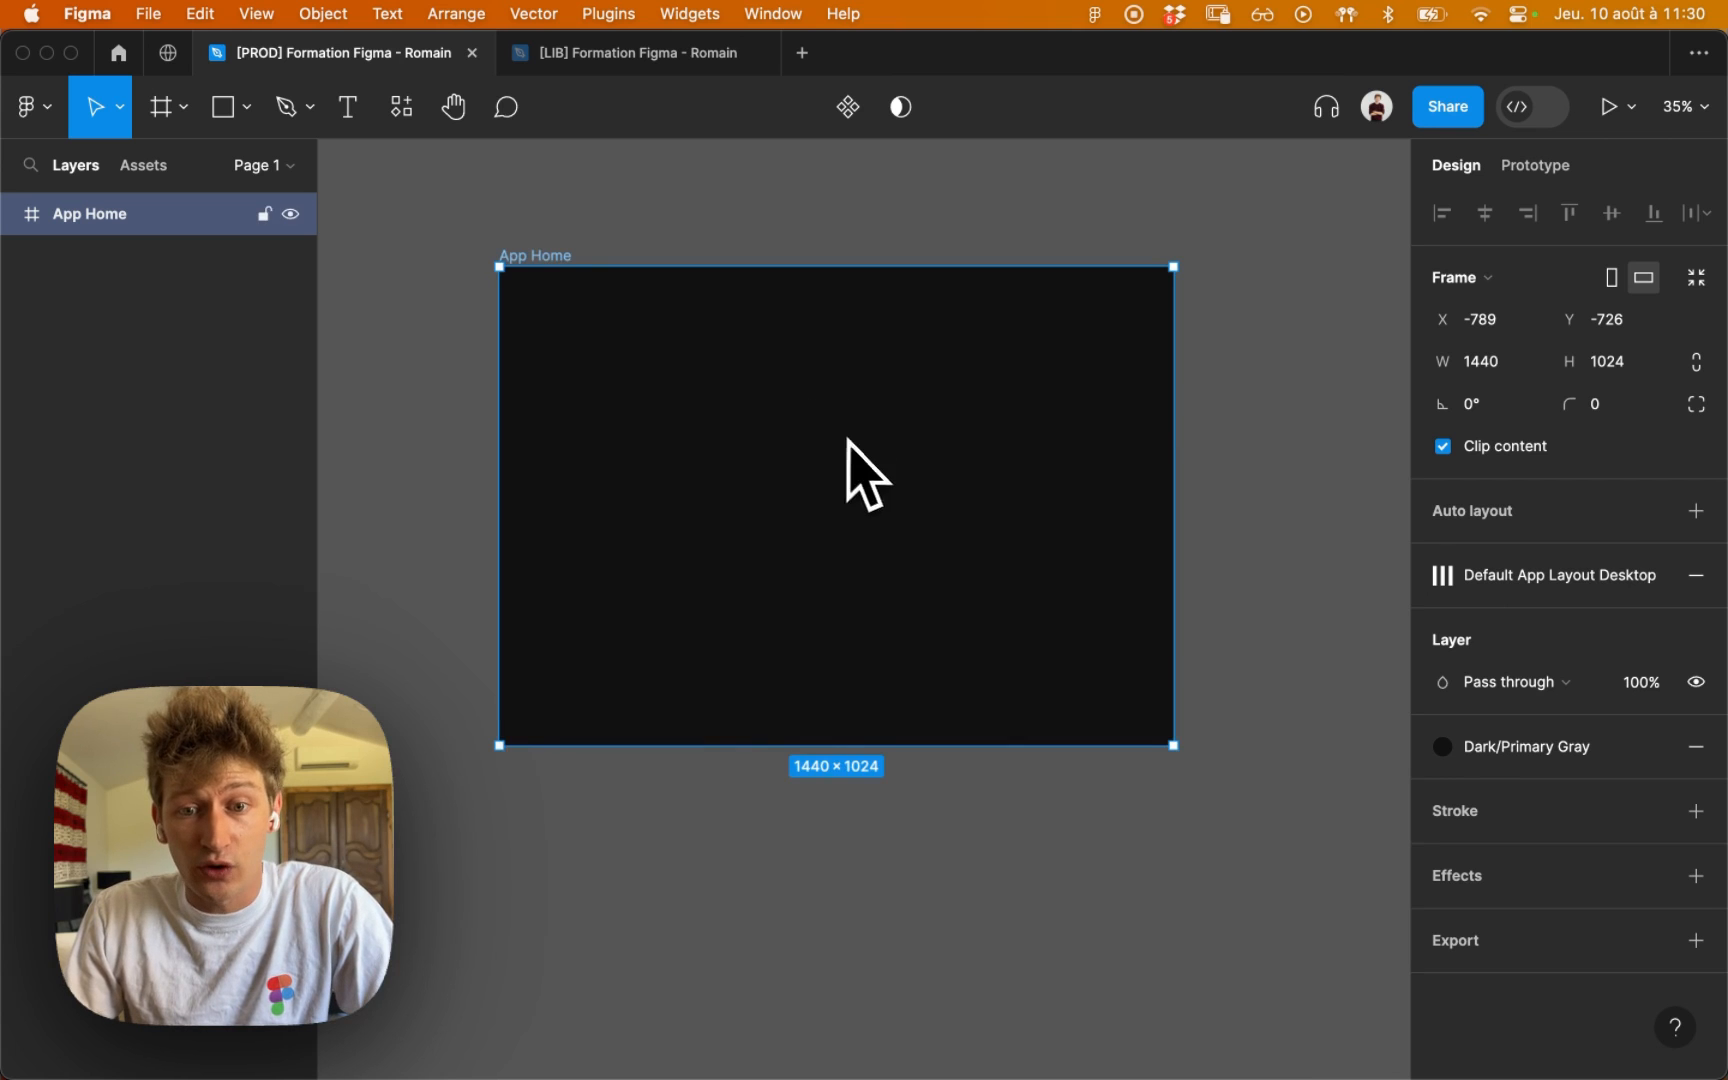
drag(856, 440, 887, 451)
Step: Create two 192 × 192 squares side by side in the App Home frame, about 46 apart
click(832, 228)
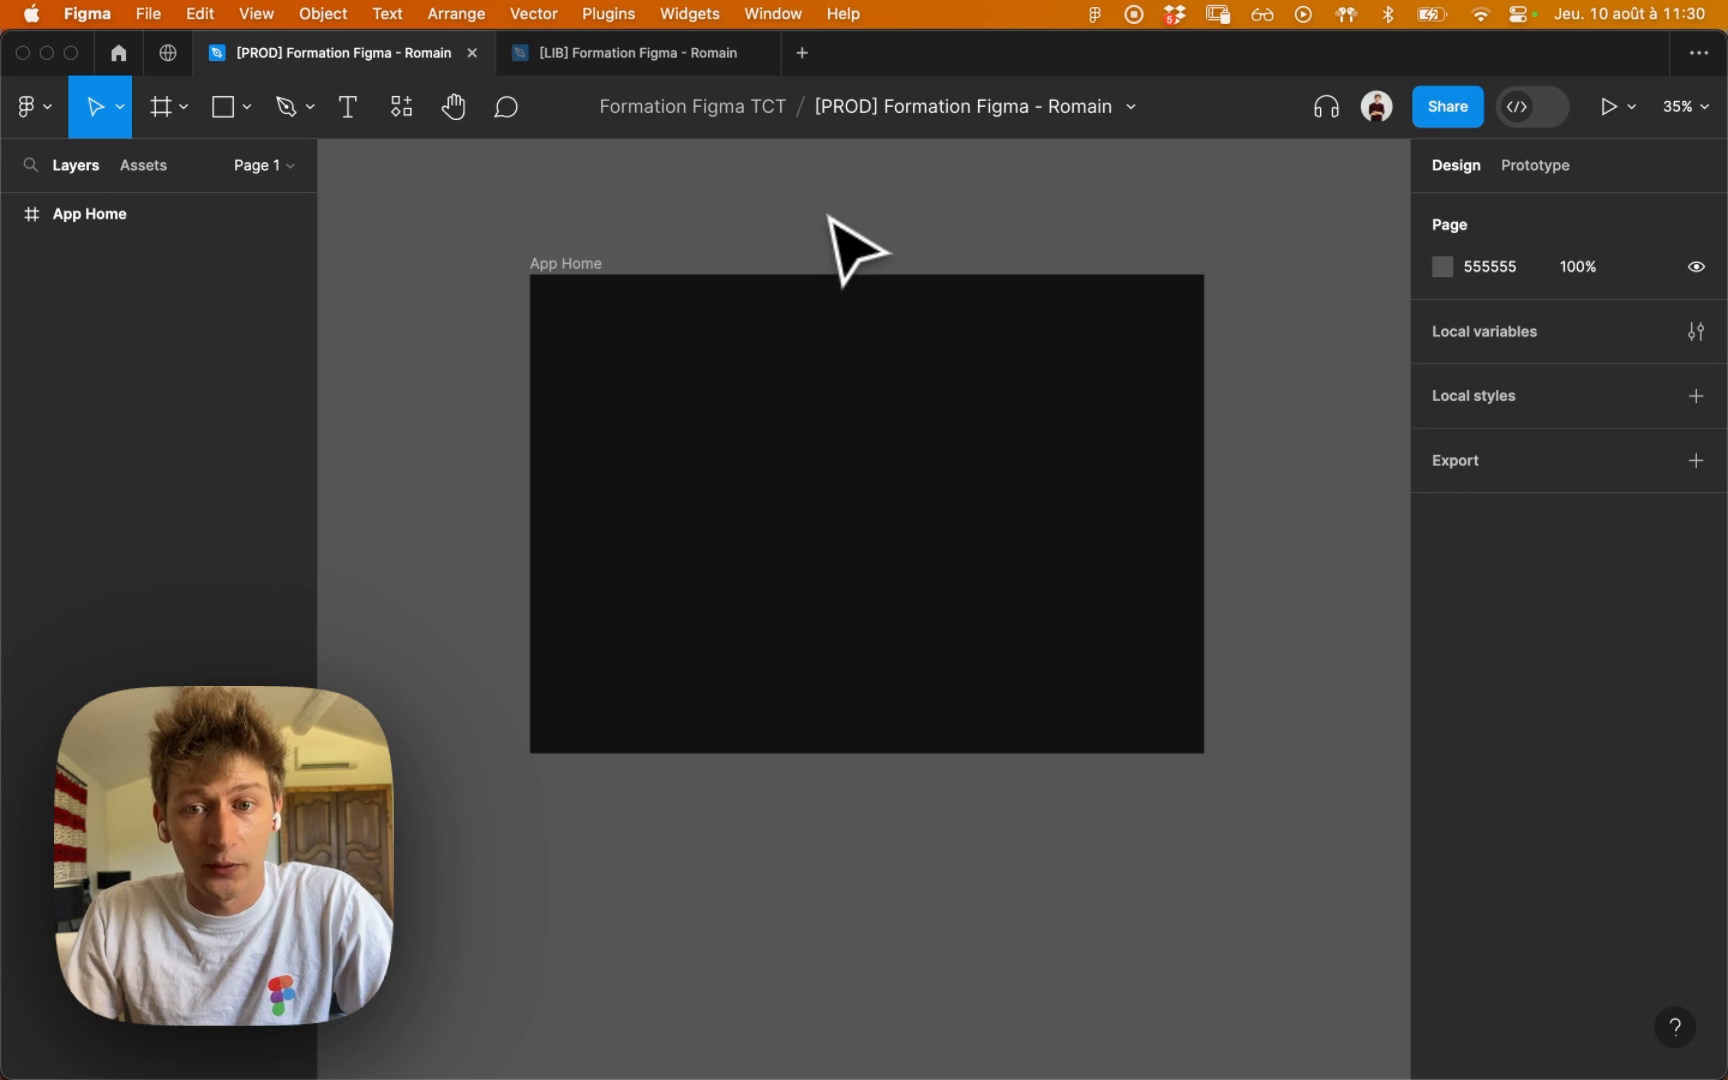
key(r)
mouse_move(715, 469)
mouse_down()
mouse_move(807, 559)
mouse_move(879, 548)
mouse_move(837, 513)
mouse_move(872, 401)
mouse_up()
click(833, 469)
click(864, 385)
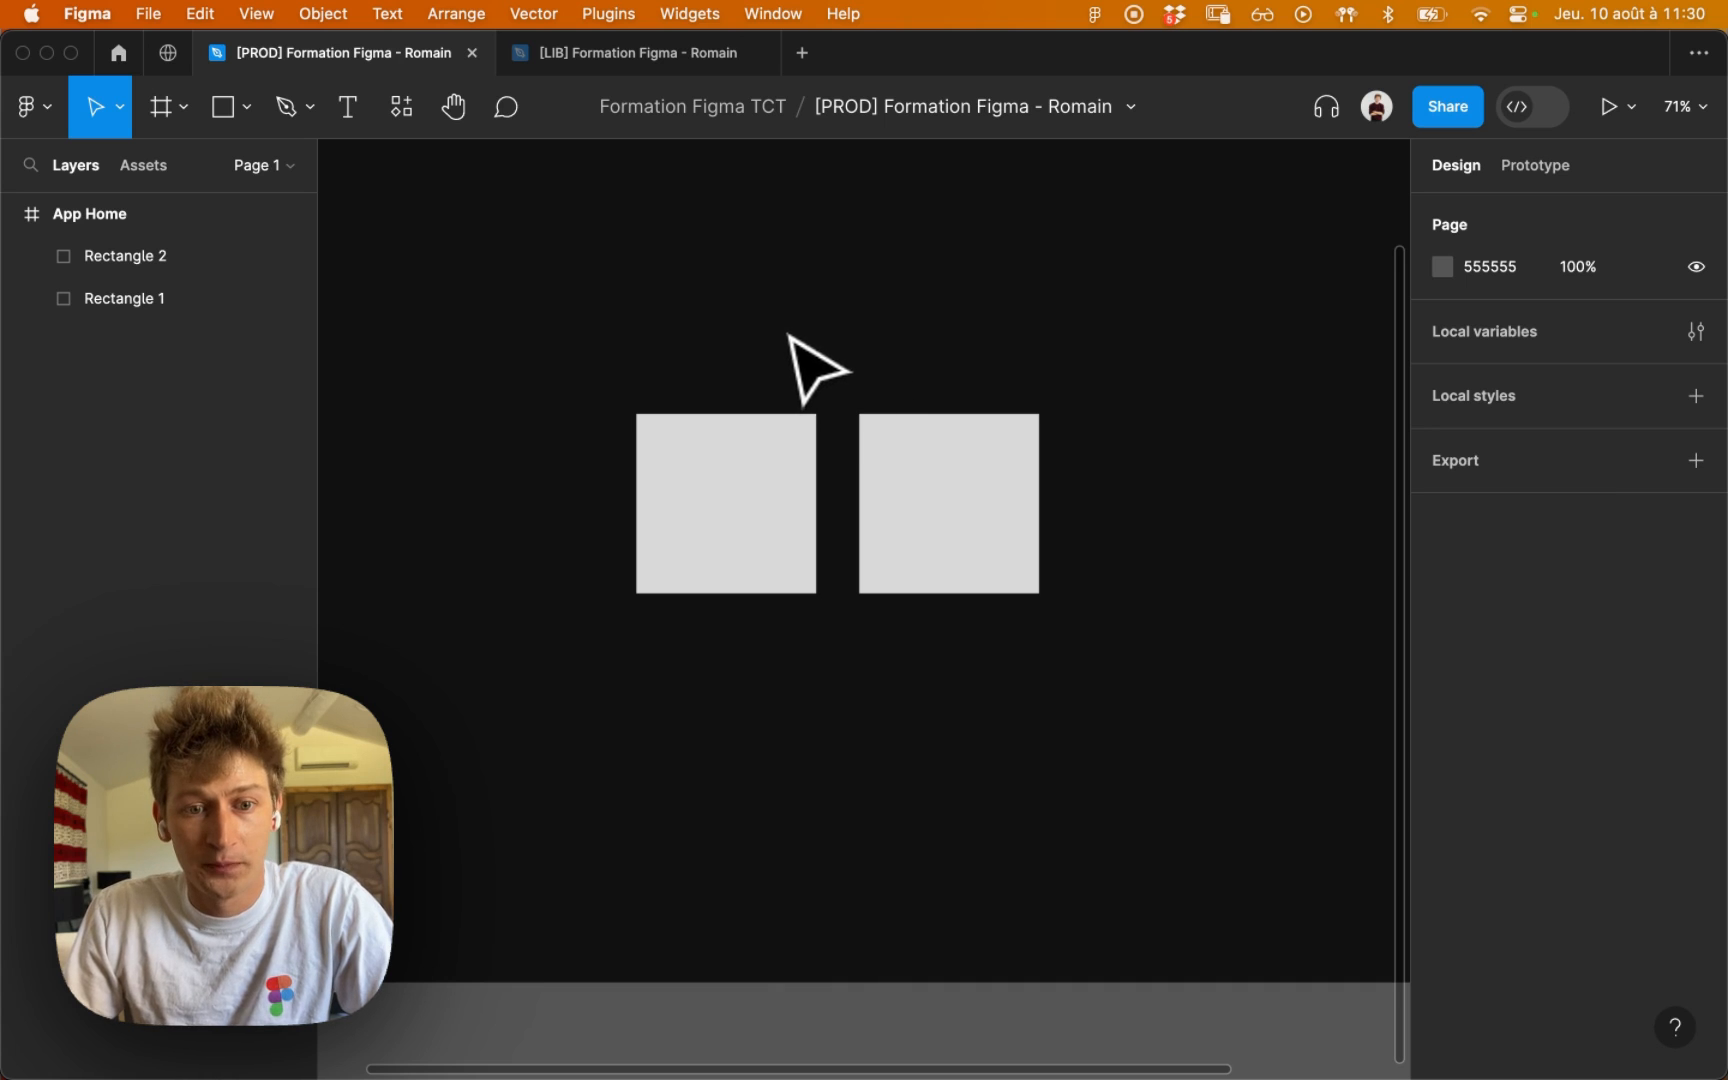
Step: Group the two squares inside the App Home frame
drag(603, 318, 1100, 705)
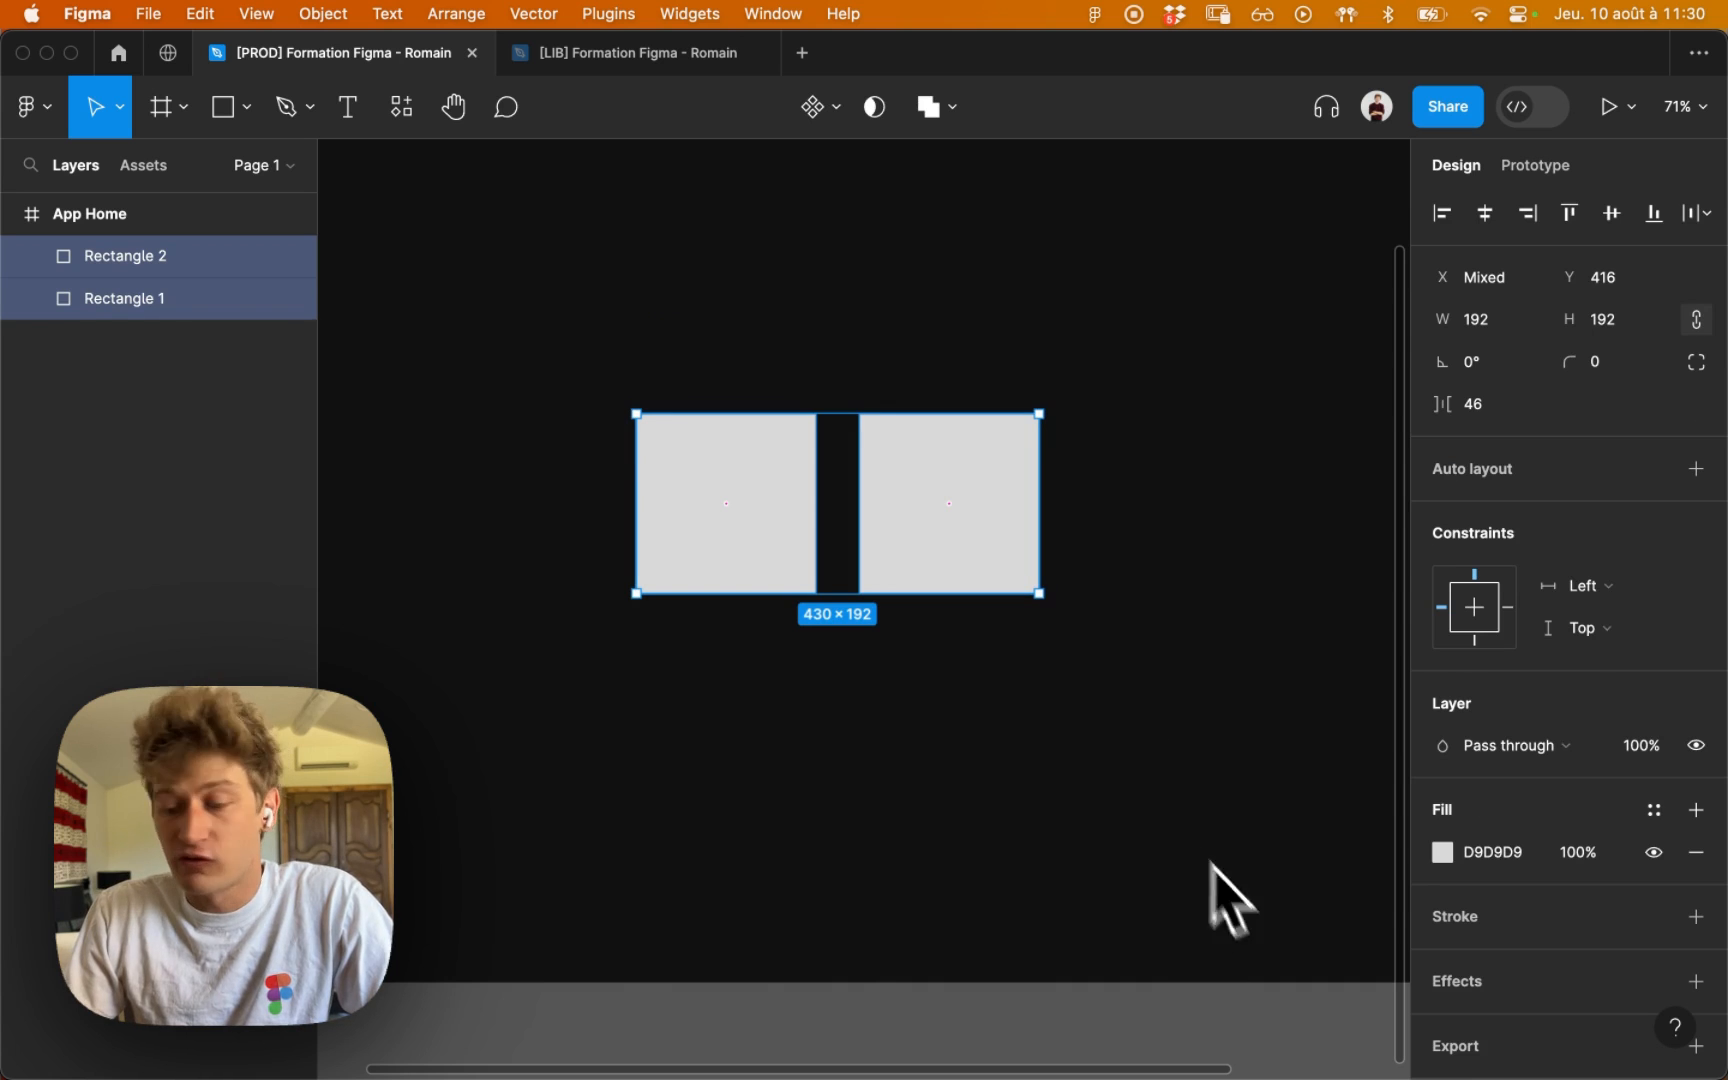
right_click(909, 494)
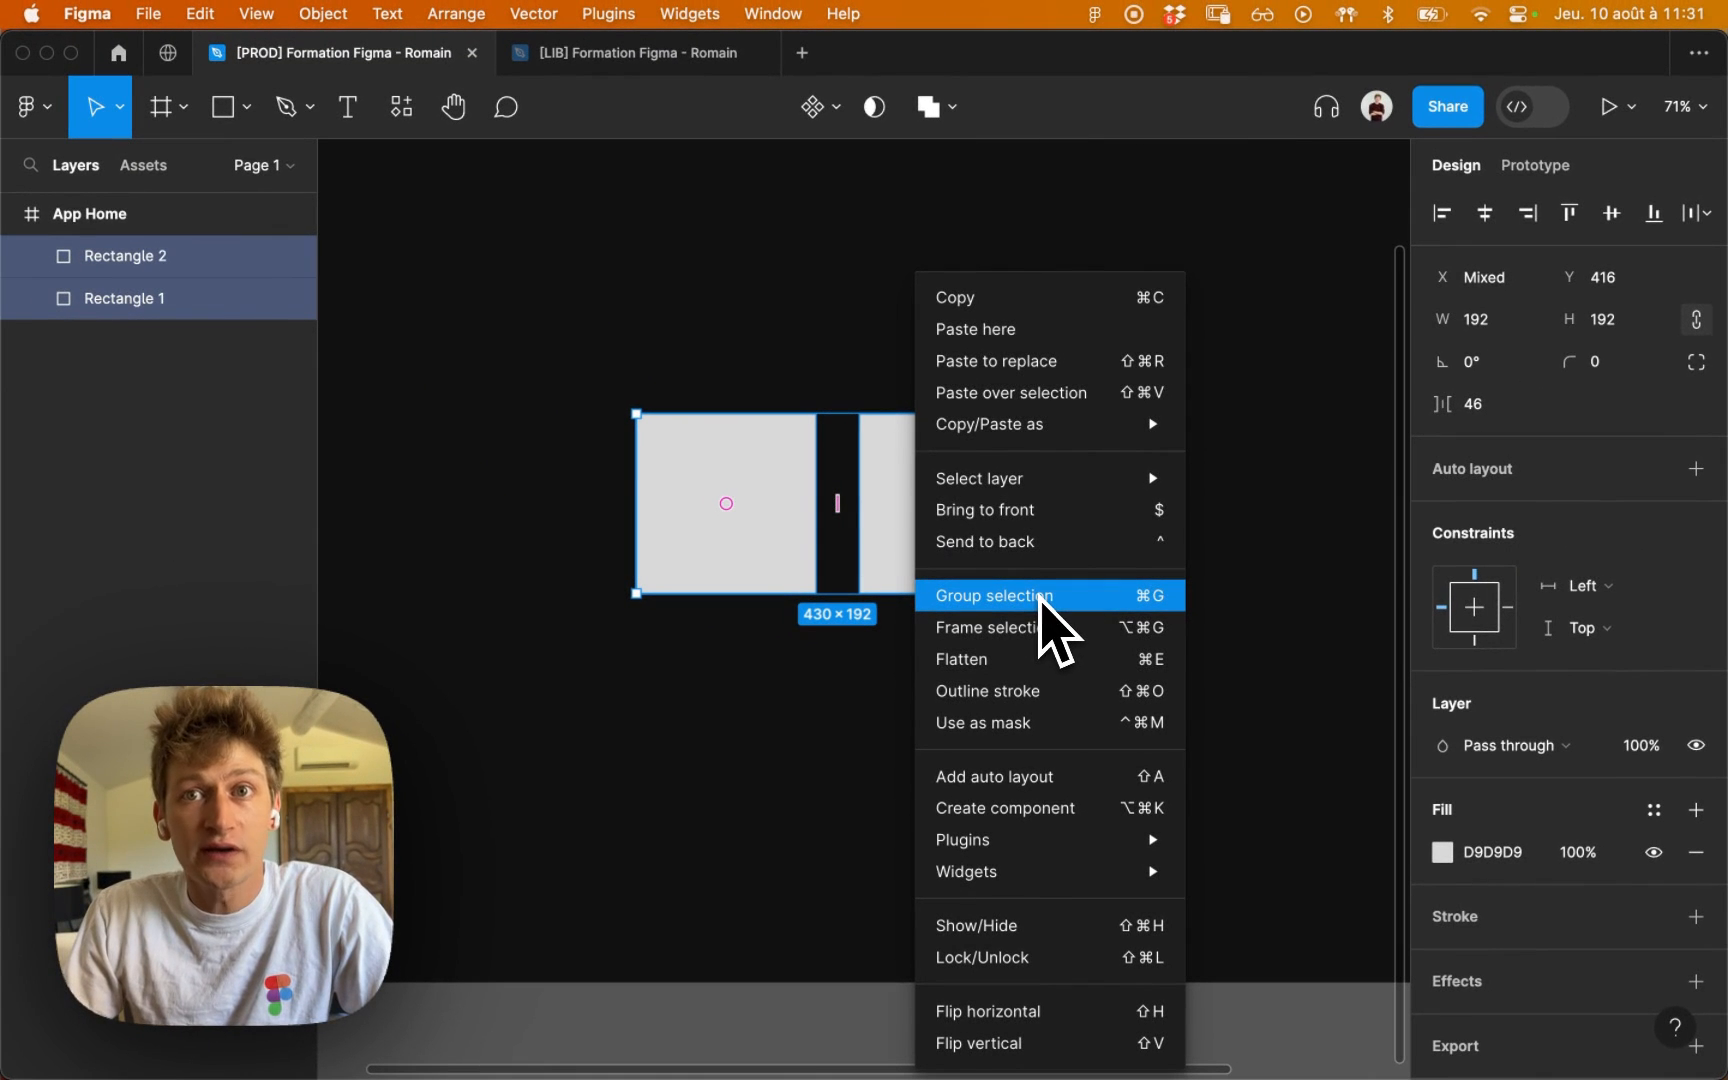
key(Escape)
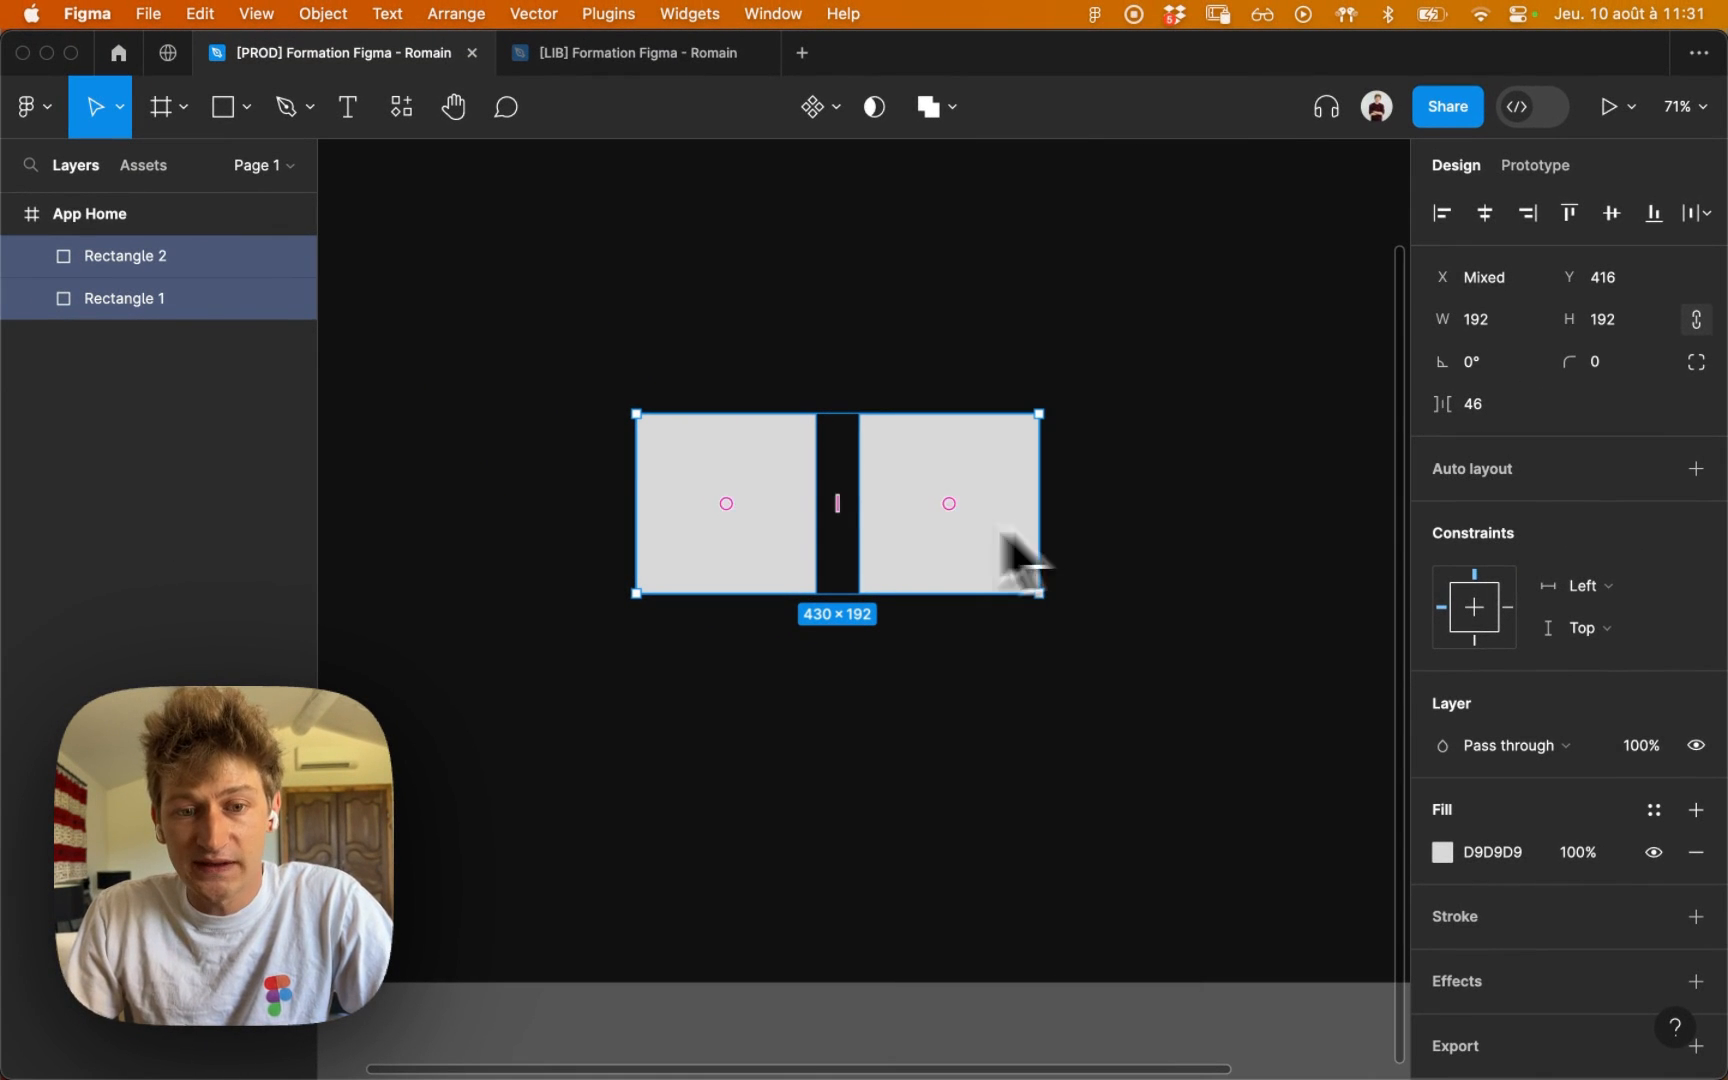
key(super+g)
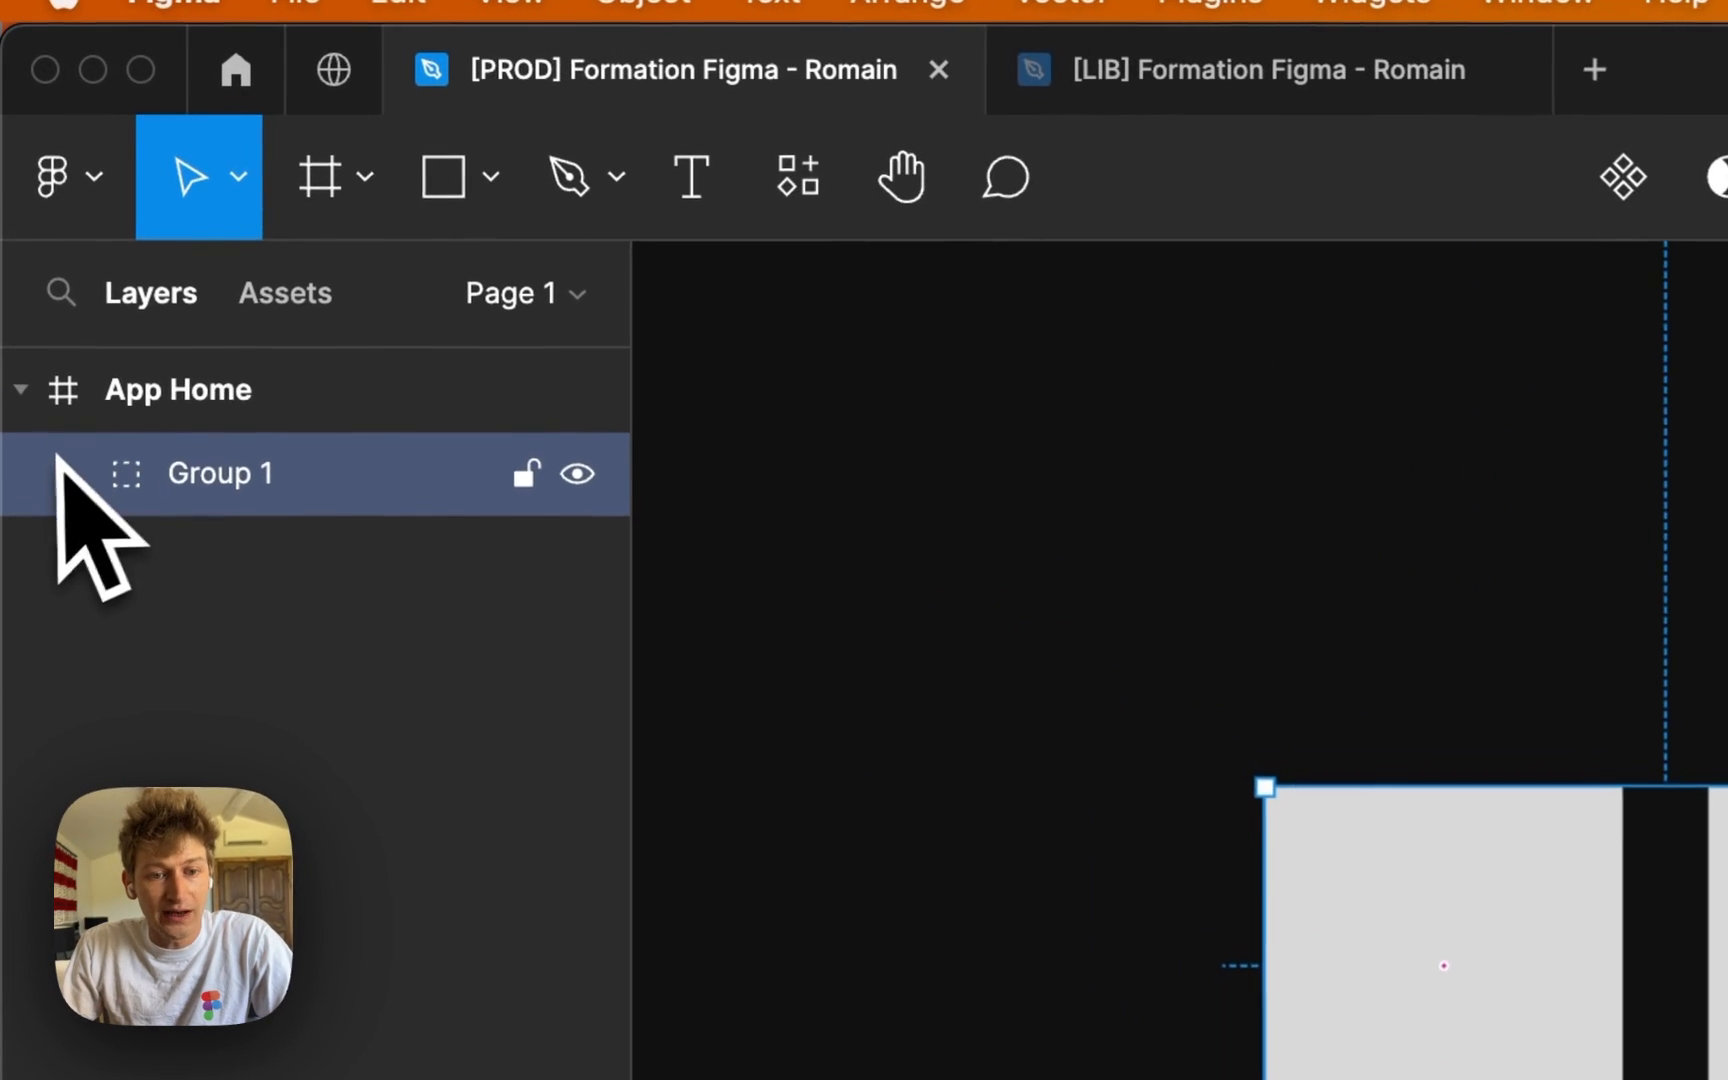
Step: Expand the new group, inspect each rectangle inside it, and reselect the whole group
click(32, 266)
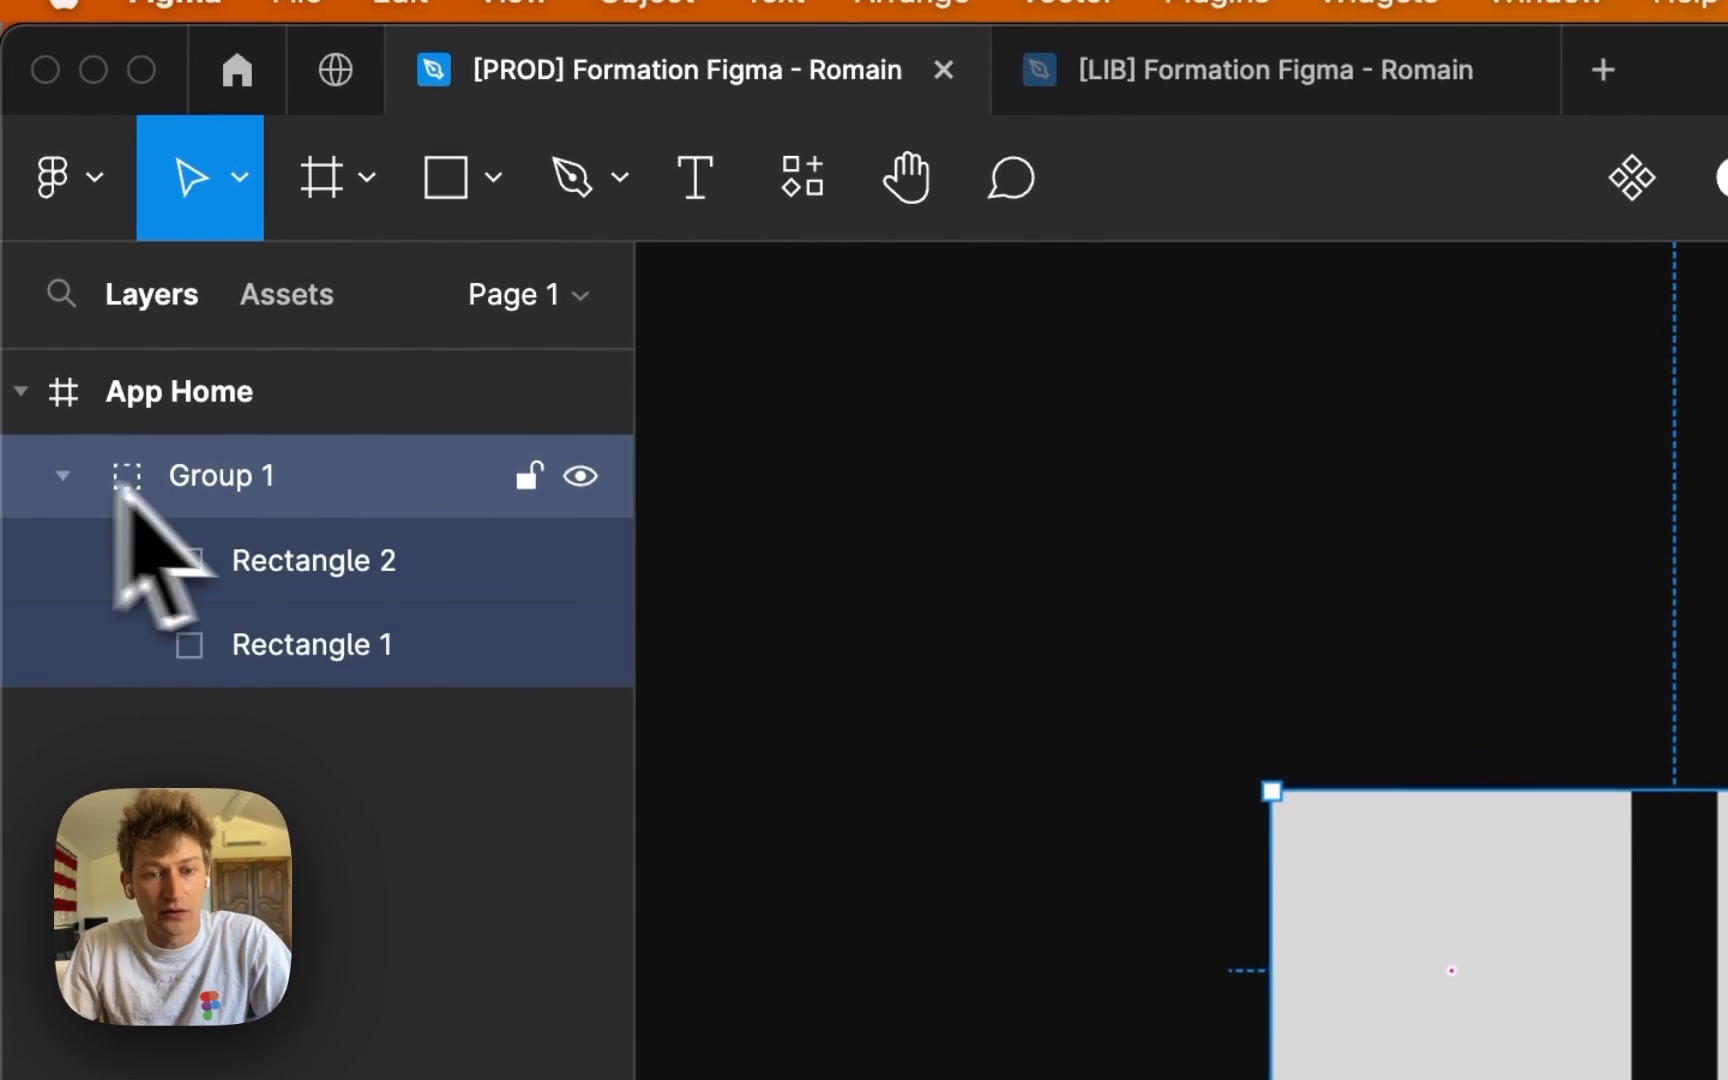
click(370, 572)
click(380, 640)
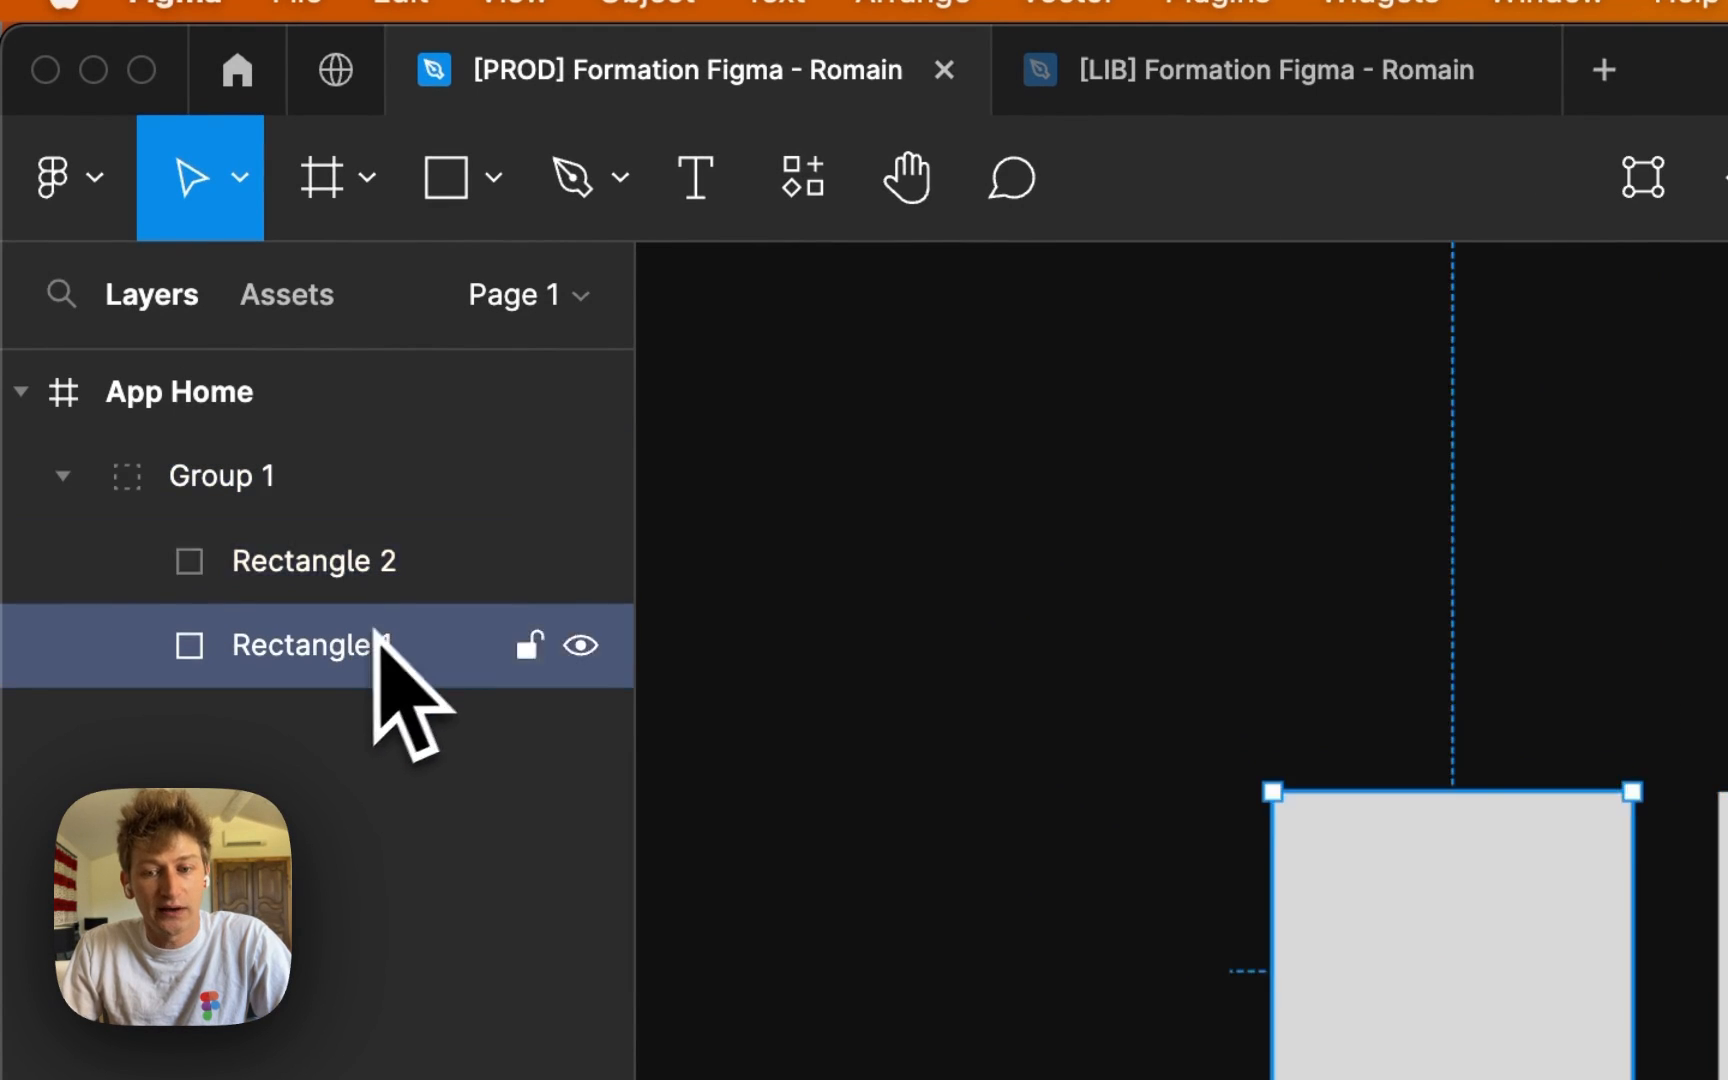
click(1326, 684)
click(1140, 690)
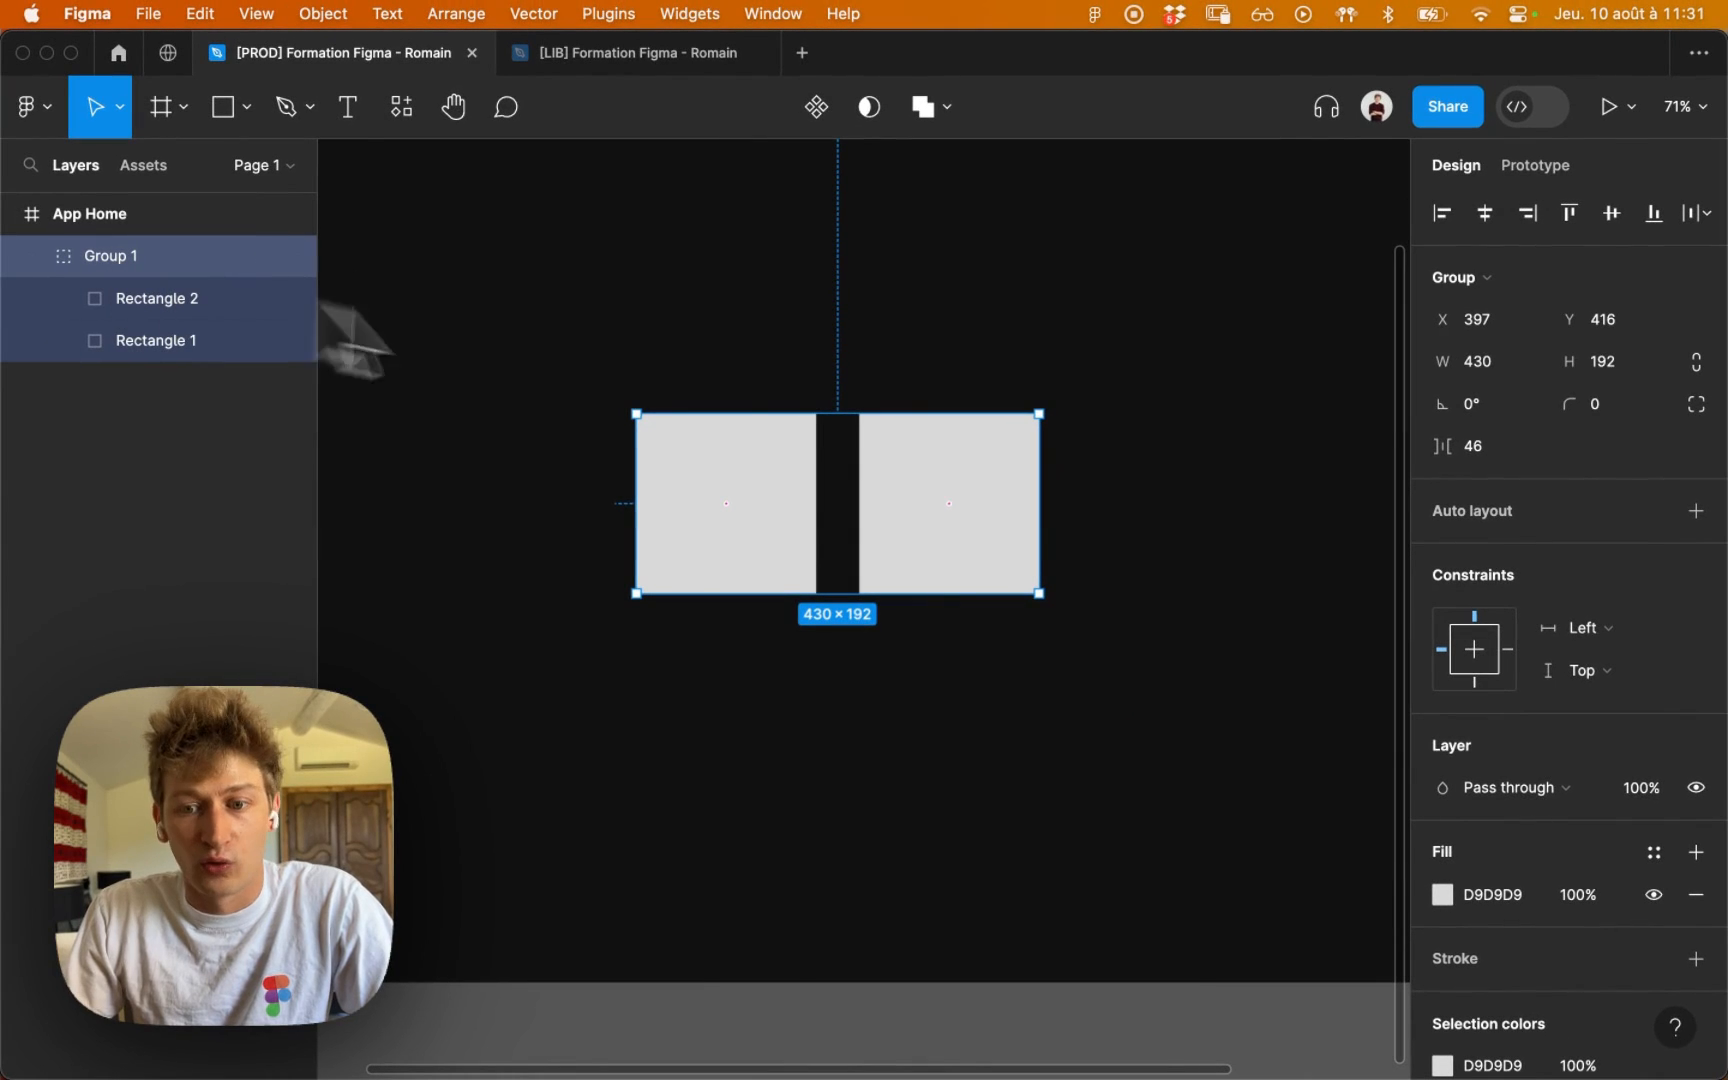
Step: Scale the group about its centre up to about 670 × 299 and back down to about 370 × 165
drag(1041, 413, 1150, 397)
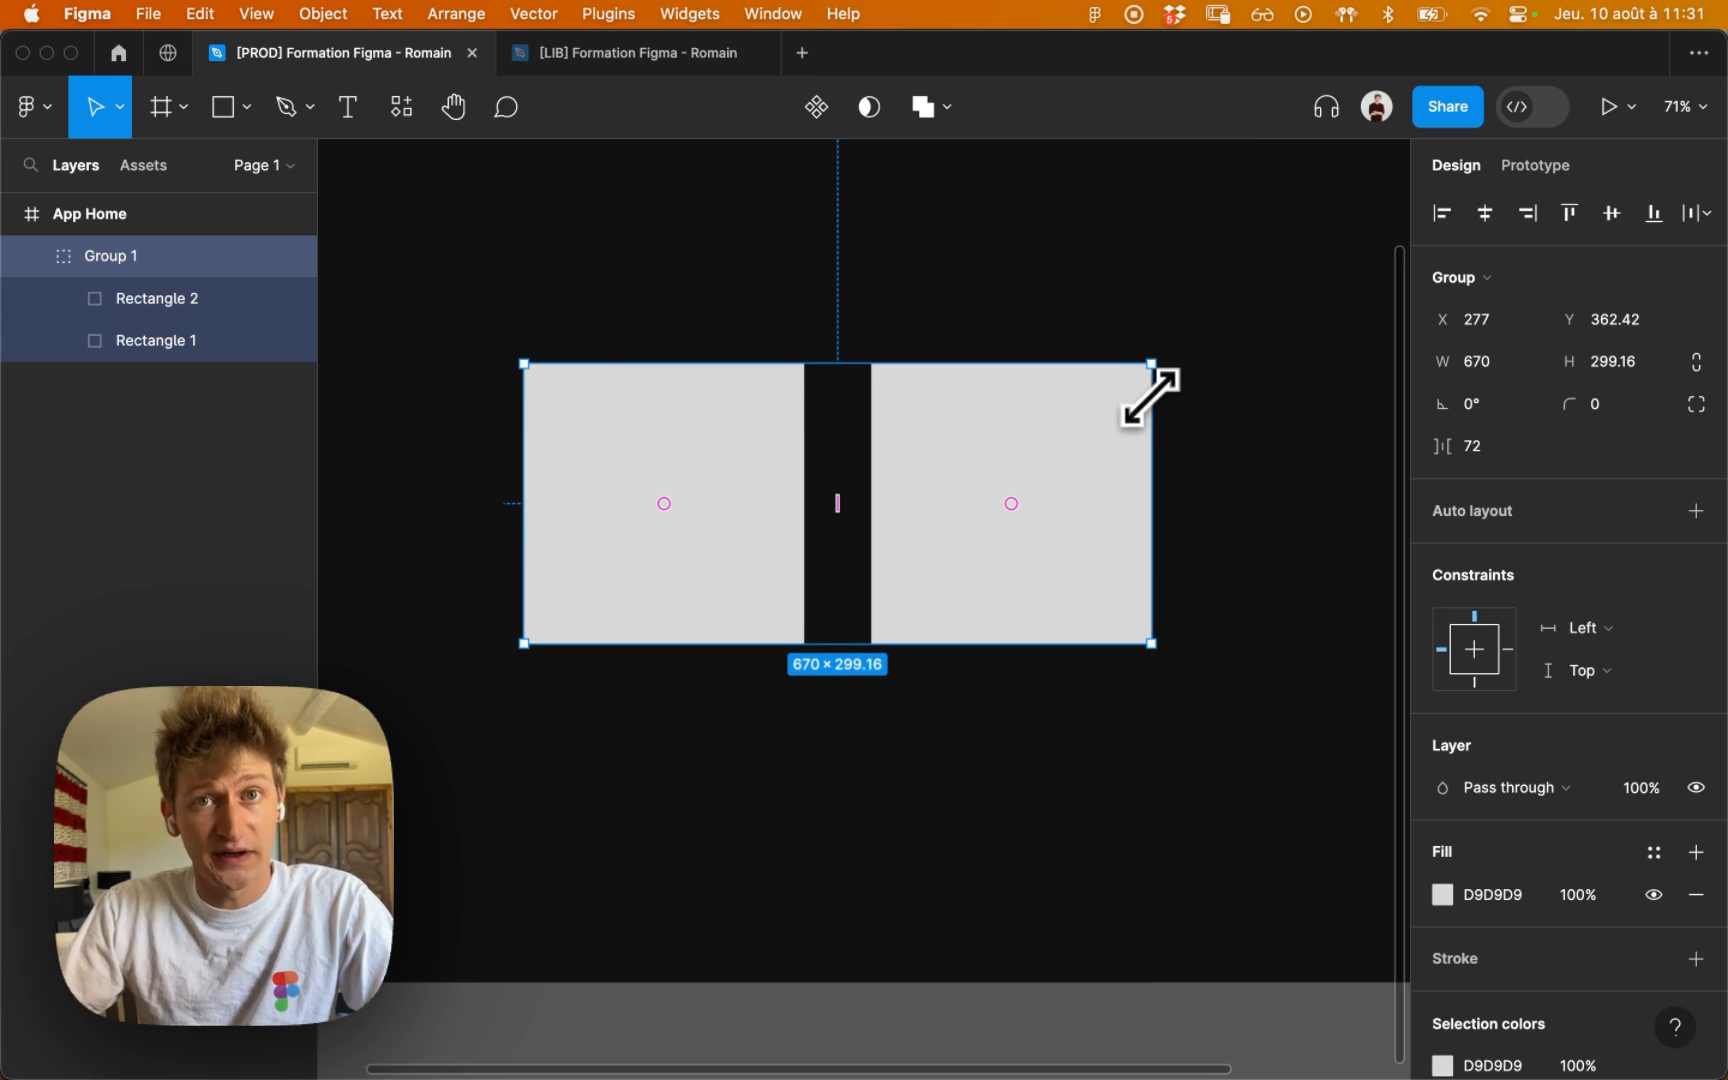
key(alt)
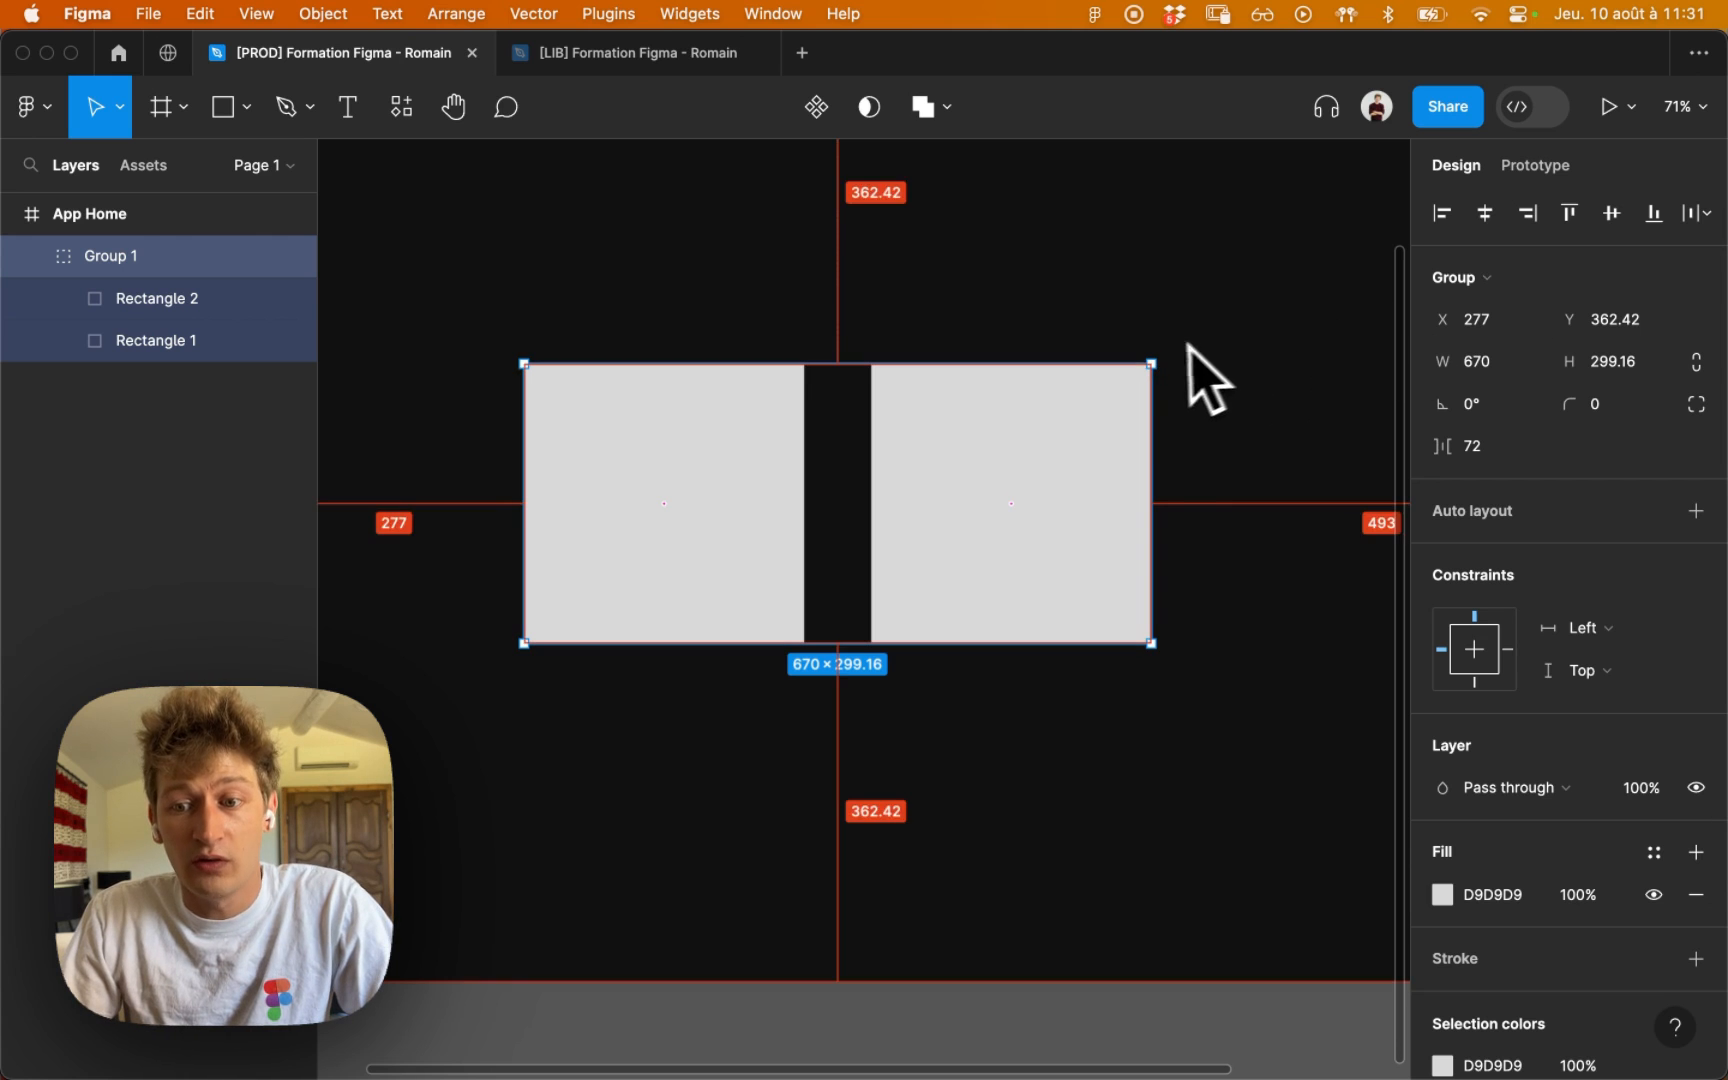
drag(1155, 362, 1013, 432)
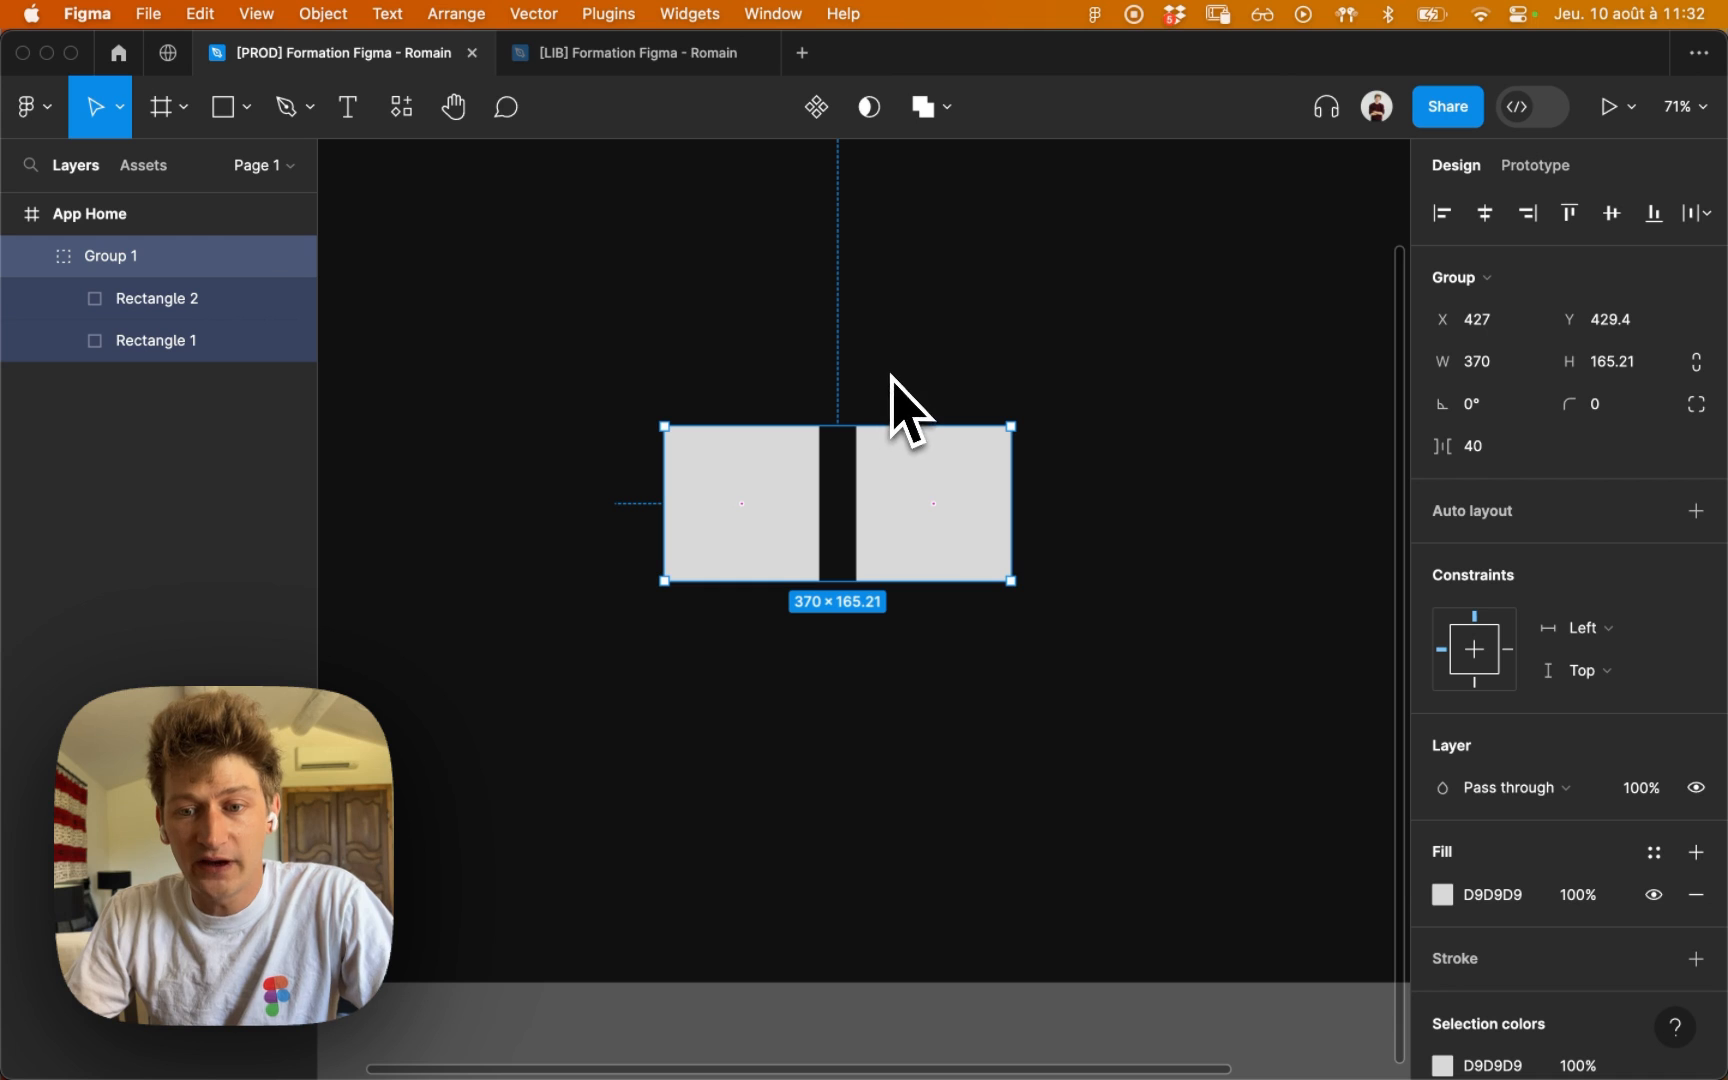
Step: Ungroup the two squares and deselect them
right_click(910, 475)
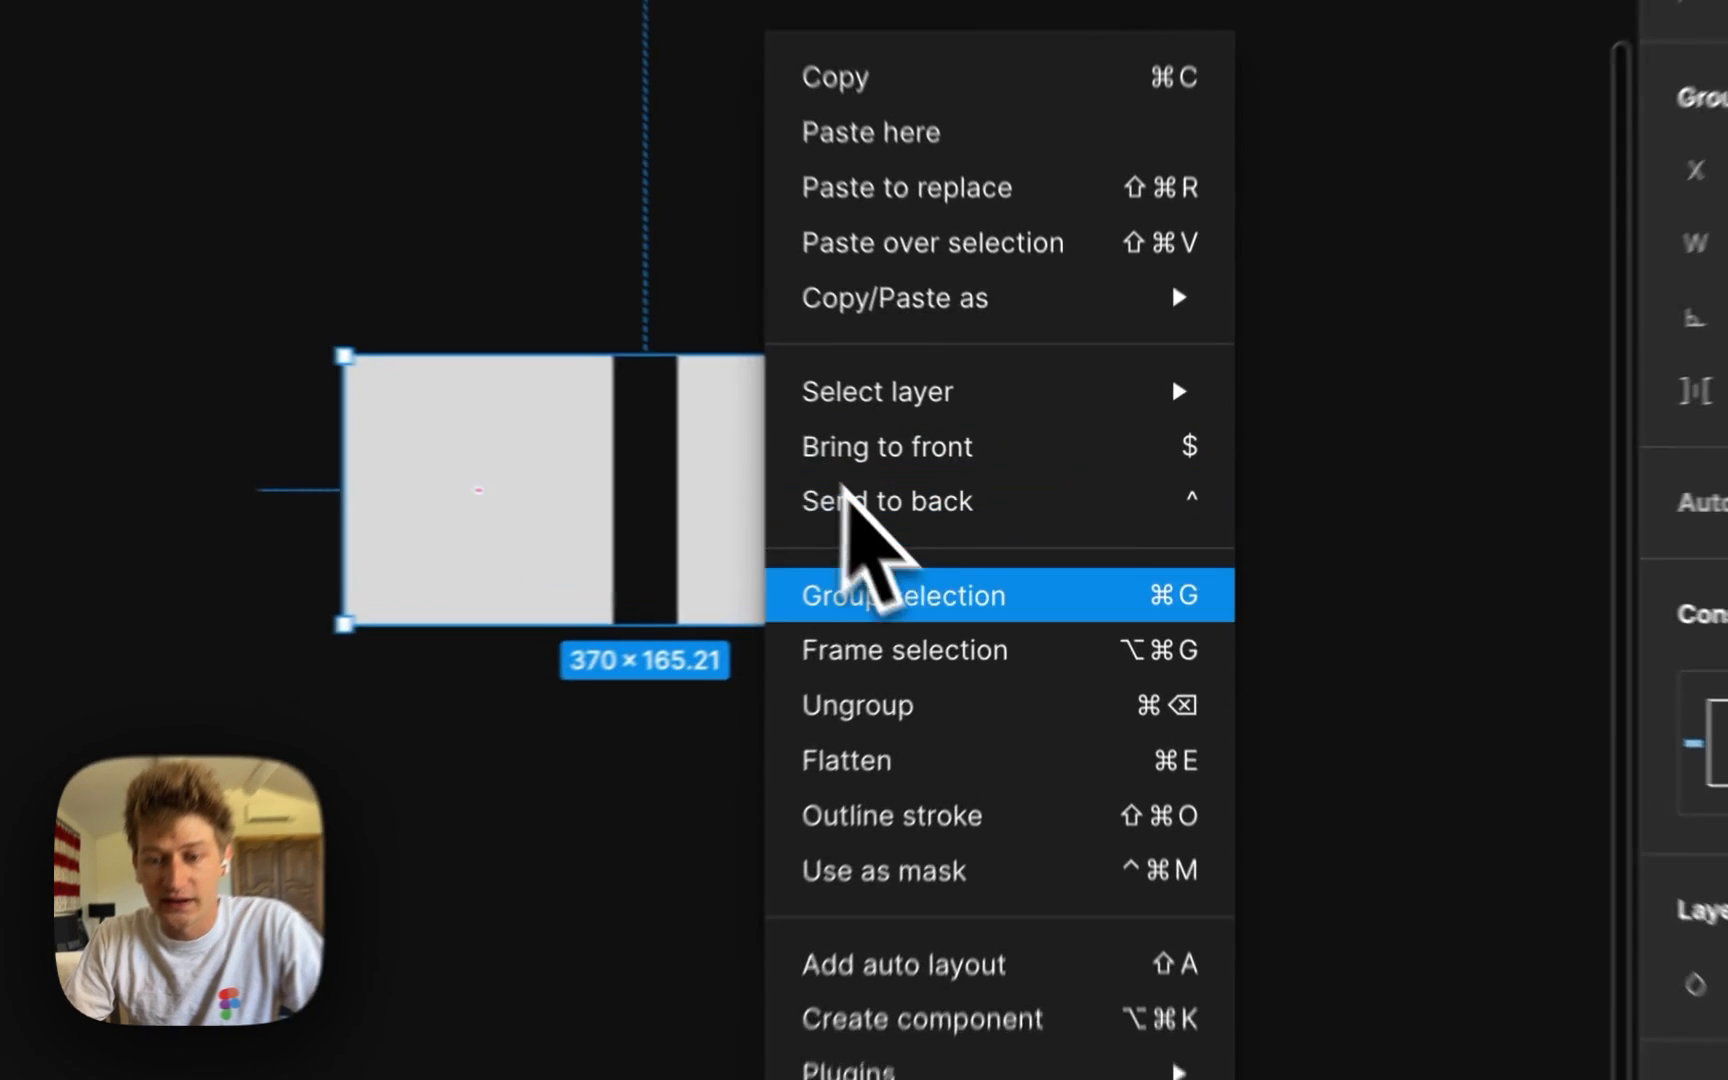
click(978, 730)
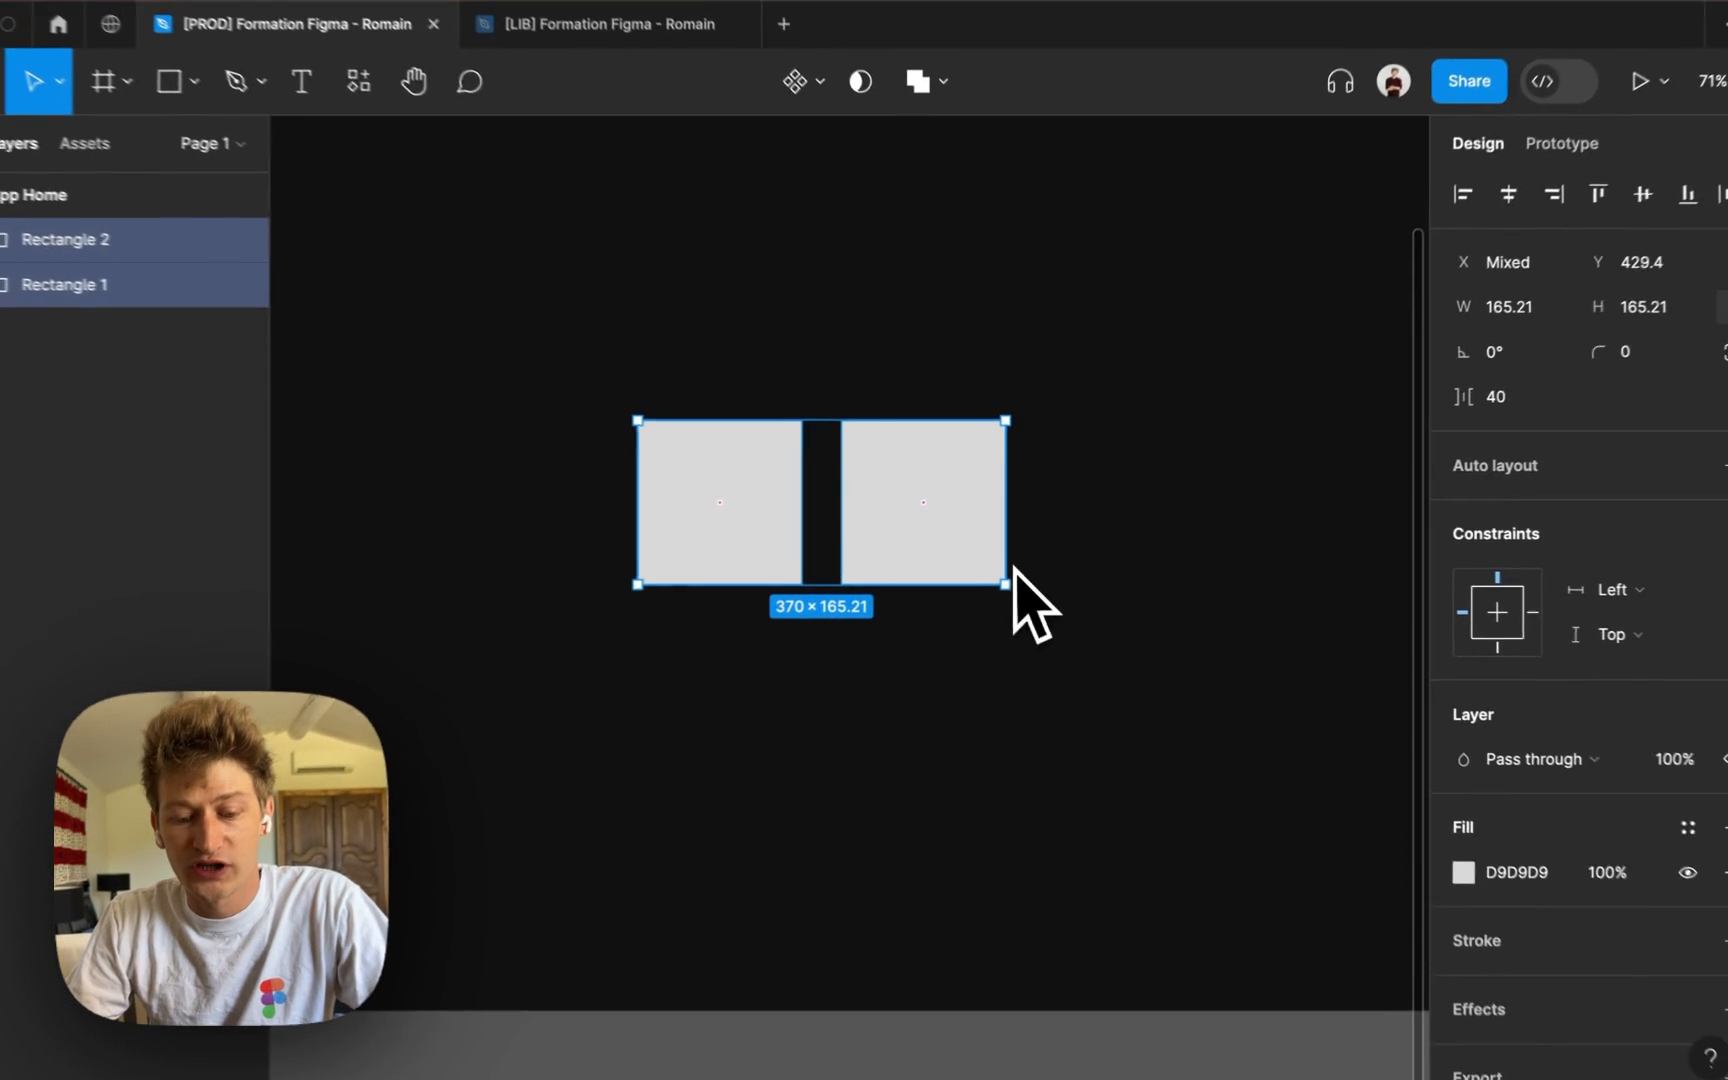
mouse_move(1012, 567)
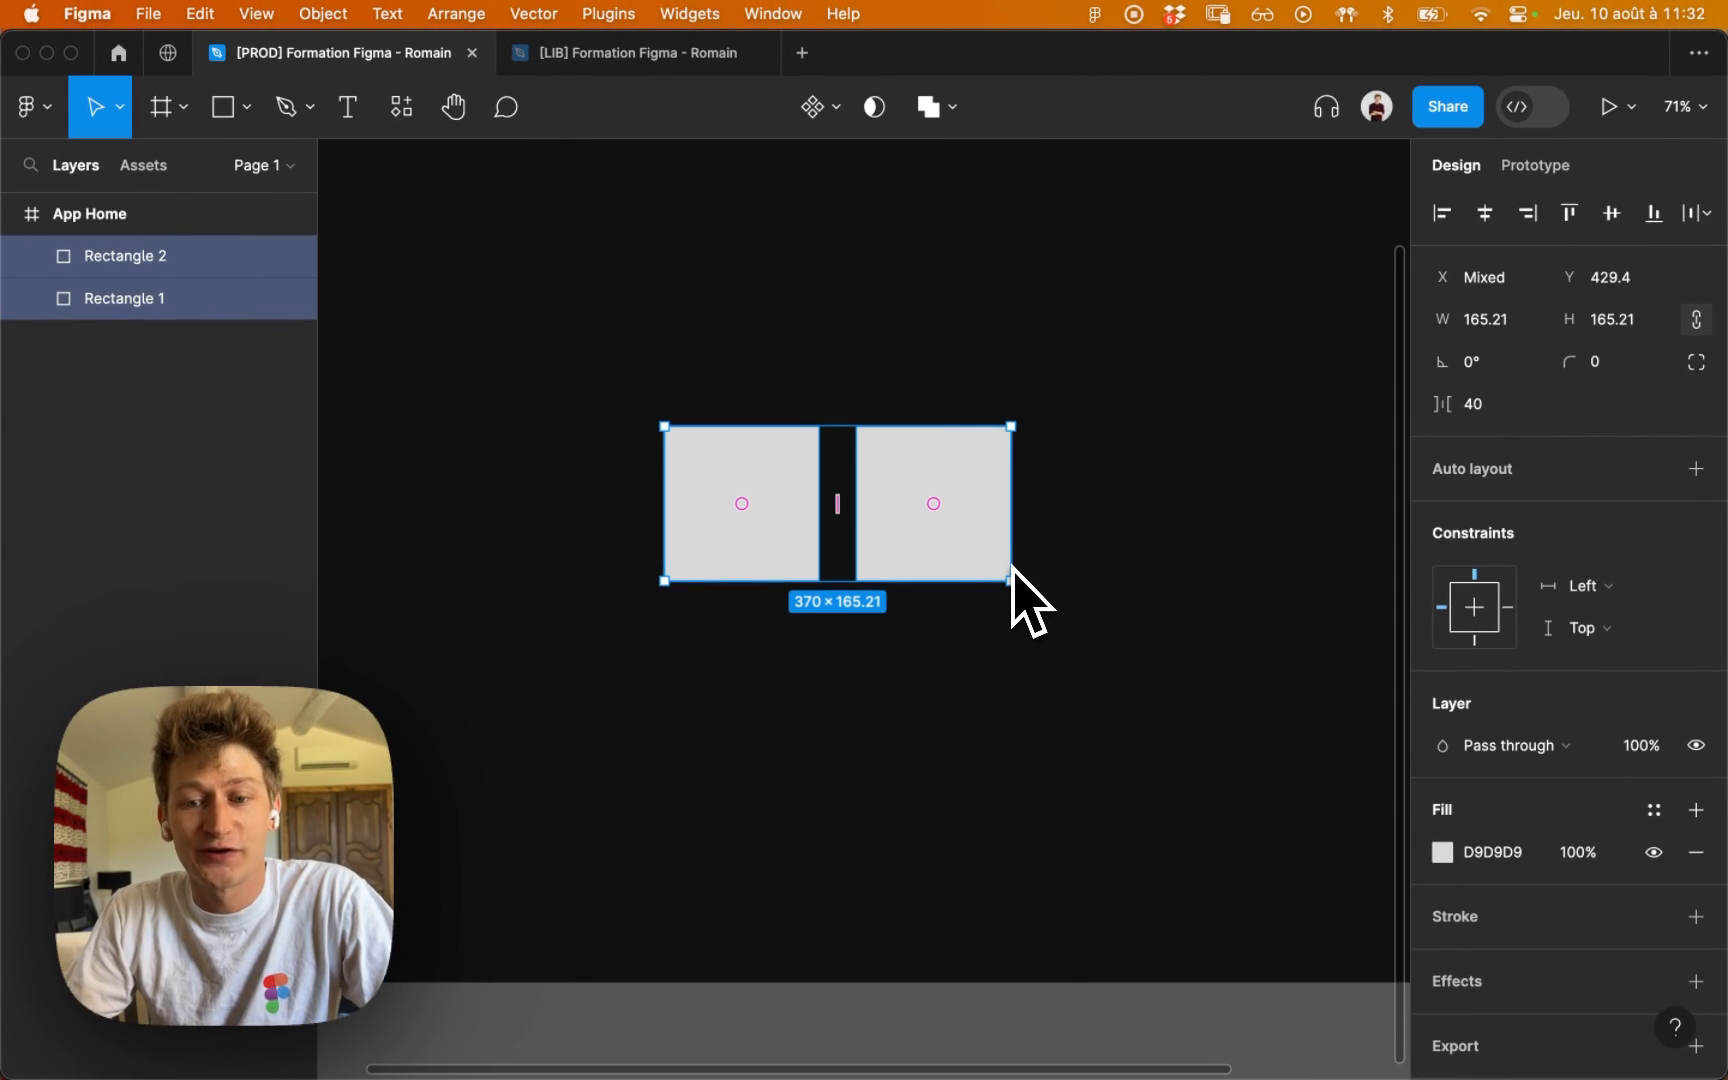
click(995, 280)
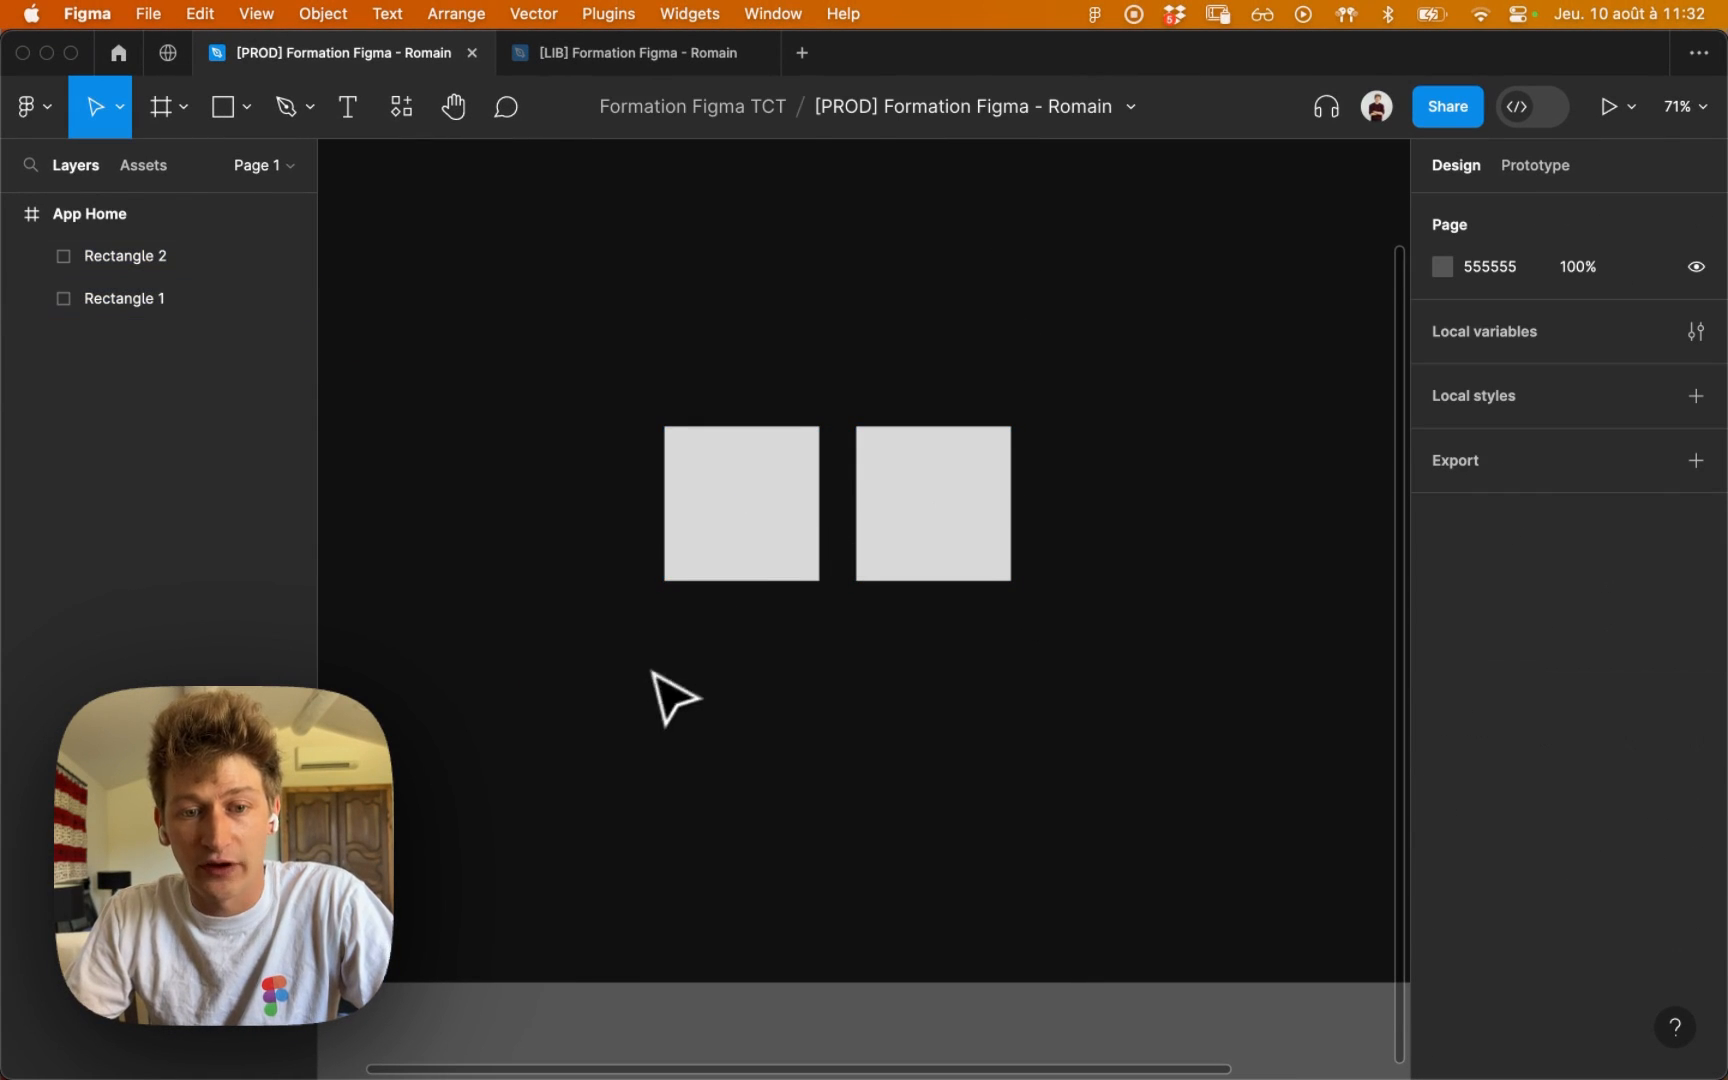
drag(652, 672, 1003, 413)
click(1034, 386)
drag(680, 681, 992, 418)
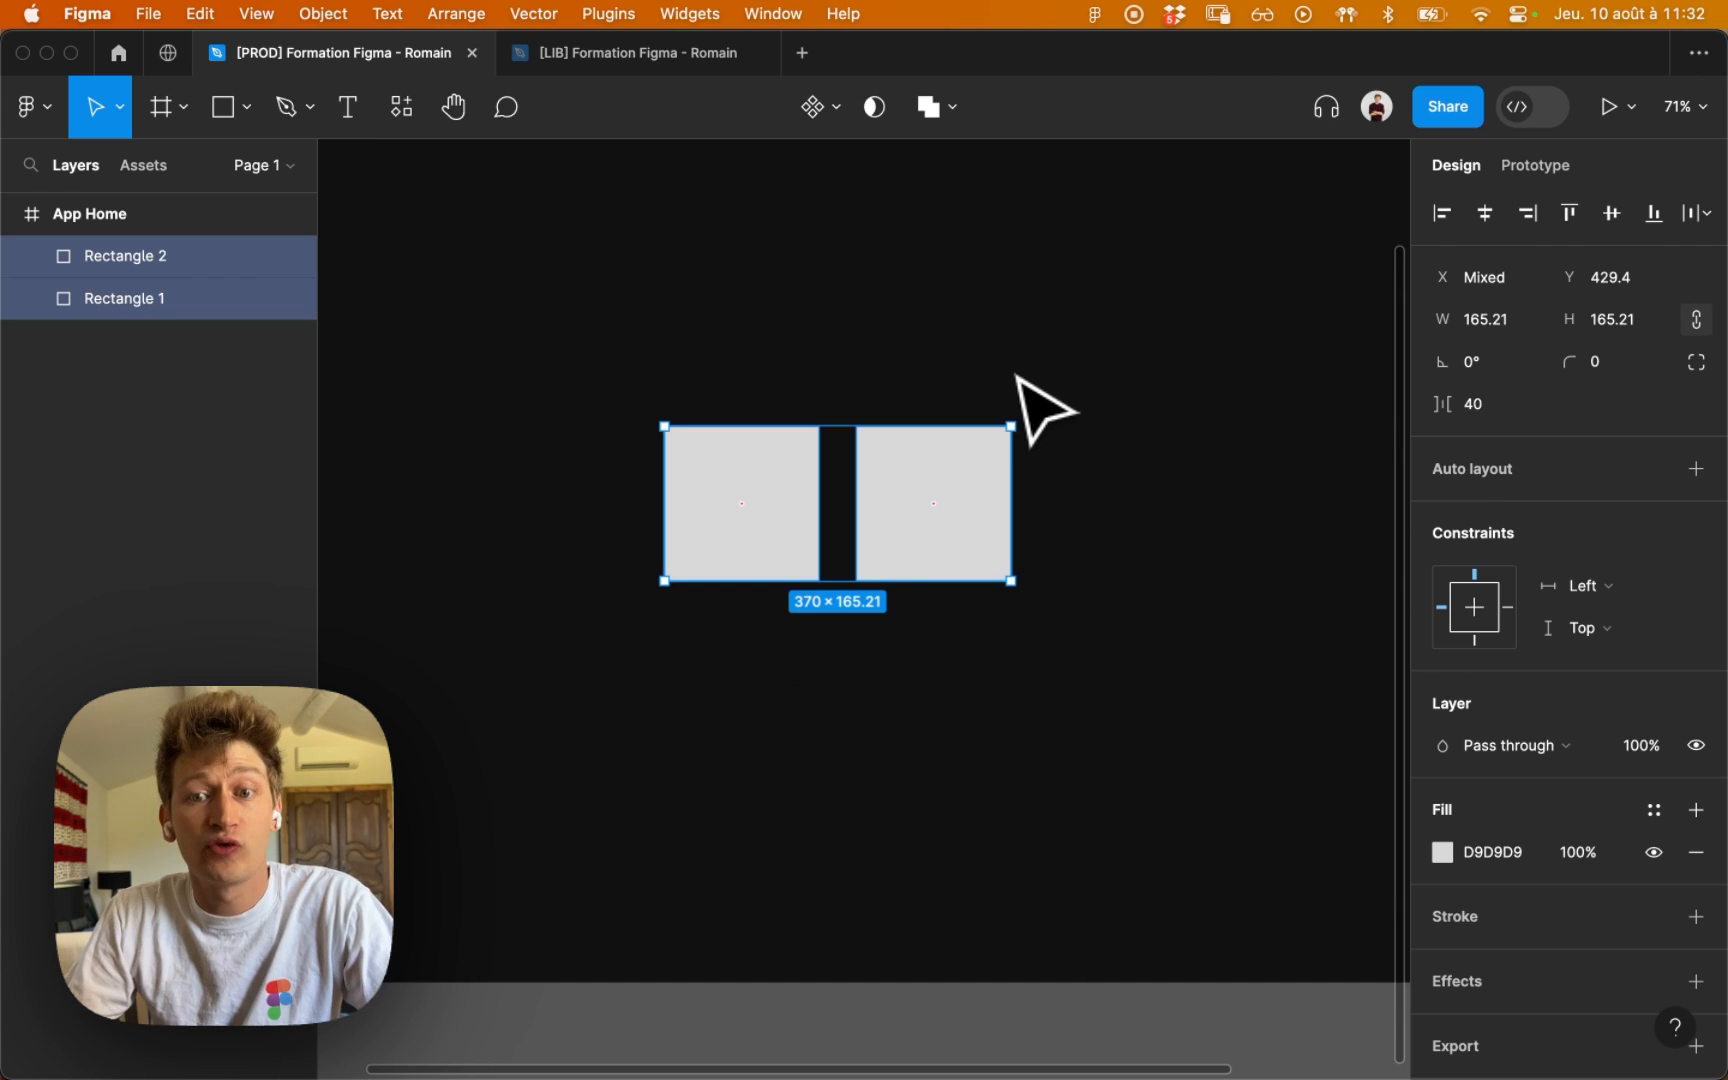
scroll(760, 450, up, 5)
scroll(760, 450, left, 4)
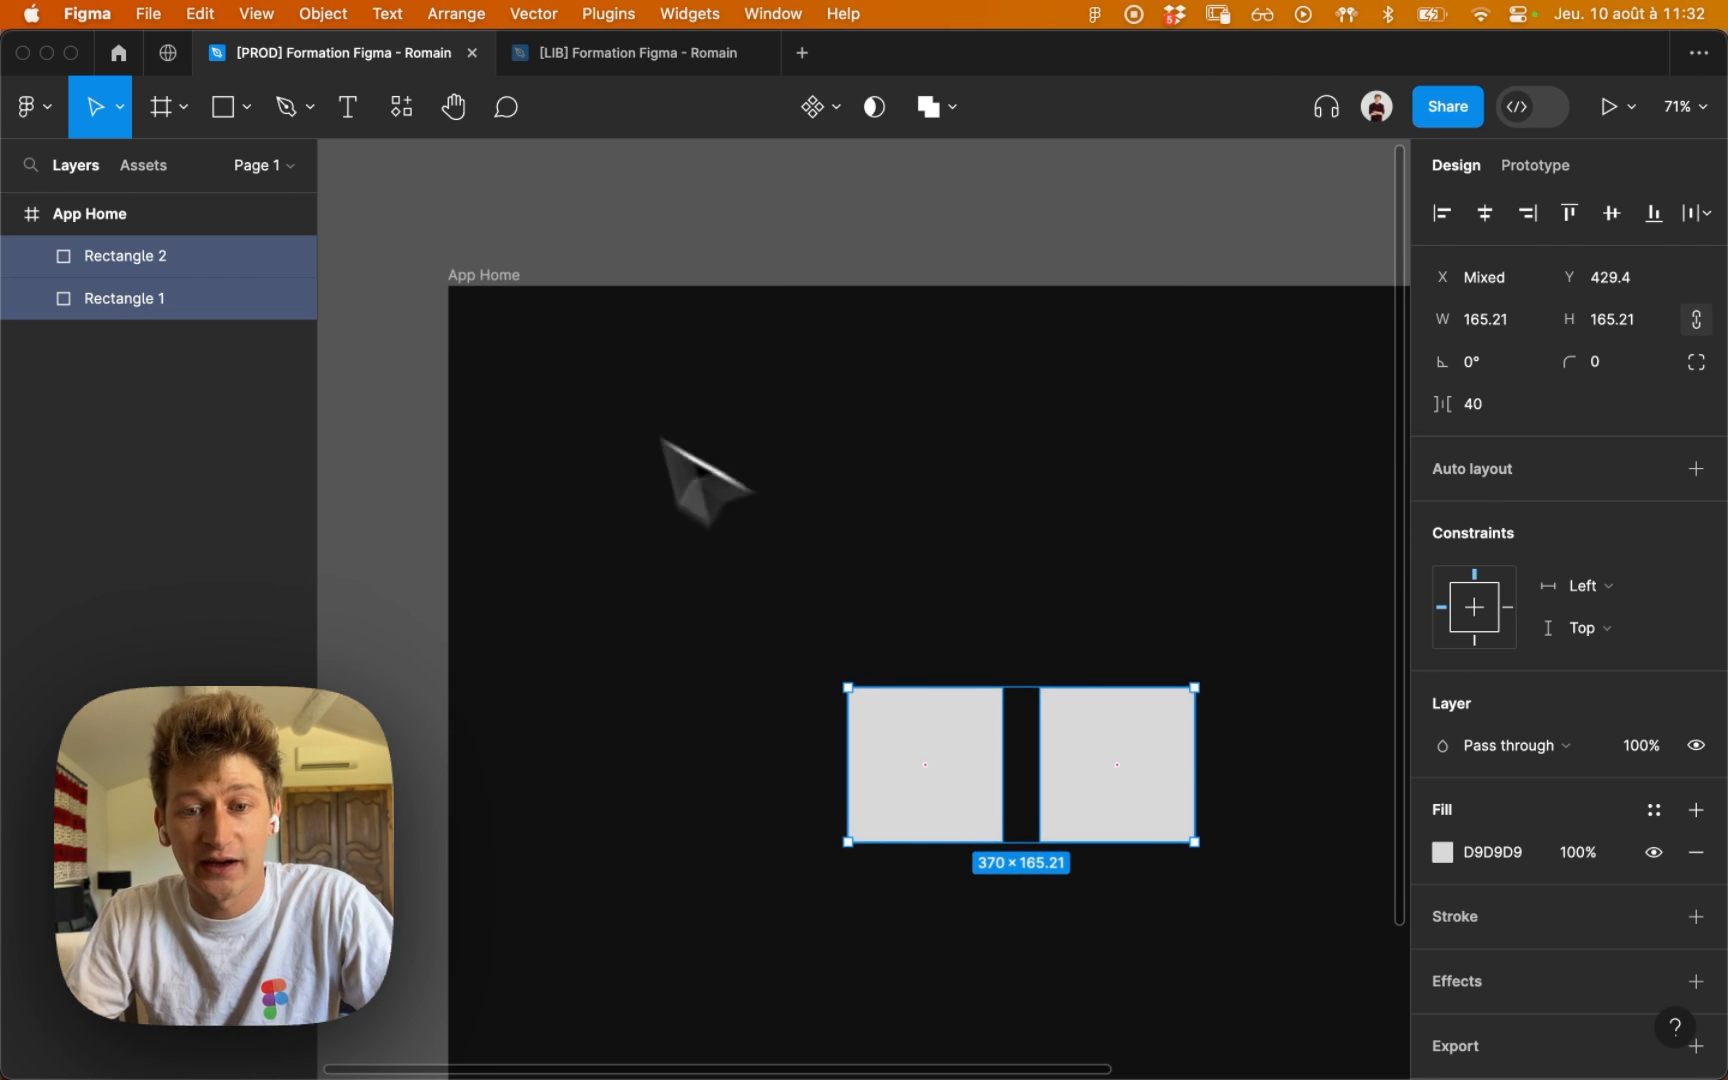
click(482, 285)
drag(798, 432, 771, 275)
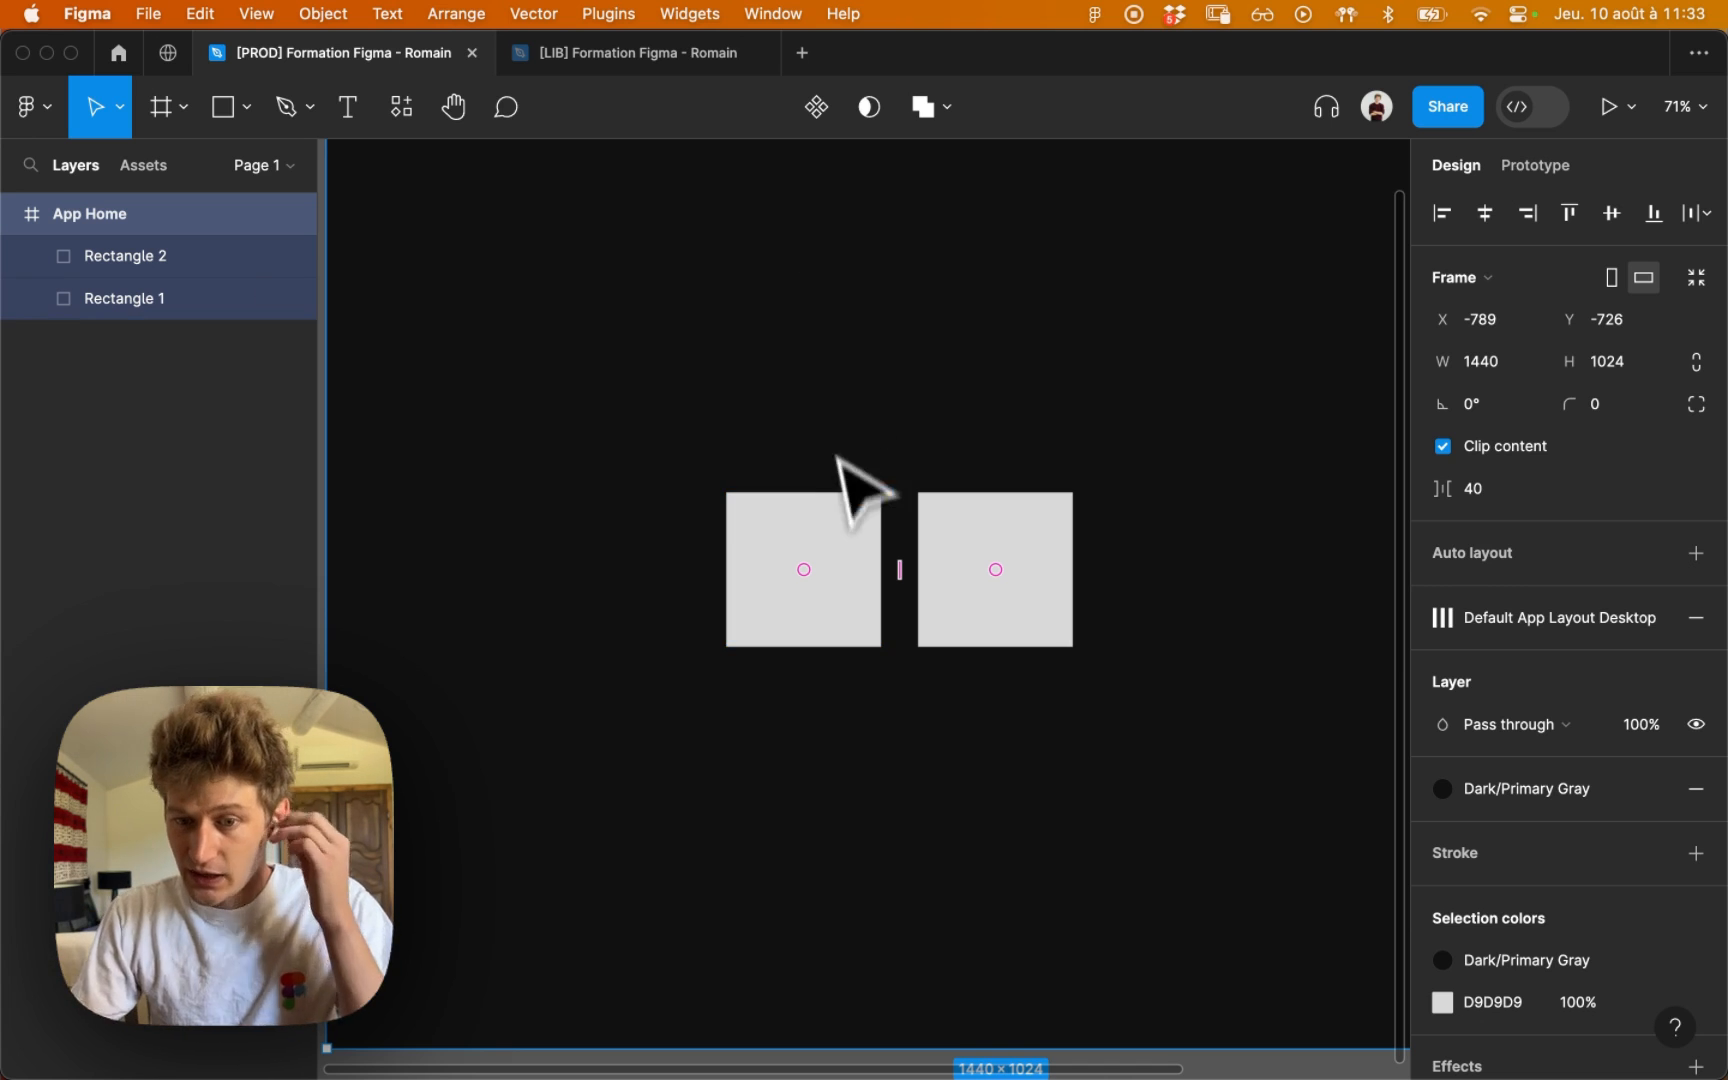
click(764, 409)
Step: Wrap both squares in a new frame using Frame selection
drag(622, 424, 1110, 649)
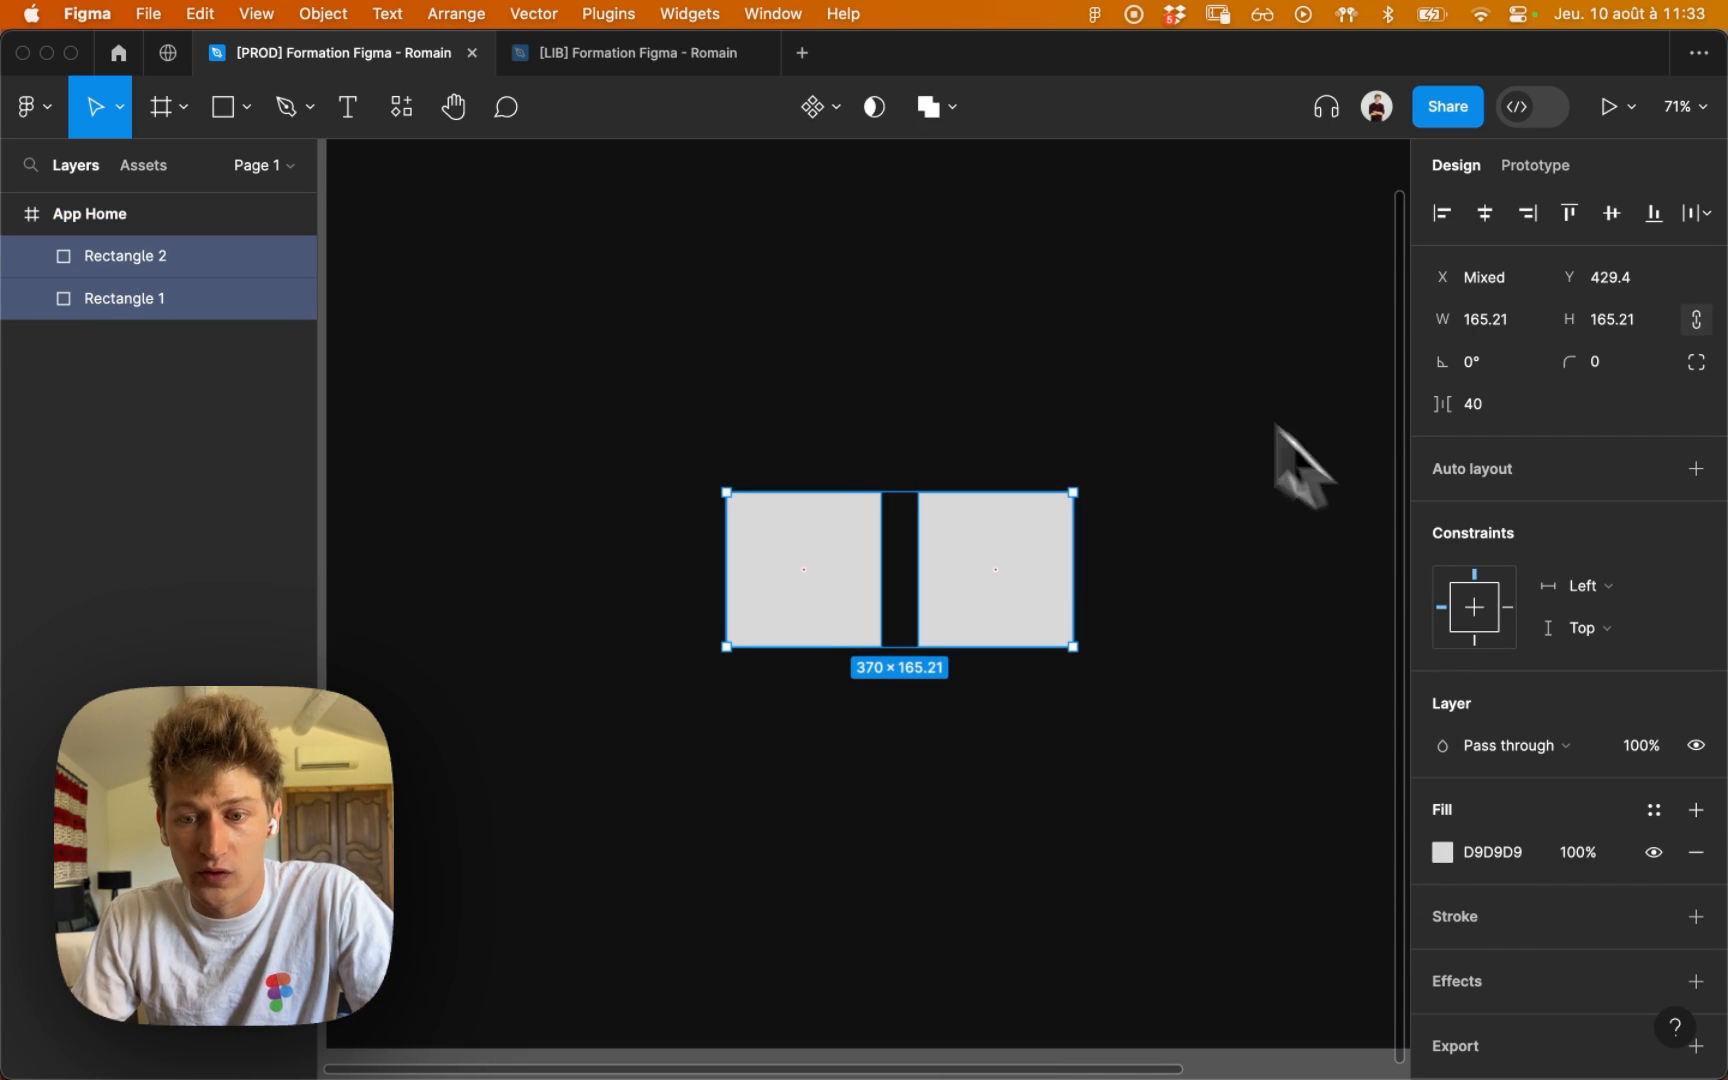
right_click(818, 543)
click(818, 565)
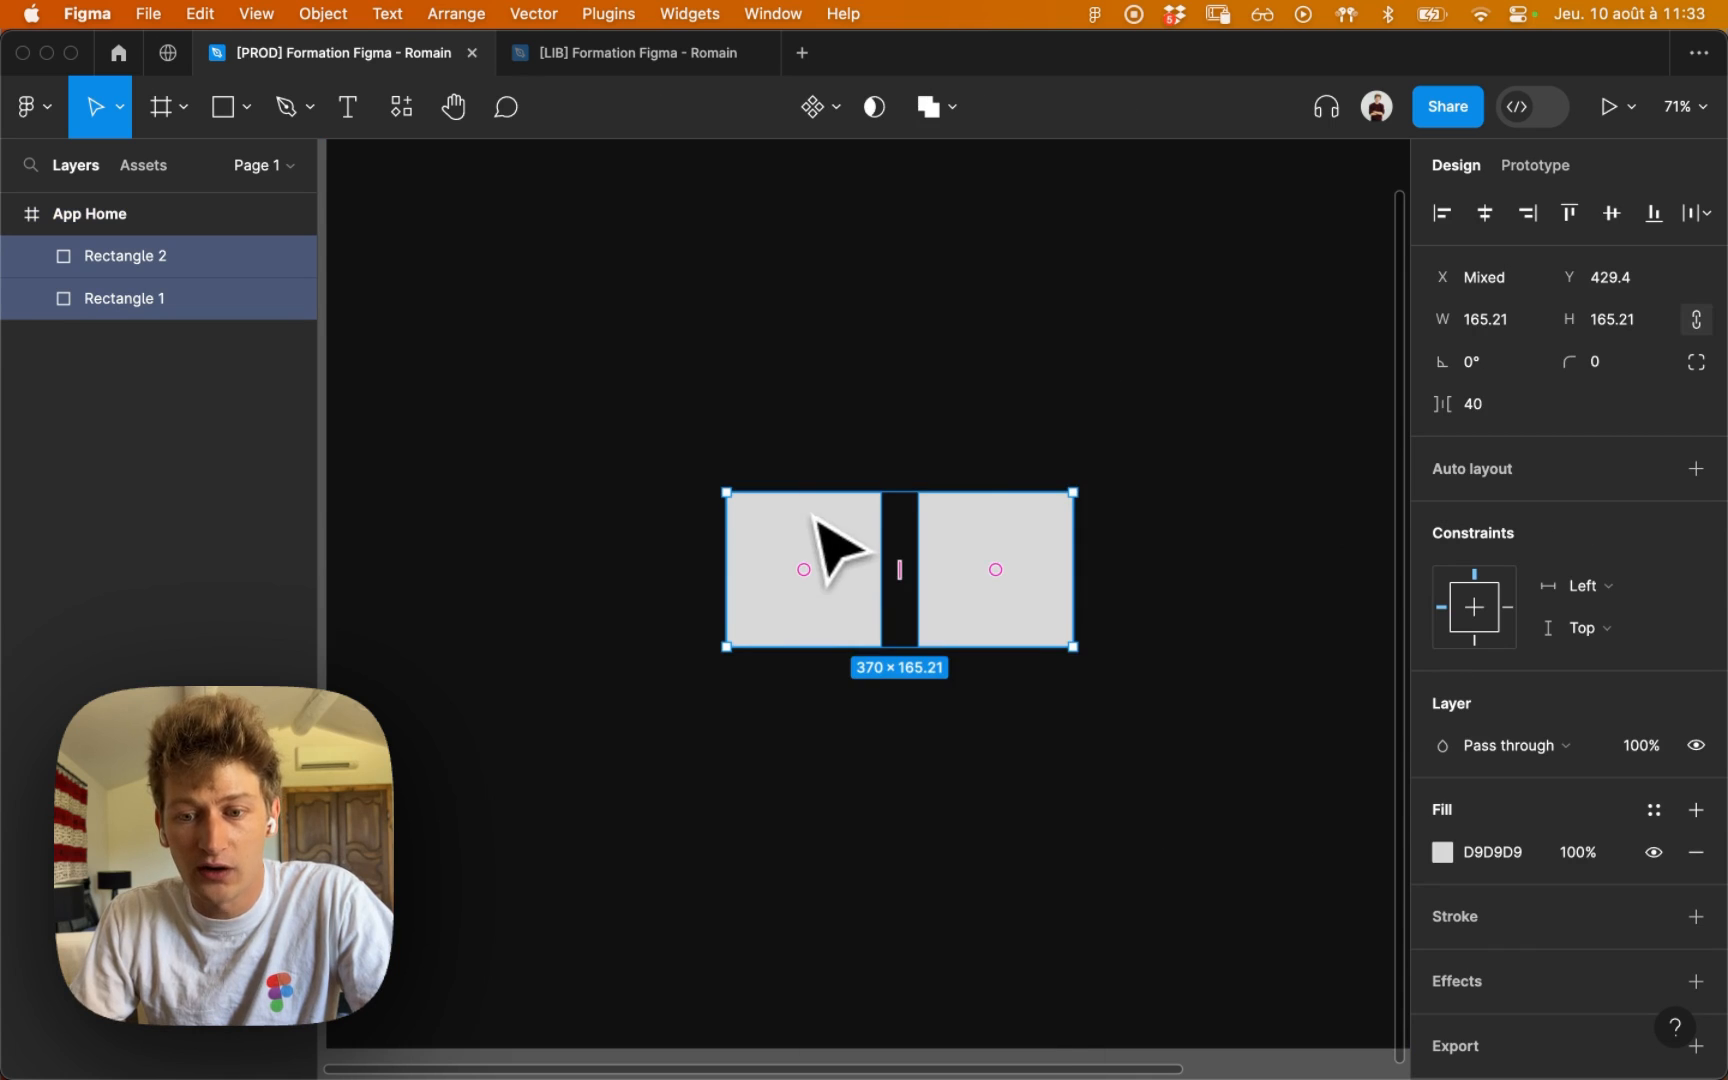
right_click(814, 540)
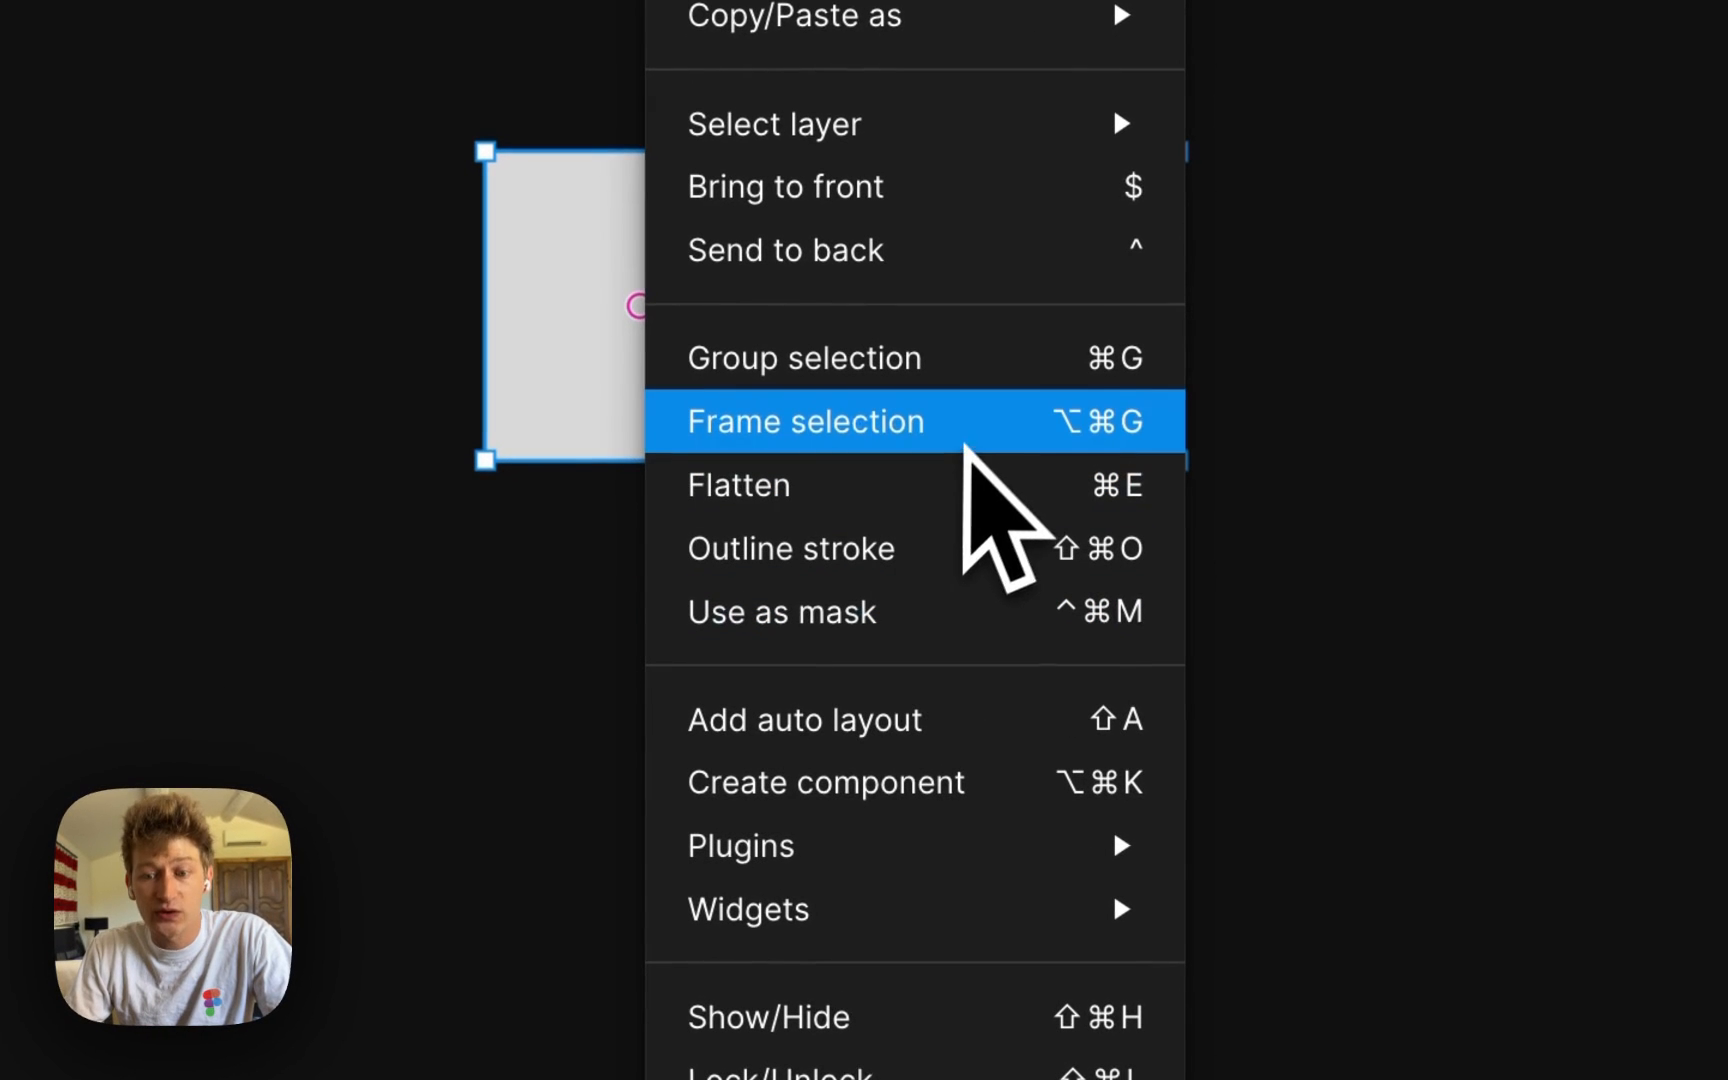
click(972, 425)
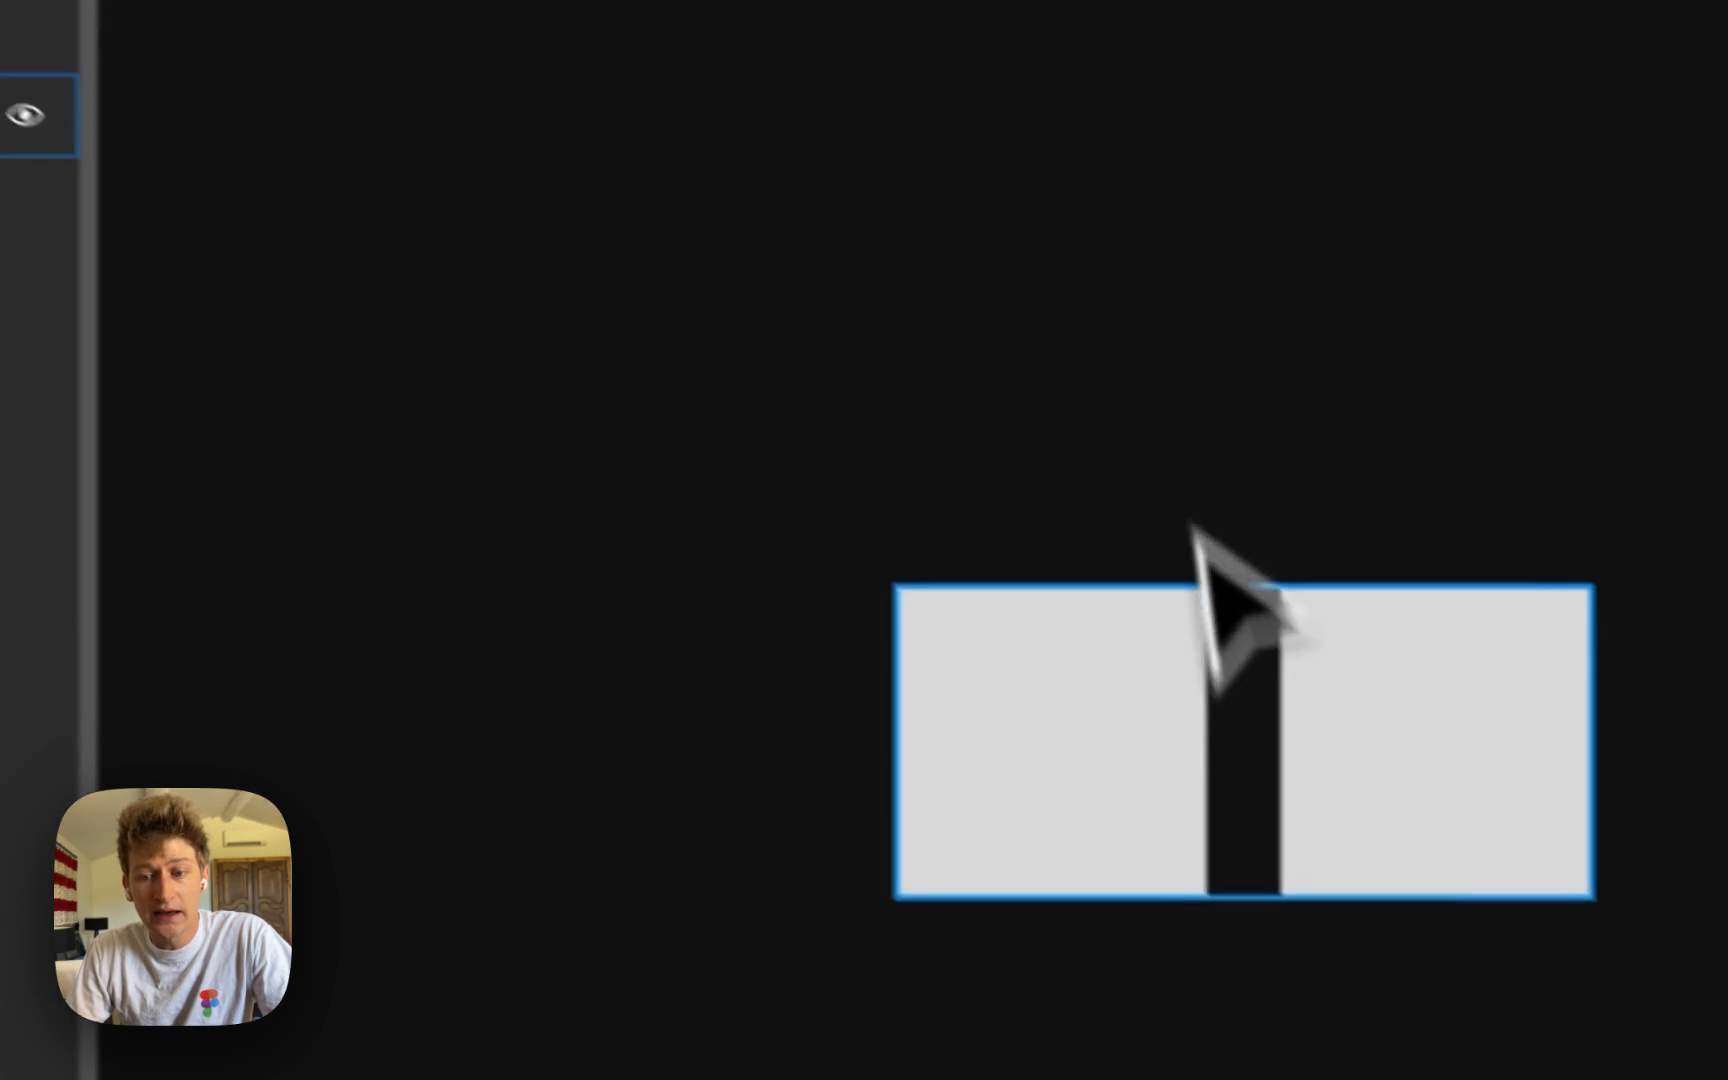
Step: Move the new frame to about X 385, Y 405, enlarge it about its centre to 754 × 337, and reselect it
click(1296, 757)
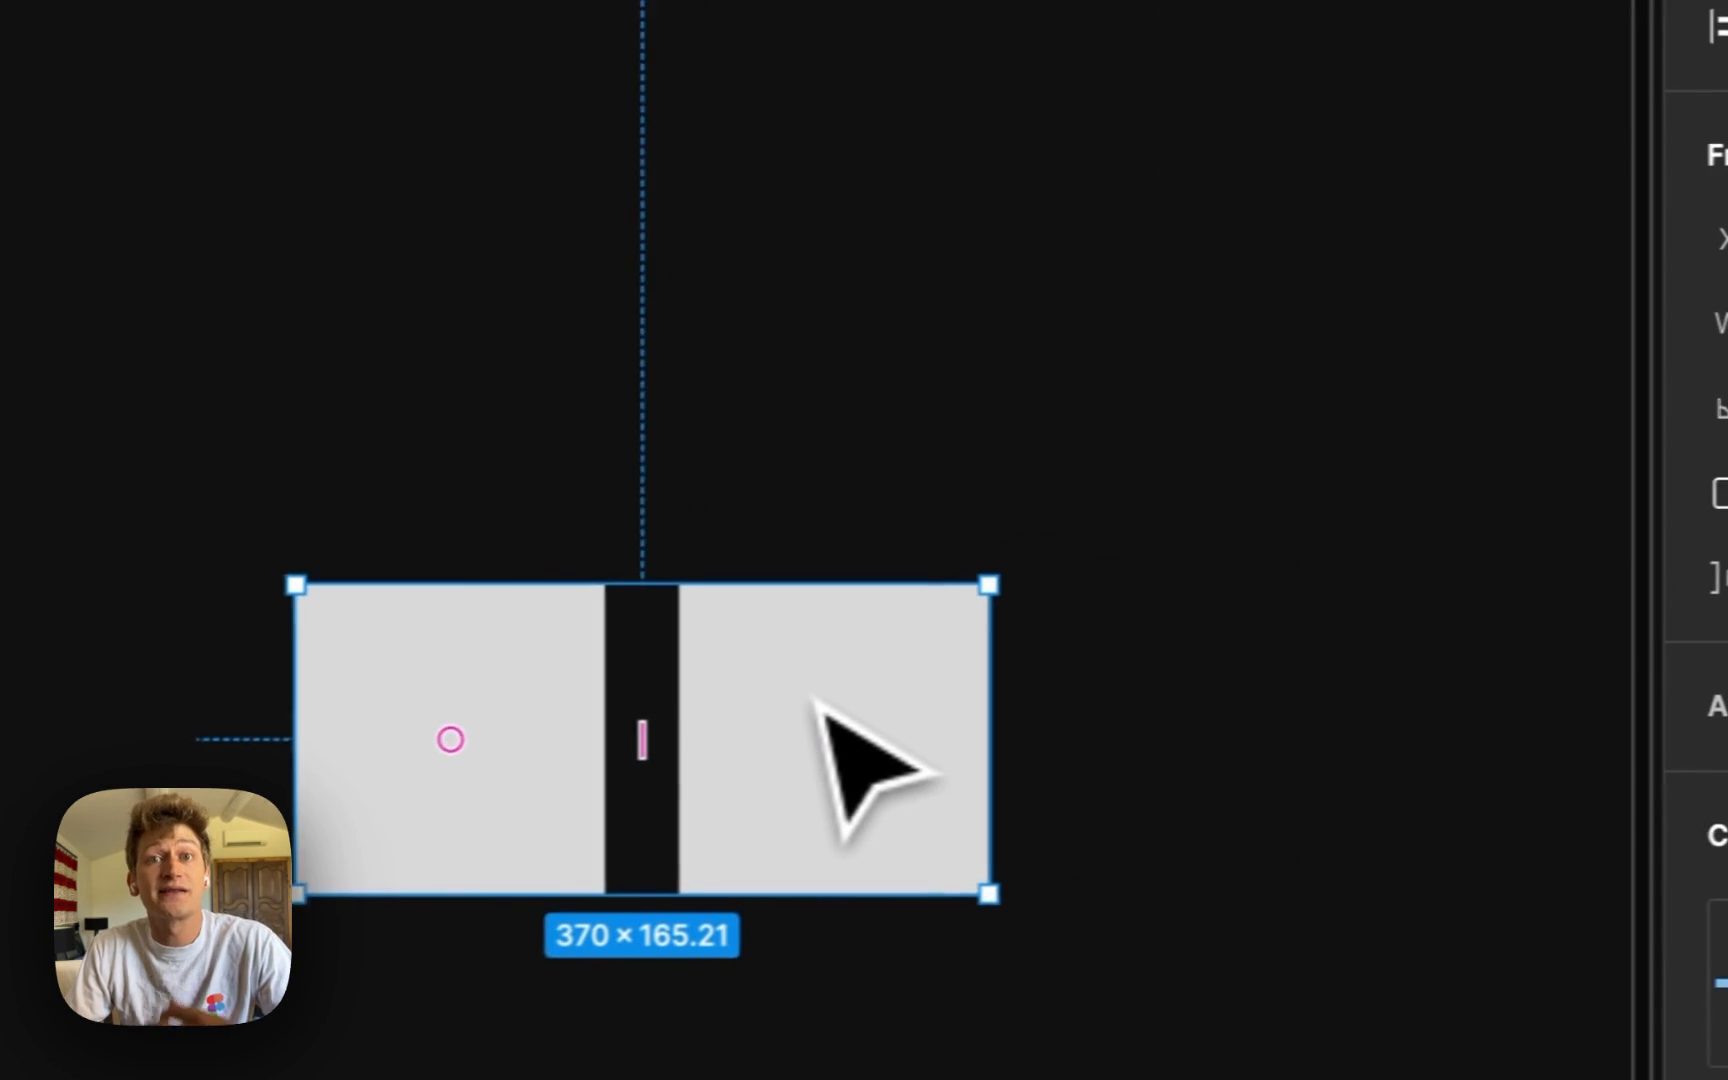
click(1530, 470)
drag(712, 785, 641, 737)
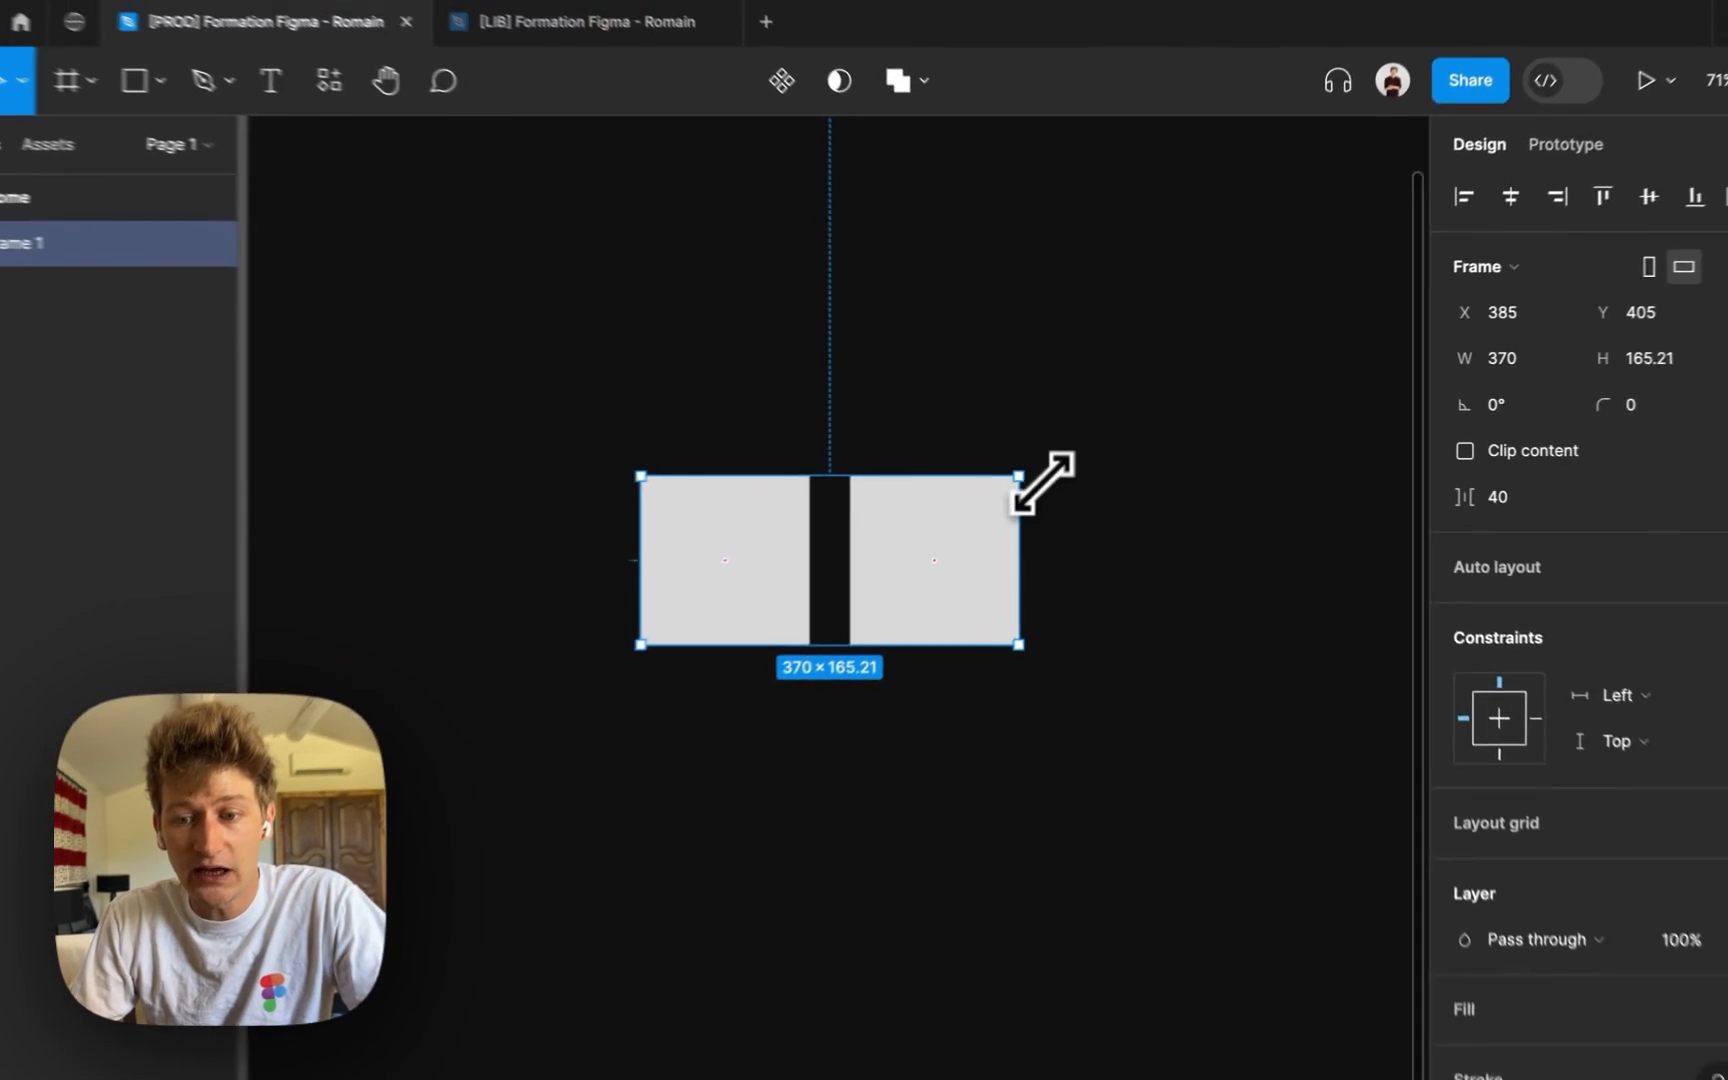
drag(1042, 483, 1218, 392)
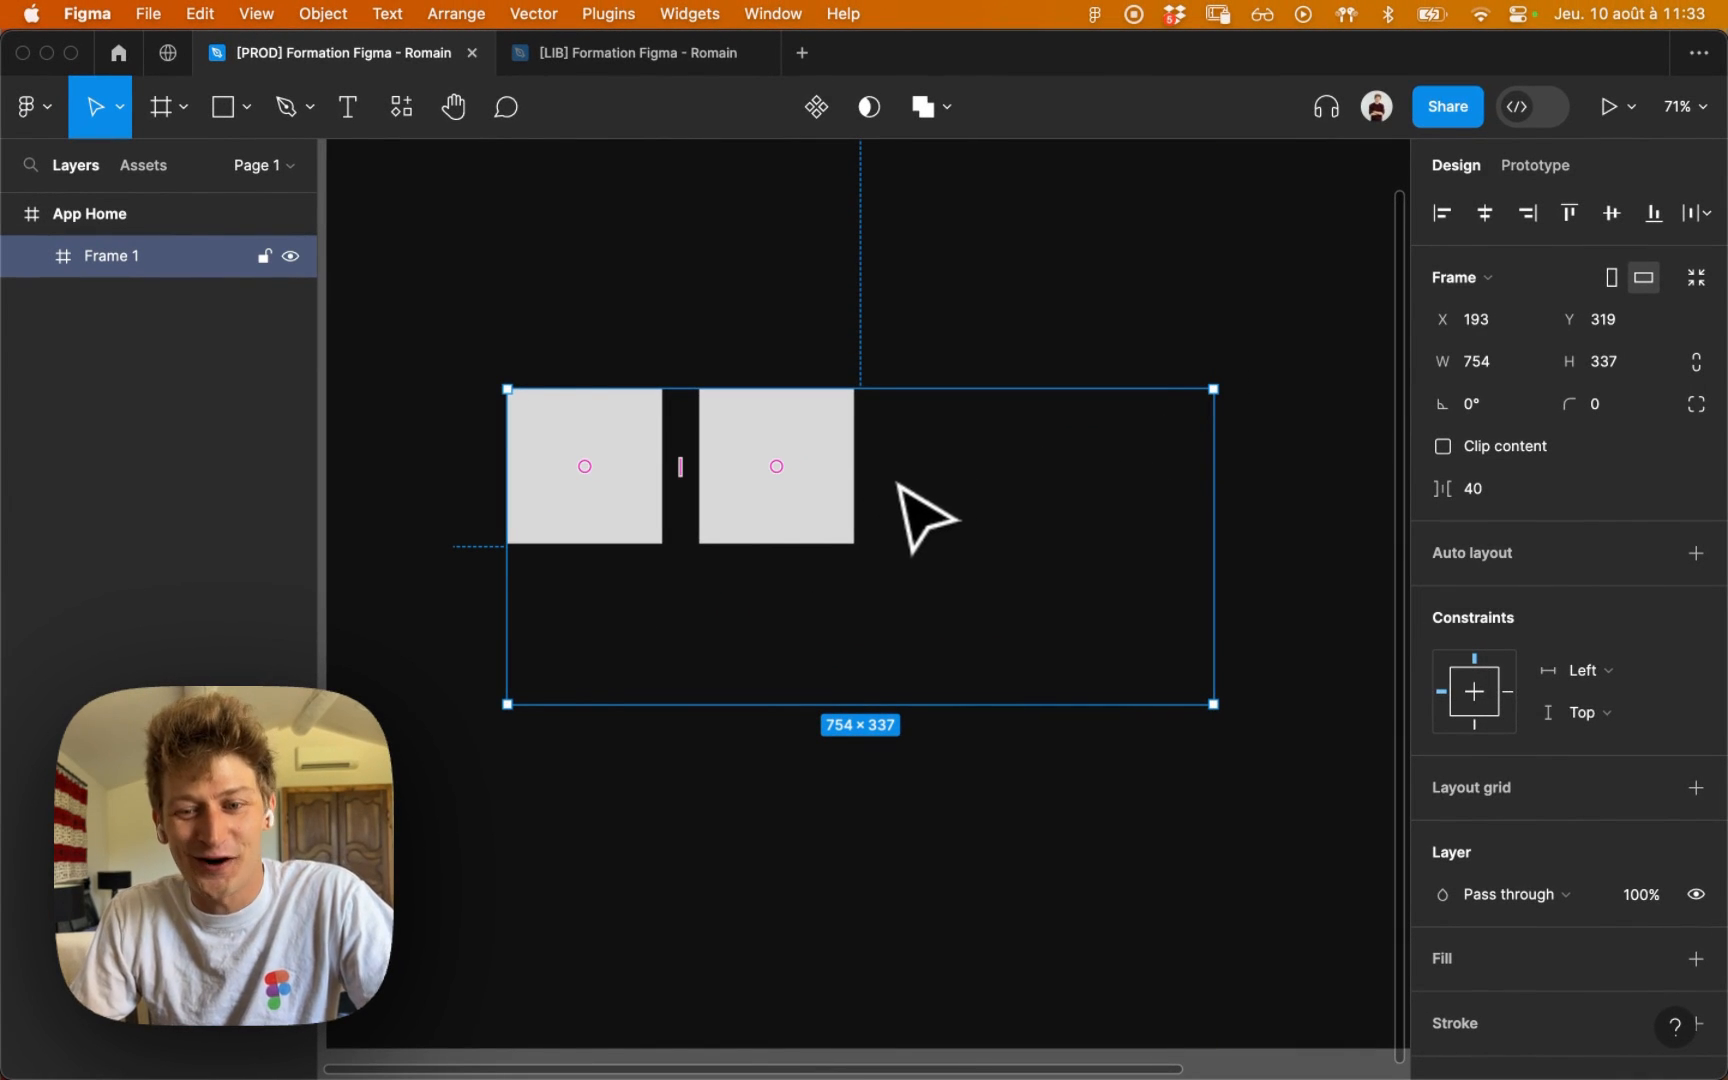
click(1020, 375)
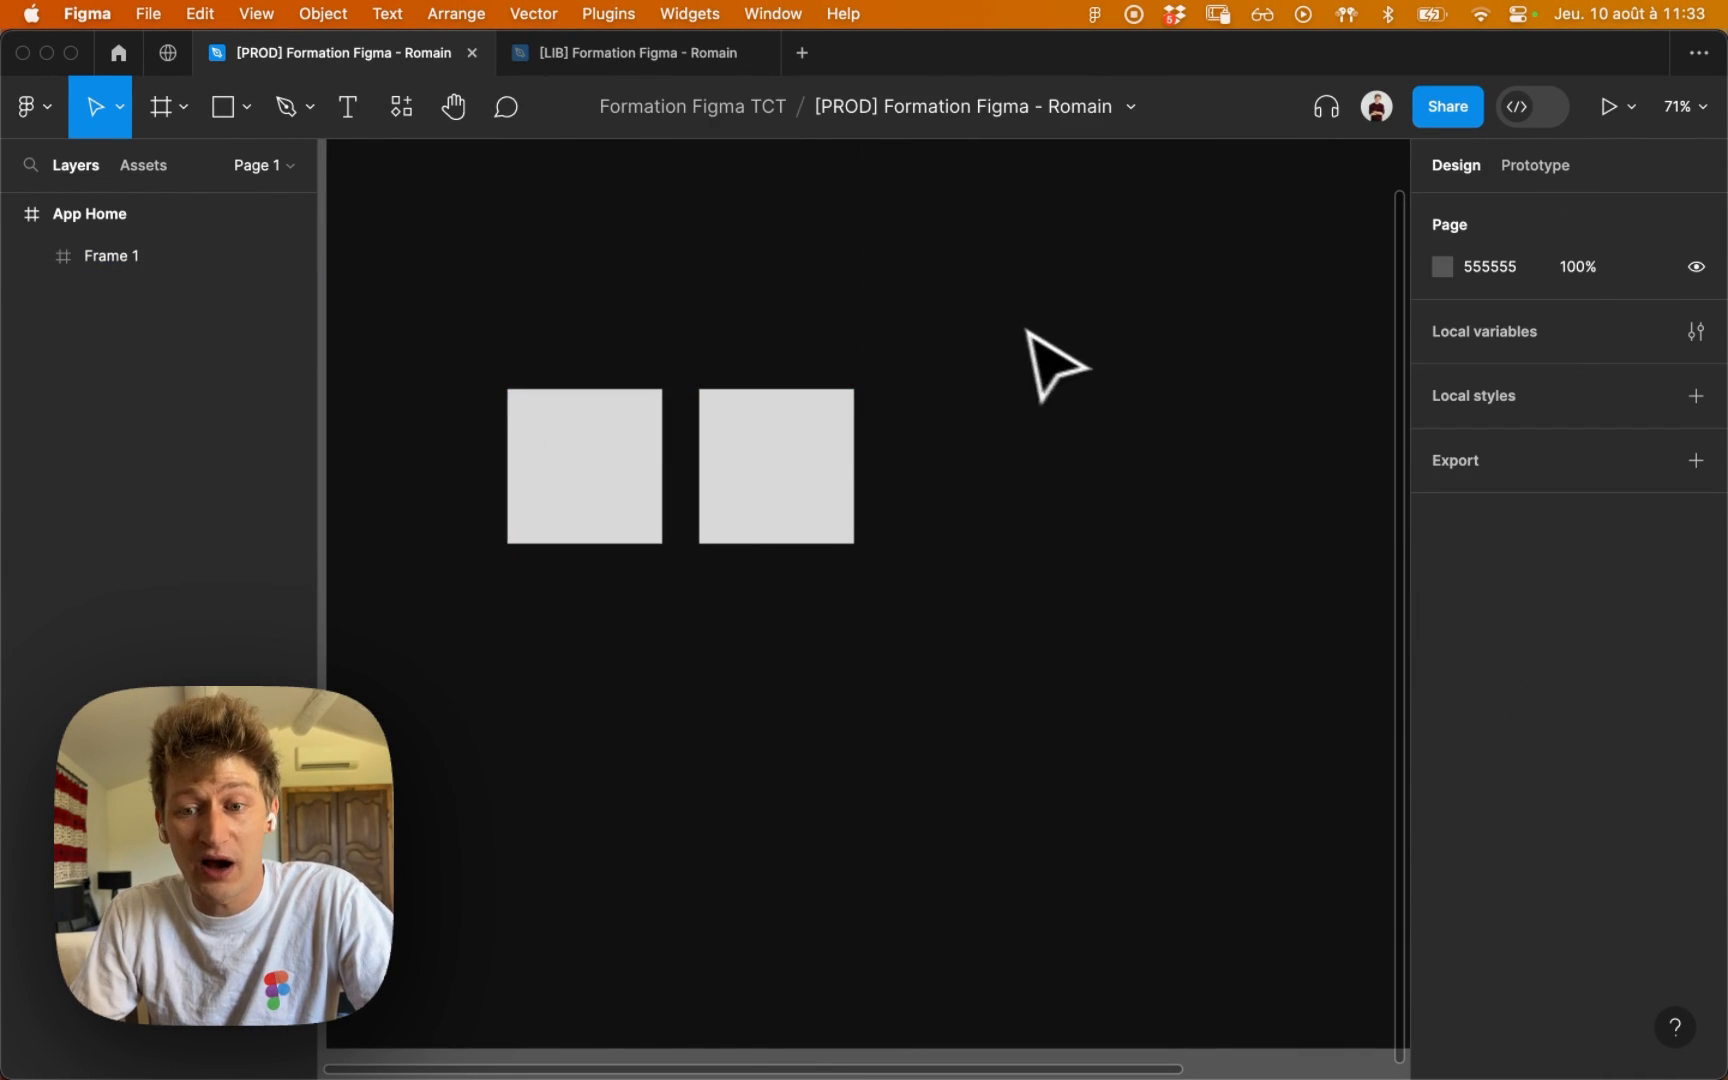
click(860, 450)
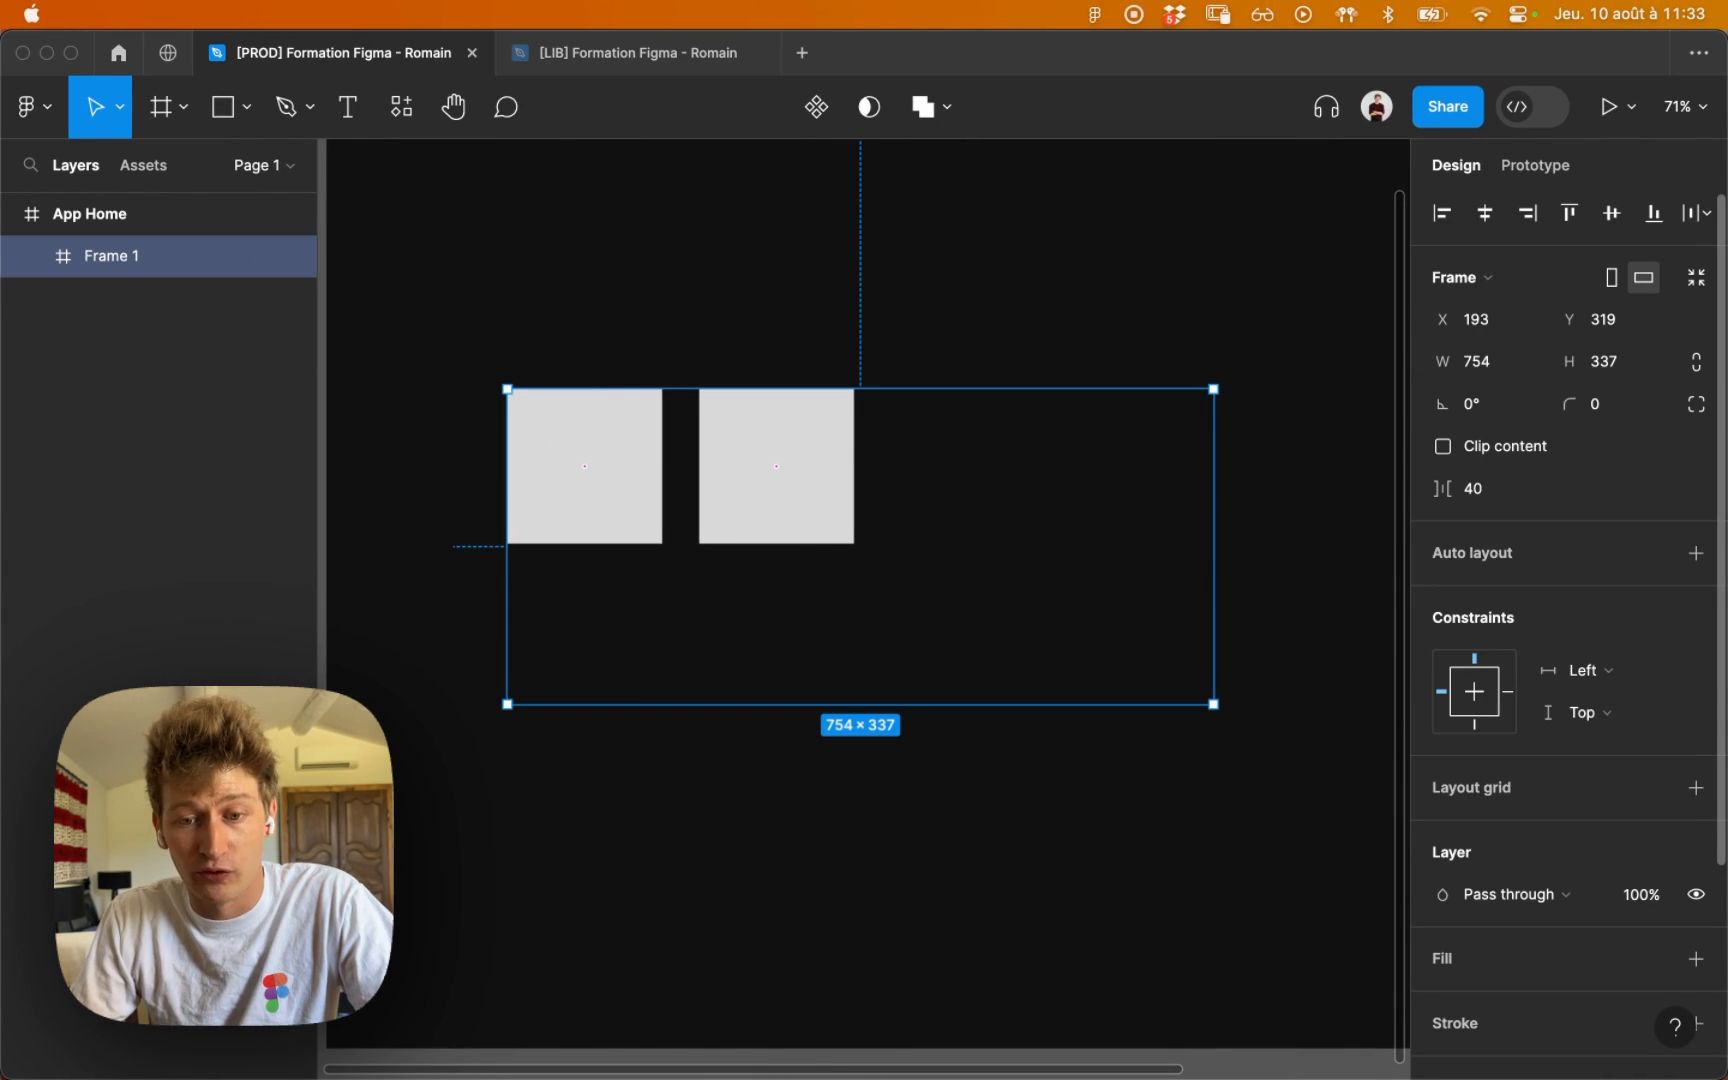
Step: Add a 1 px inside stroke in Light/Primary Brand to the frame and deselect it
scroll(1625, 970, down, 2)
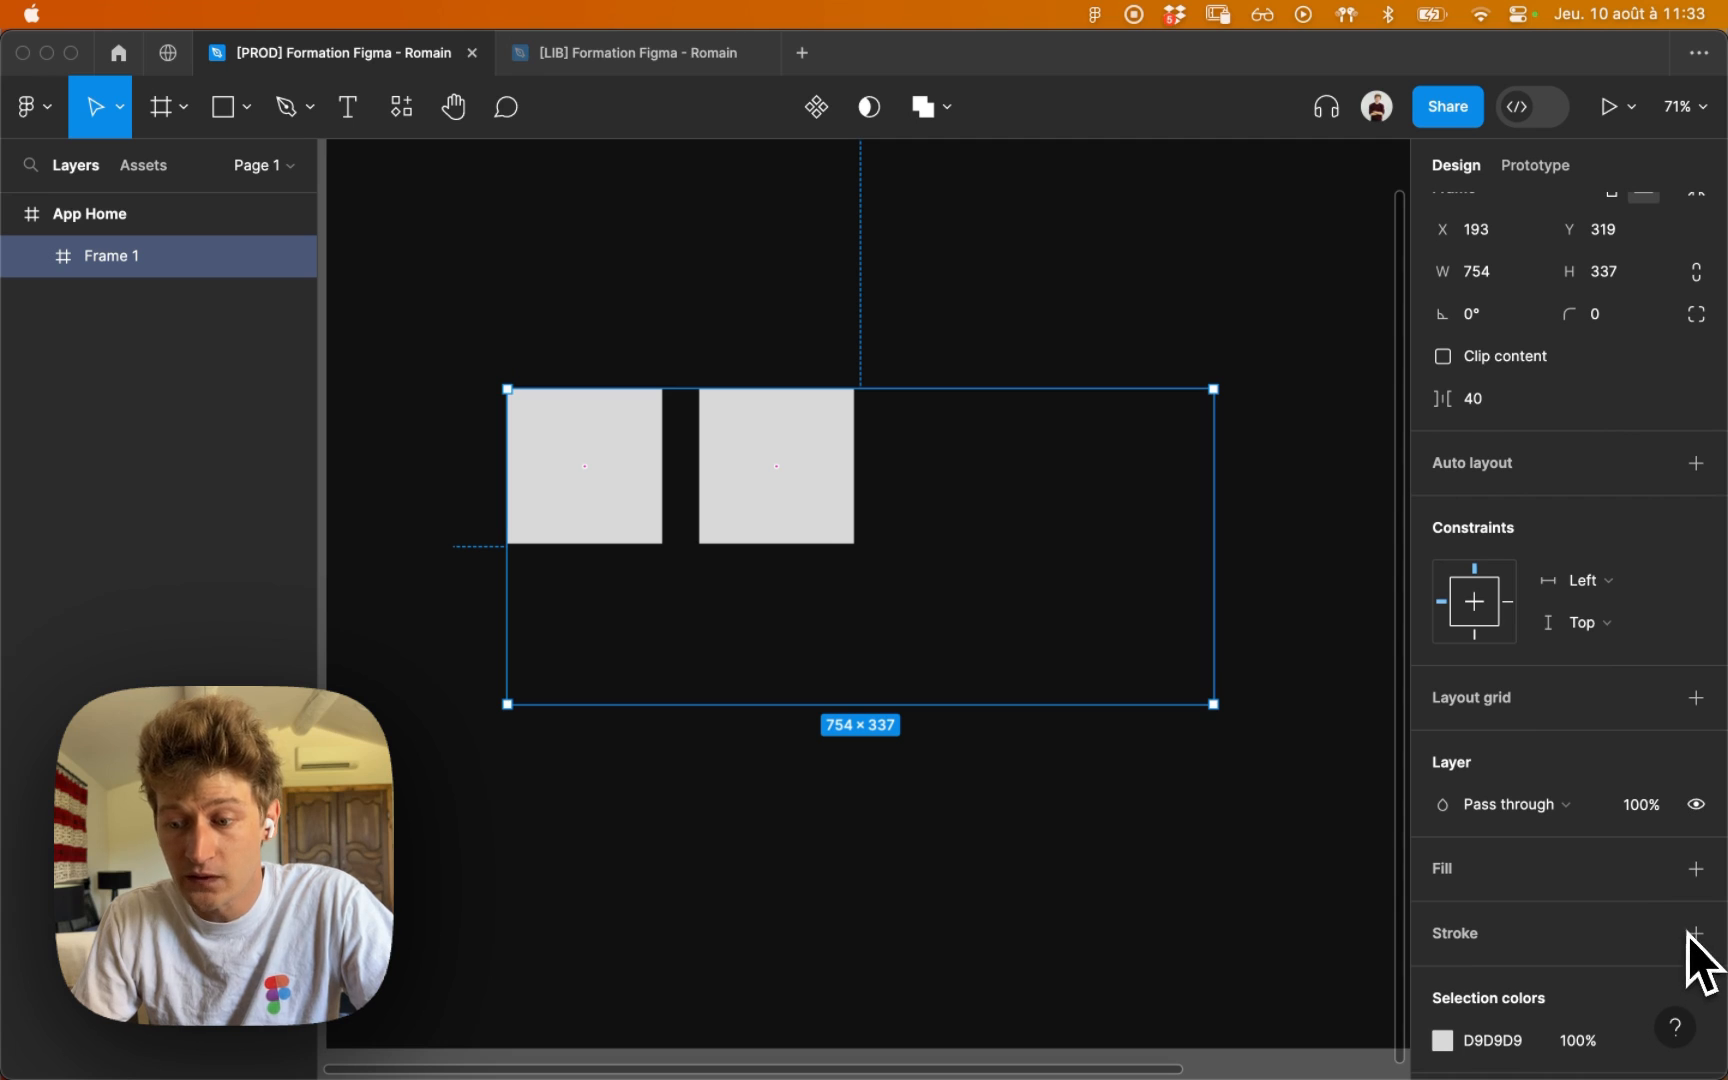
click(1655, 937)
click(1272, 985)
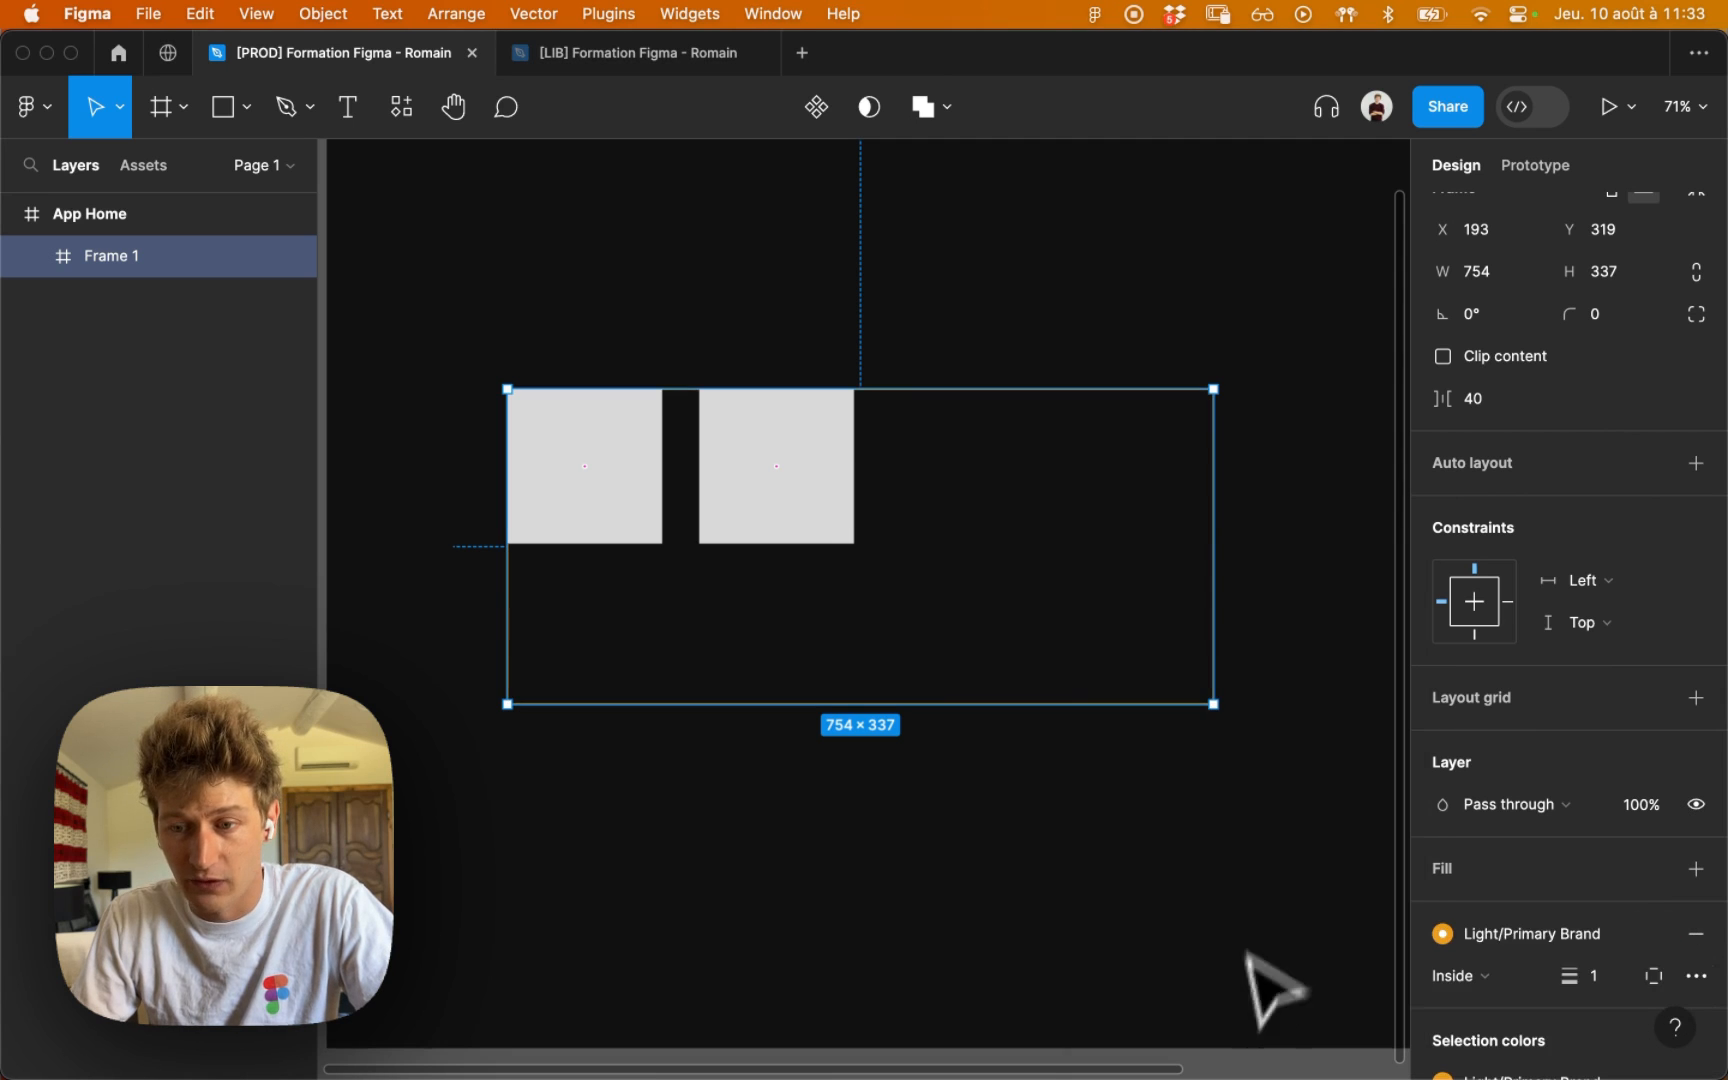
click(1254, 374)
Step: Reselect the frame, shrink it to 312 × 165 so the right square overflows its edge, and deselect it
drag(862, 366, 985, 276)
super+click(880, 346)
alt+super+click(970, 287)
drag(964, 374, 875, 416)
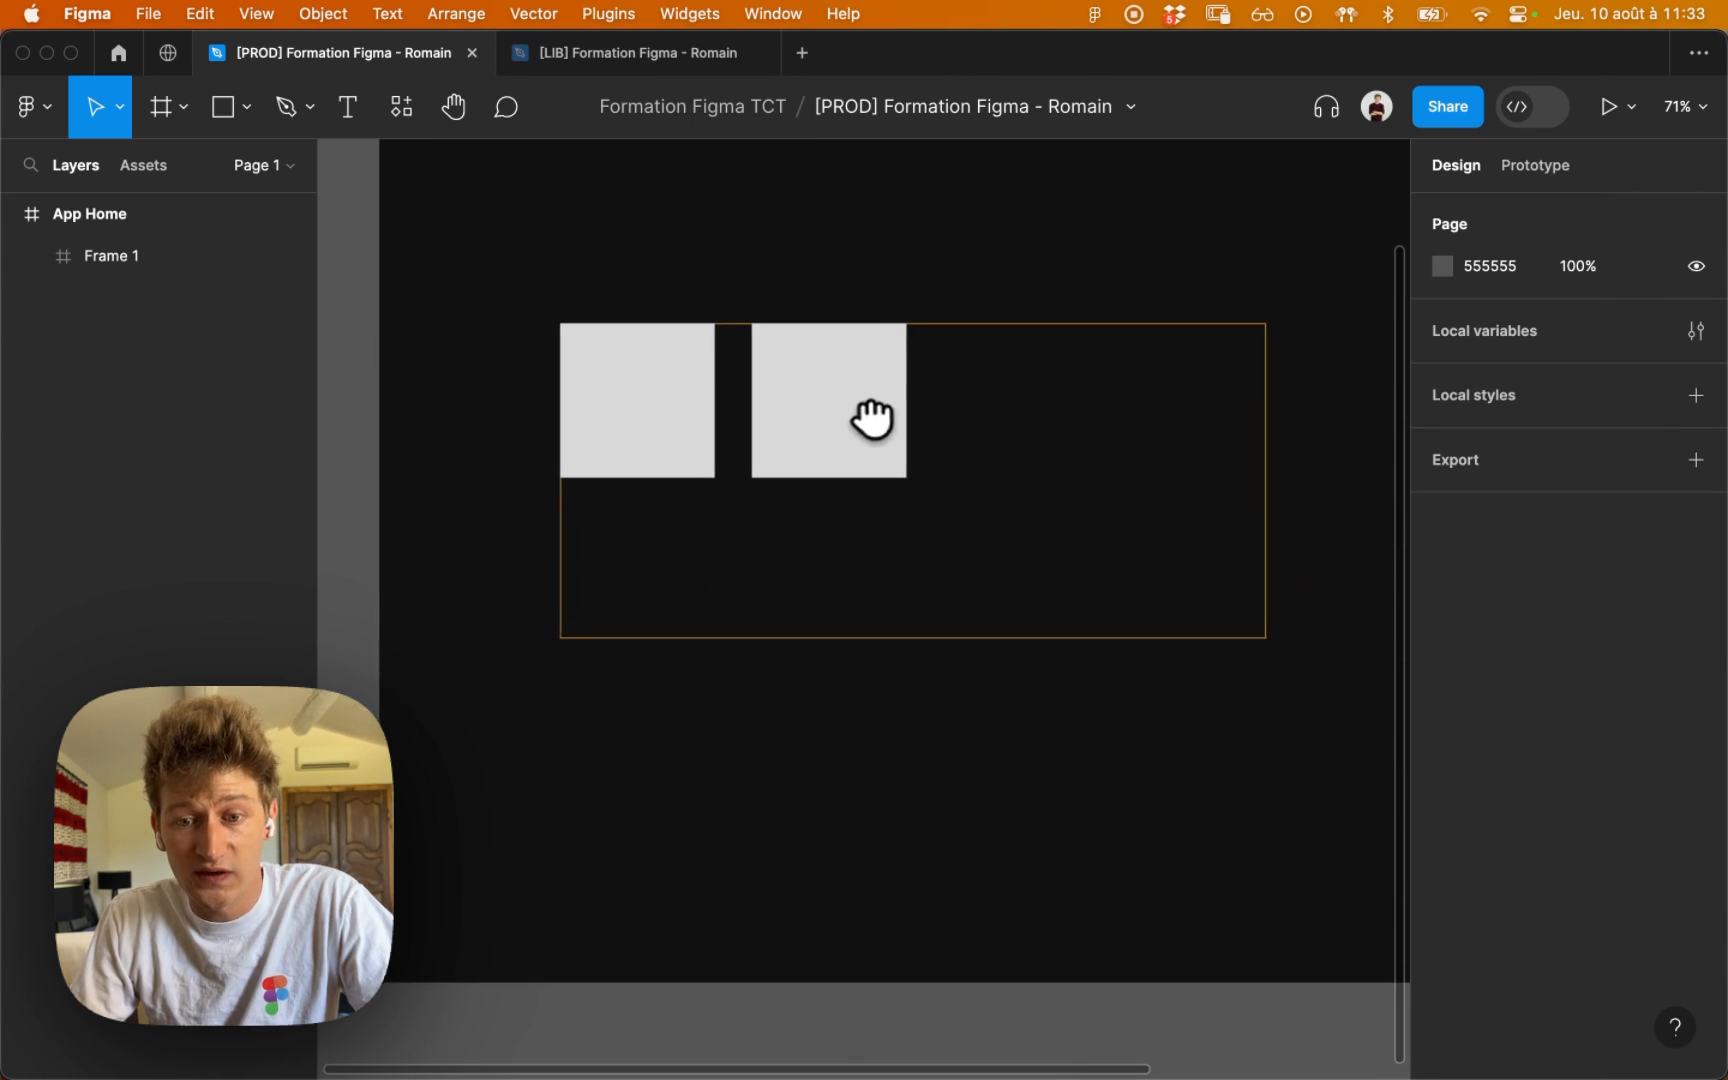
click(938, 376)
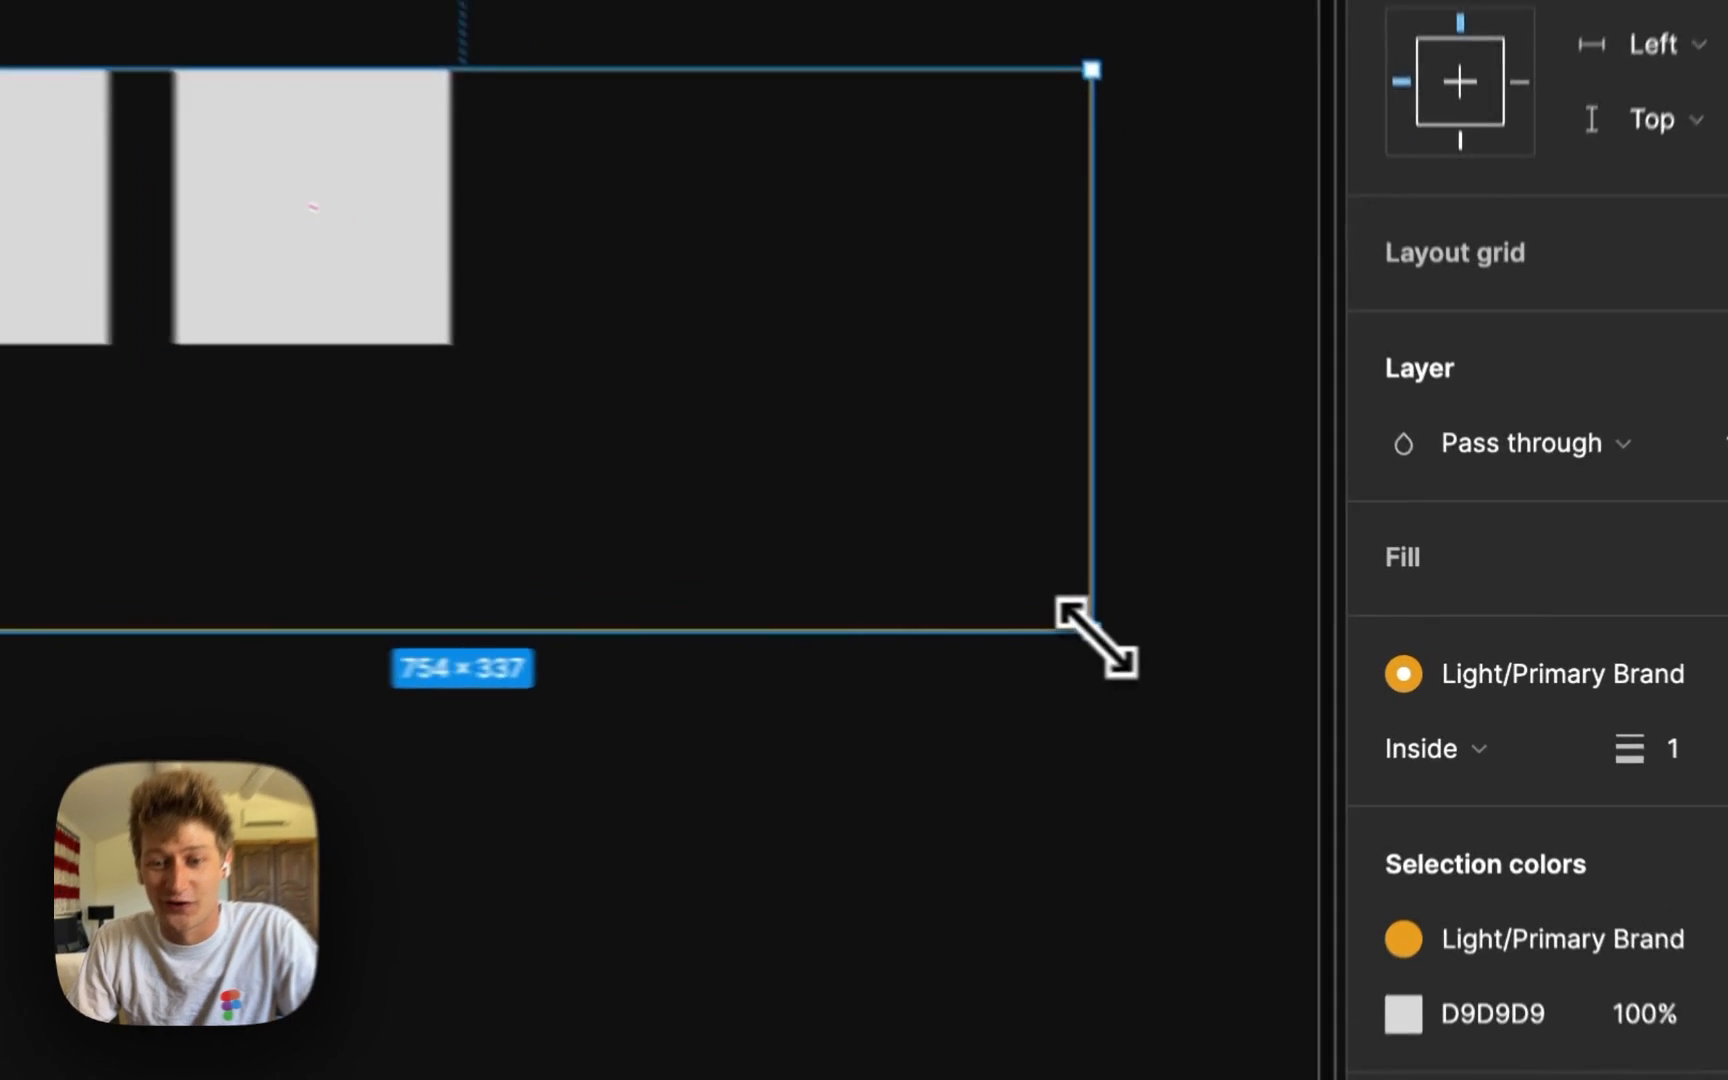
drag(1097, 638, 740, 725)
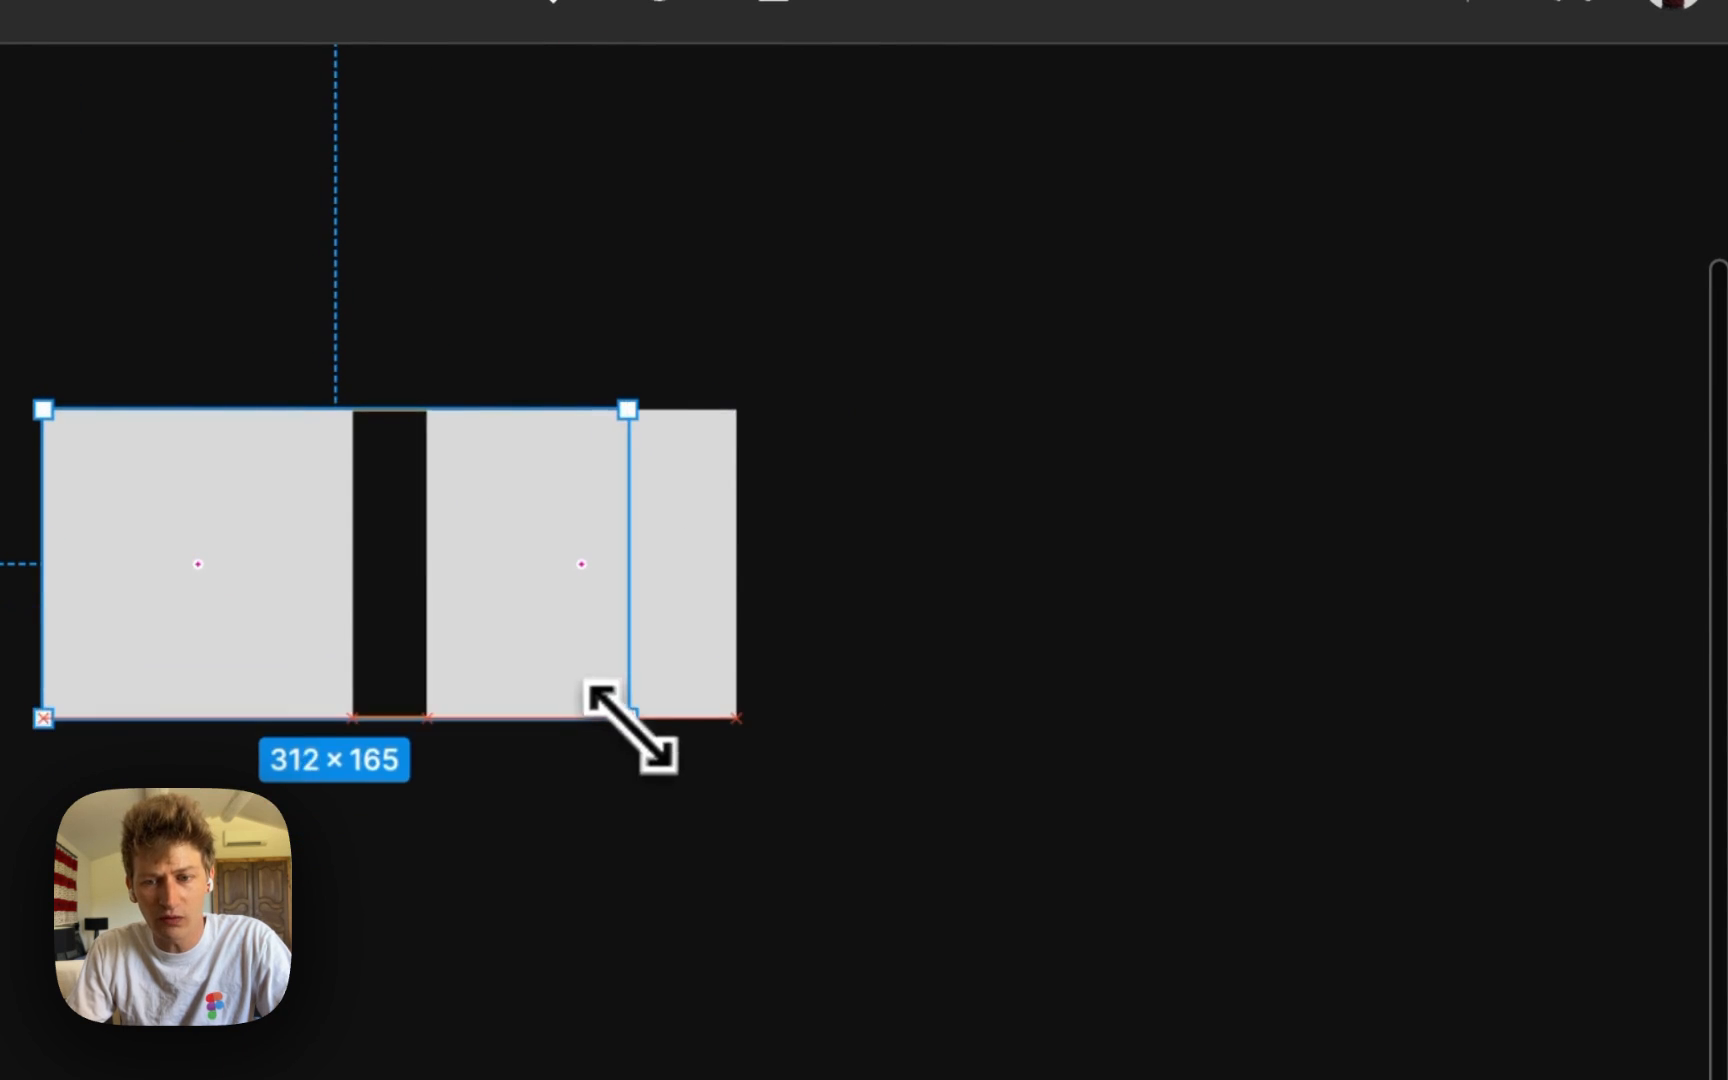
click(835, 681)
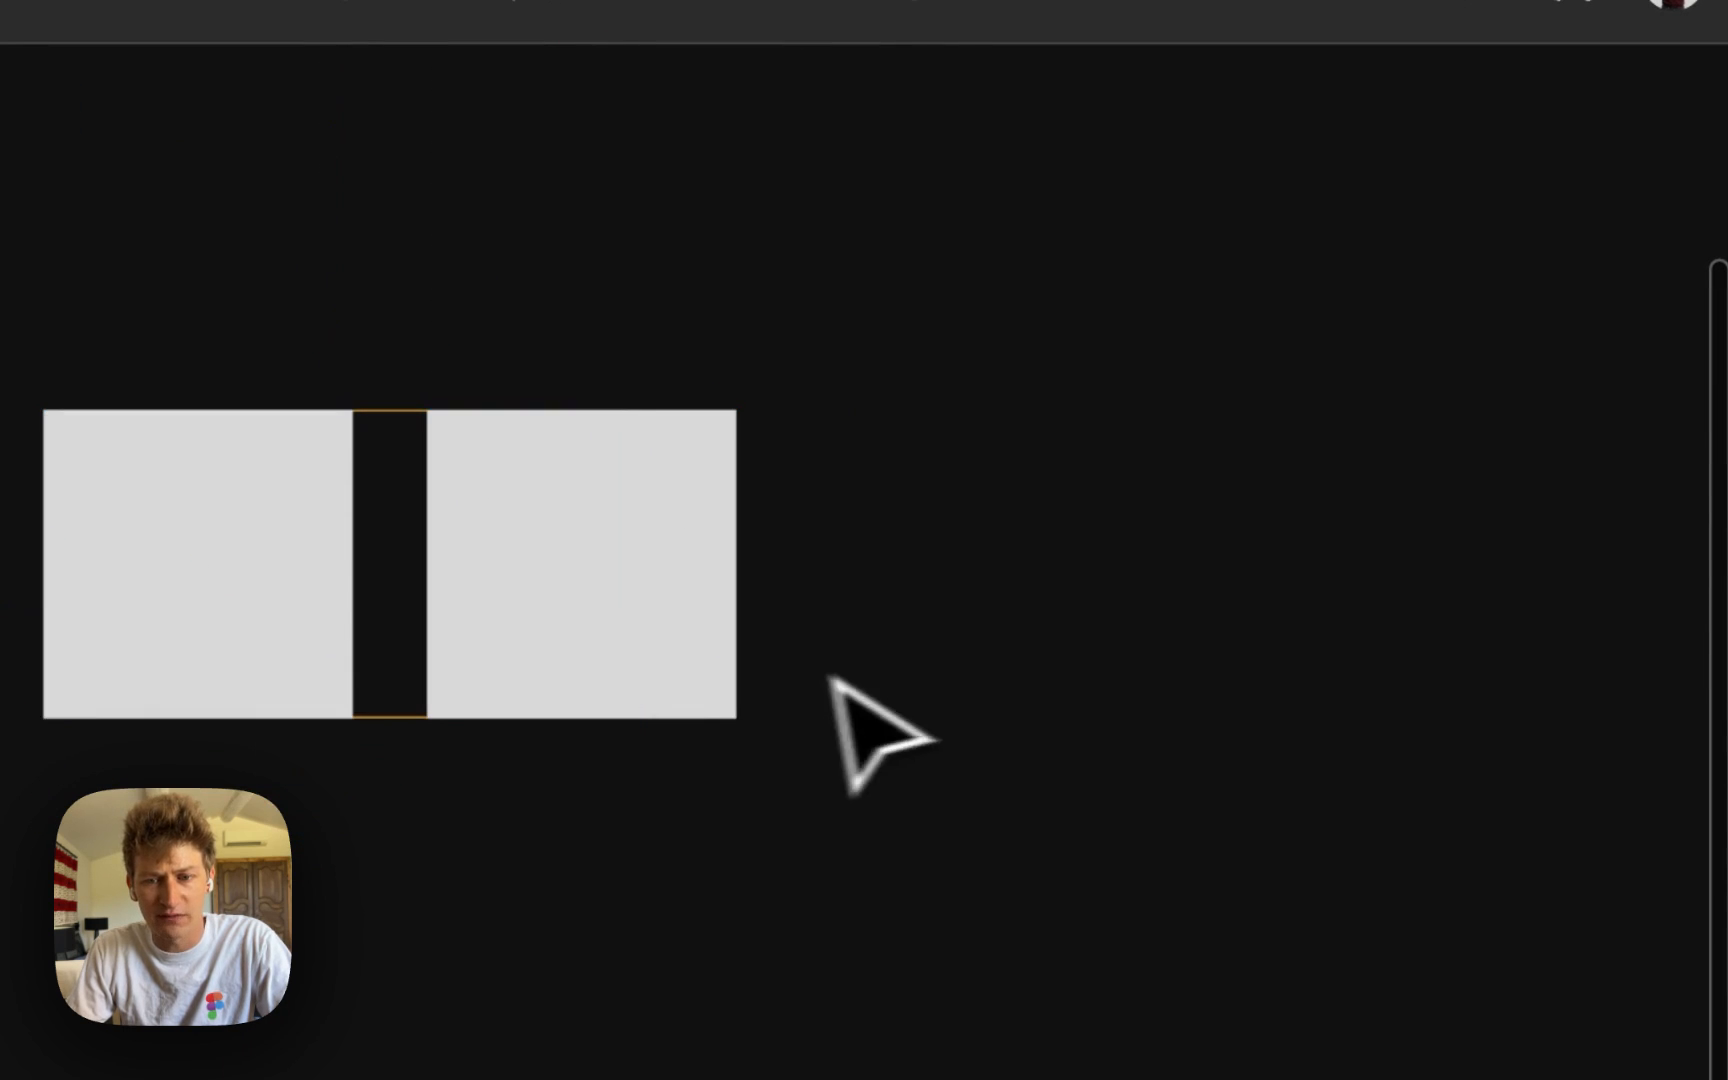
Step: Reselect the frame and resize it freely through several sizes without scaling the squares, finishing at 317 × 165
key(z)
click(665, 612)
drag(668, 622, 1178, 646)
click(717, 444)
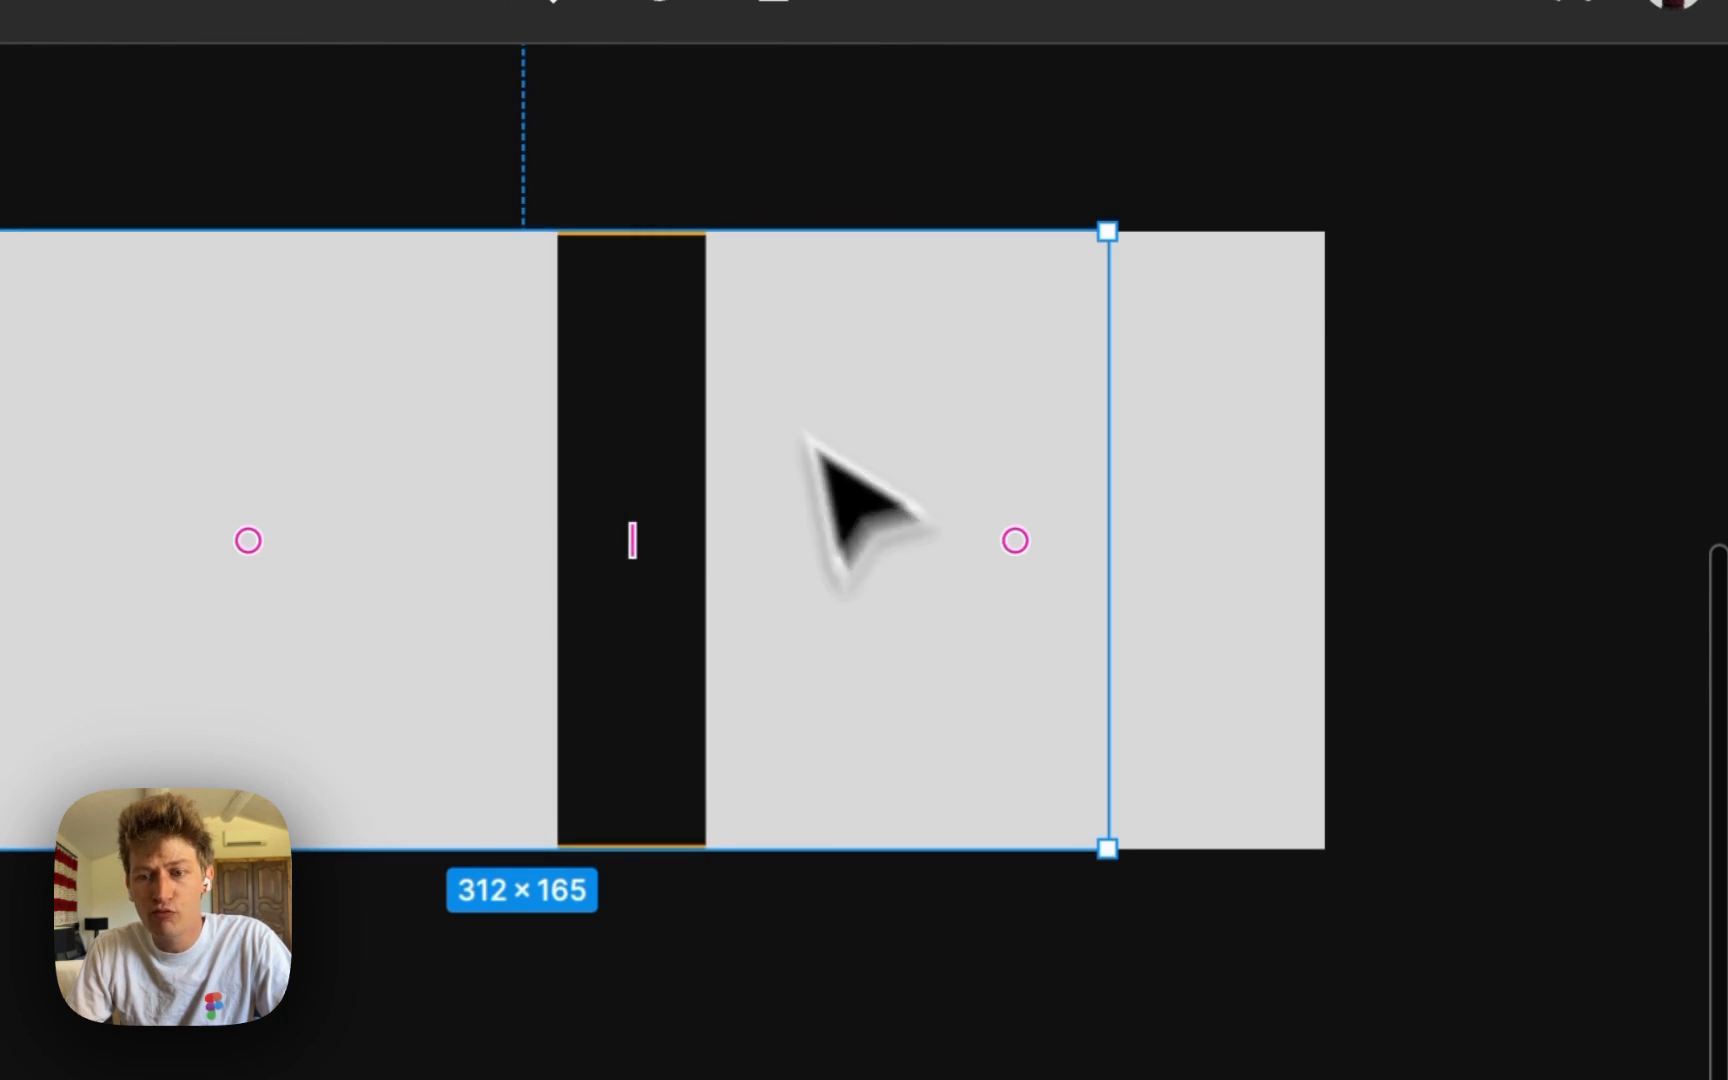
scroll(636, 540, up, 2)
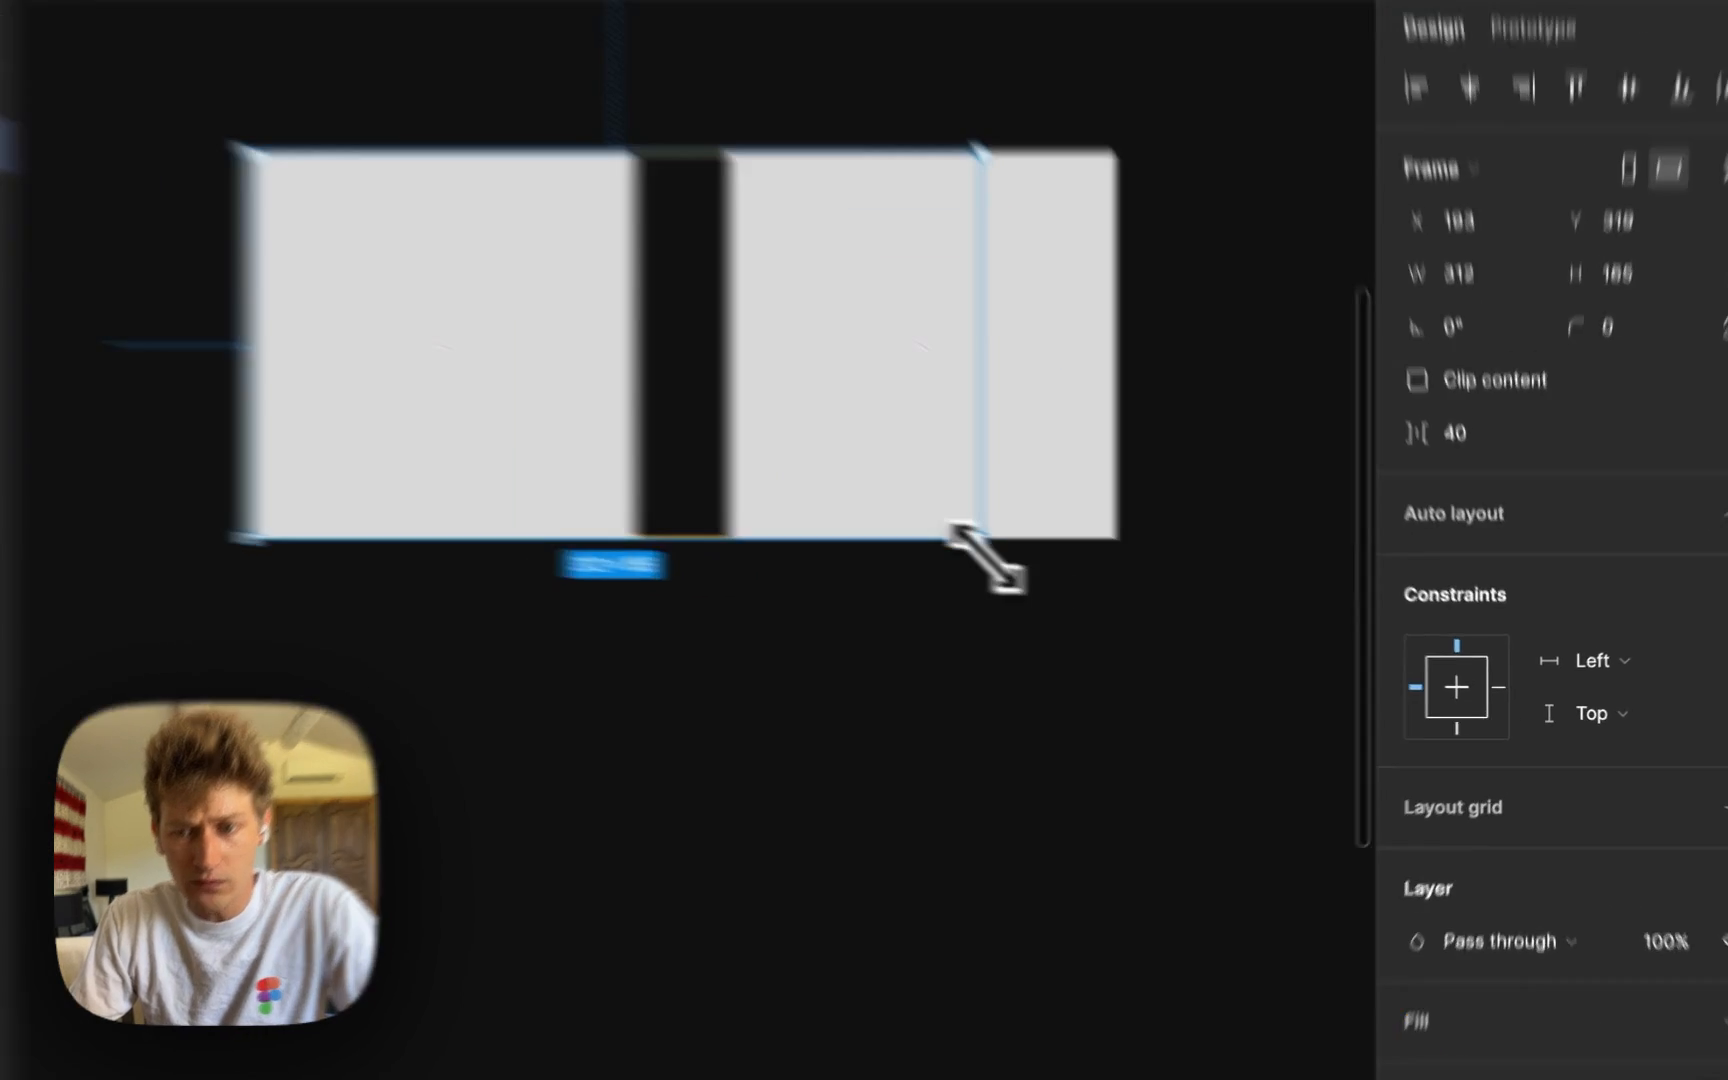
drag(1094, 573, 1346, 806)
drag(1165, 891, 1111, 369)
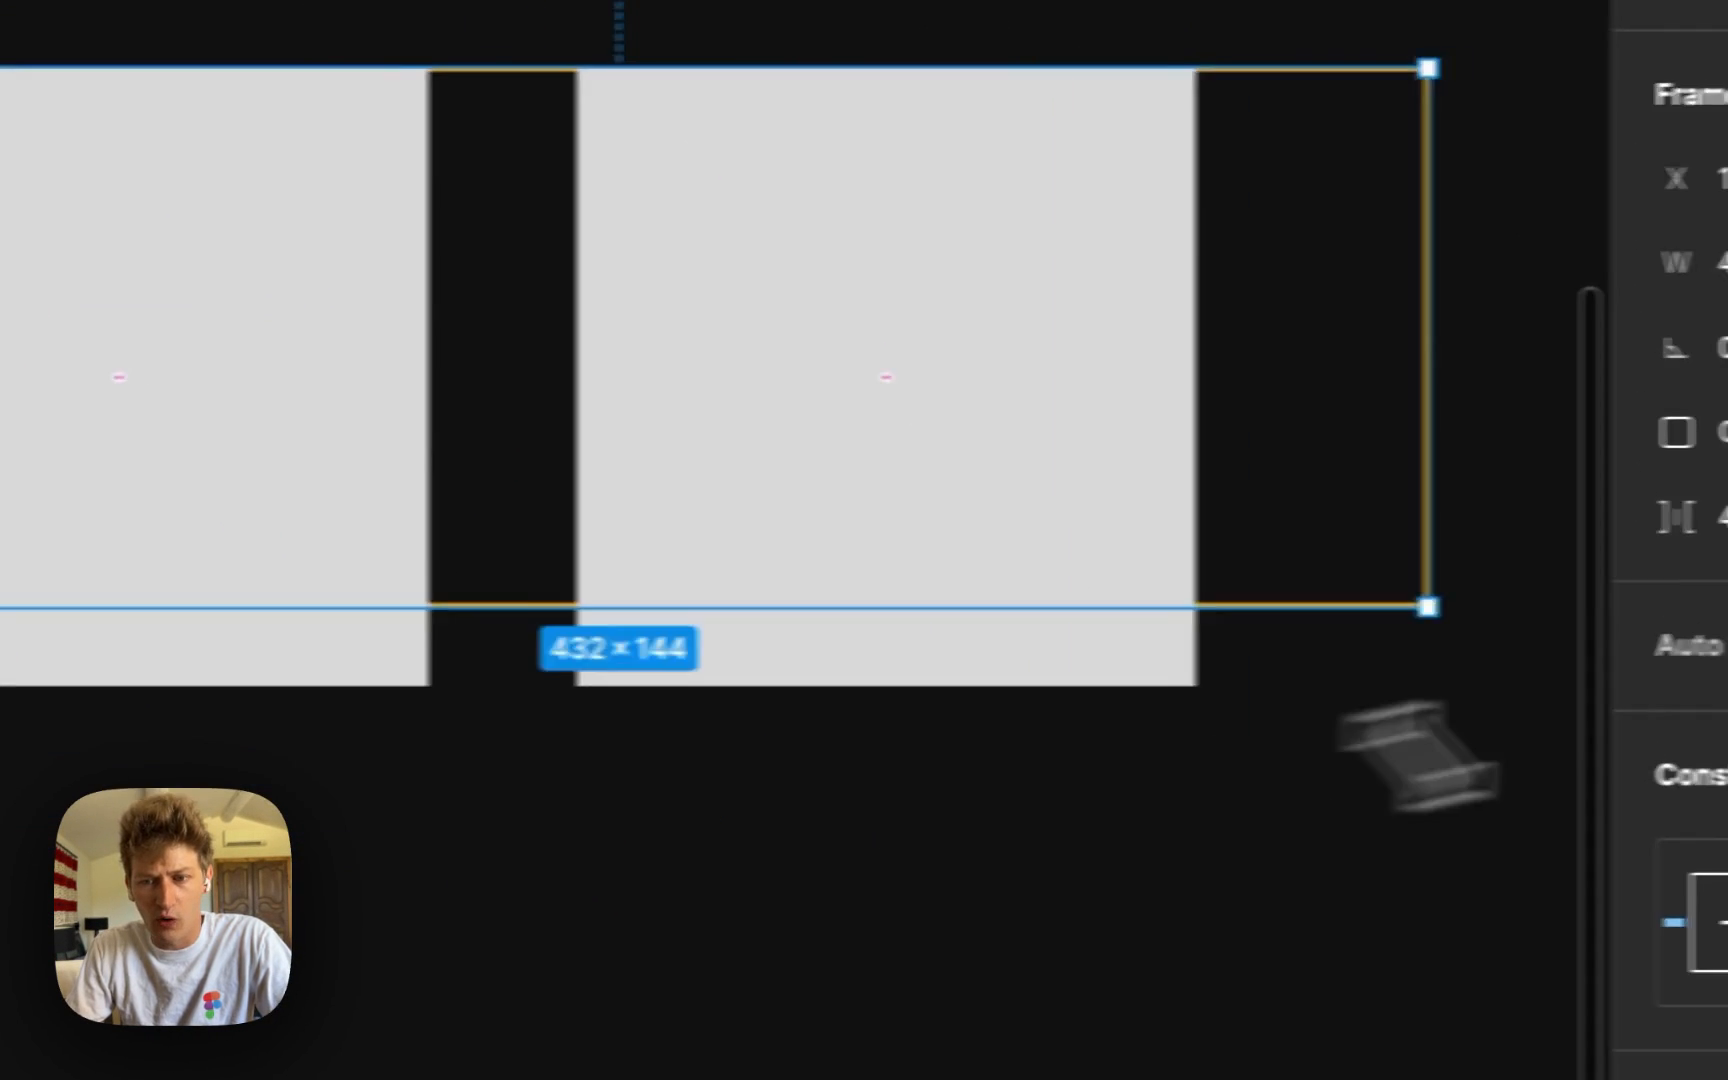
drag(1415, 755, 788, 577)
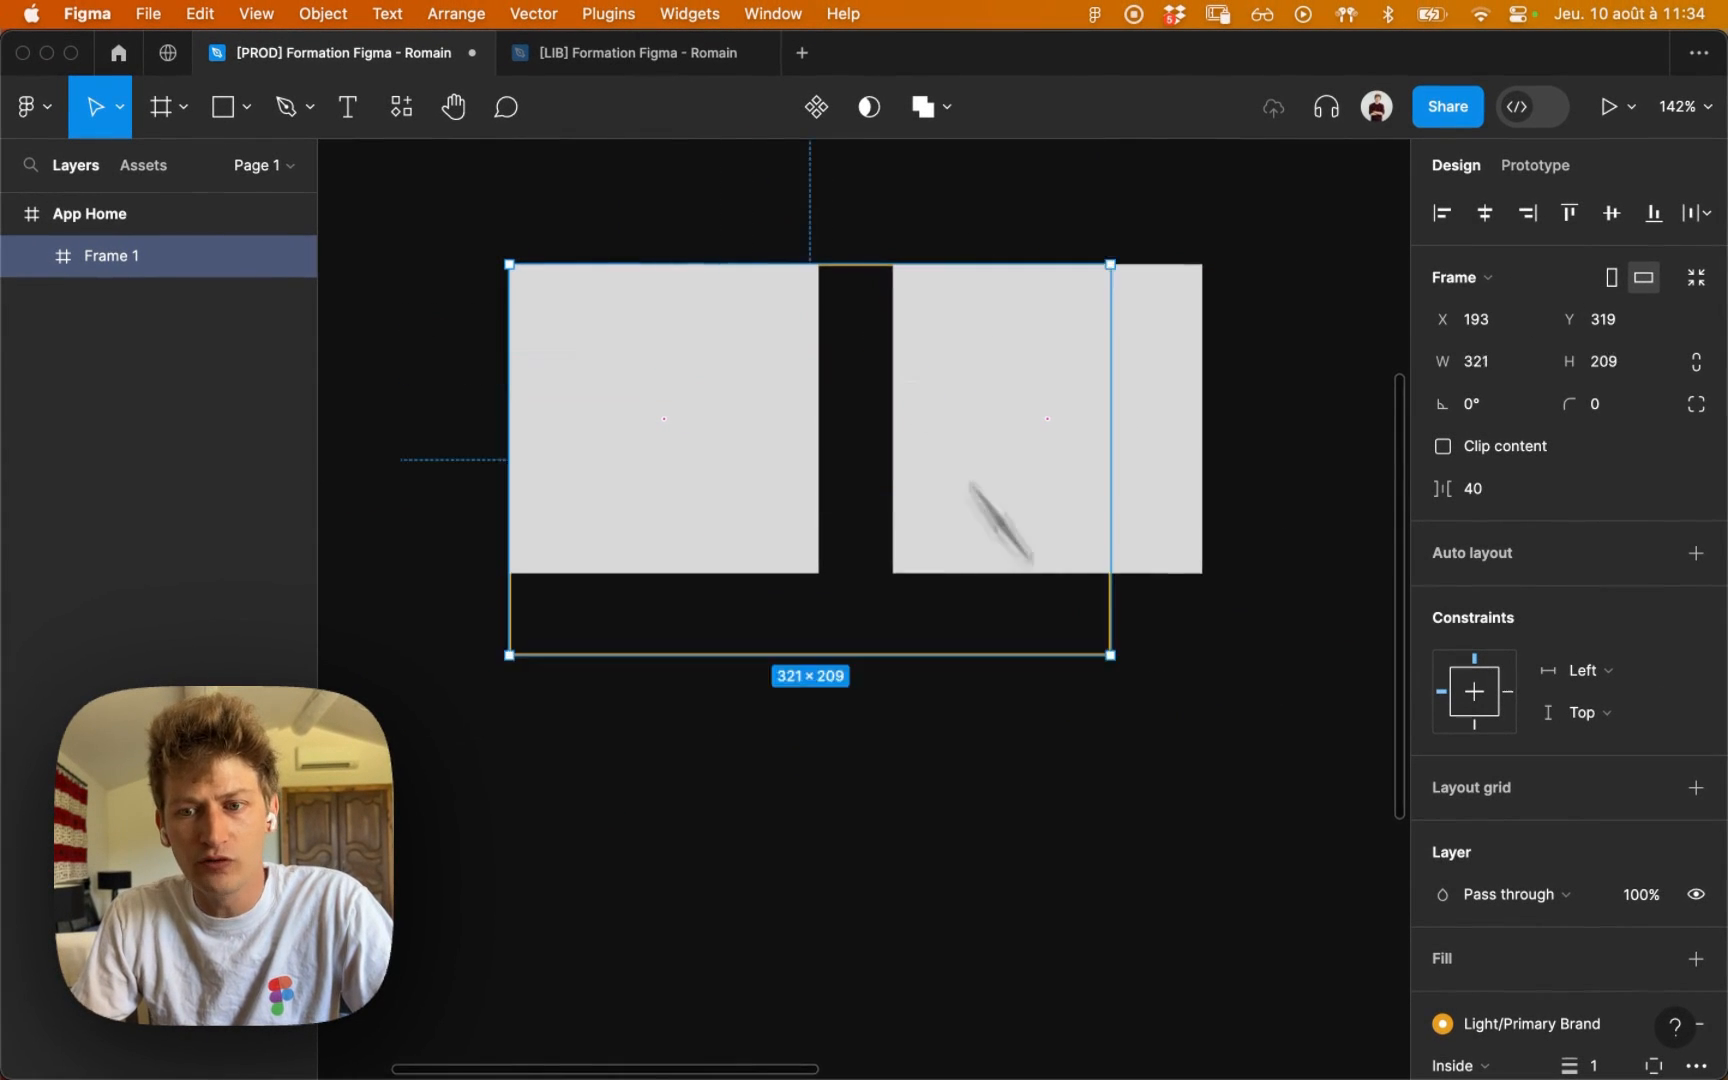
drag(1110, 655, 993, 578)
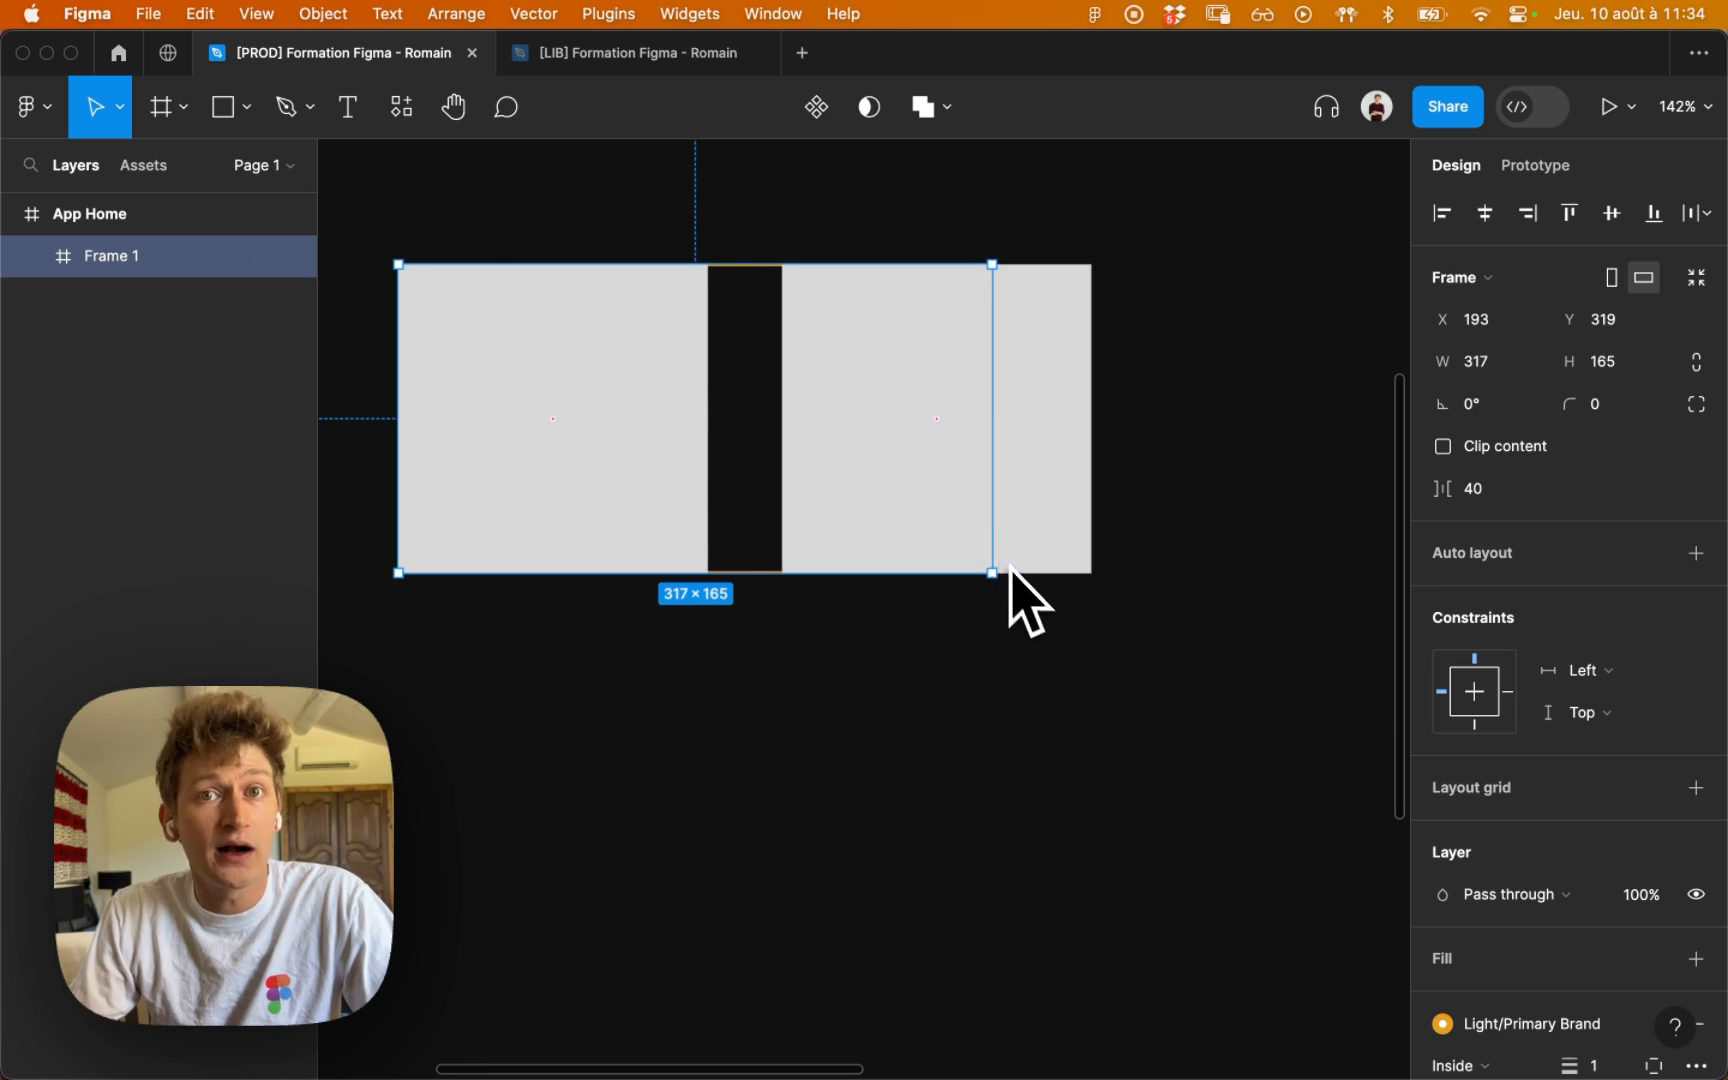
scroll(1010, 570, left, 2)
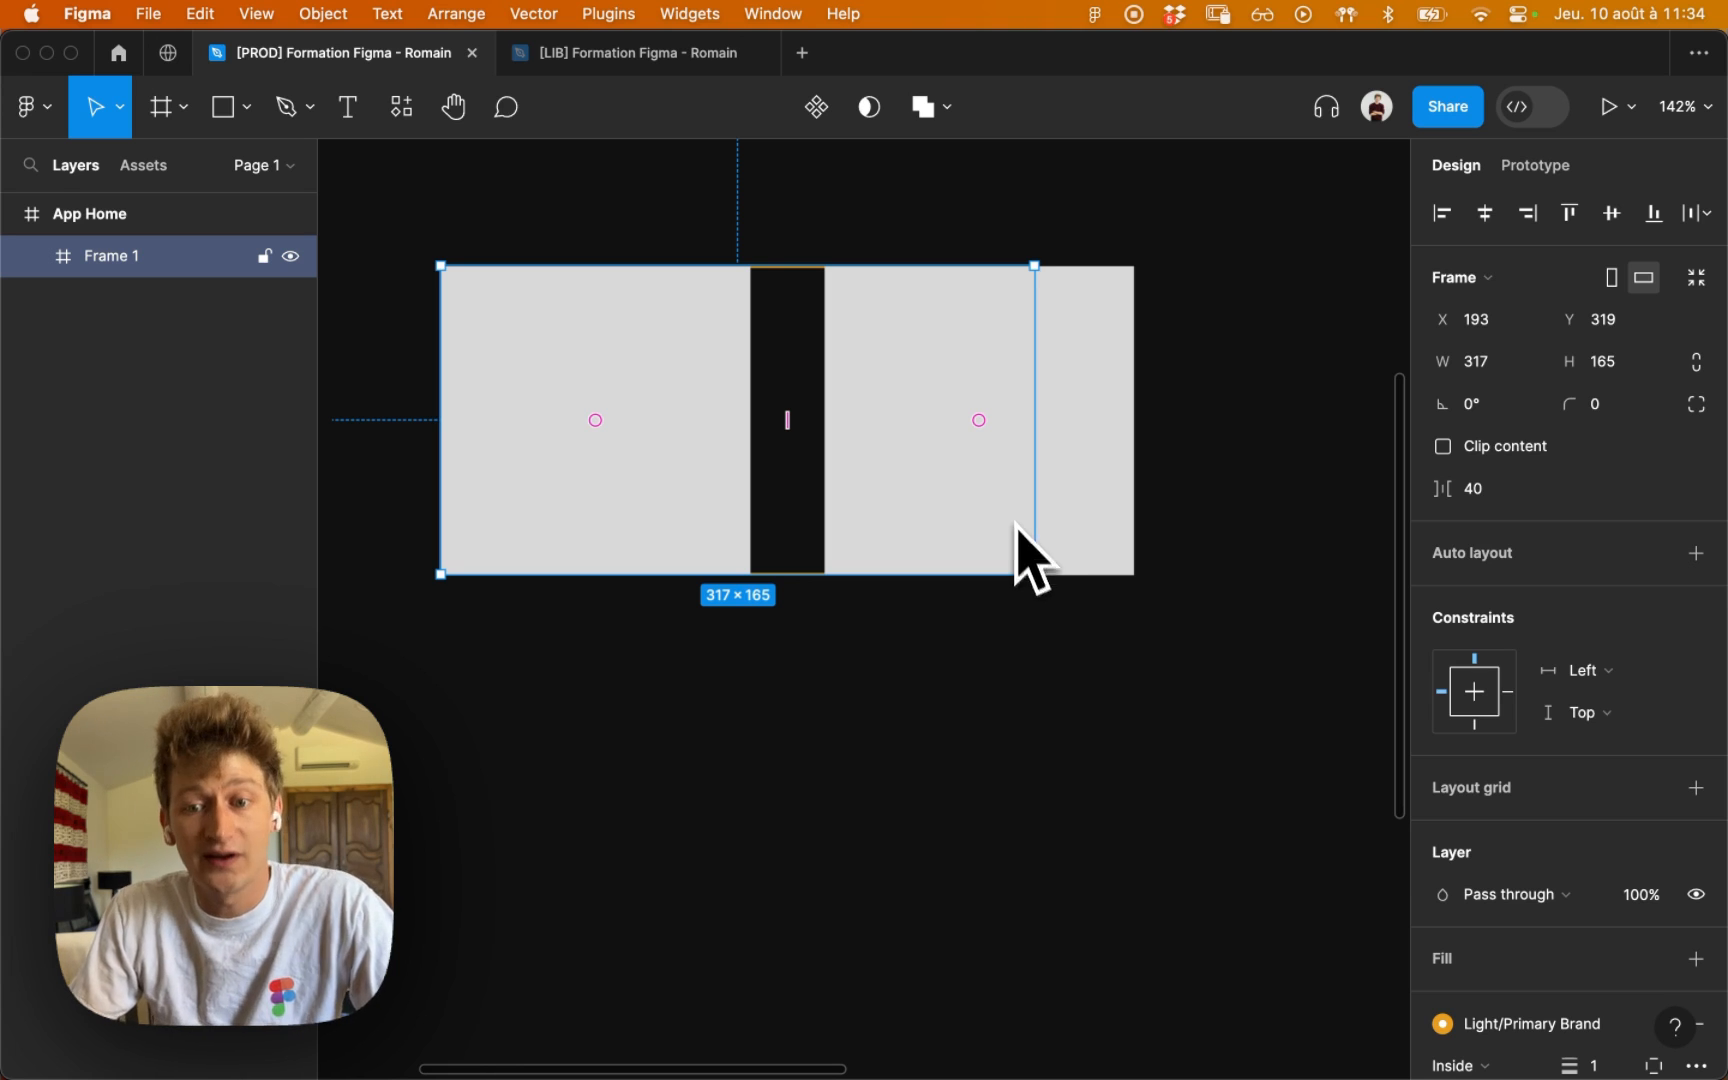
Step: Expand the frame's layers, select the left square inside it, and measure its gap to the right square
click(32, 256)
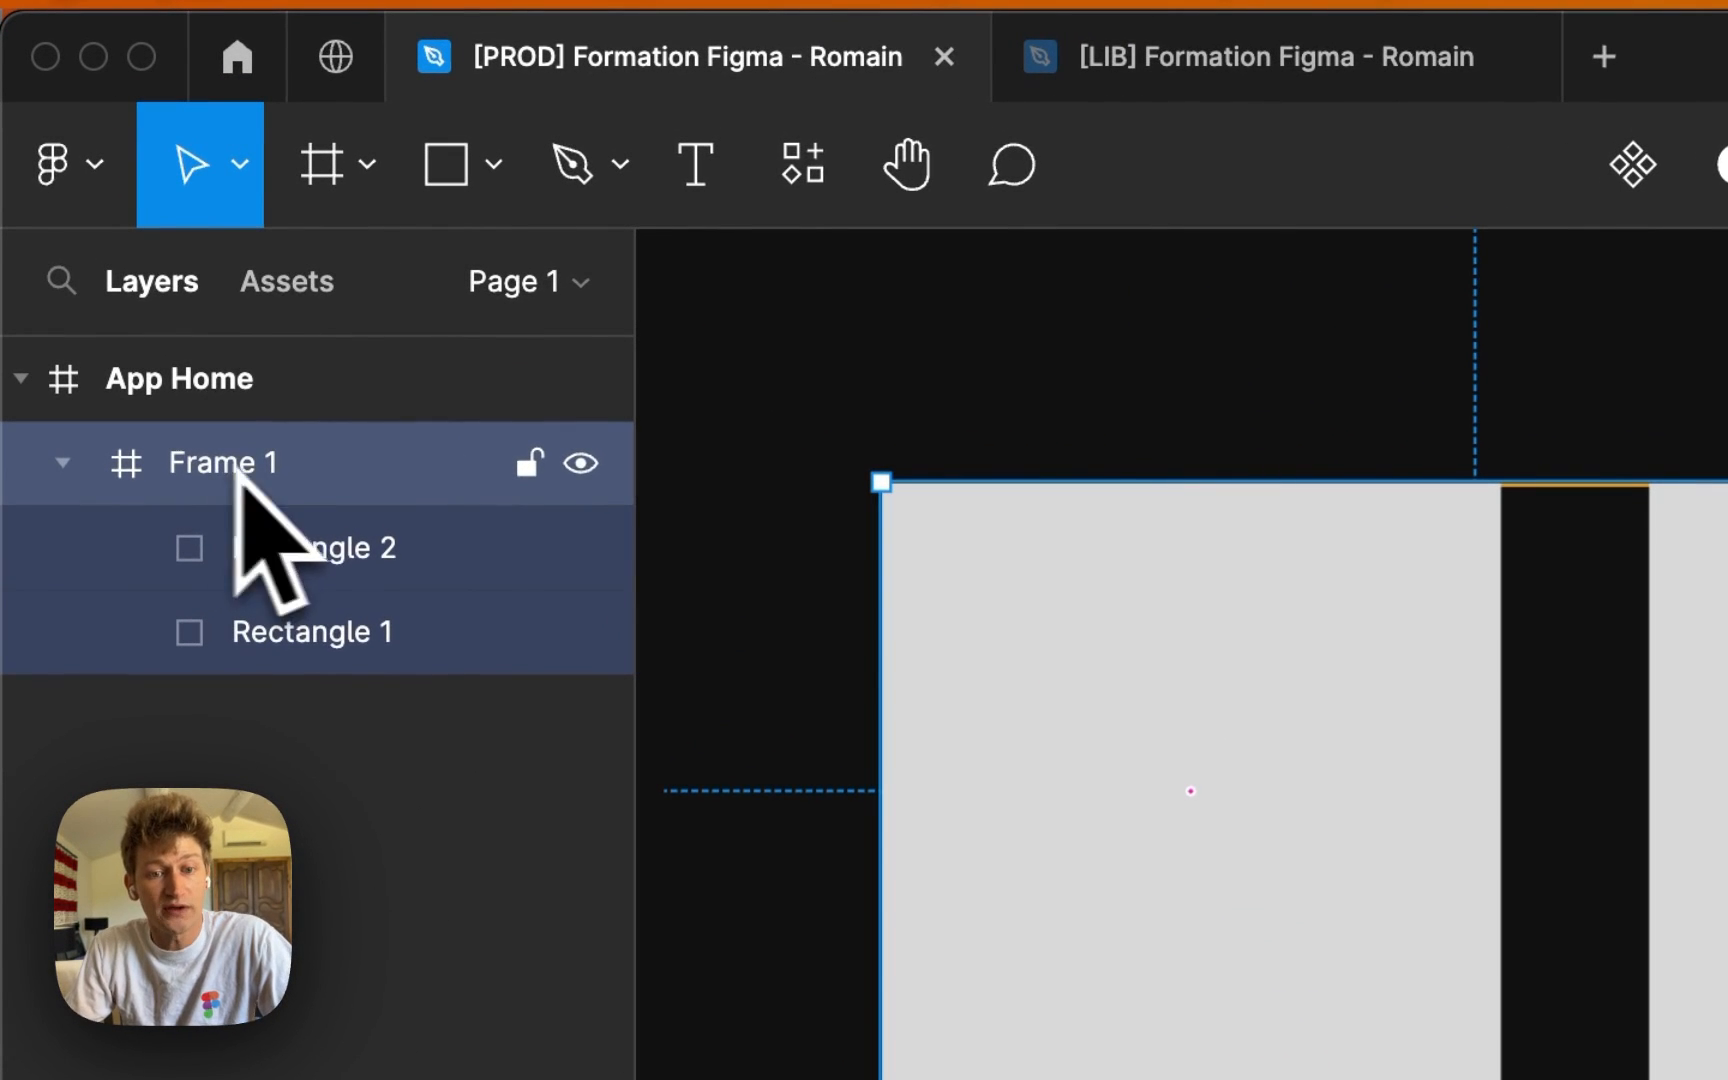
click(340, 555)
super+click(1449, 542)
drag(1313, 654, 1493, 624)
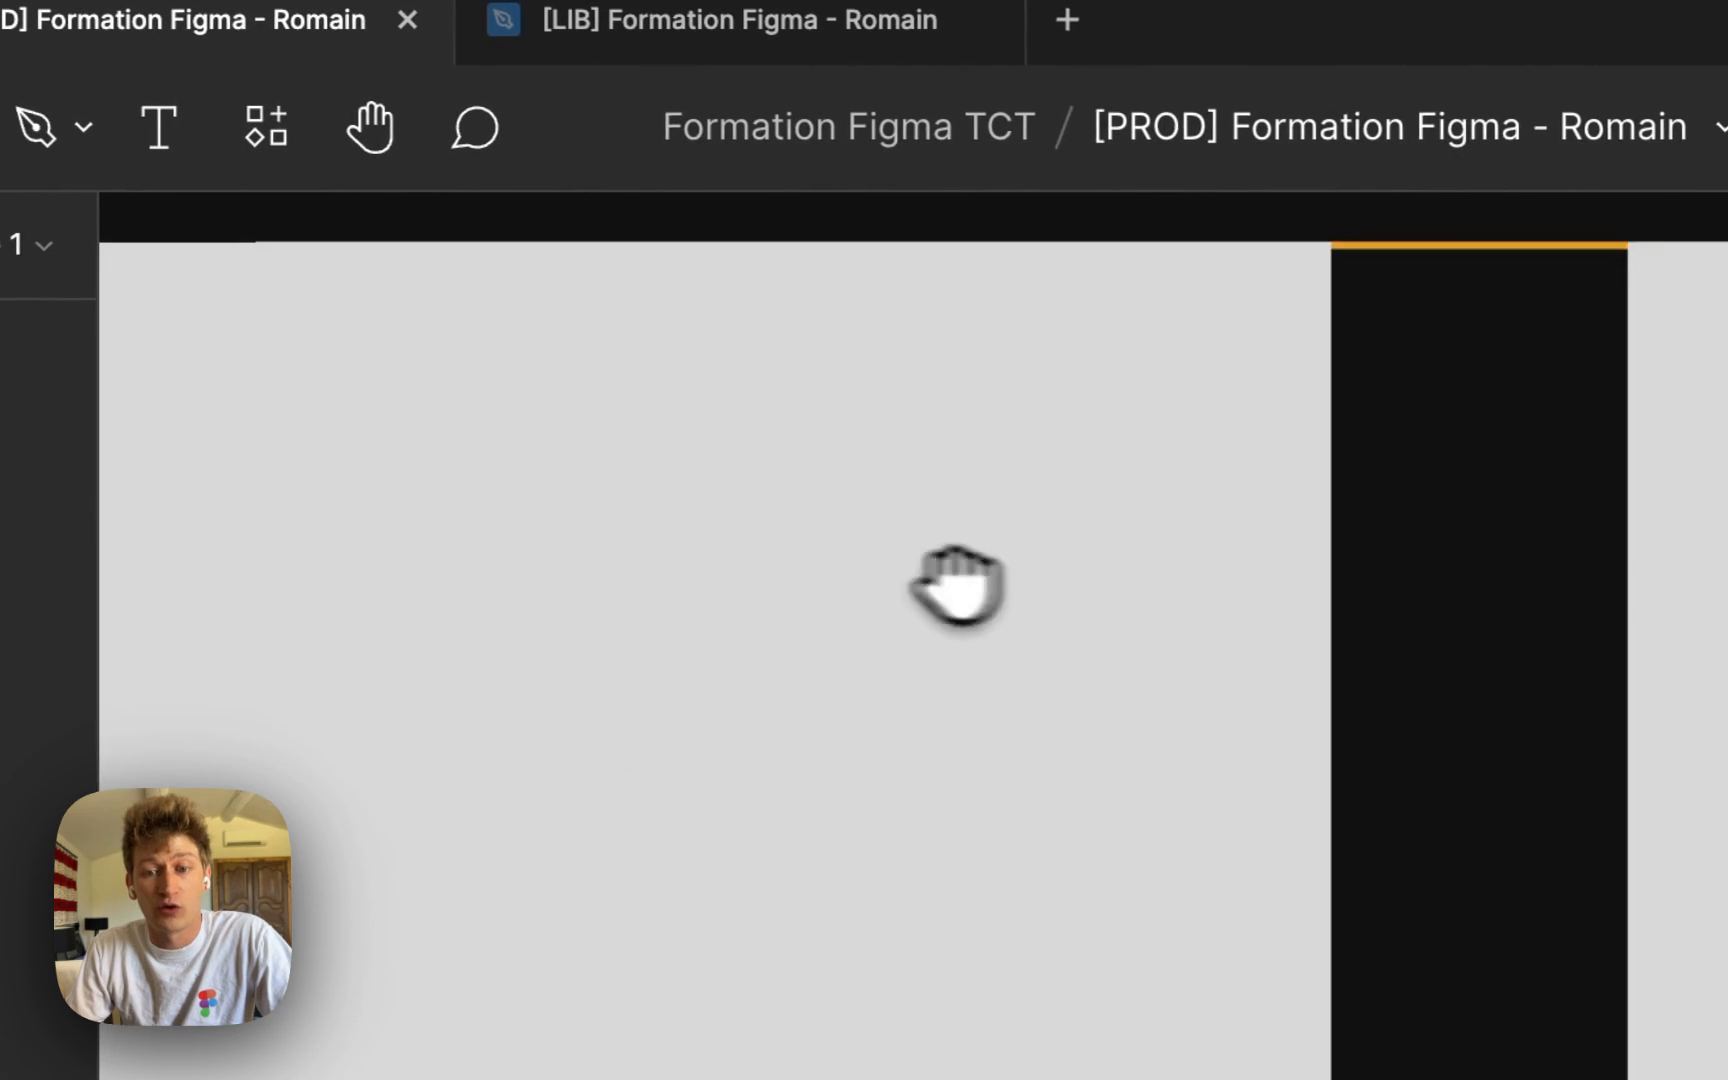
drag(957, 588, 984, 616)
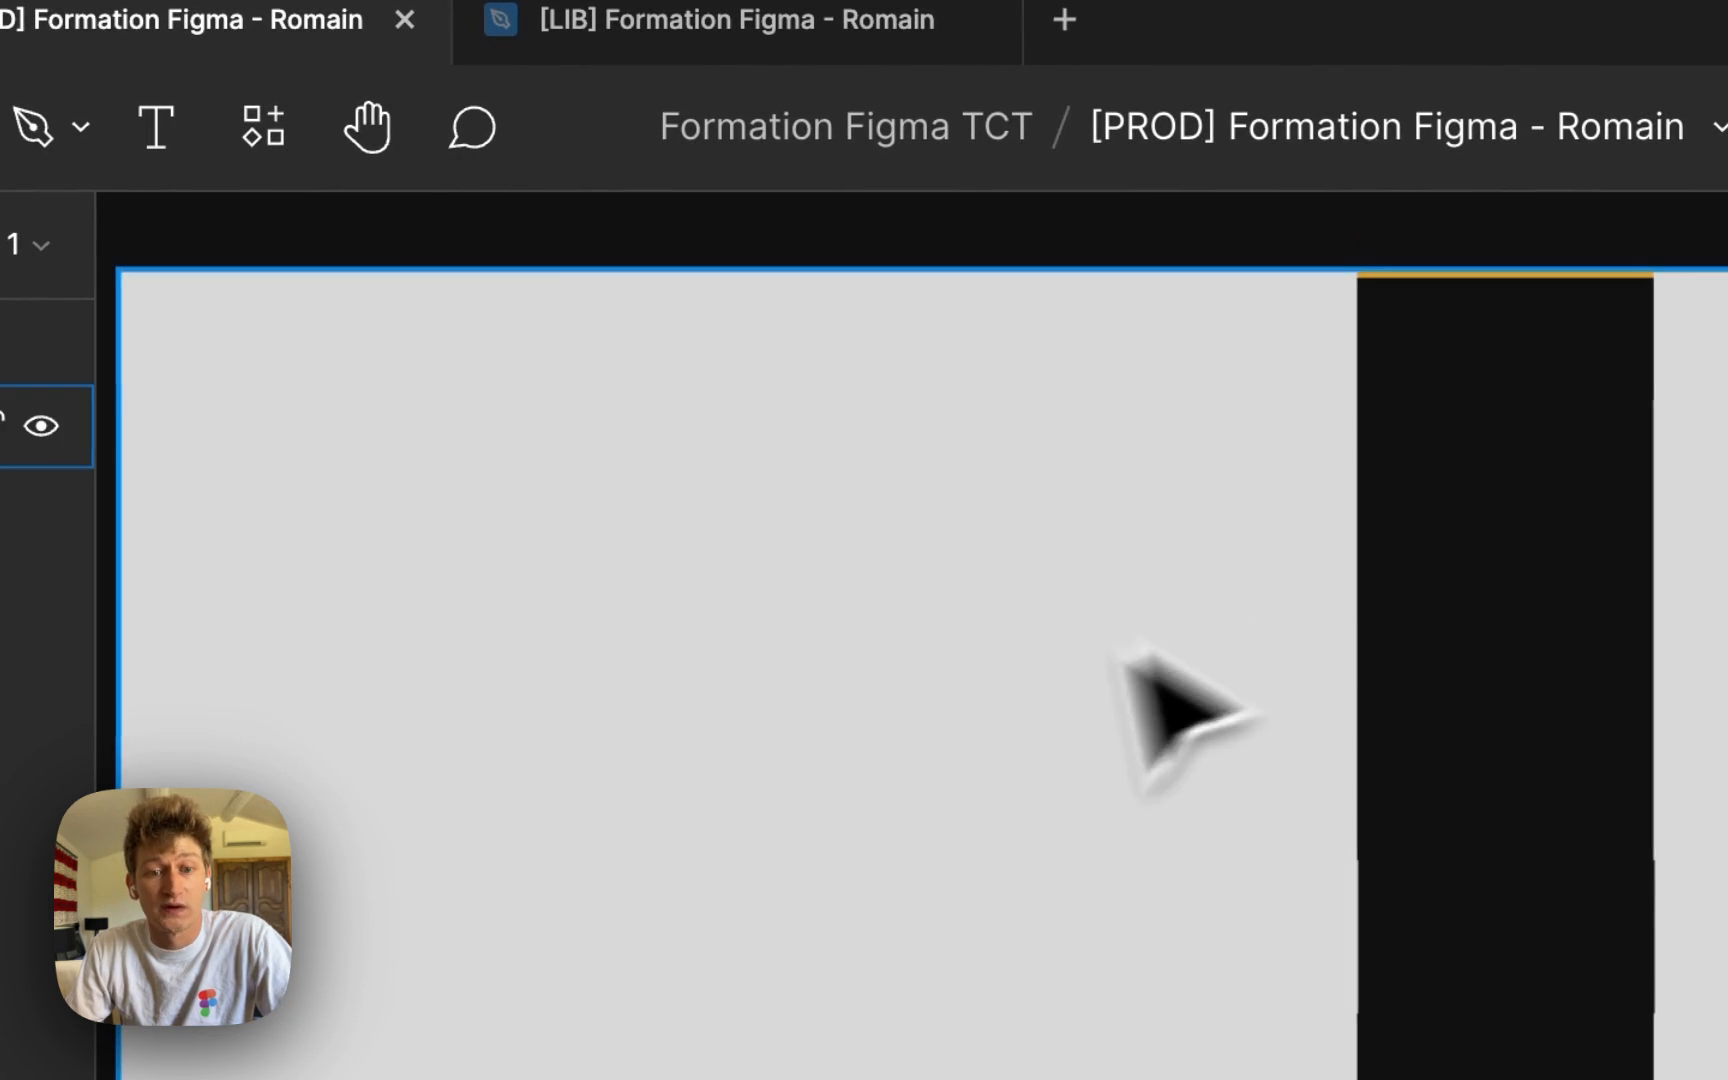
click(805, 636)
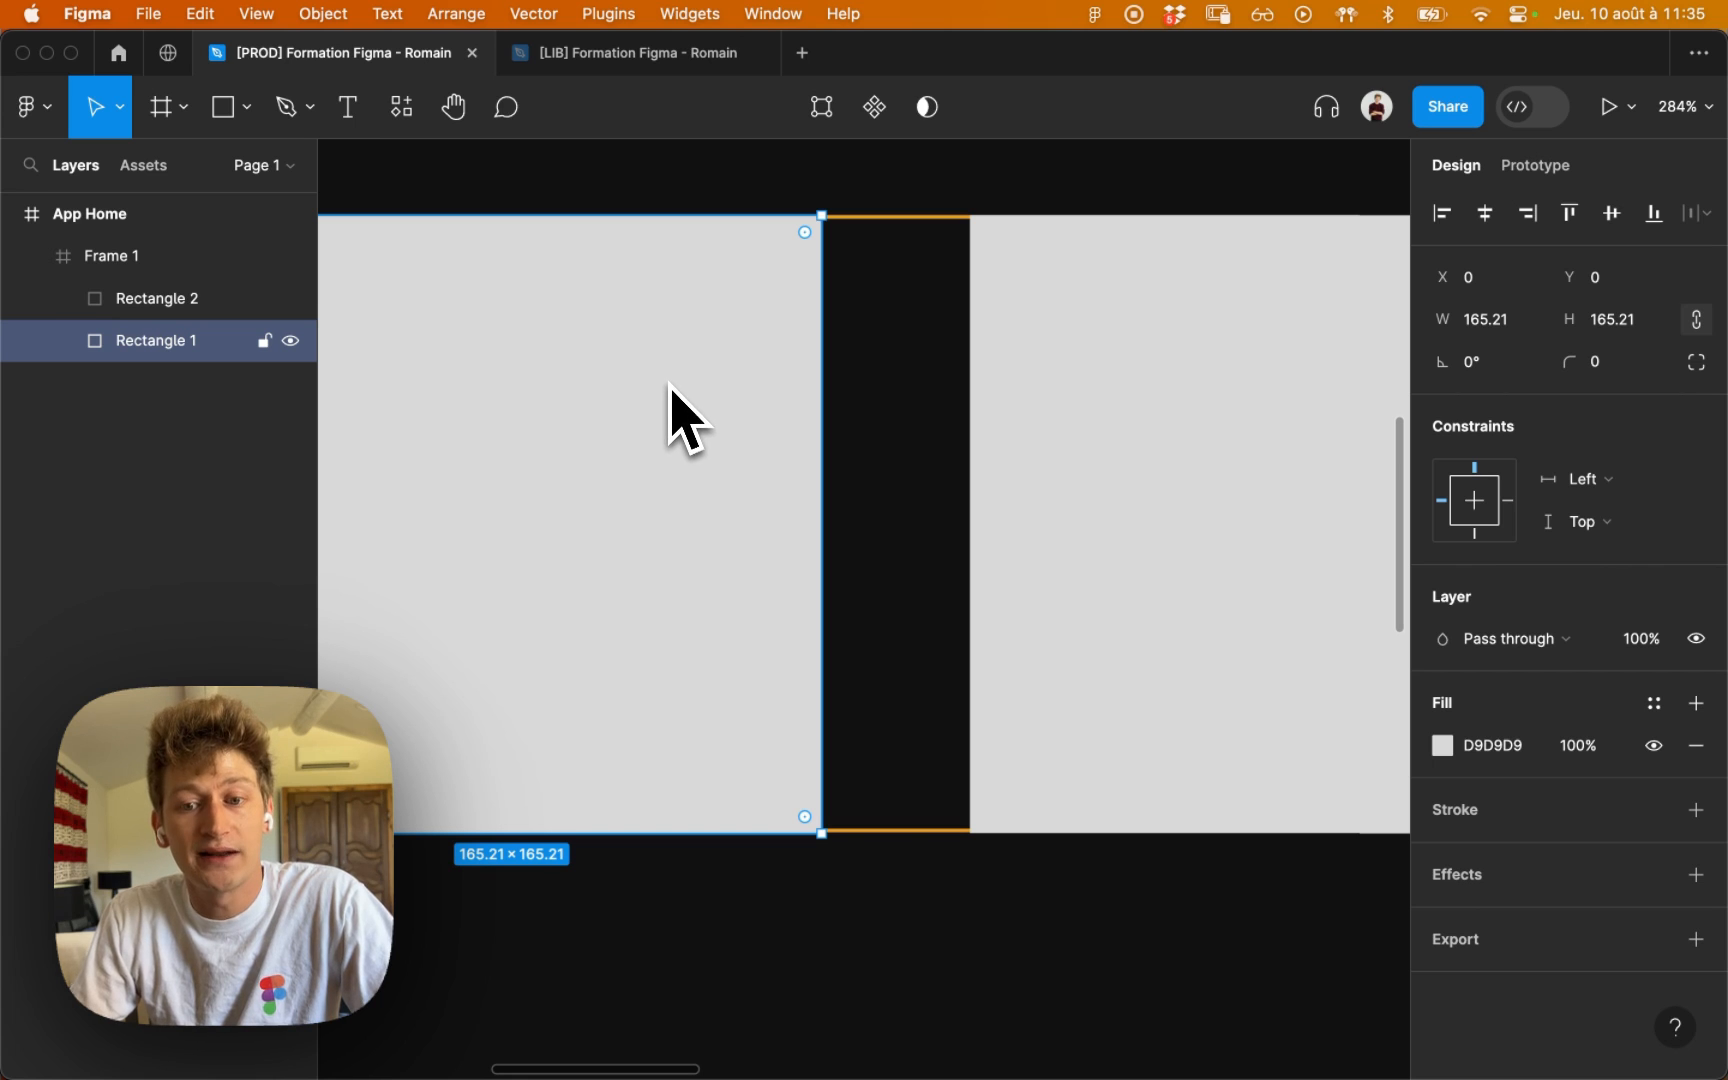
key(alt)
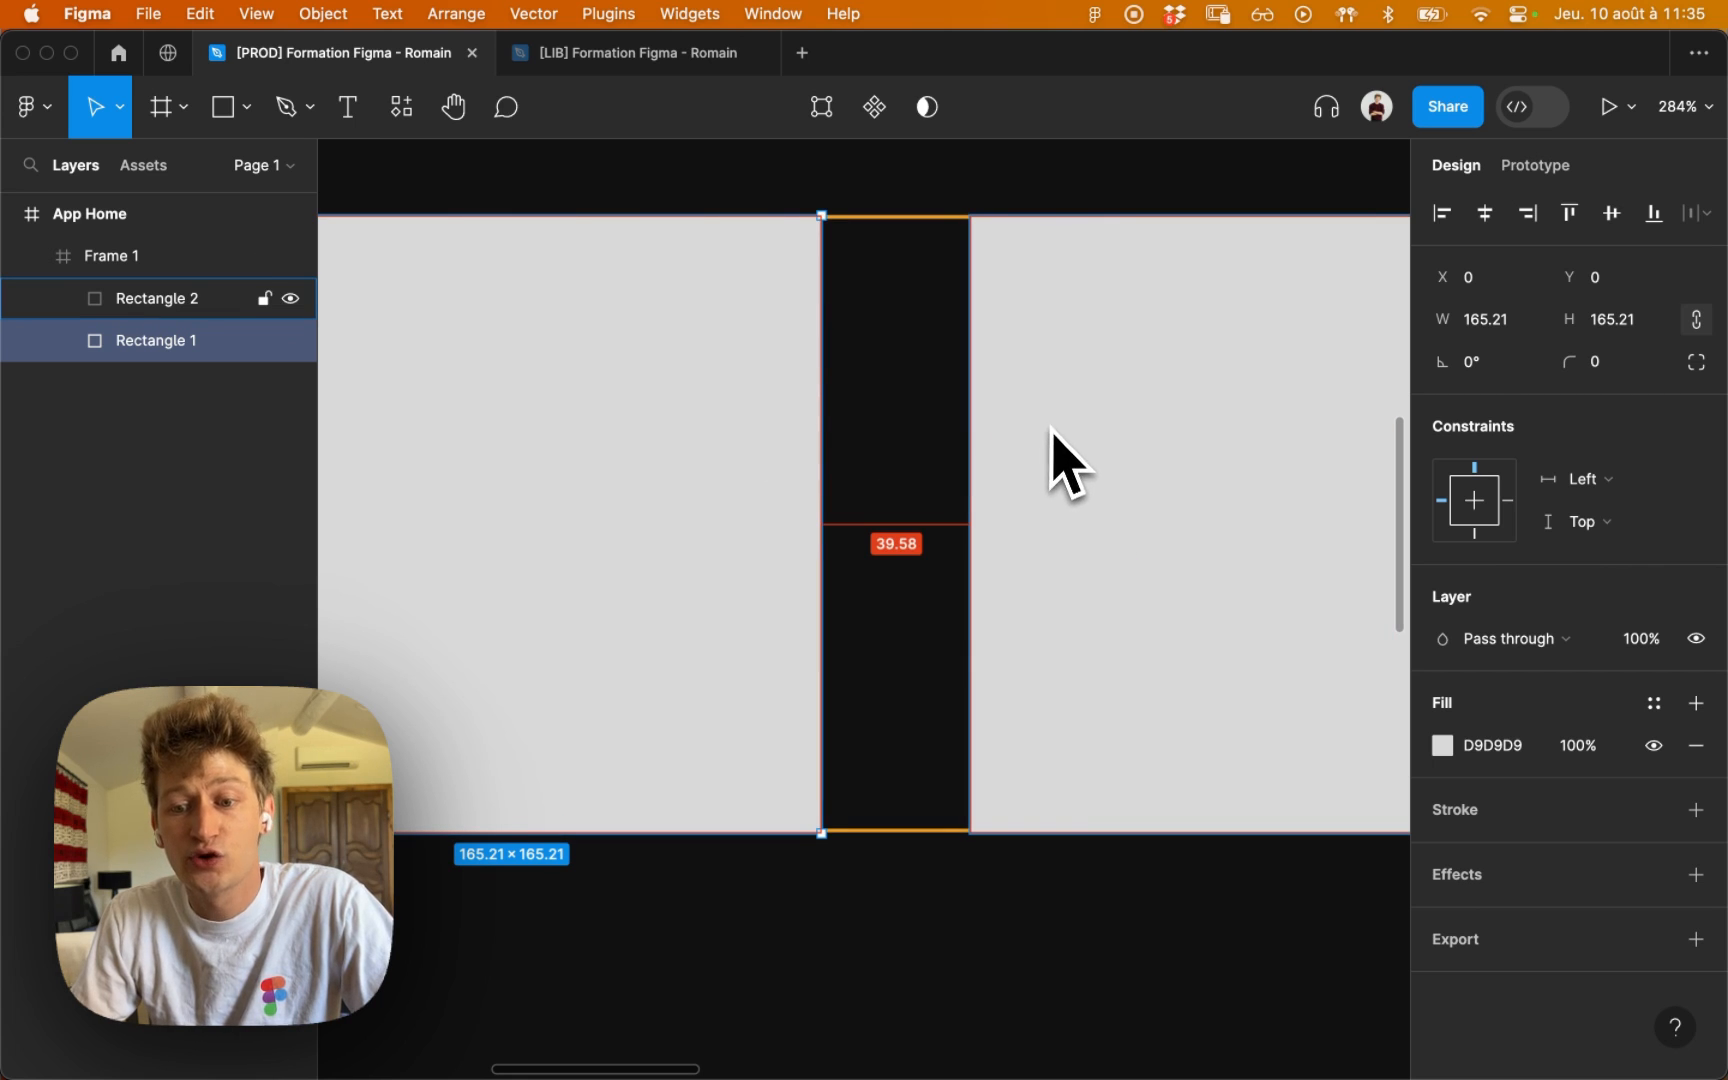
Step: Select the right square, then its parent frame, and open the frame's item spacing value
click(1090, 500)
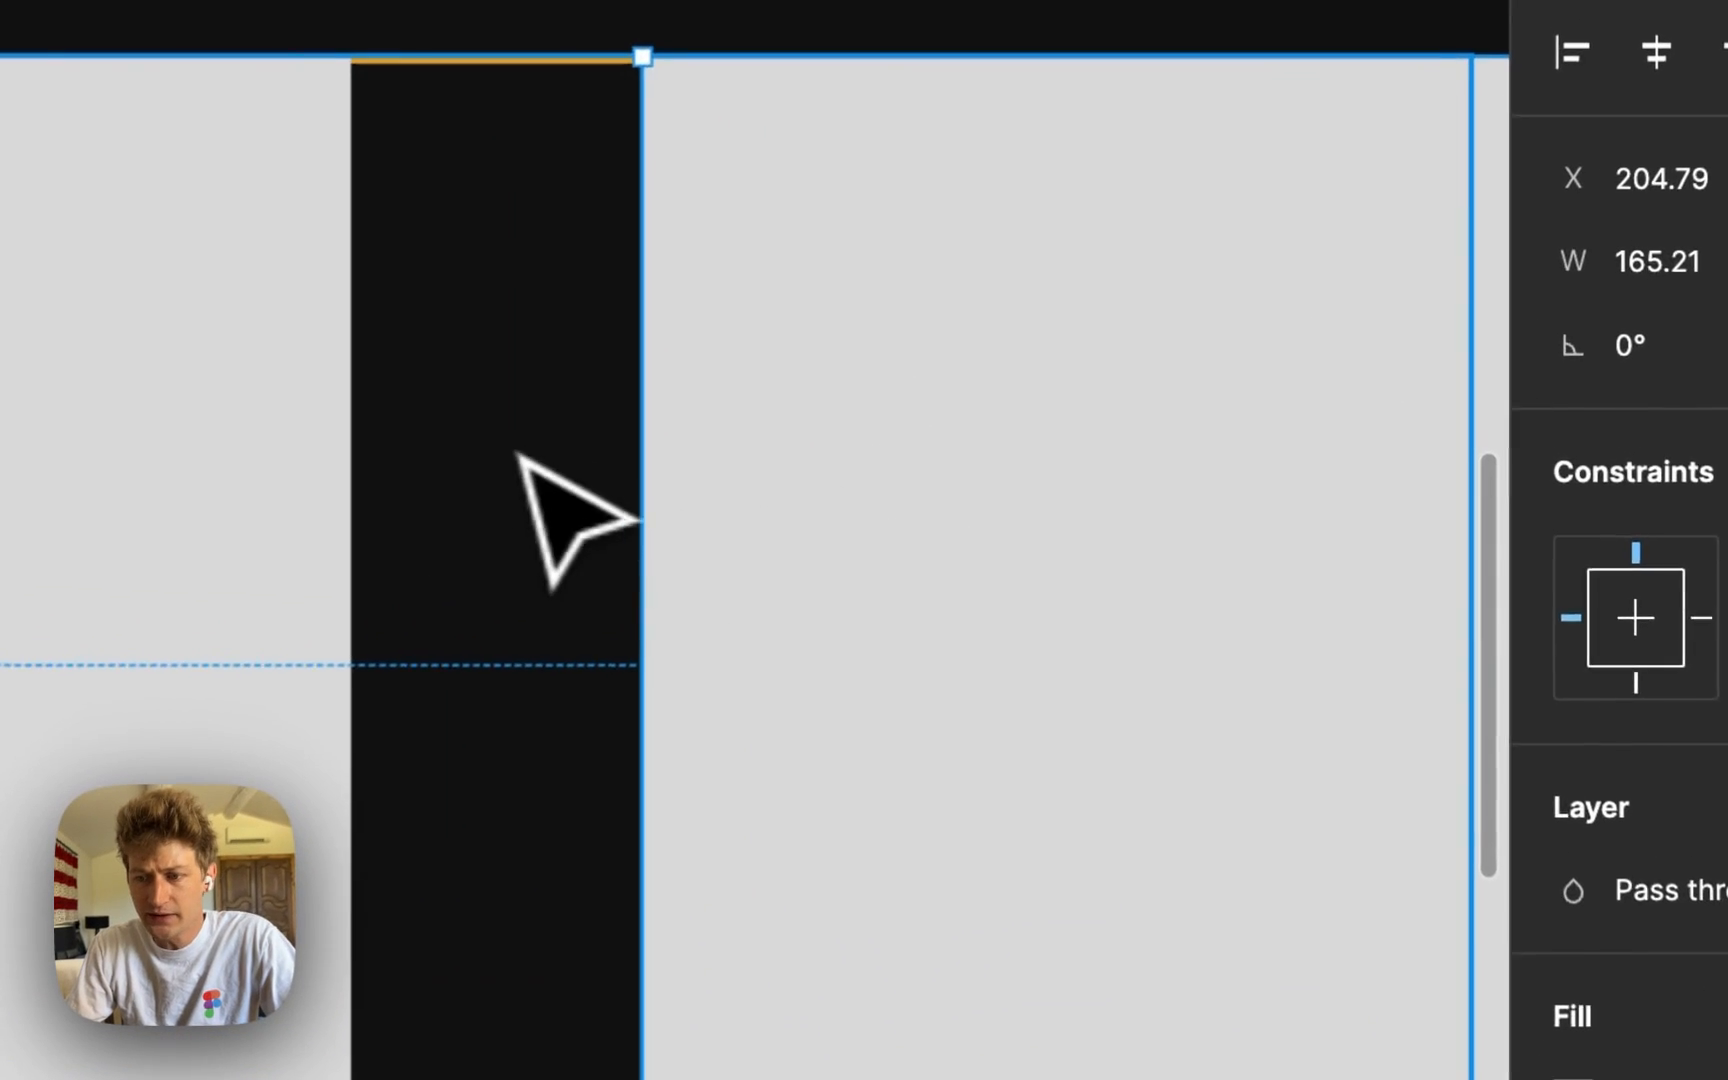
click(522, 452)
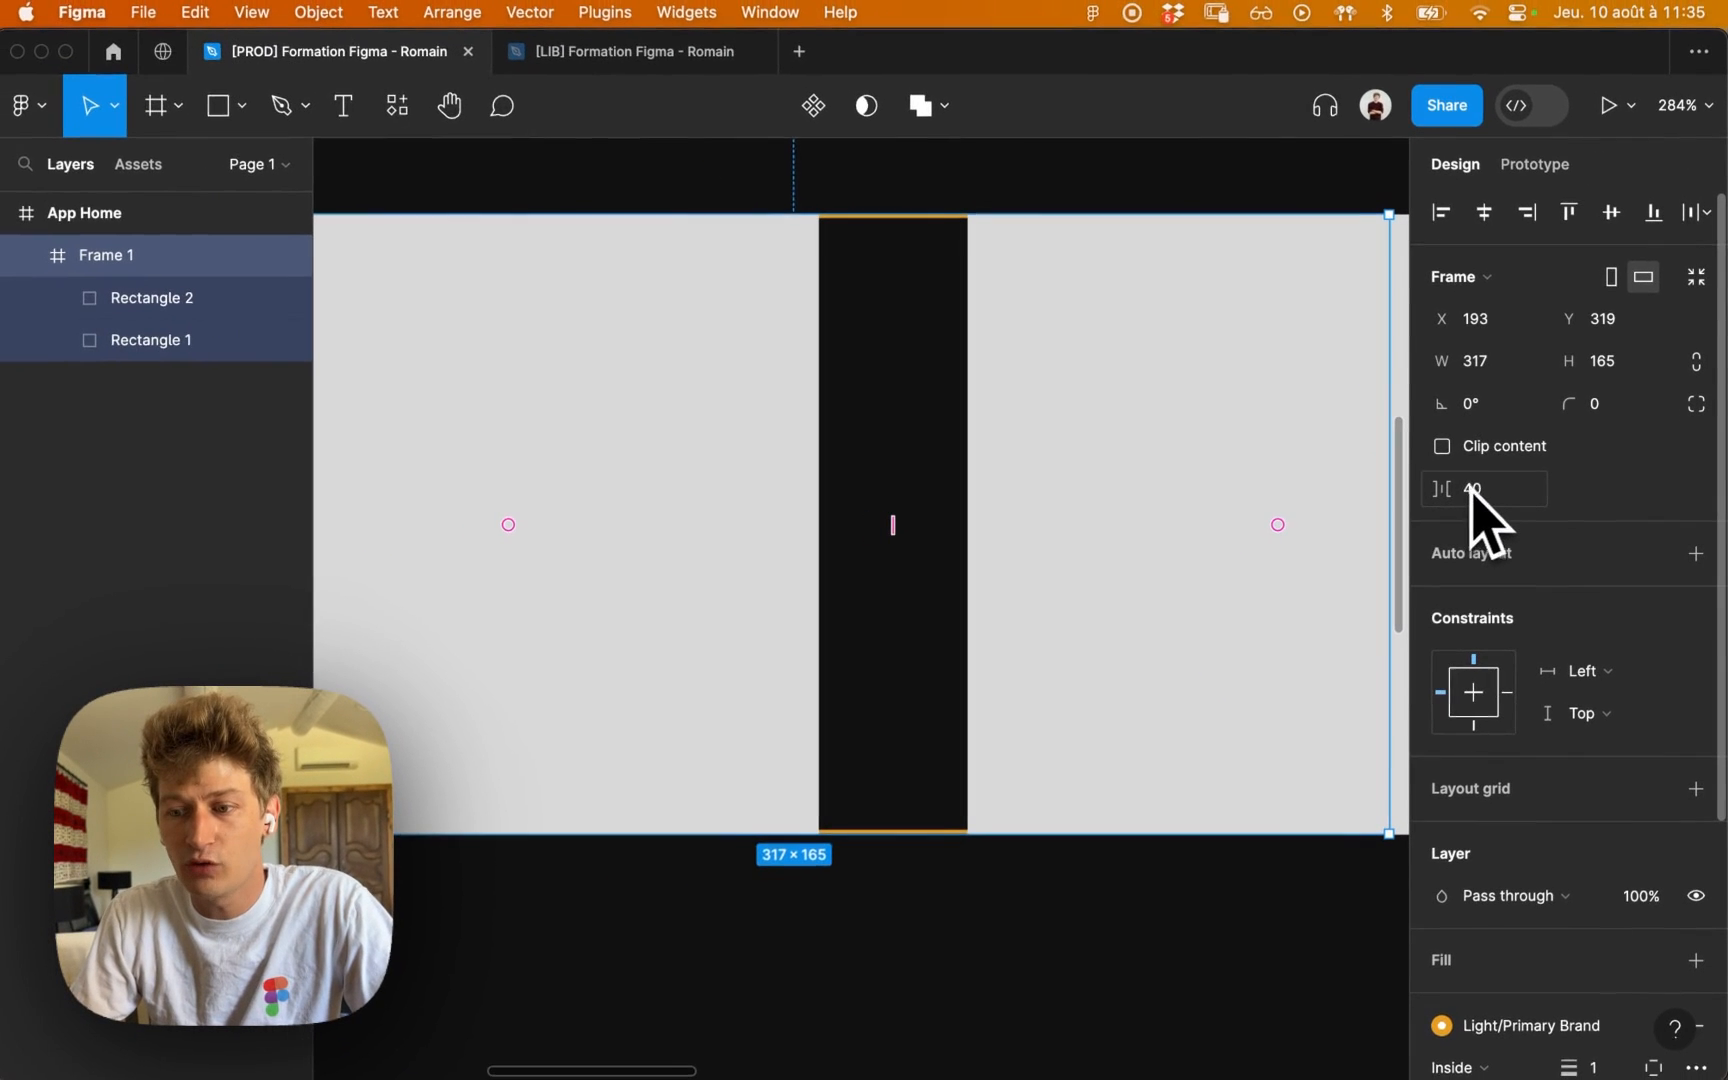
click(1505, 492)
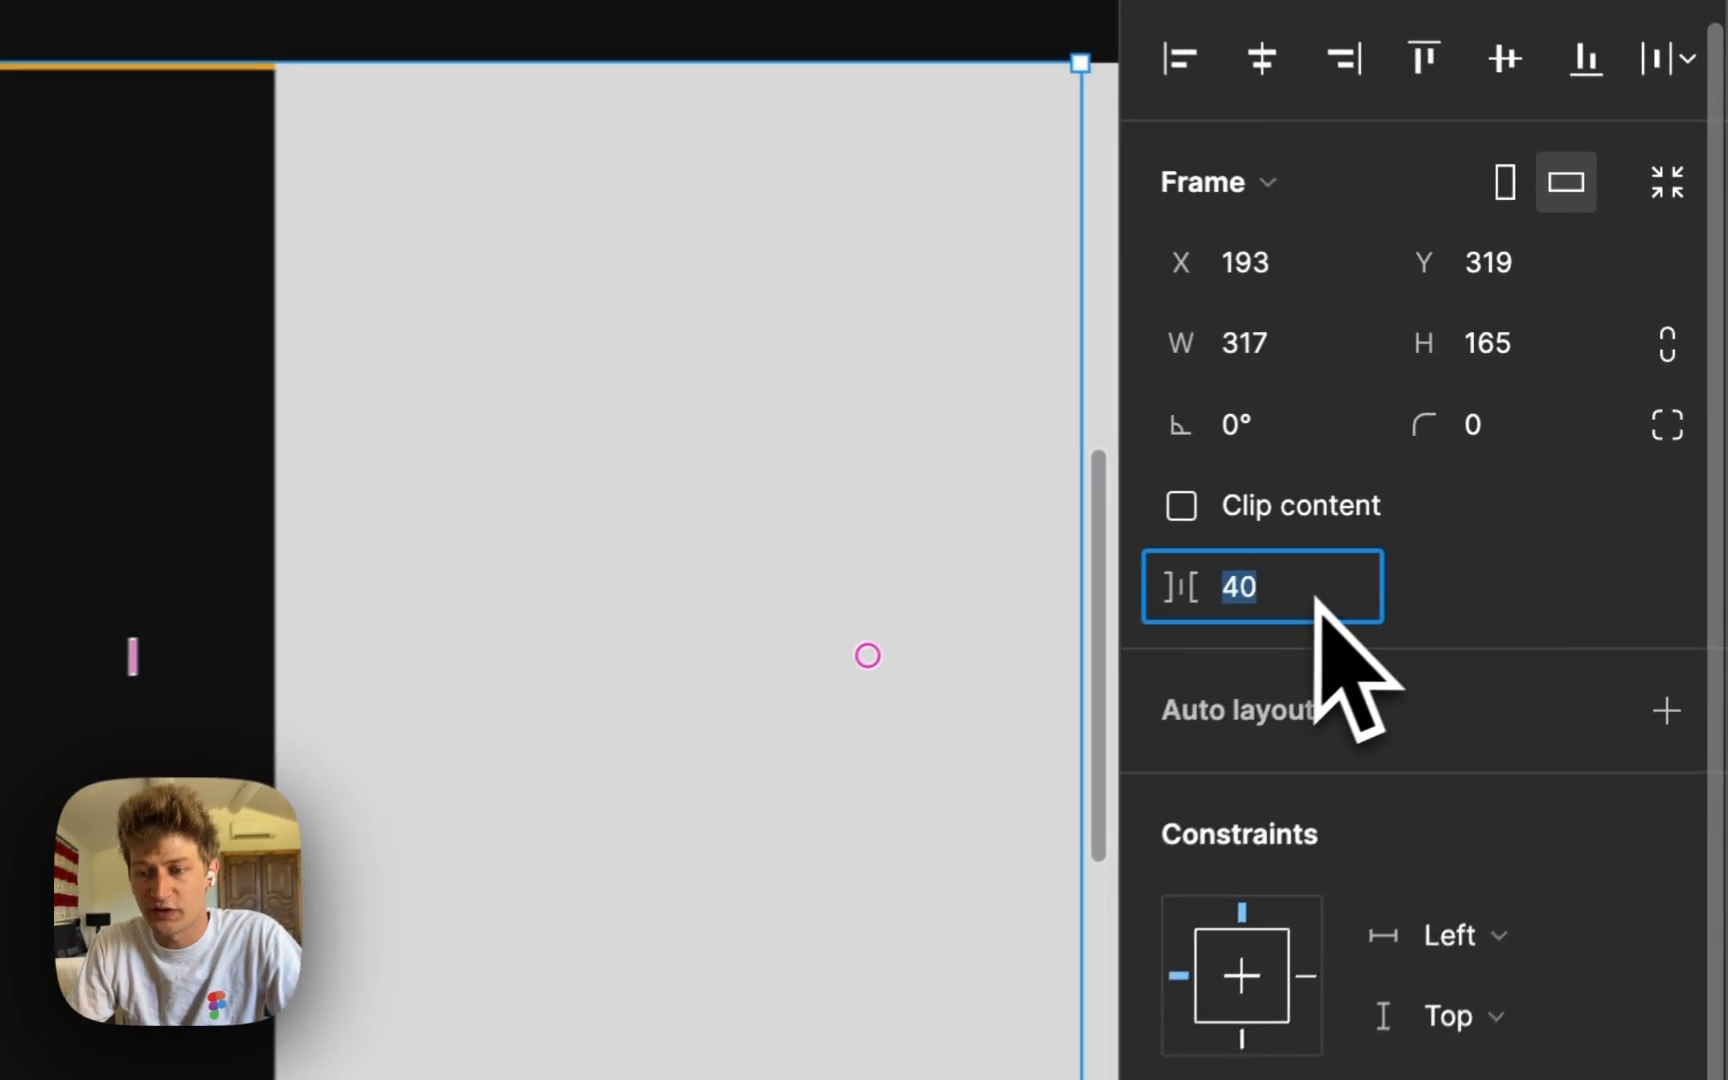
Step: Enable Clip content on the frame to hide the overflowing part of the right square, then deselect the frame
scroll(338, 436, down, 5)
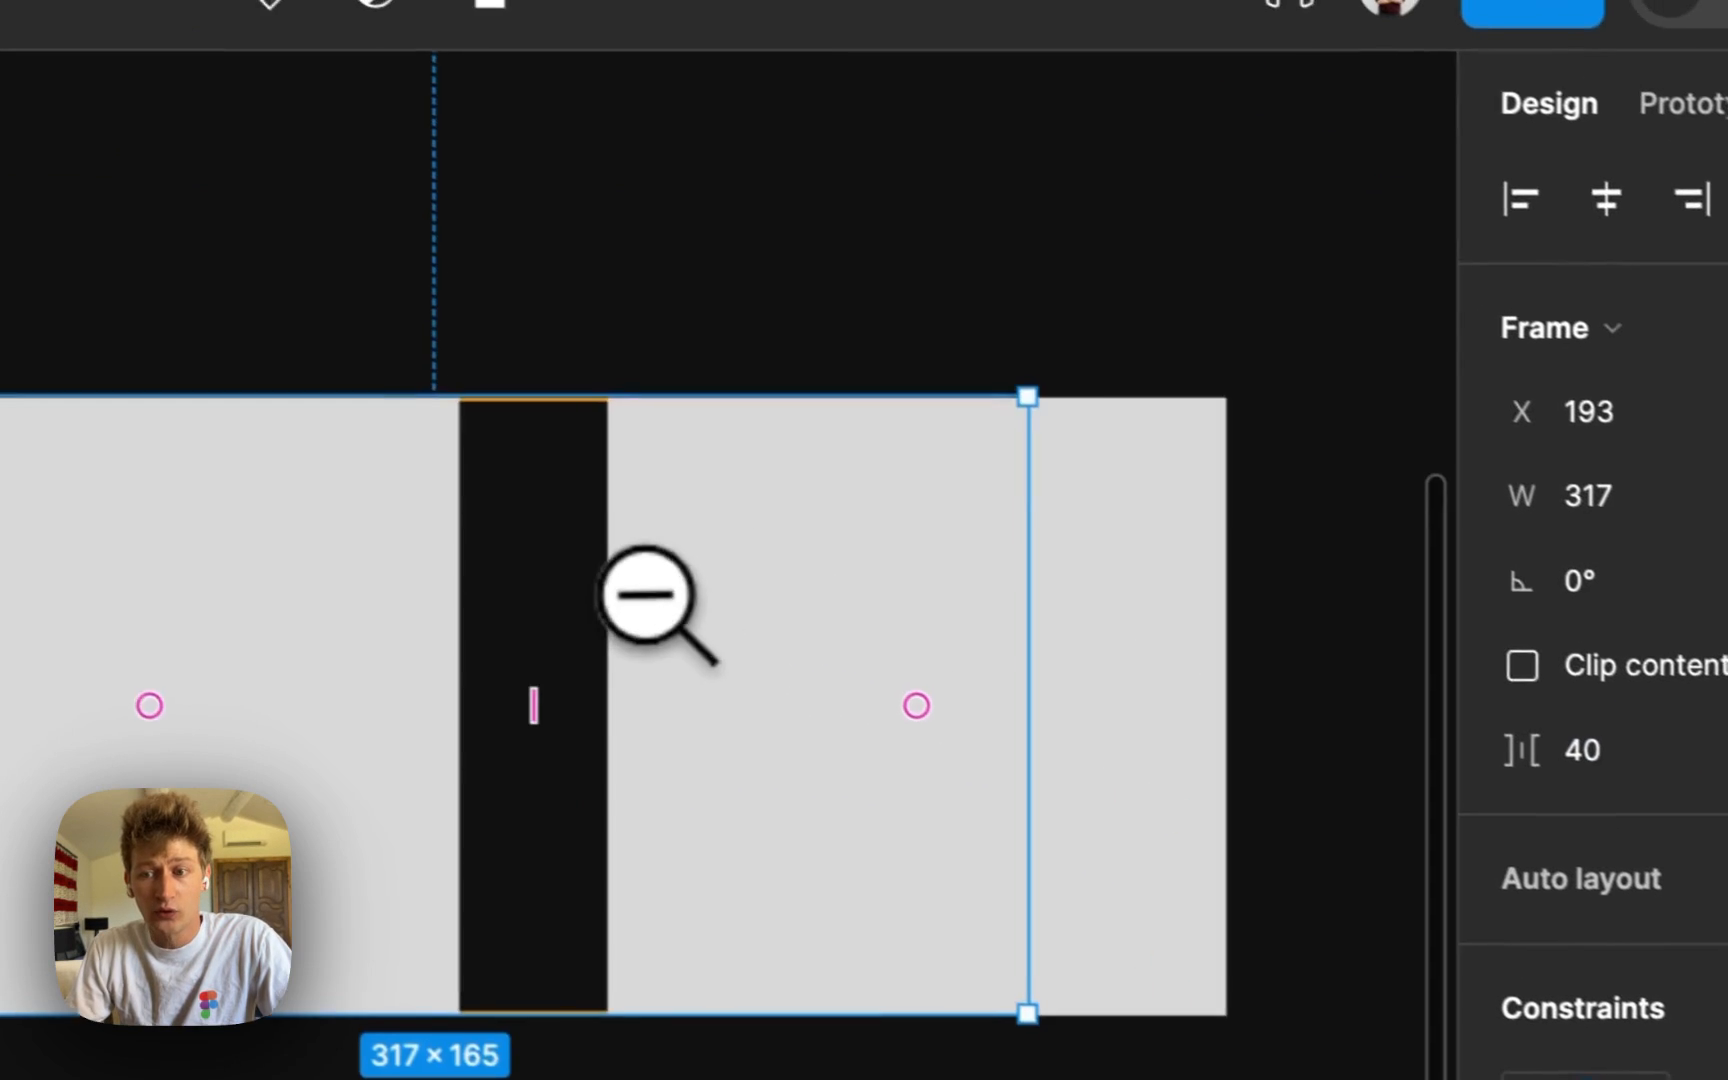
drag(624, 690, 600, 703)
click(655, 360)
click(905, 660)
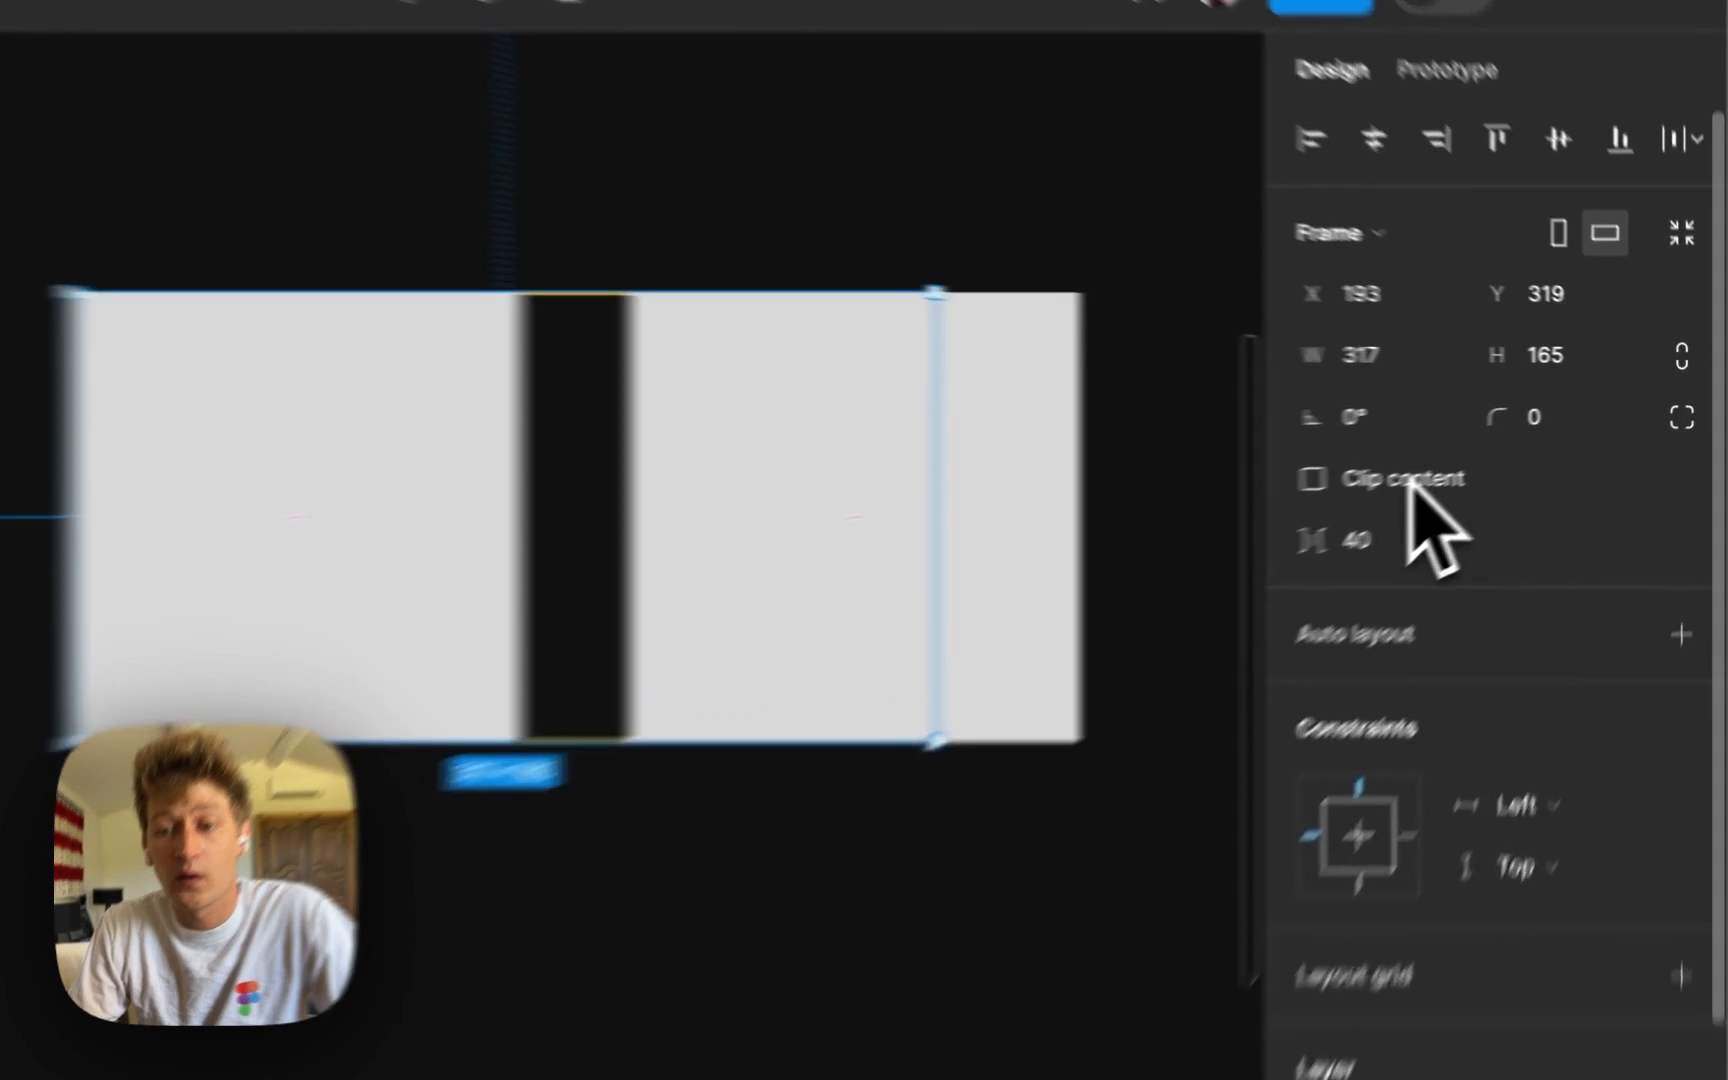
click(1510, 452)
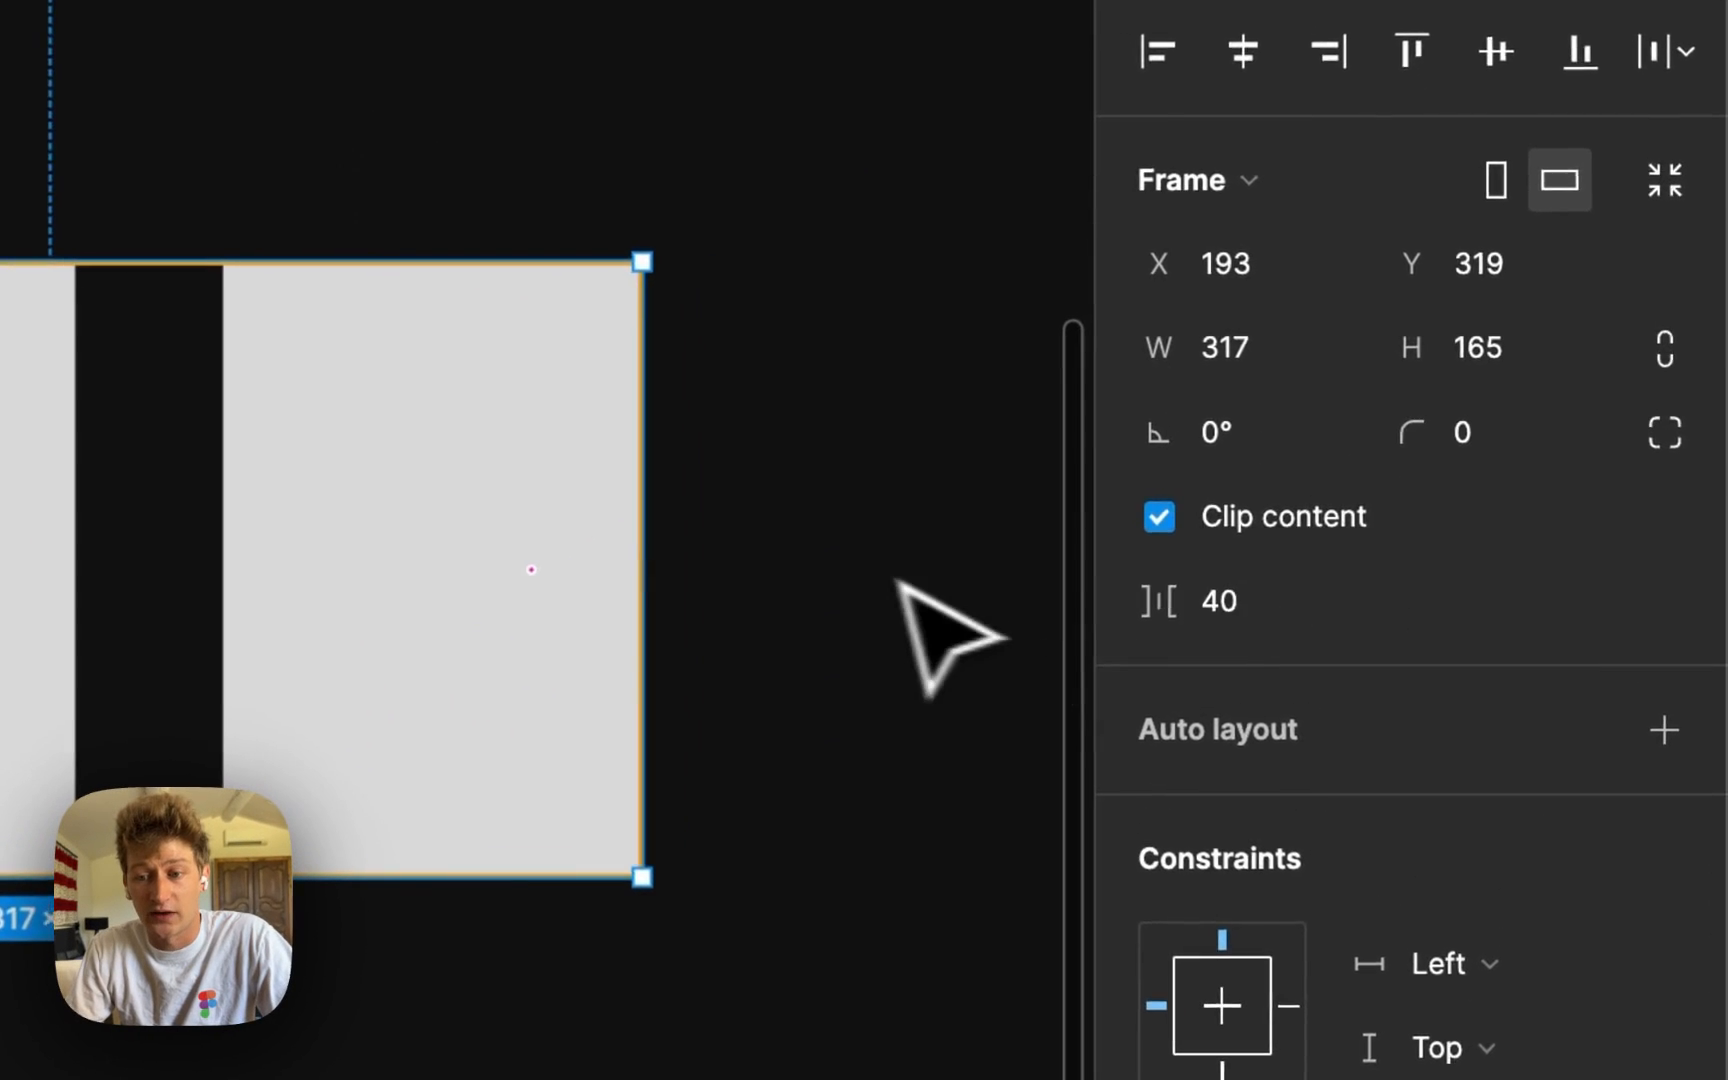
click(1242, 450)
drag(703, 503, 634, 511)
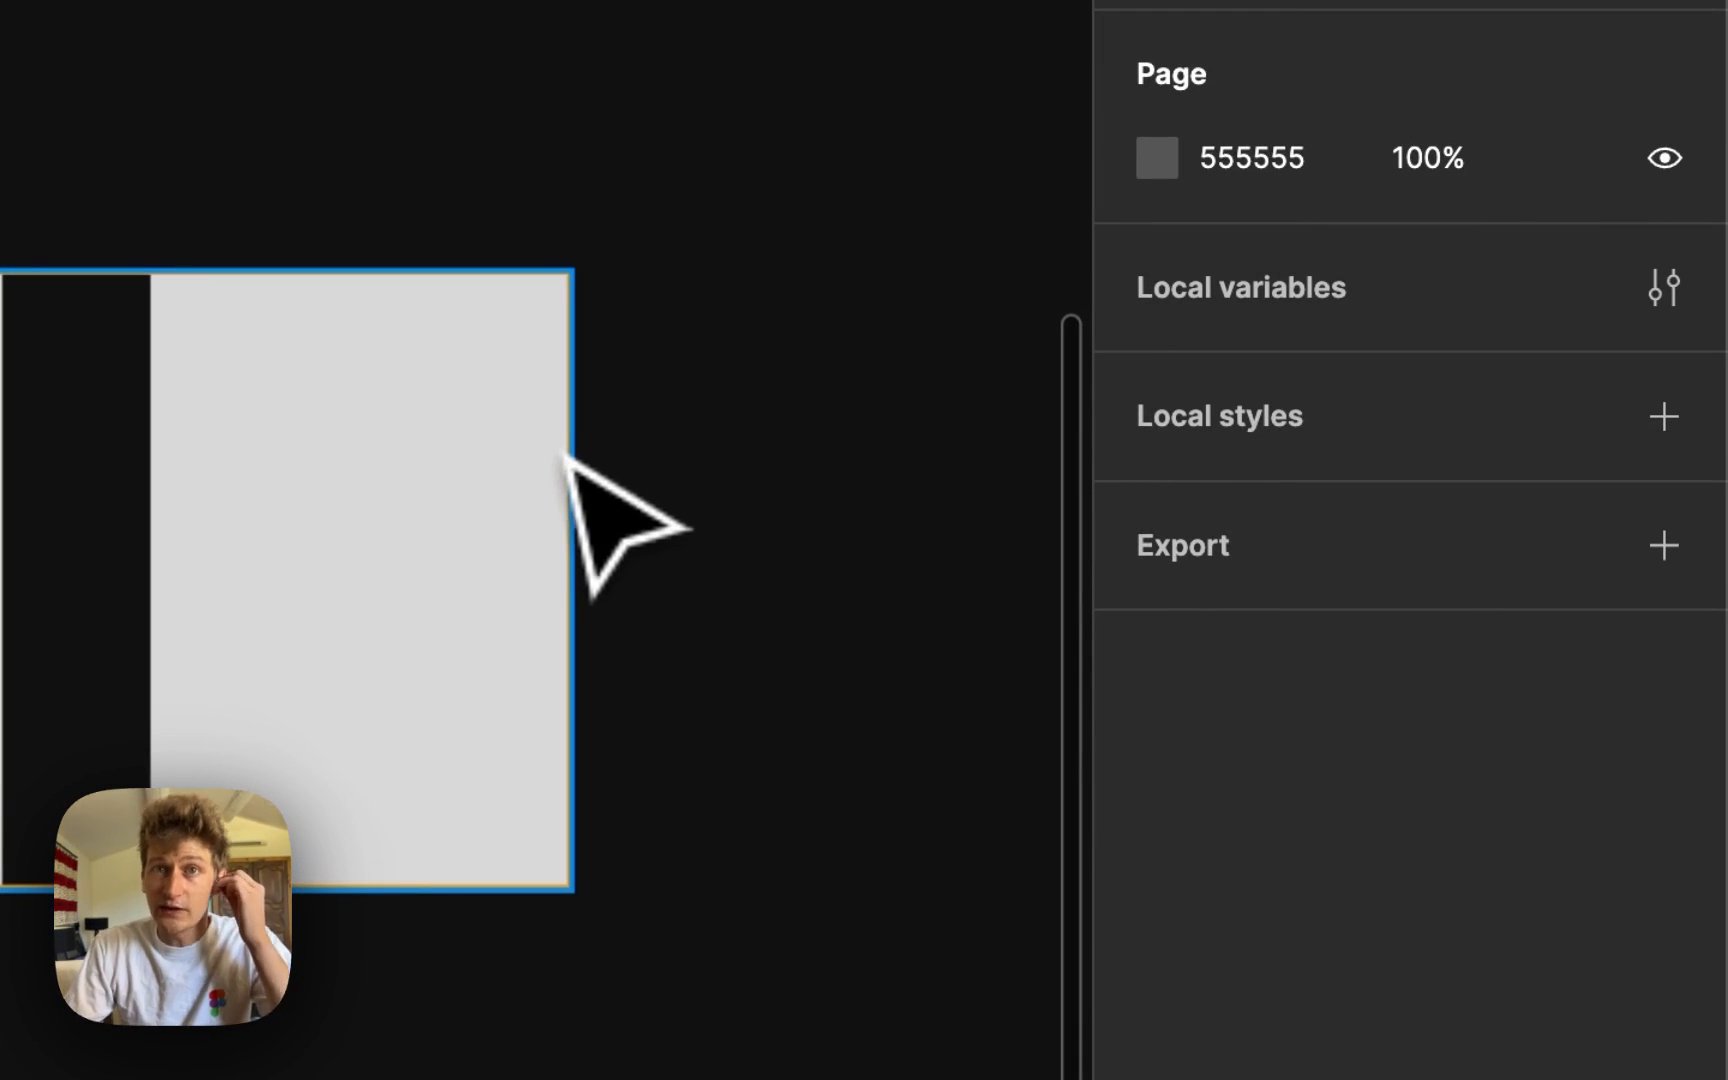
click(515, 460)
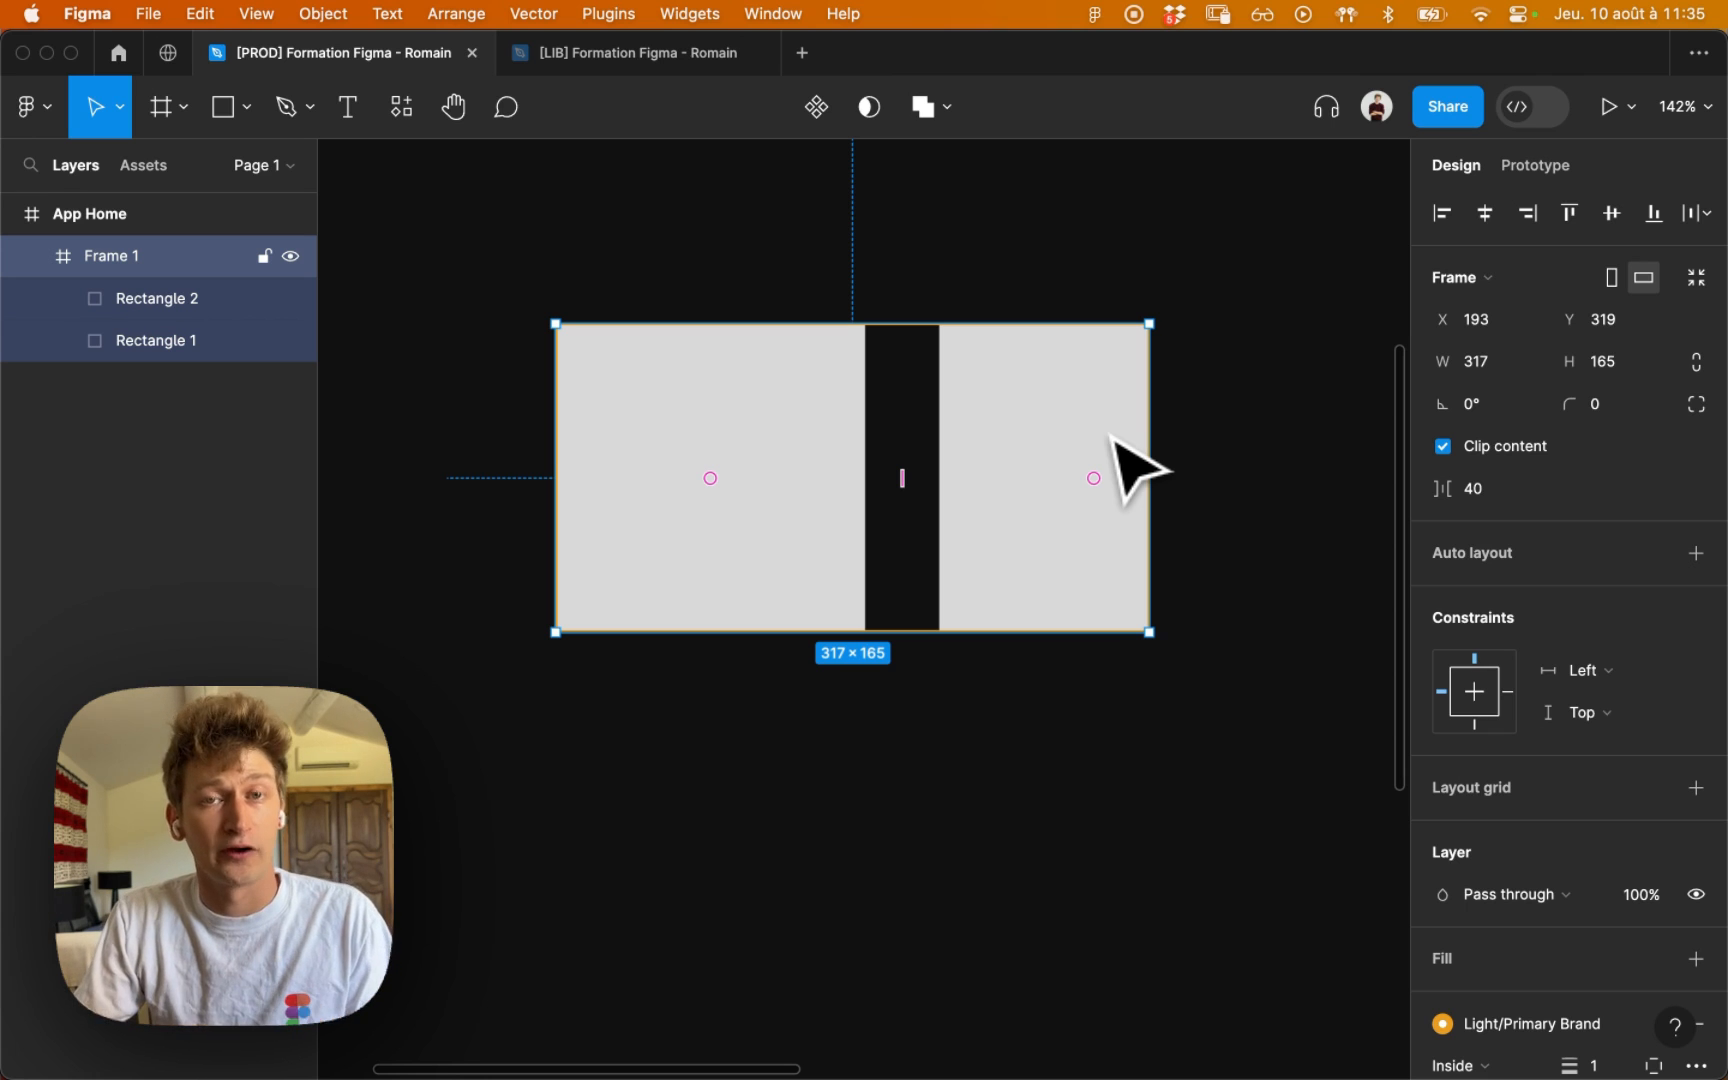
click(1105, 218)
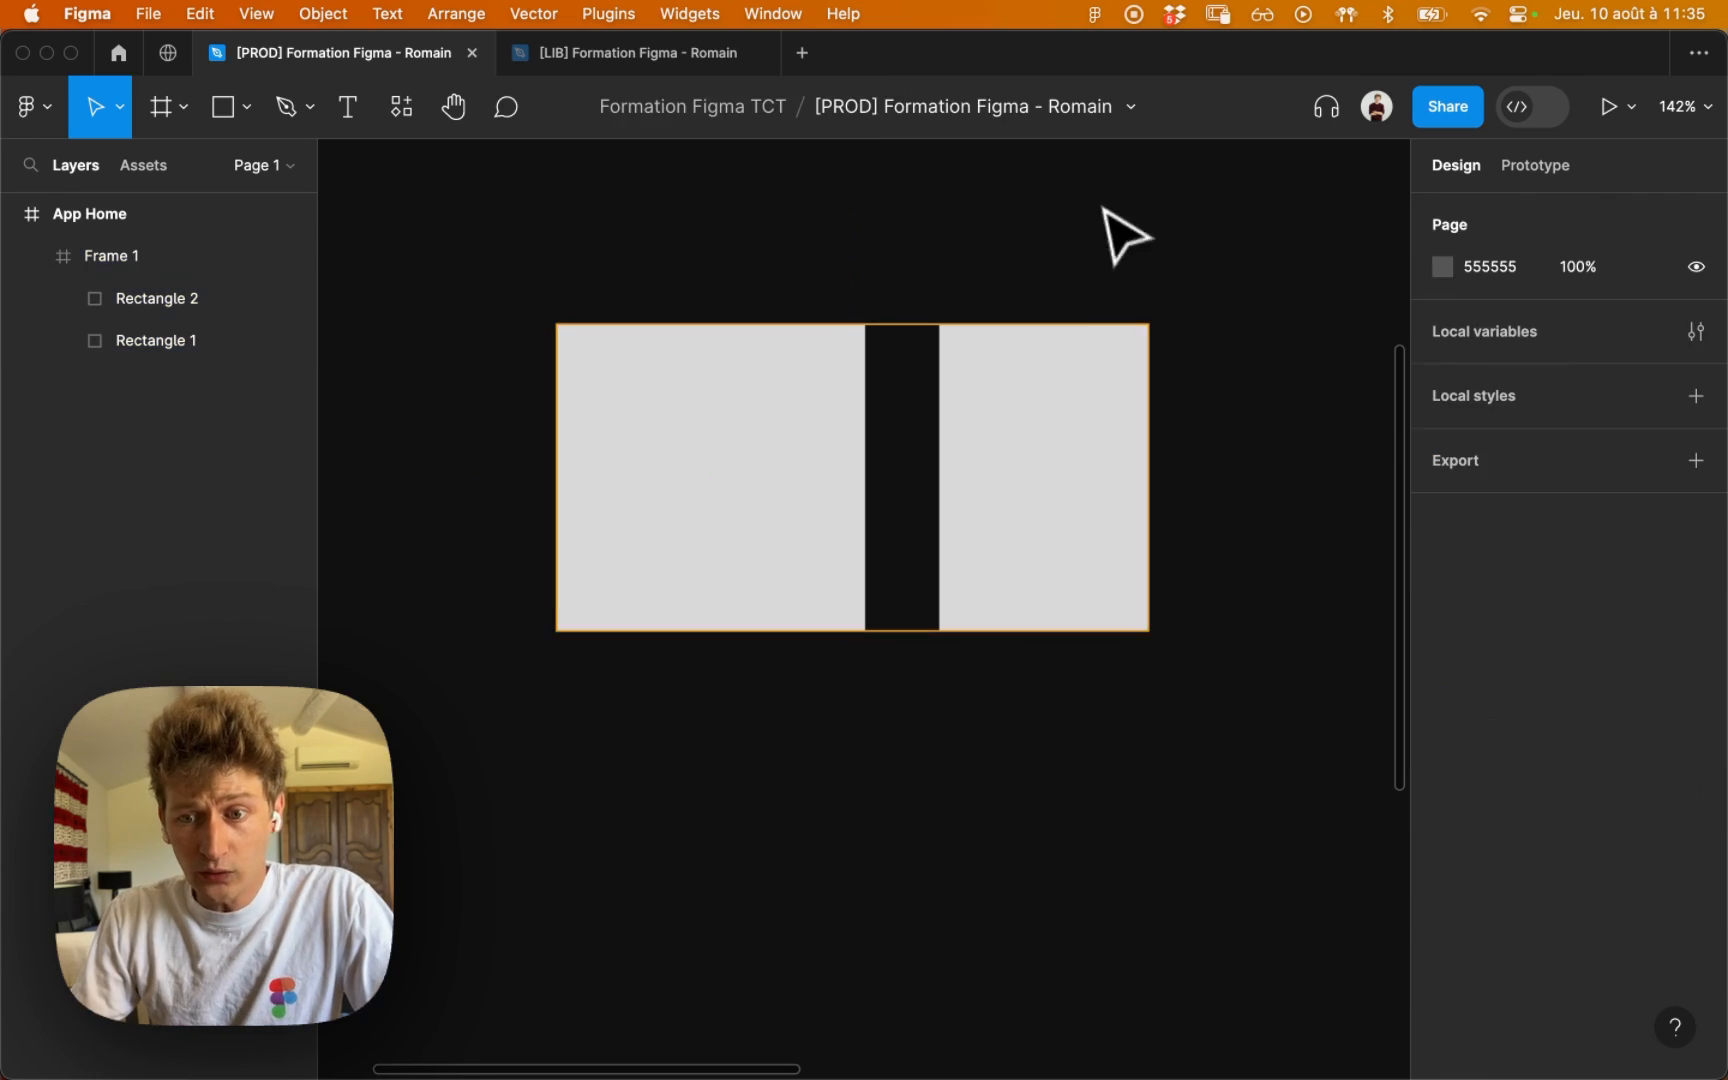
click(982, 440)
mouse_move(982, 440)
mouse_down()
mouse_move(1030, 436)
mouse_move(945, 432)
mouse_move(964, 462)
mouse_up()
key(super+z)
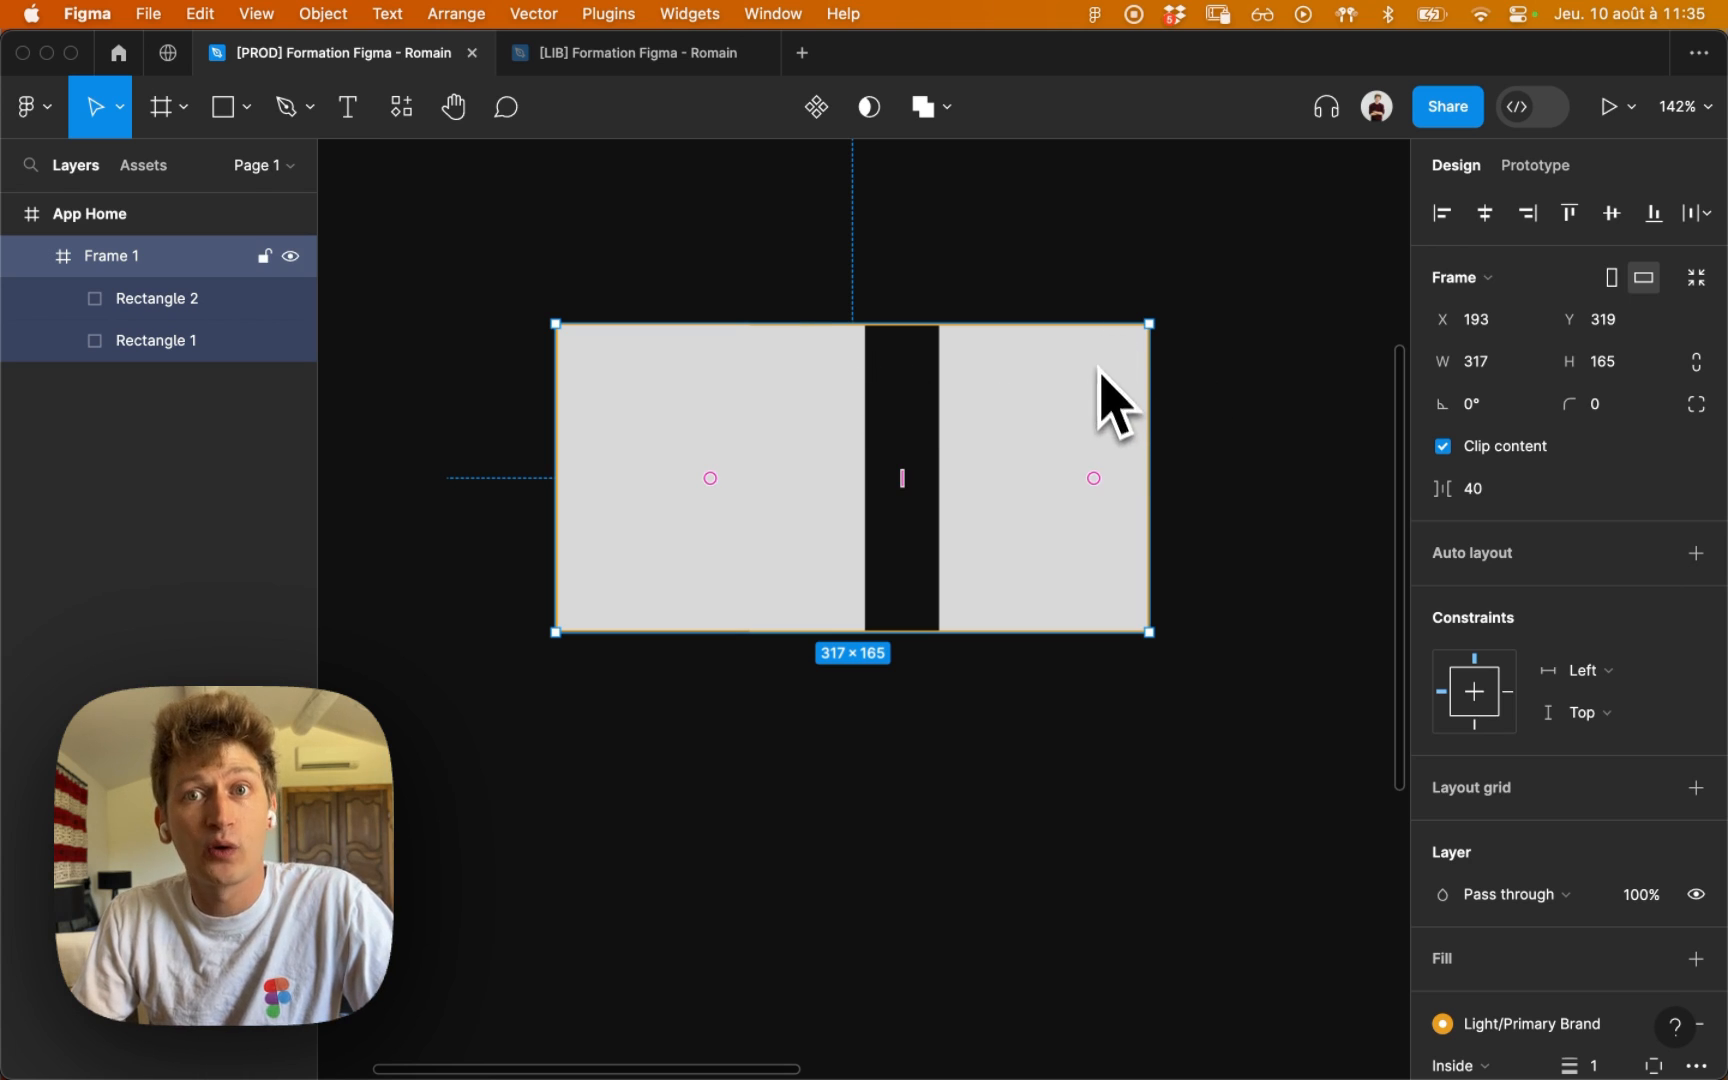
click(1144, 310)
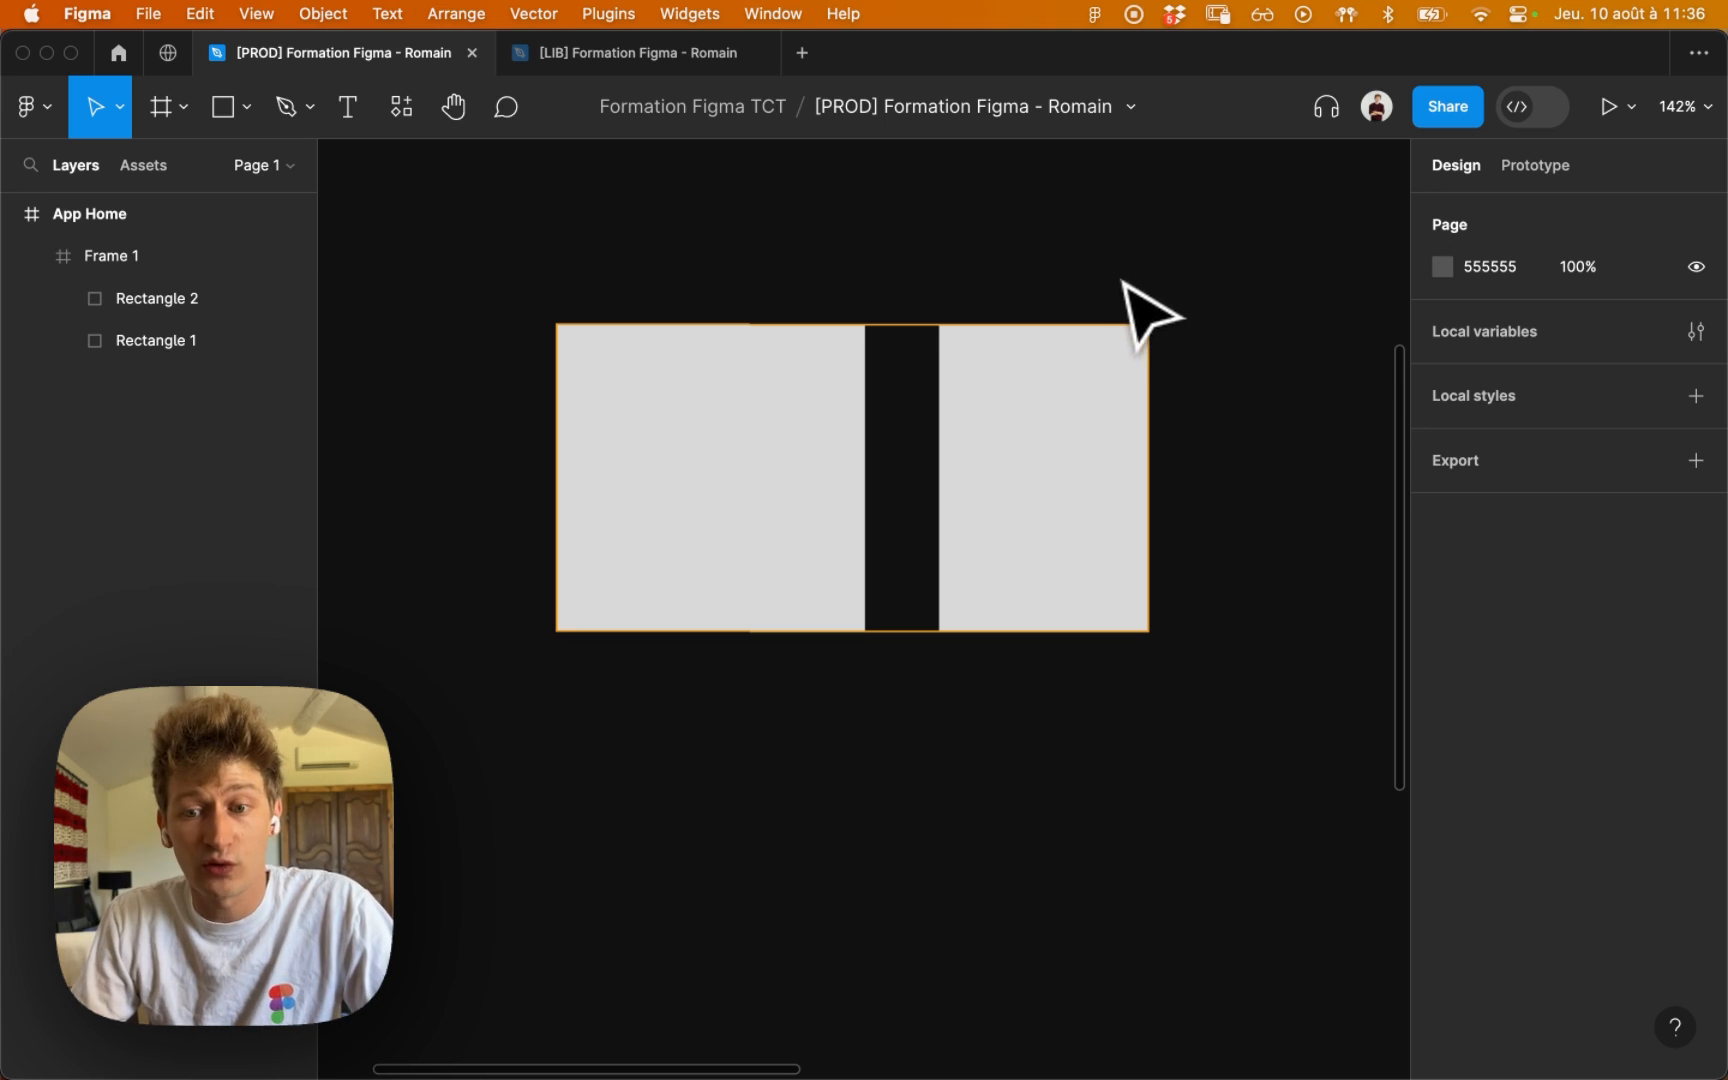
Step: Resize the frame to fit its two squares and reselect it
click(808, 410)
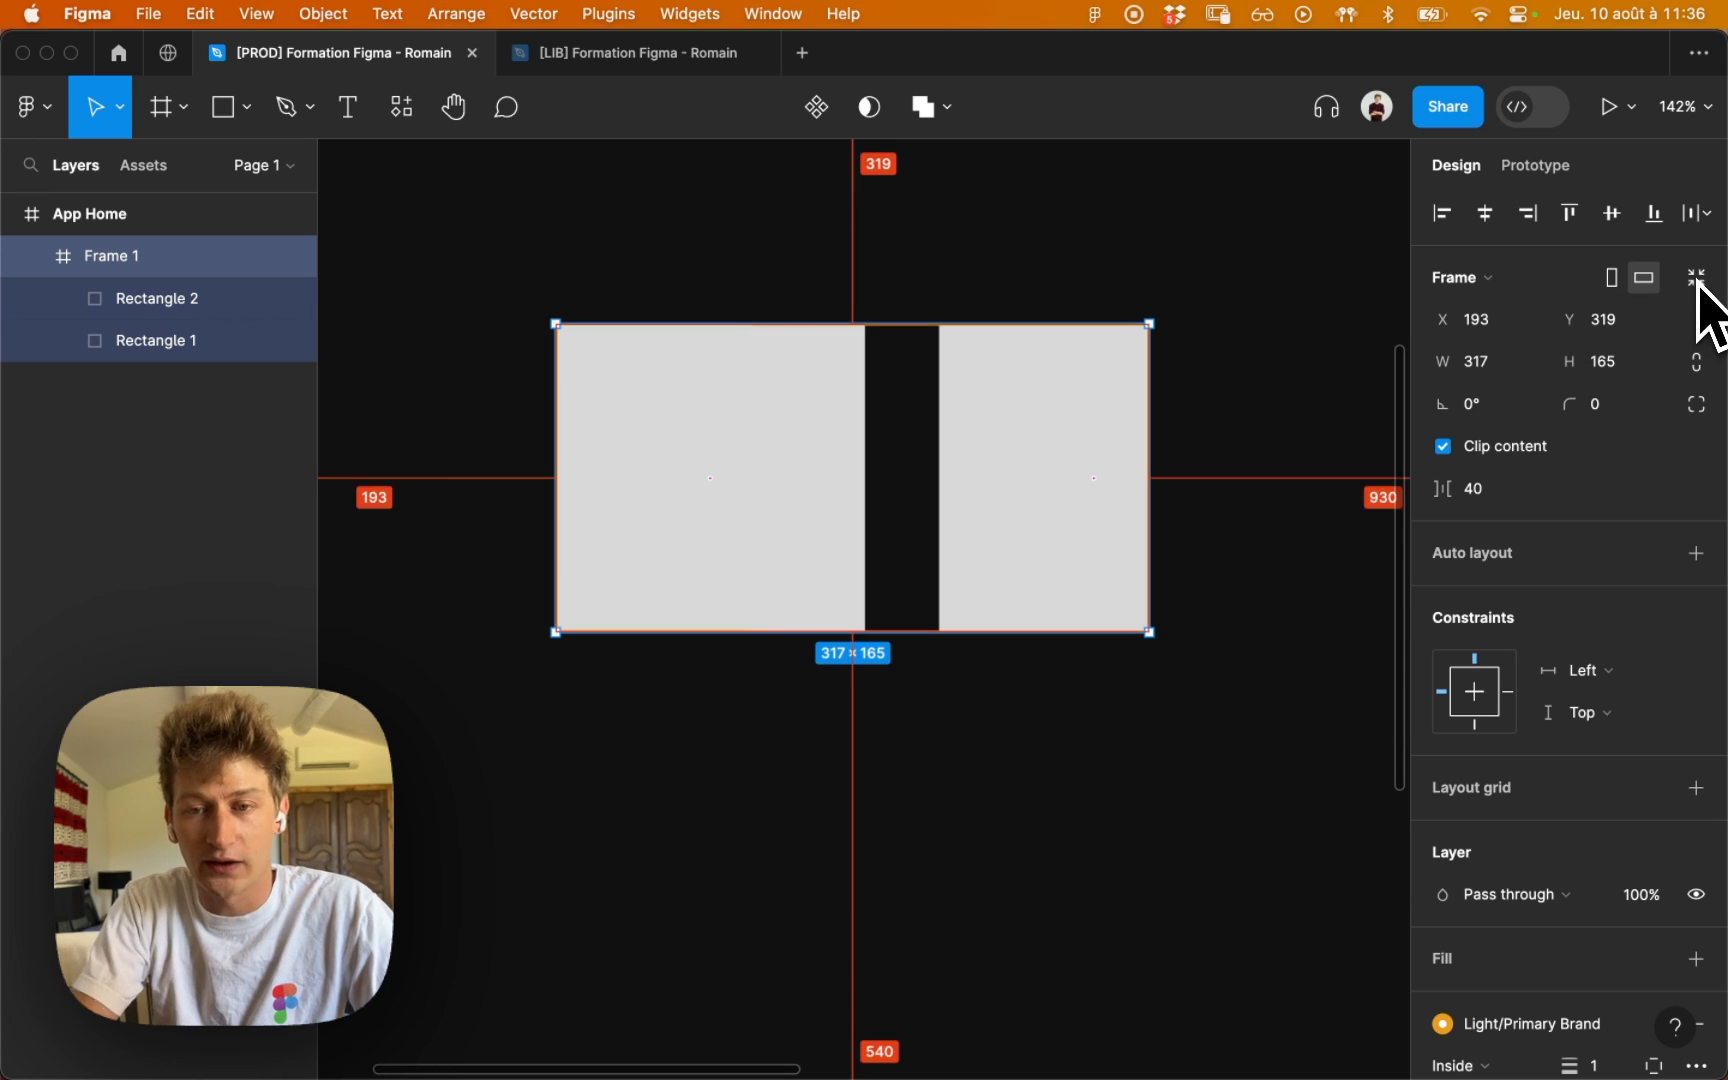
key(super+shift+alt+r)
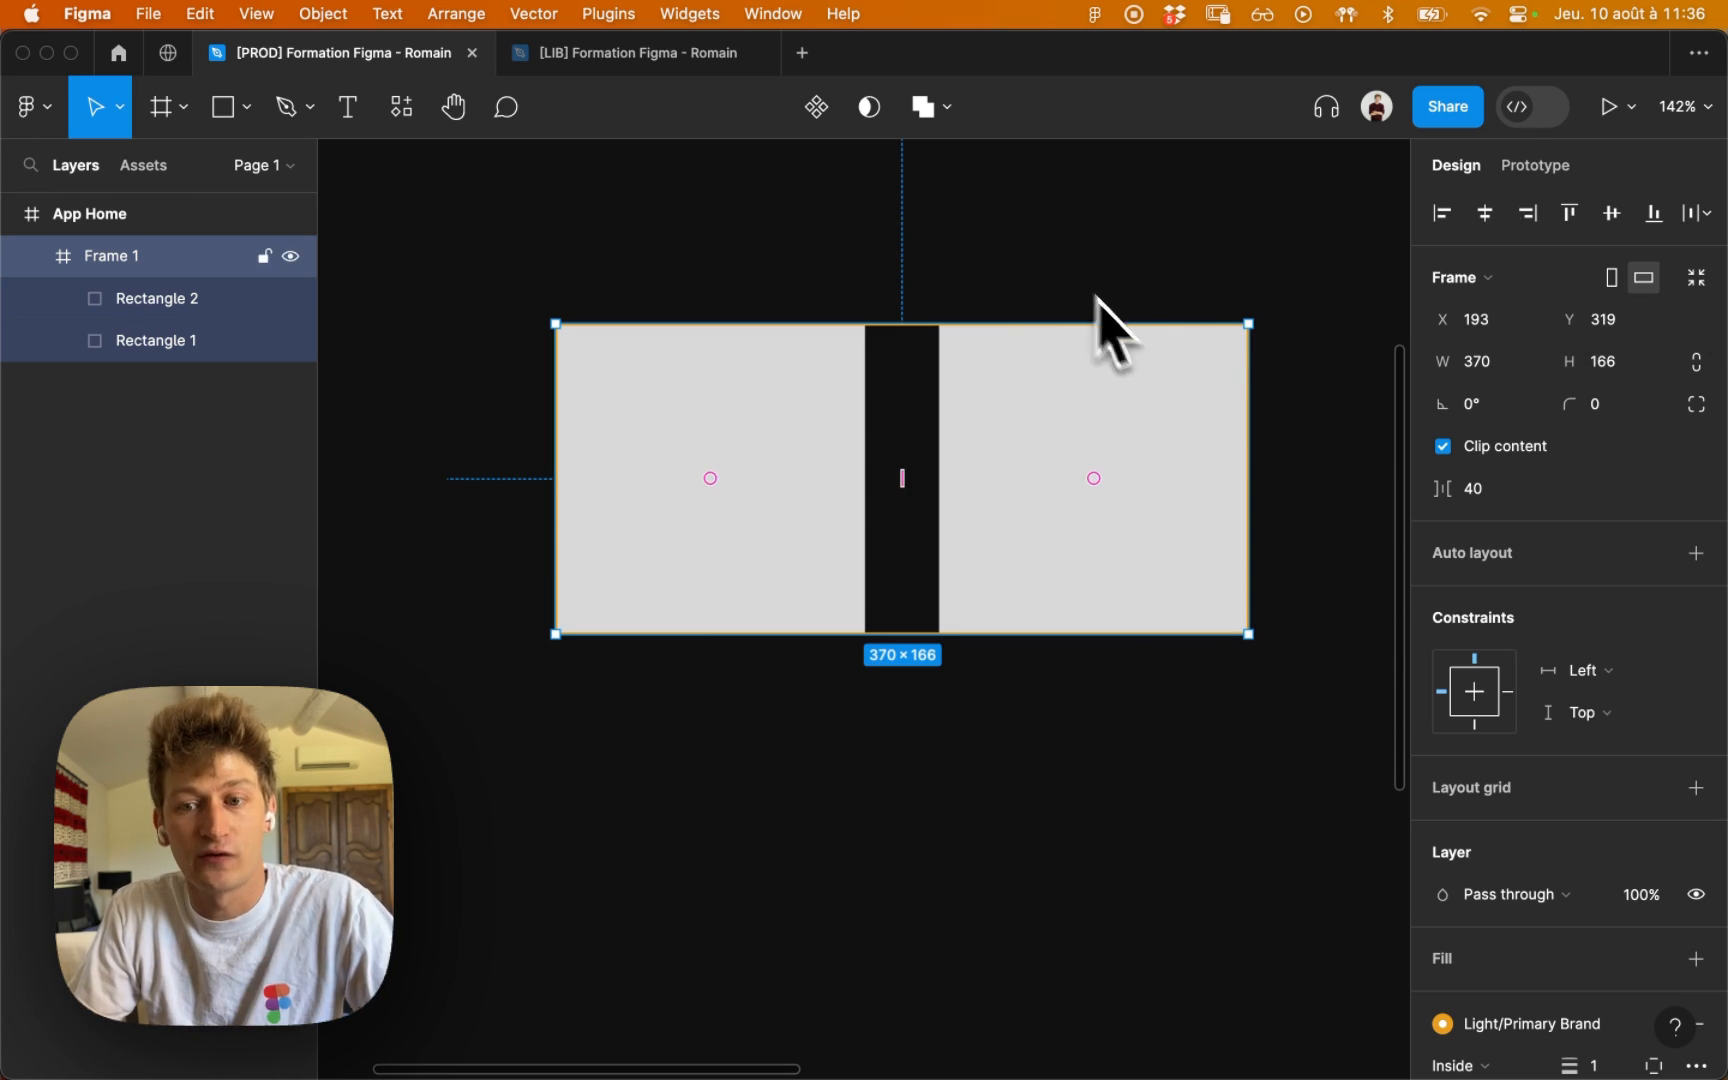
click(1165, 275)
click(905, 388)
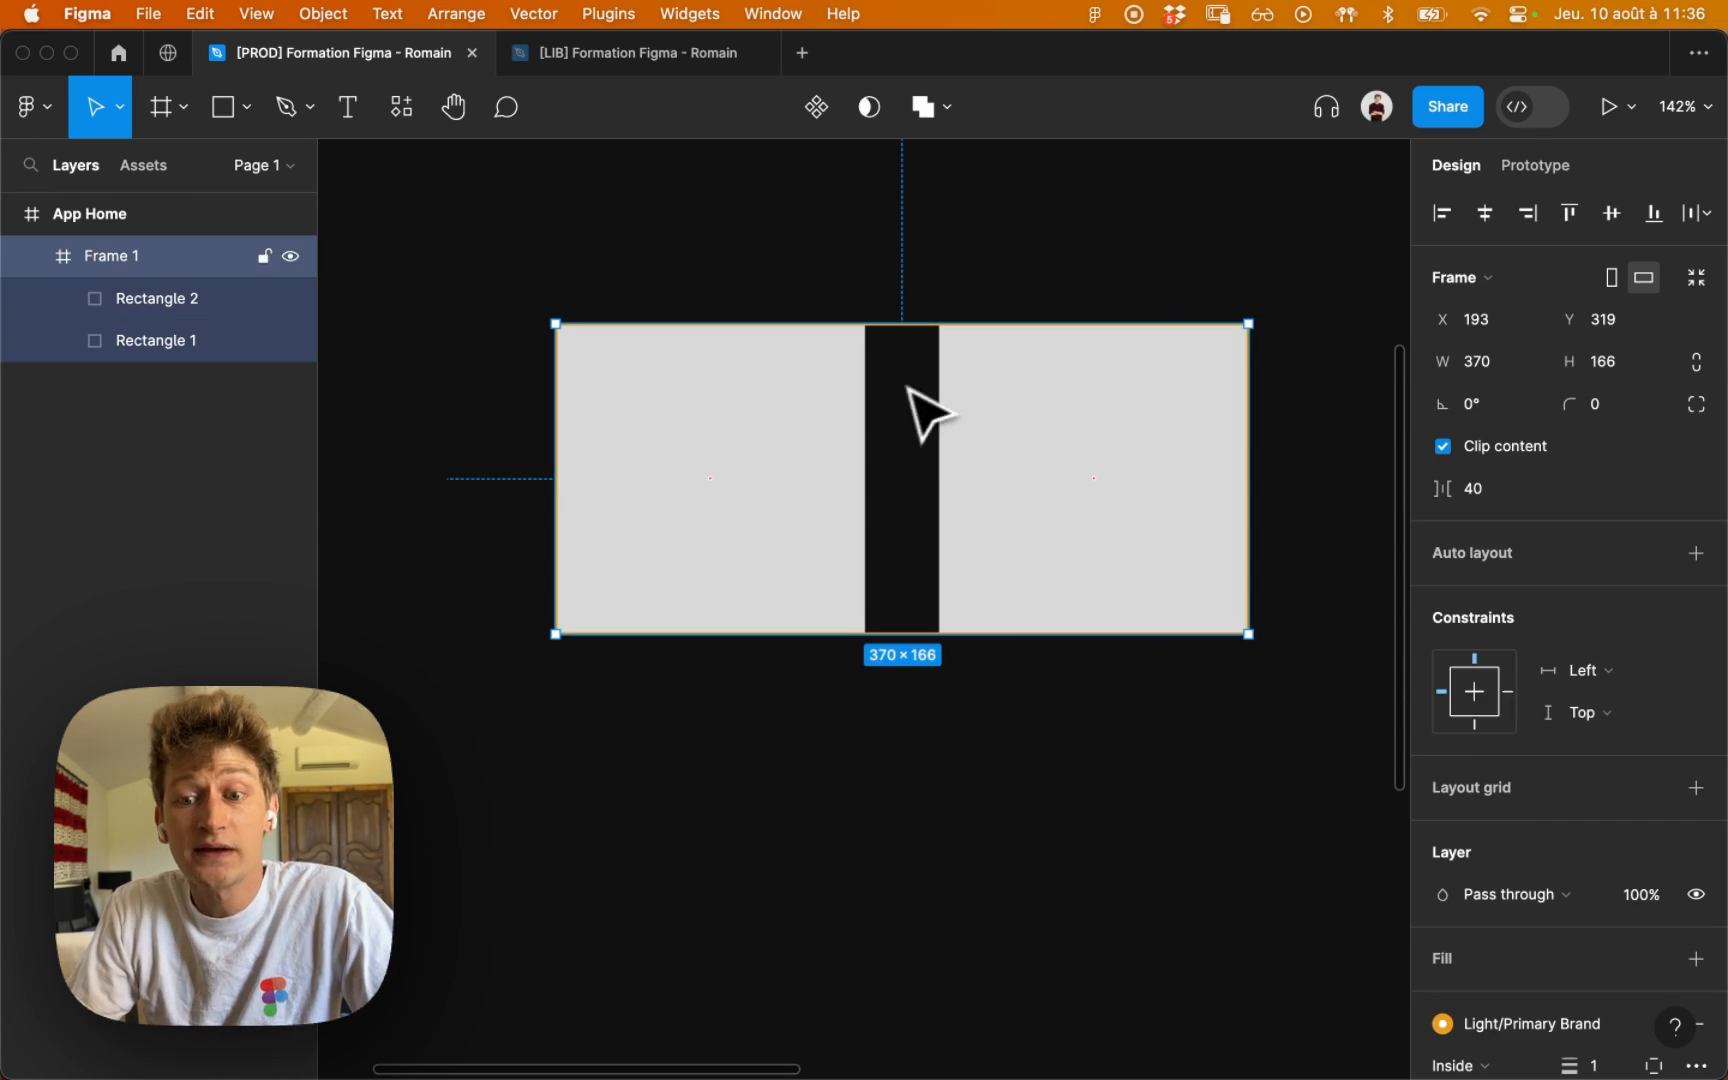
Step: Extend the frame's lower edge to a height of about 325 and align the right square with the frame's bottom
drag(921, 613, 900, 930)
click(1150, 518)
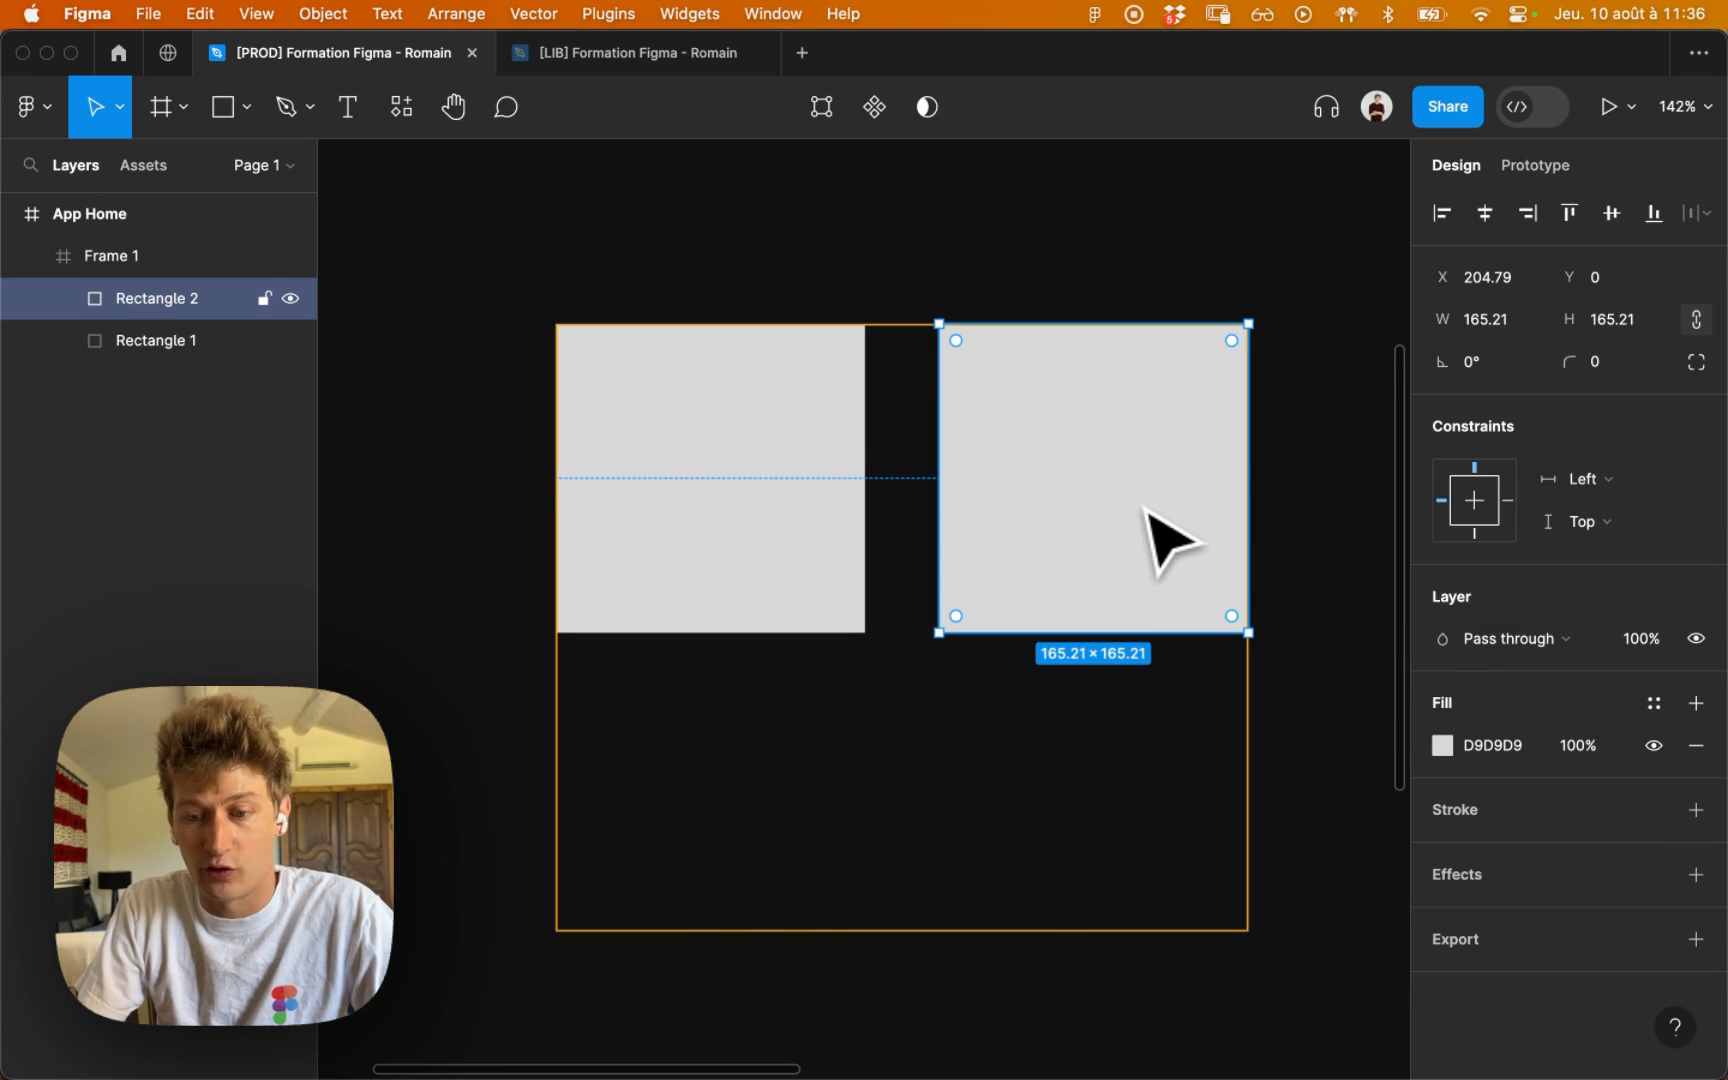
key(ctrl+Down)
click(1142, 177)
Step: Shift the whole frame slightly with both squares inside, then select the lower right square
click(1157, 450)
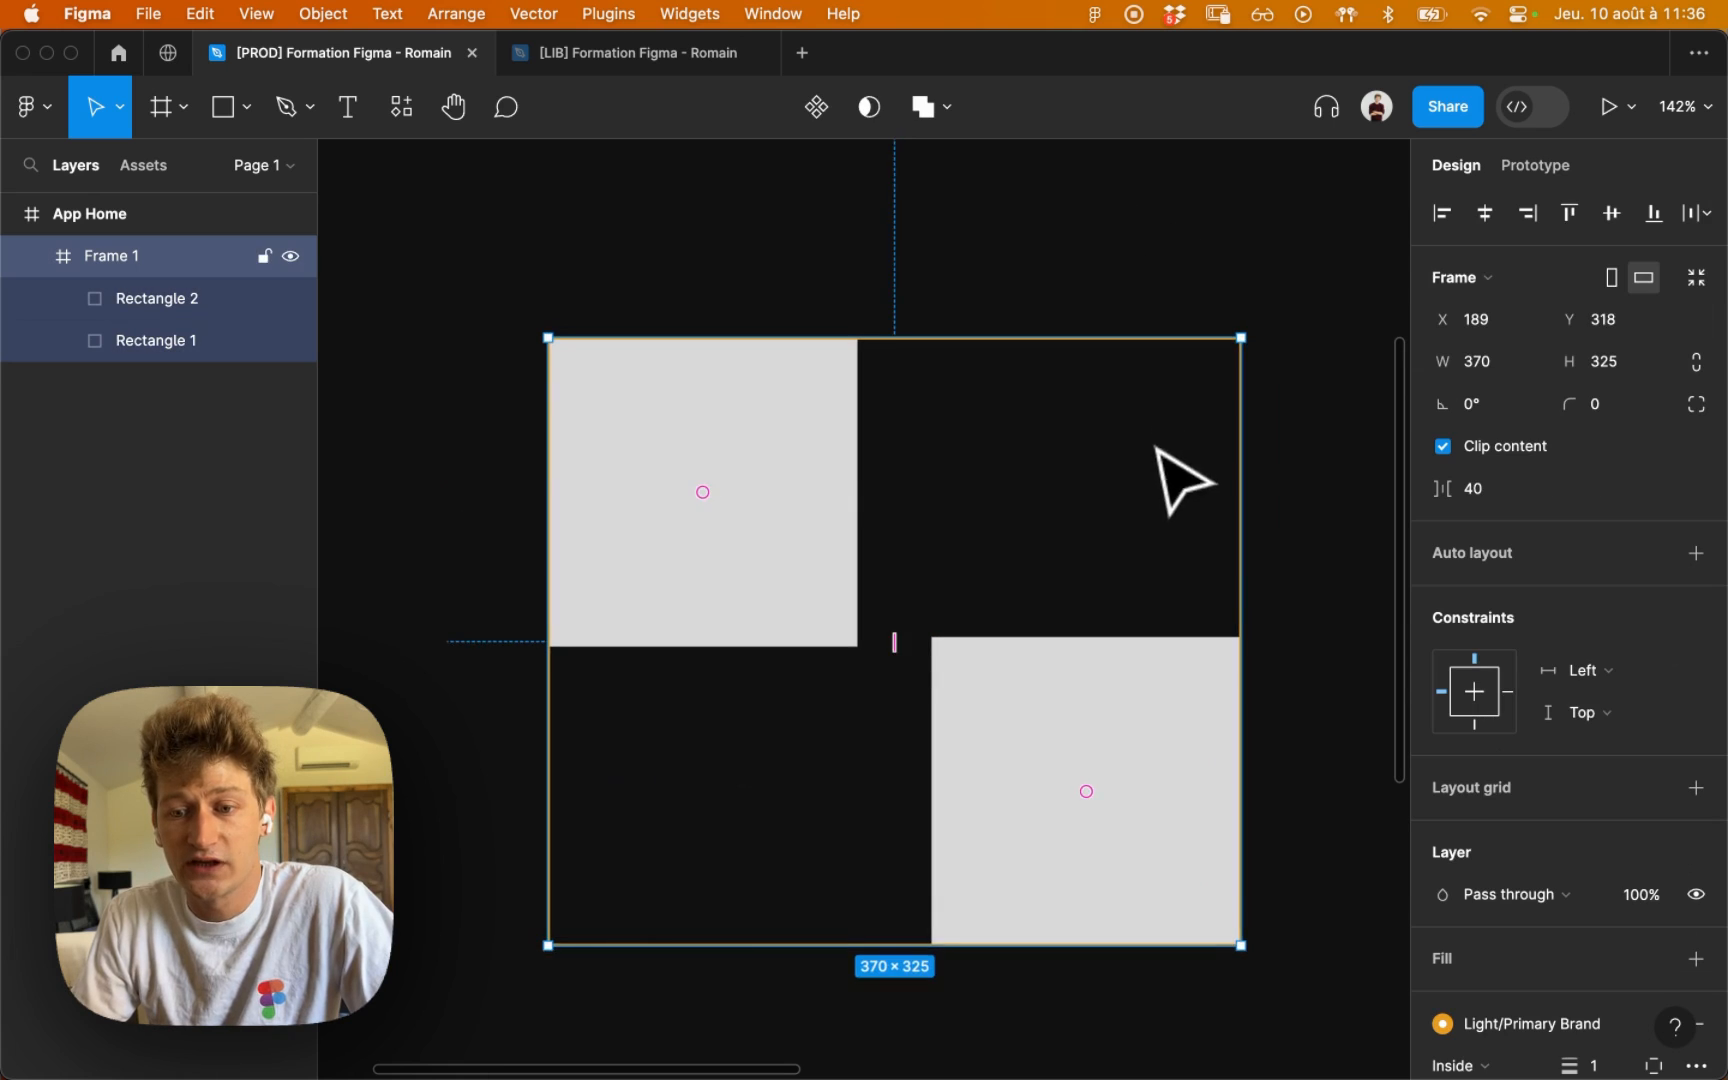
drag(1157, 450, 1168, 385)
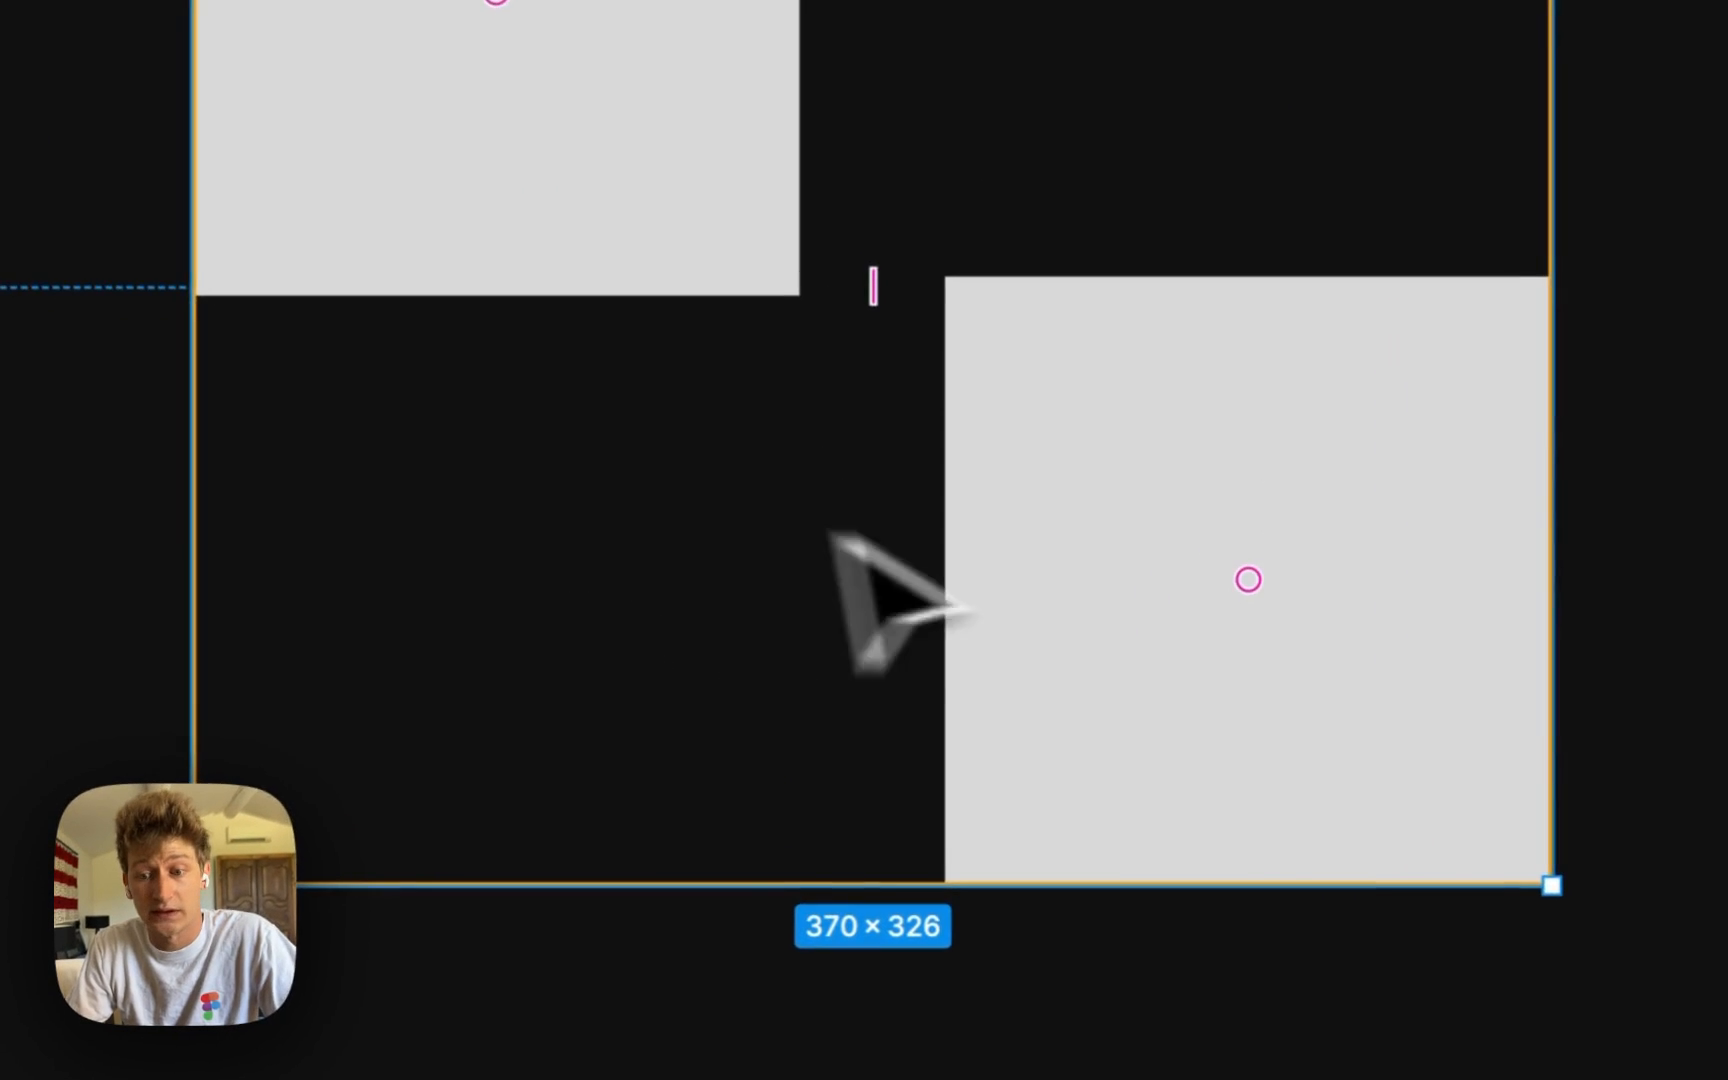
click(1058, 720)
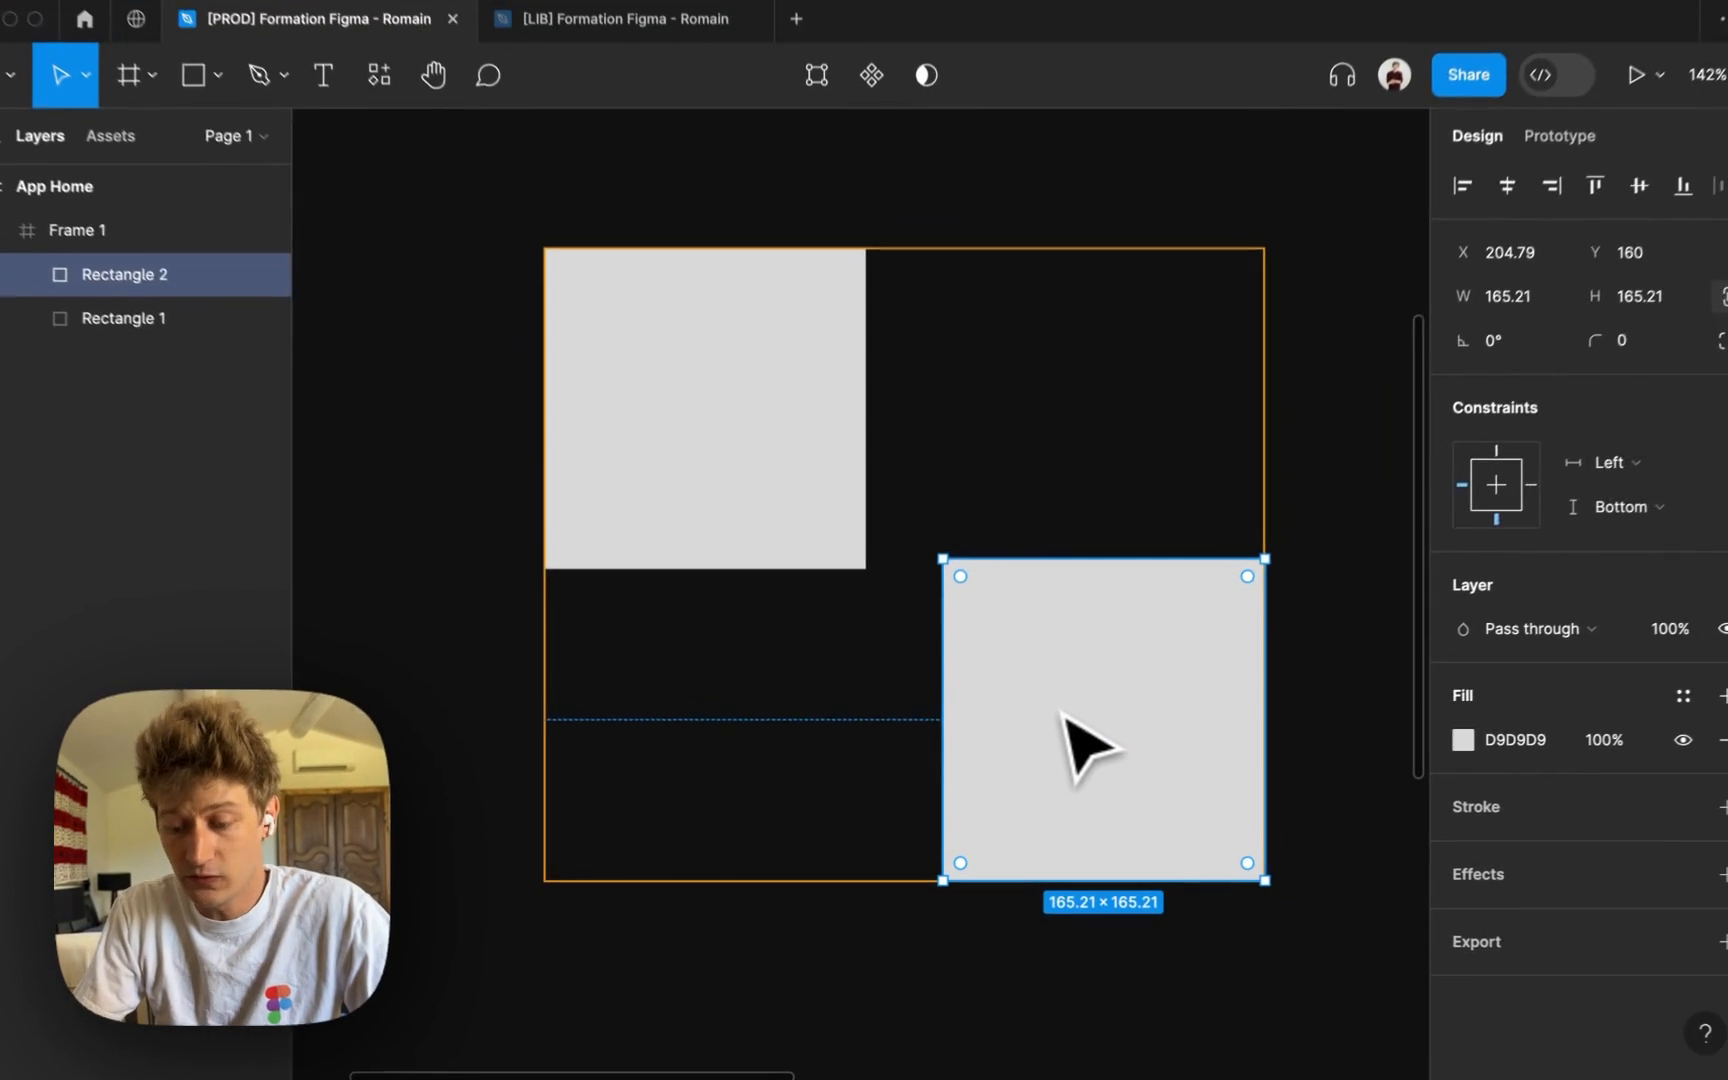
Step: Move the right square up to the frame's top edge and resize the frame to fit both squares
key(super+ctrl+Up)
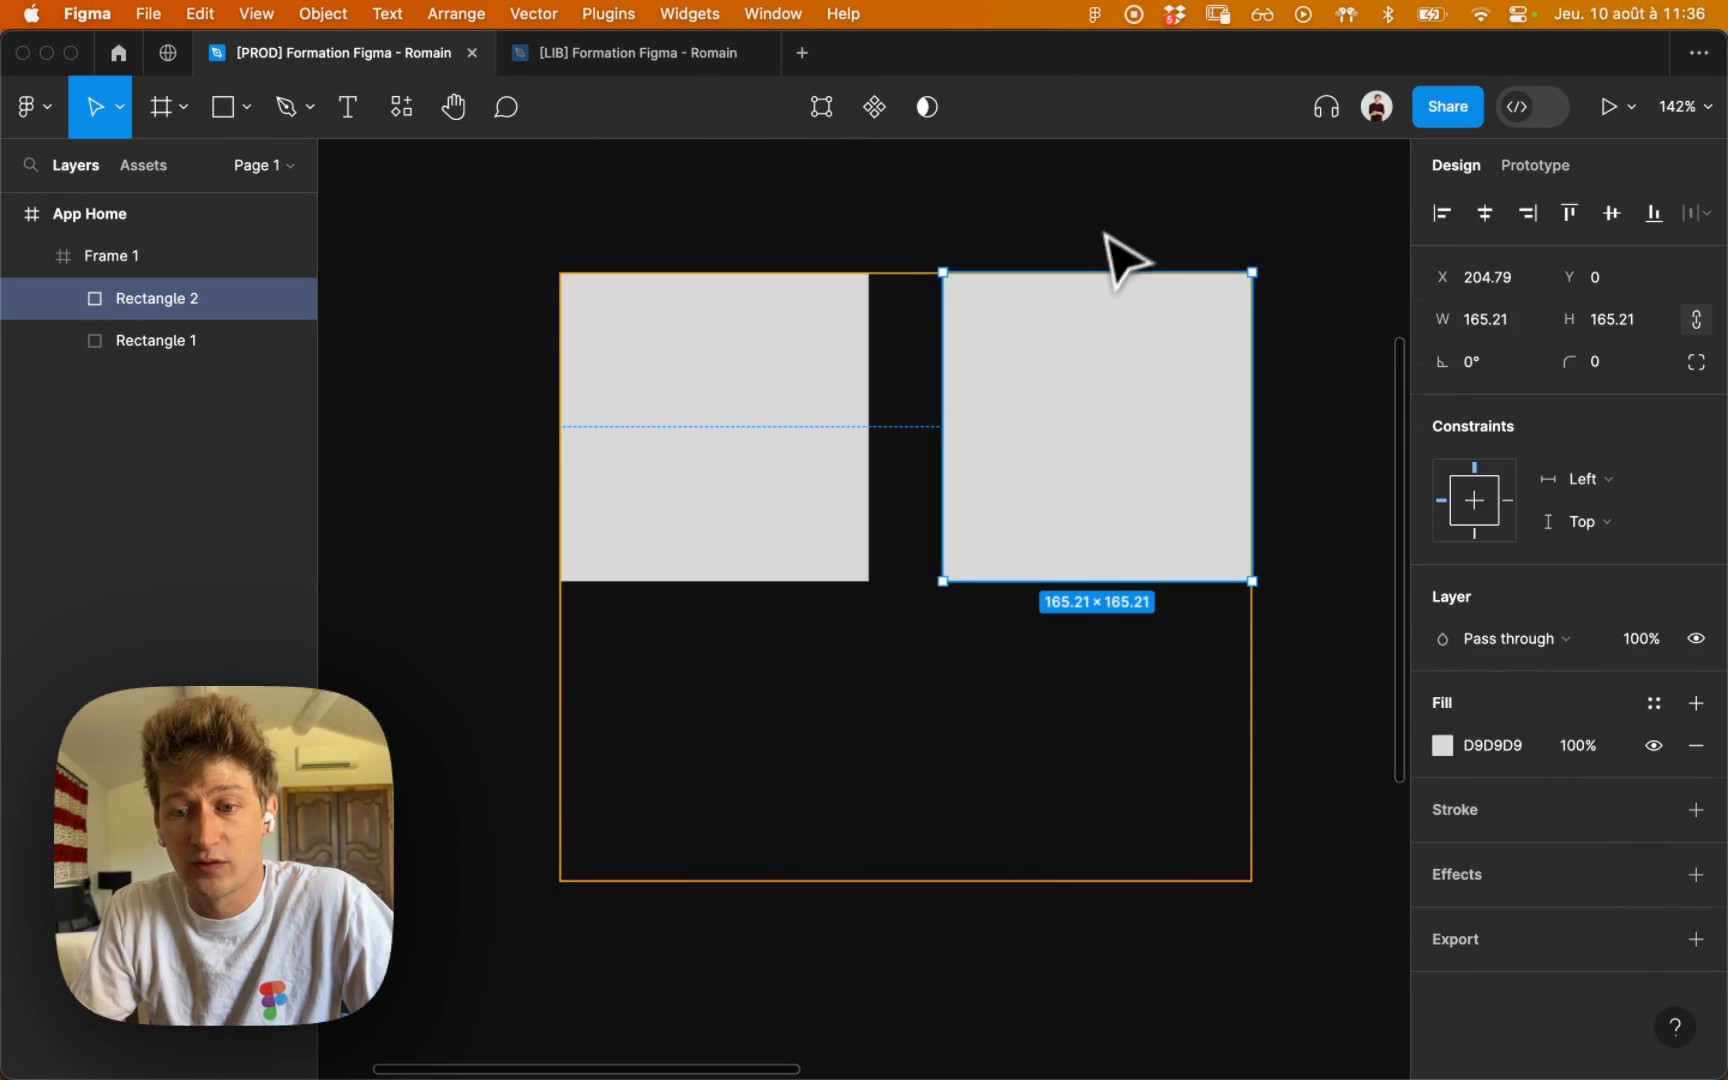
click(1092, 206)
drag(1095, 360, 1064, 340)
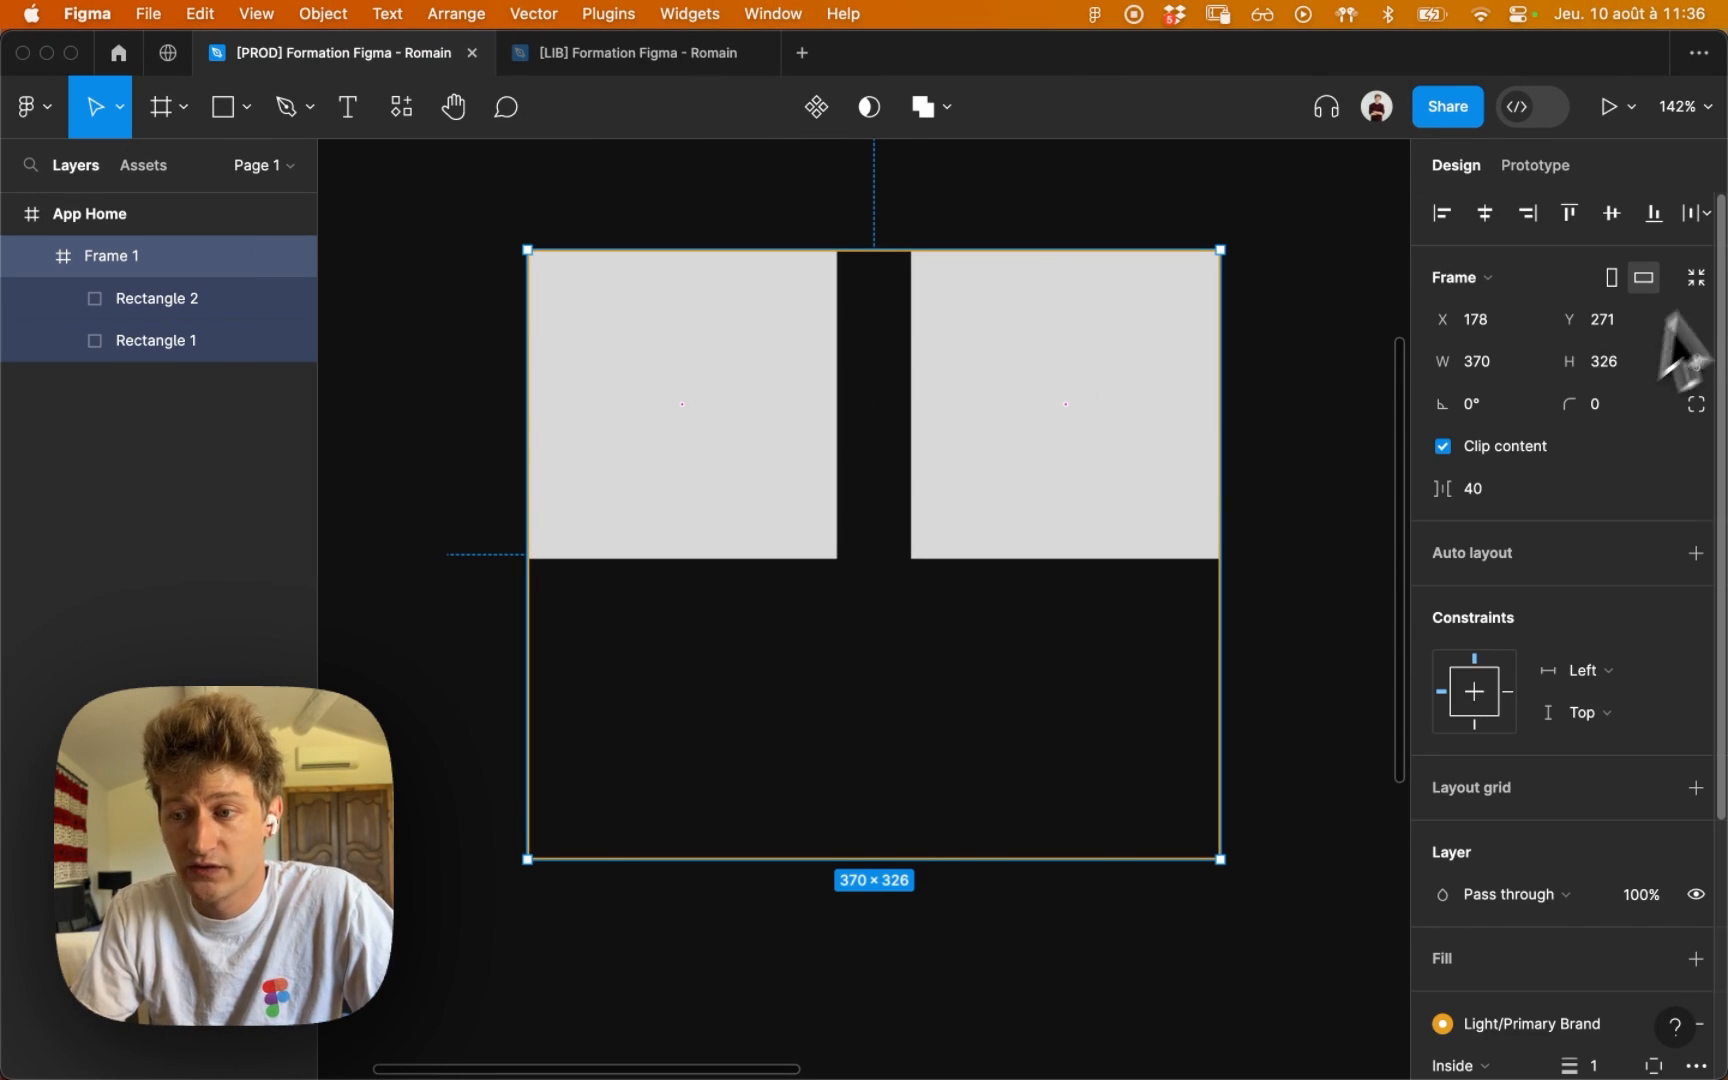
click(1700, 285)
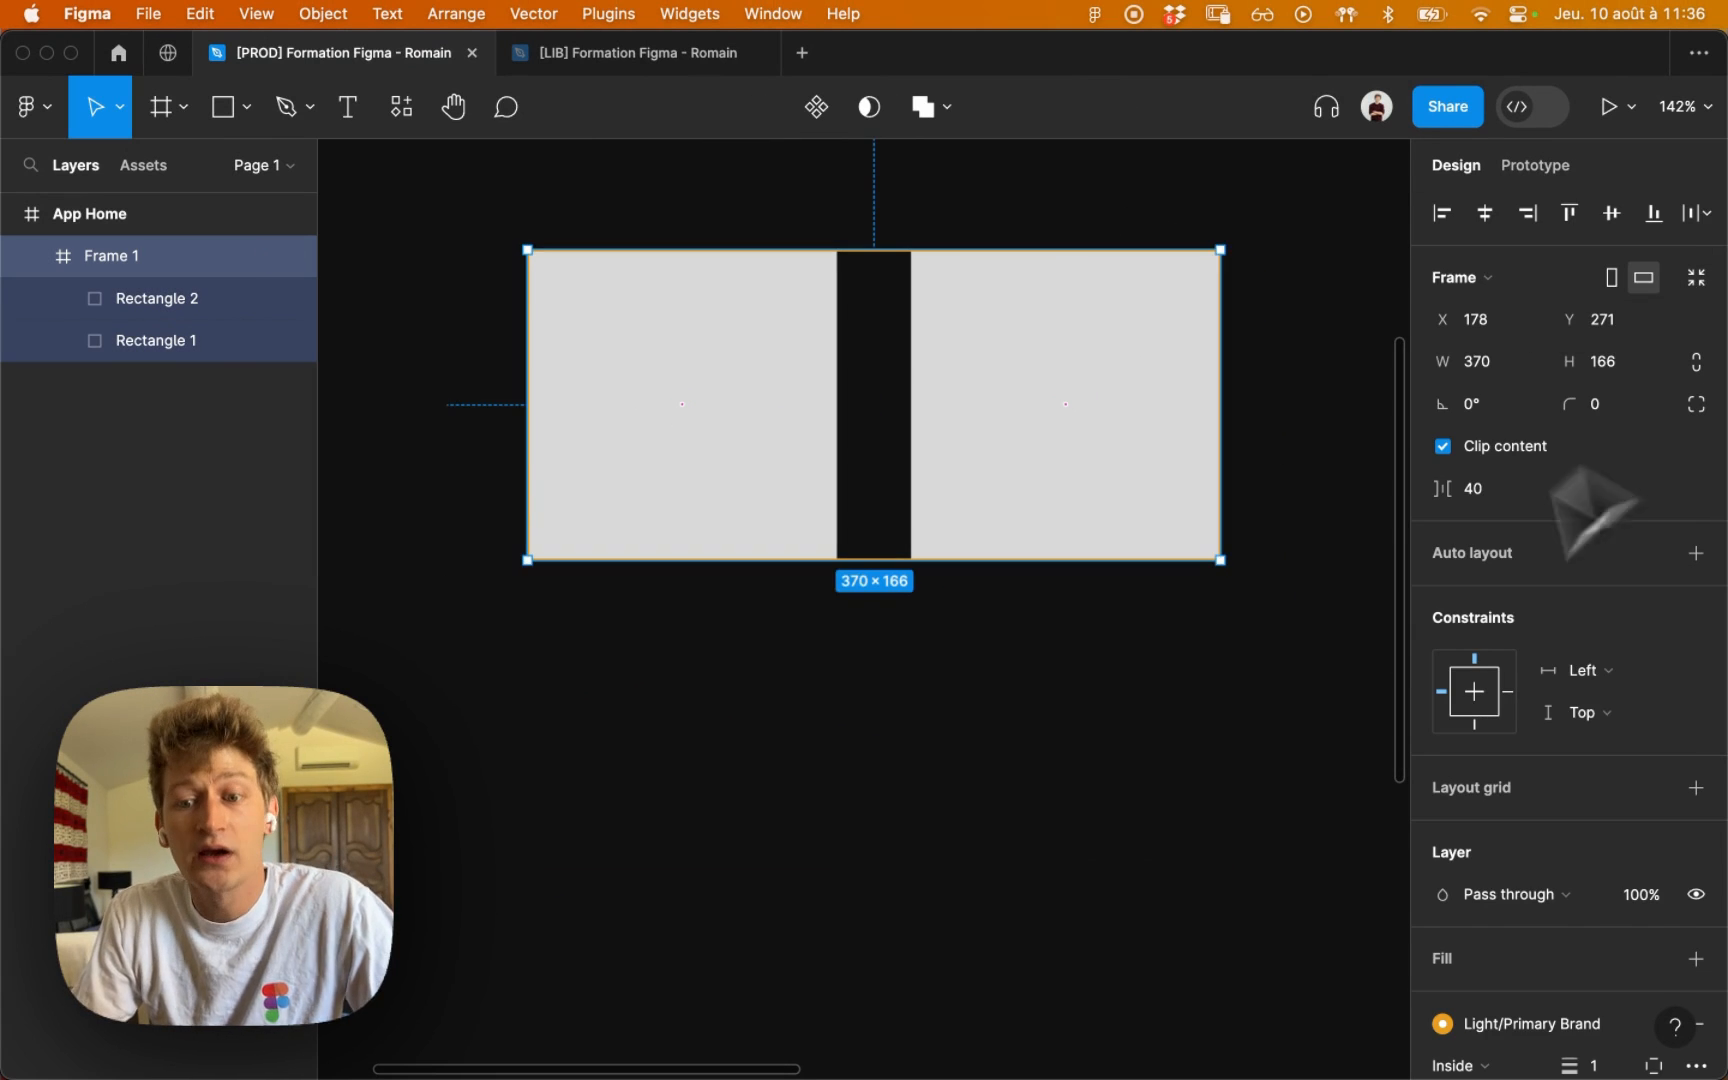
click(926, 703)
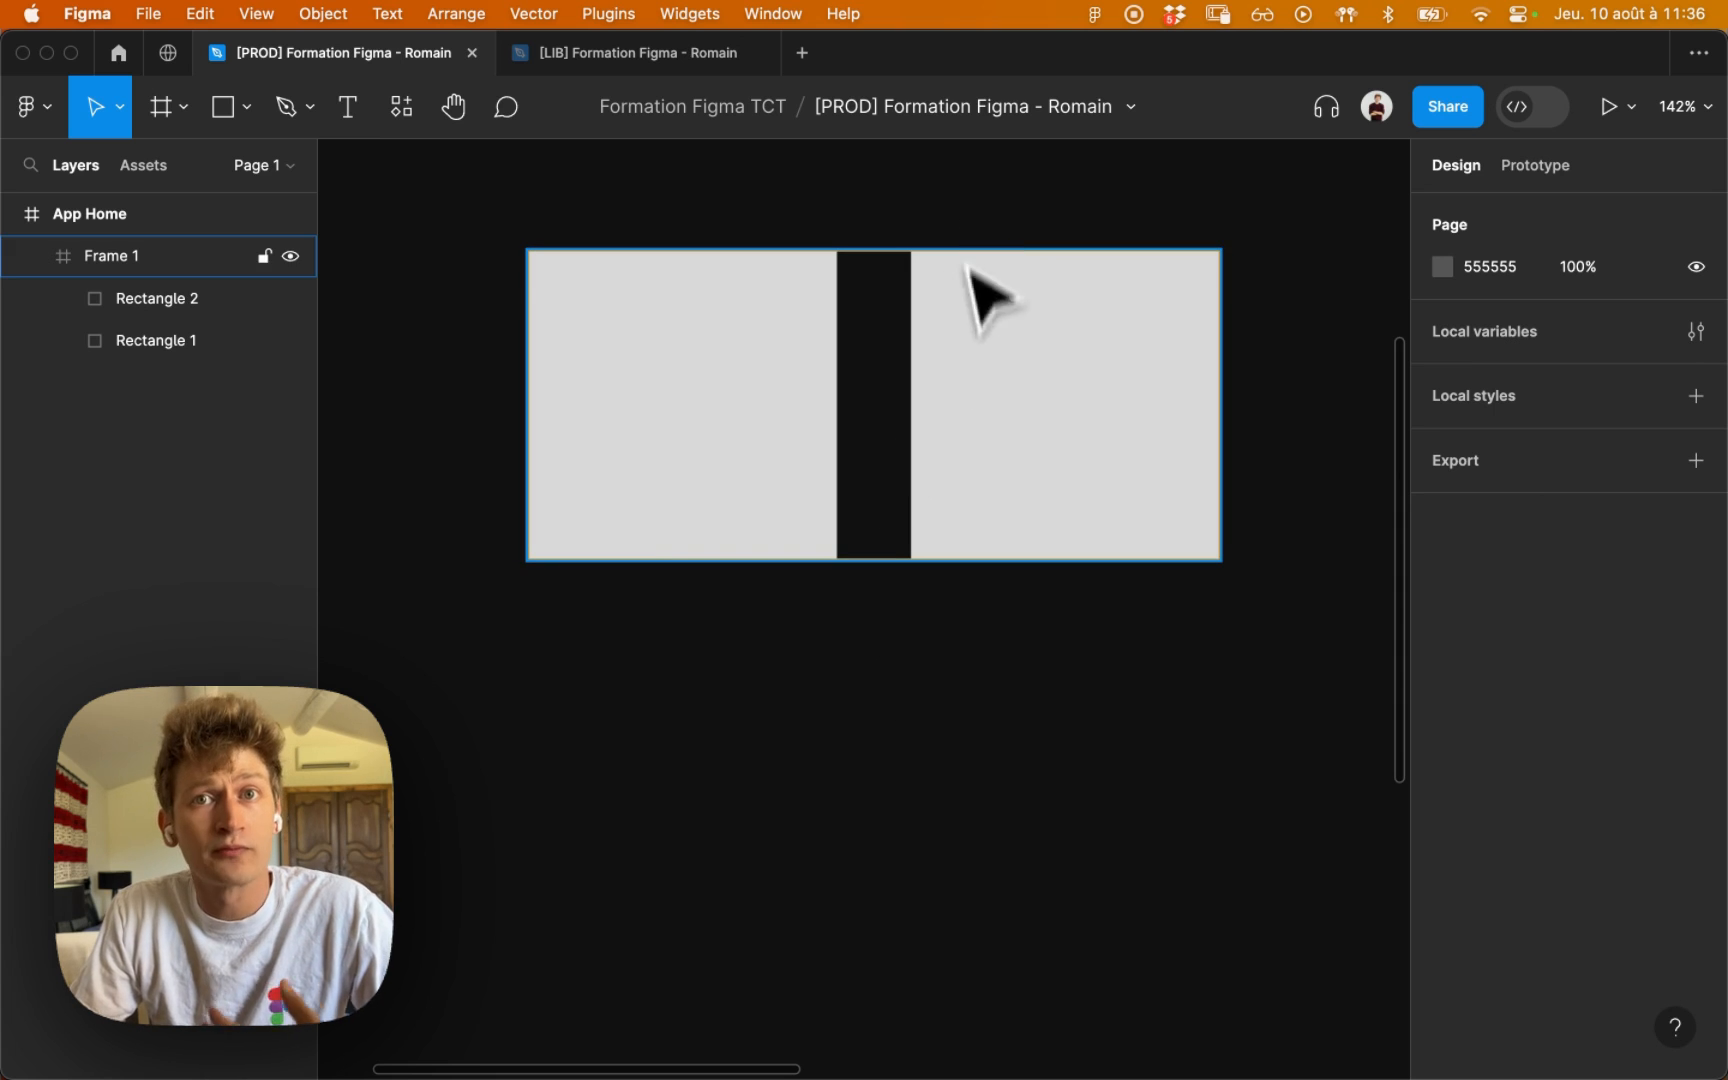
Step: Round the corners of the frame around both squares with a radius of 100
click(976, 376)
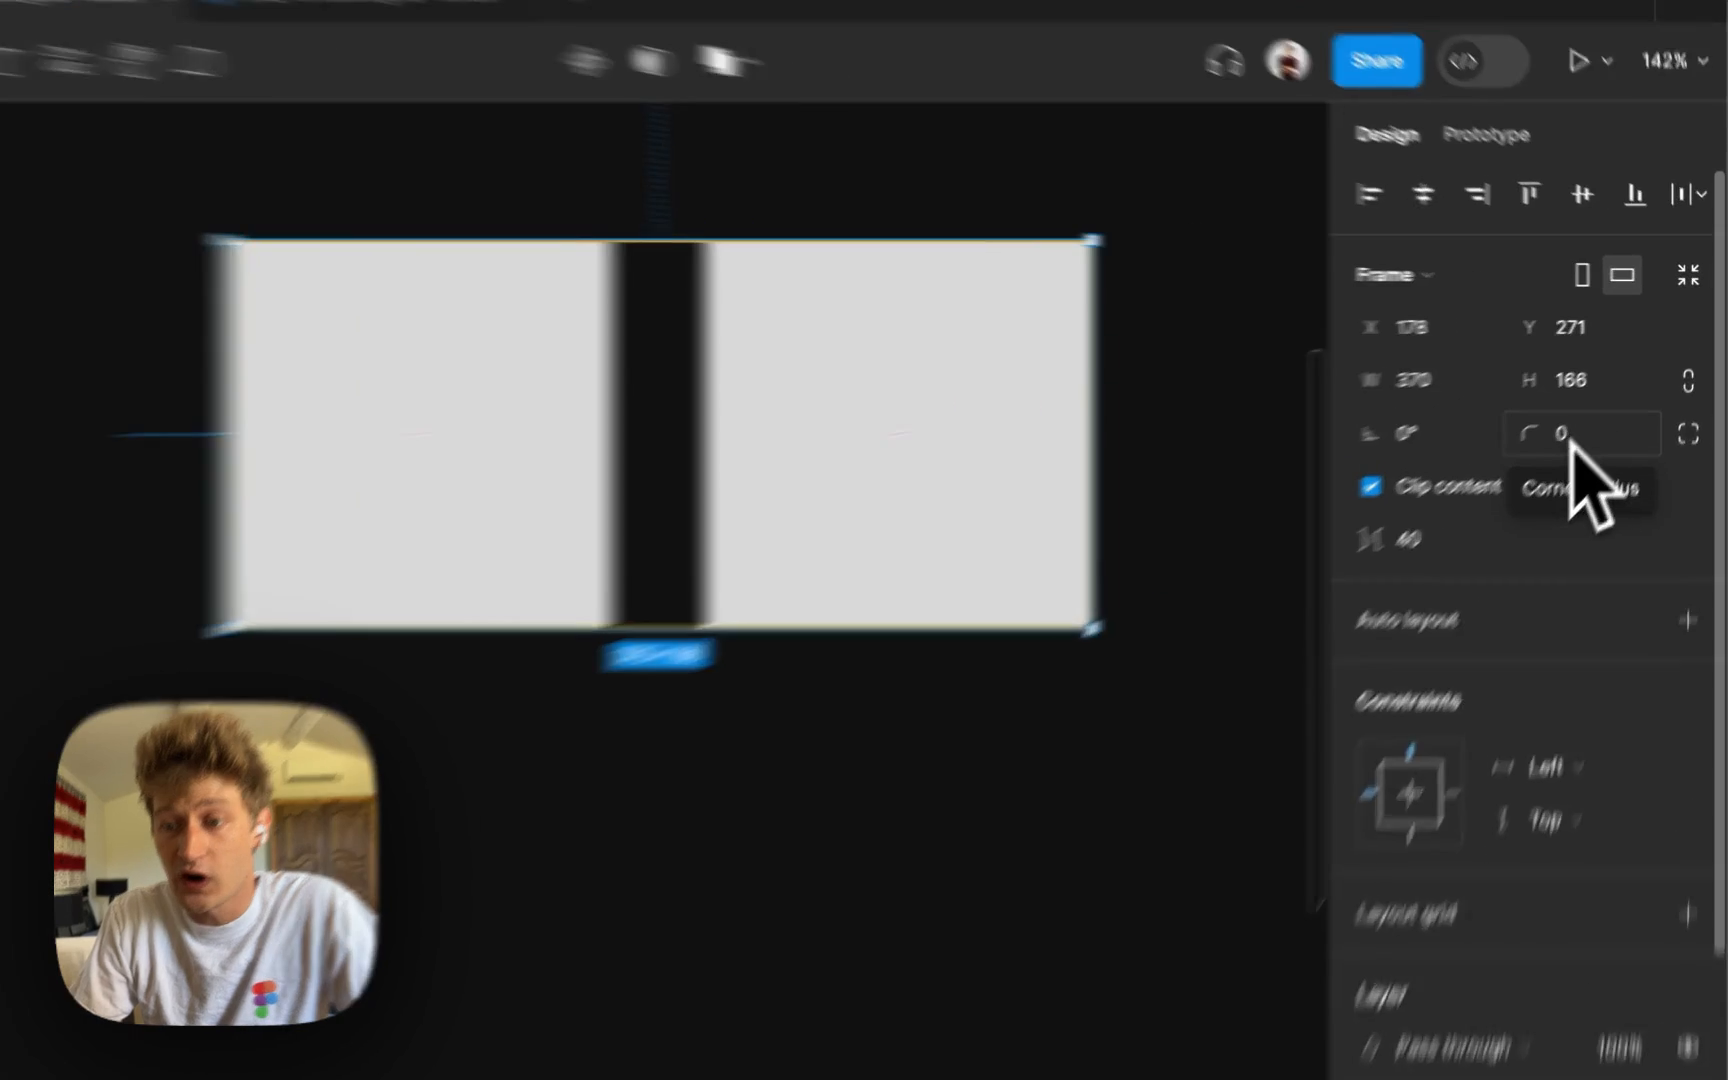
click(1625, 418)
text(100)
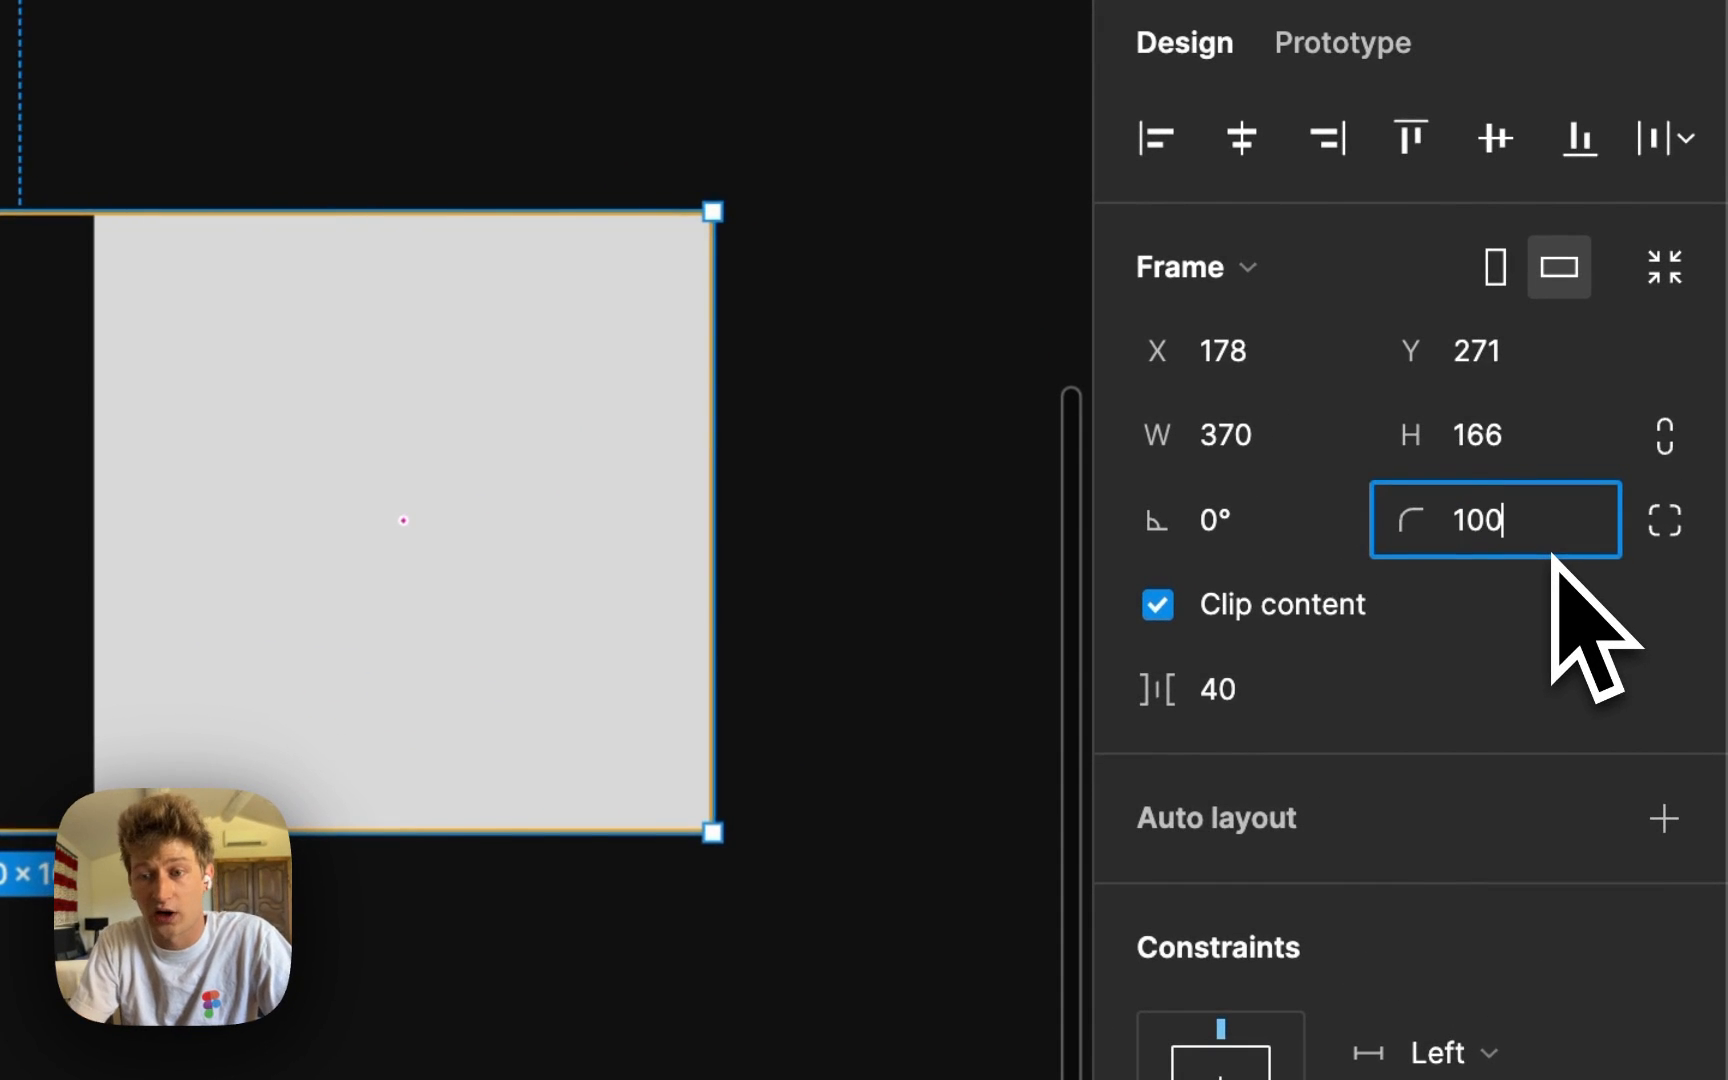
key(Return)
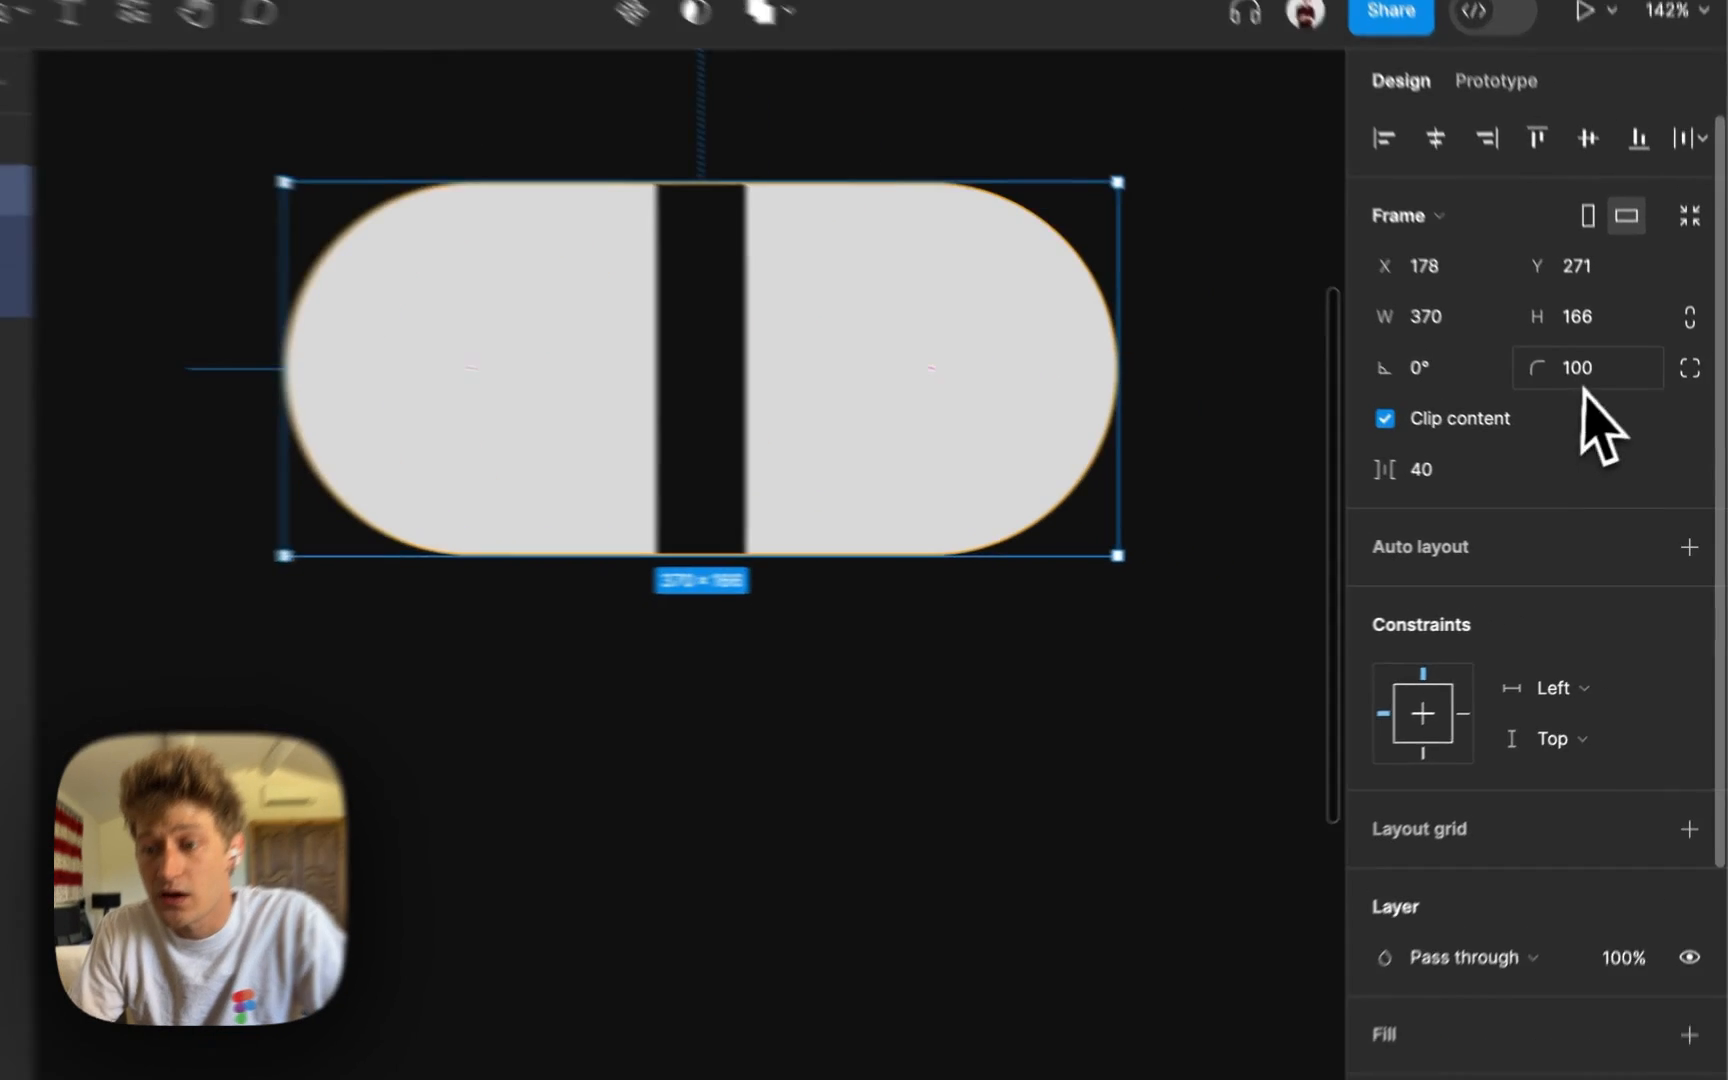
Step: Reset the frame's corner radius to 0 and deselect the frame
click(1635, 404)
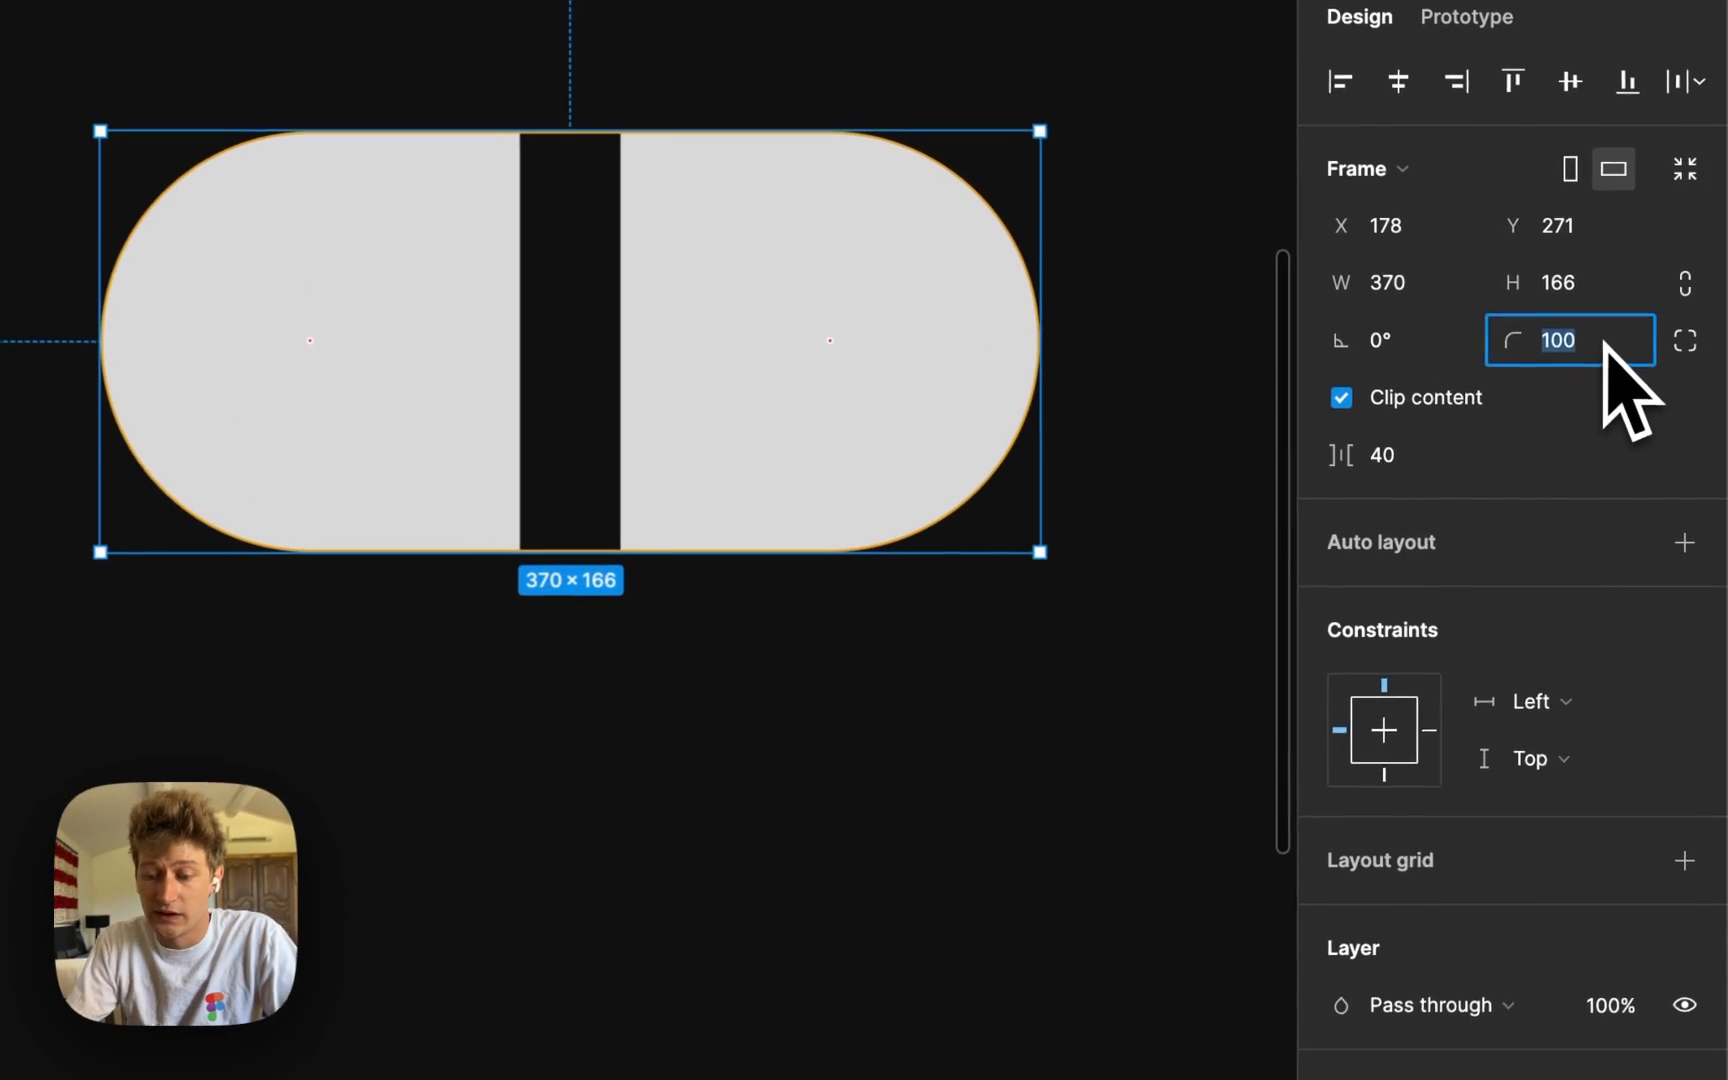
text(0)
key(Return)
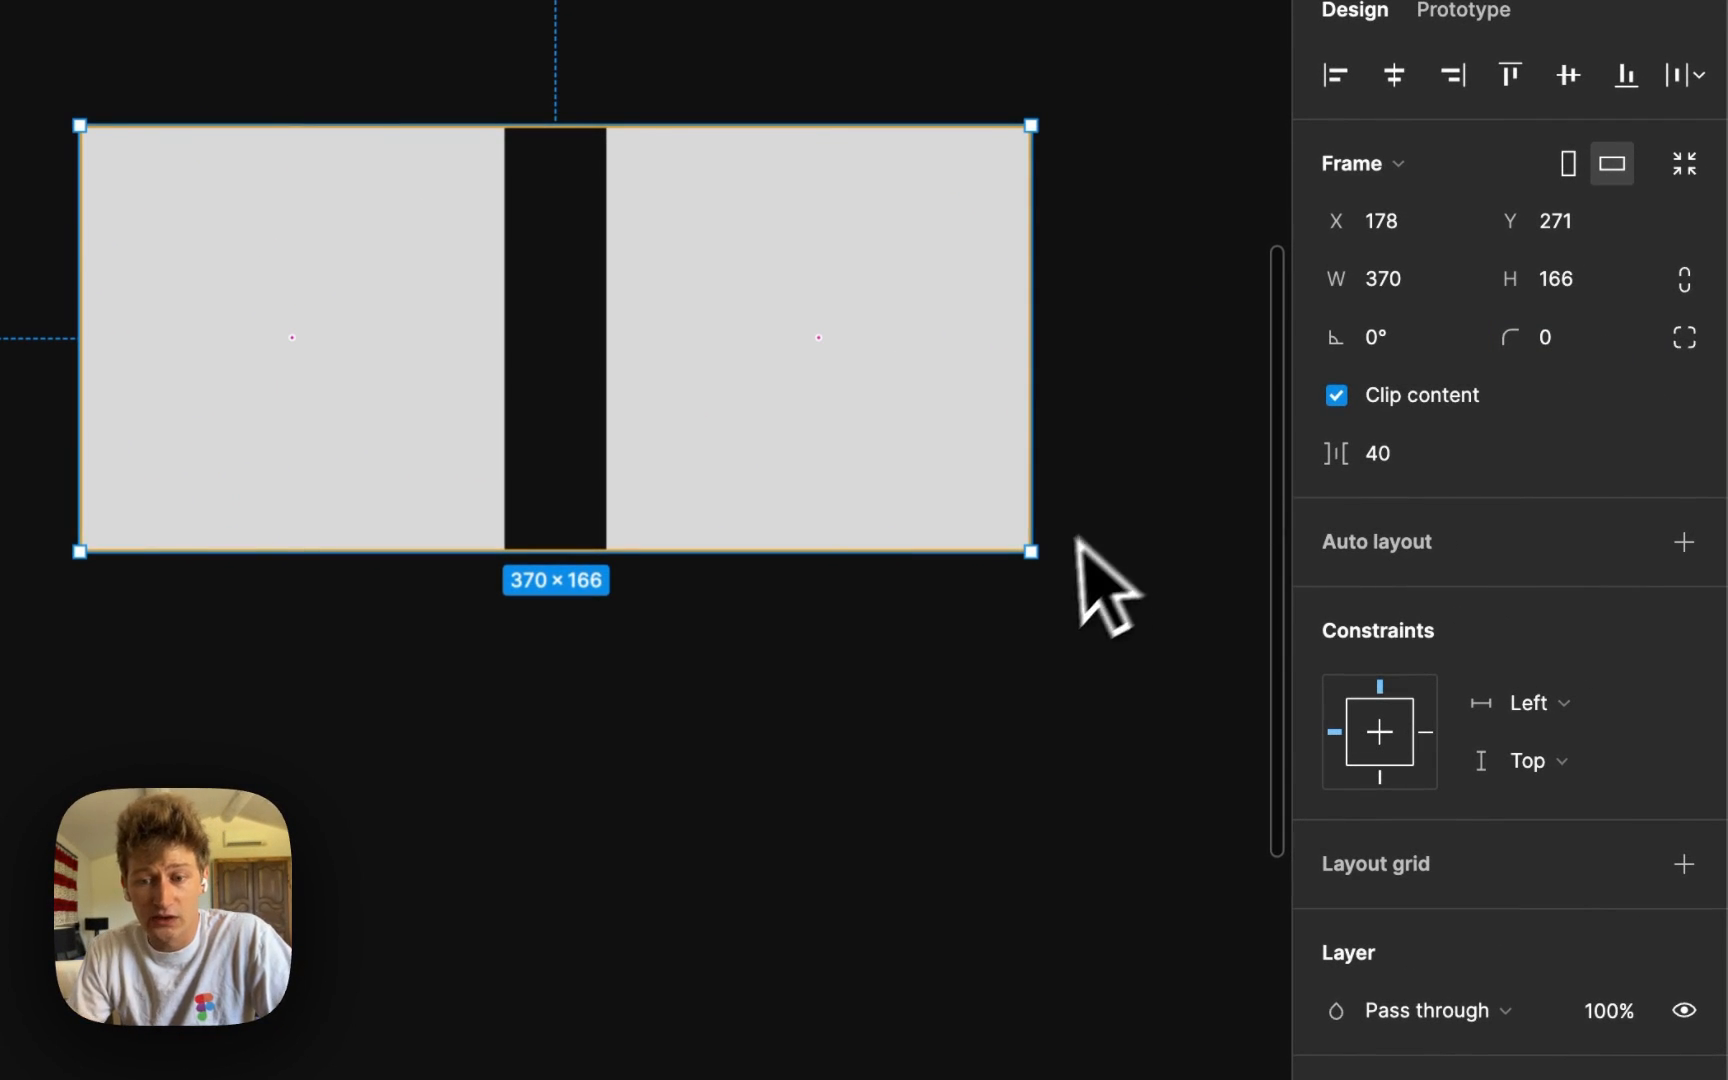
click(945, 690)
Step: Fill the frame with the Secondary Gray library colour, then deselect it
click(690, 364)
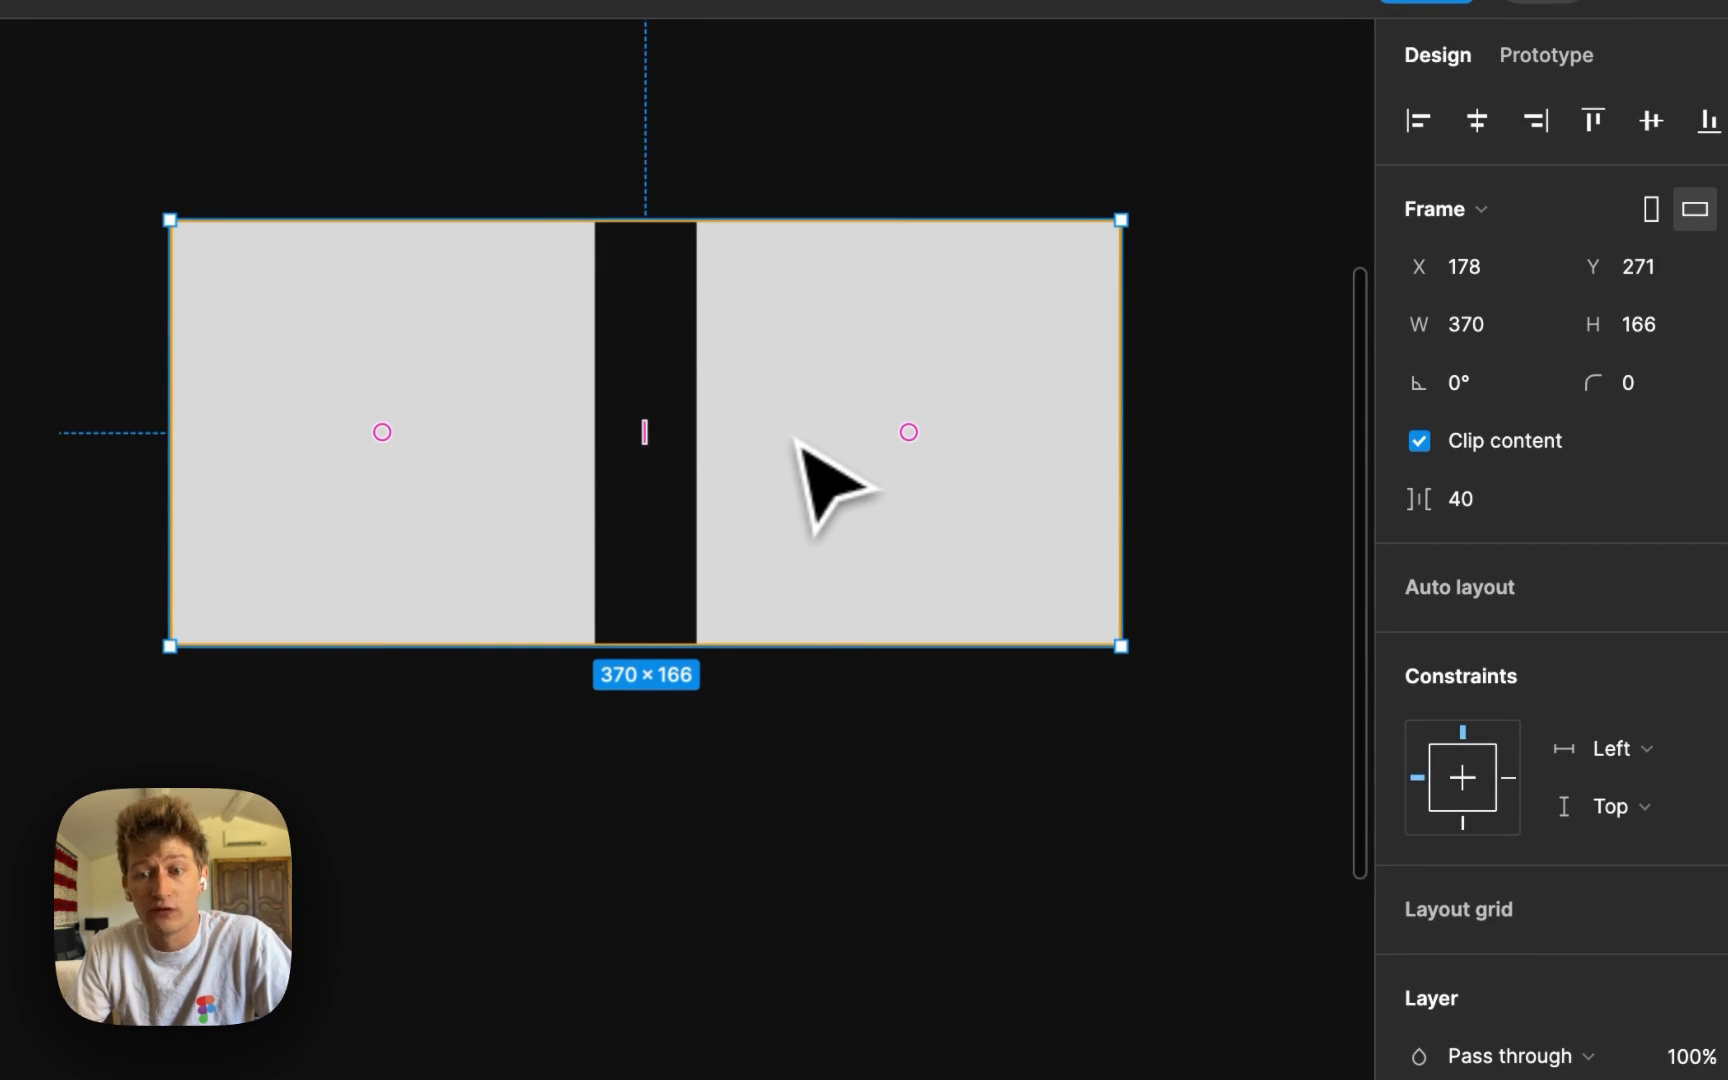
drag(833, 308, 817, 284)
scroll(1485, 758, down, 3)
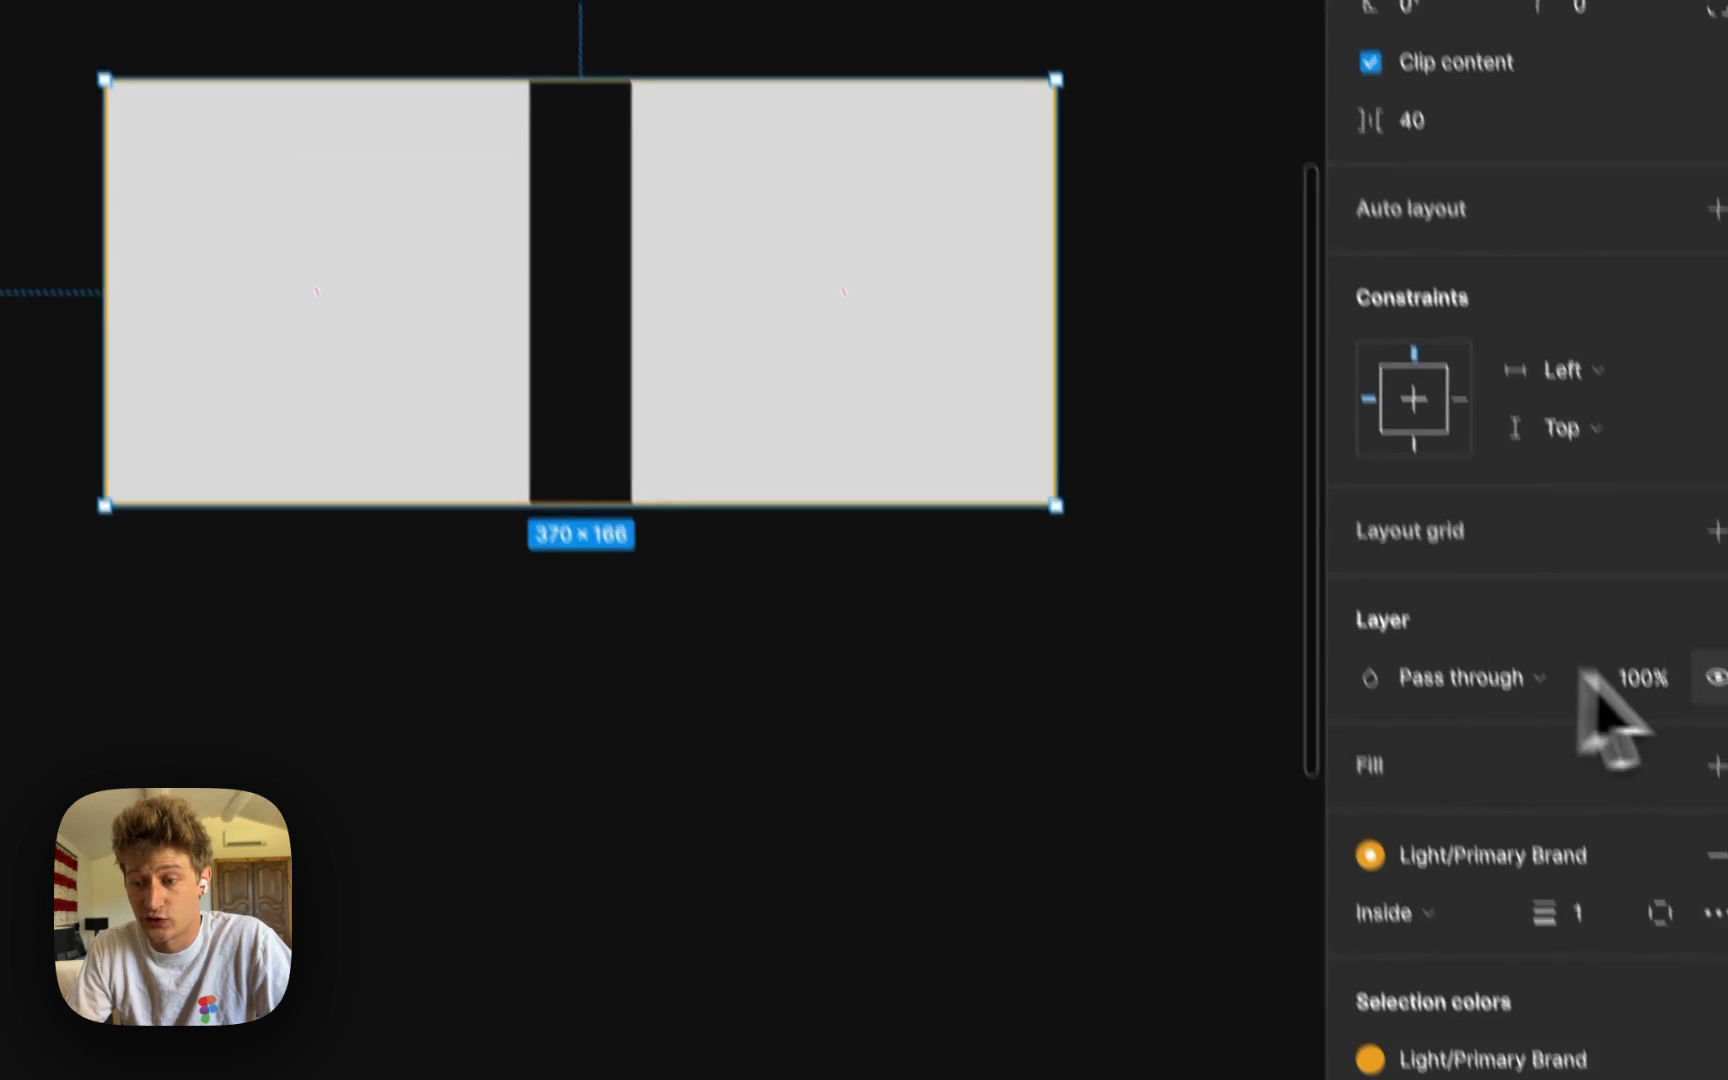
click(1628, 690)
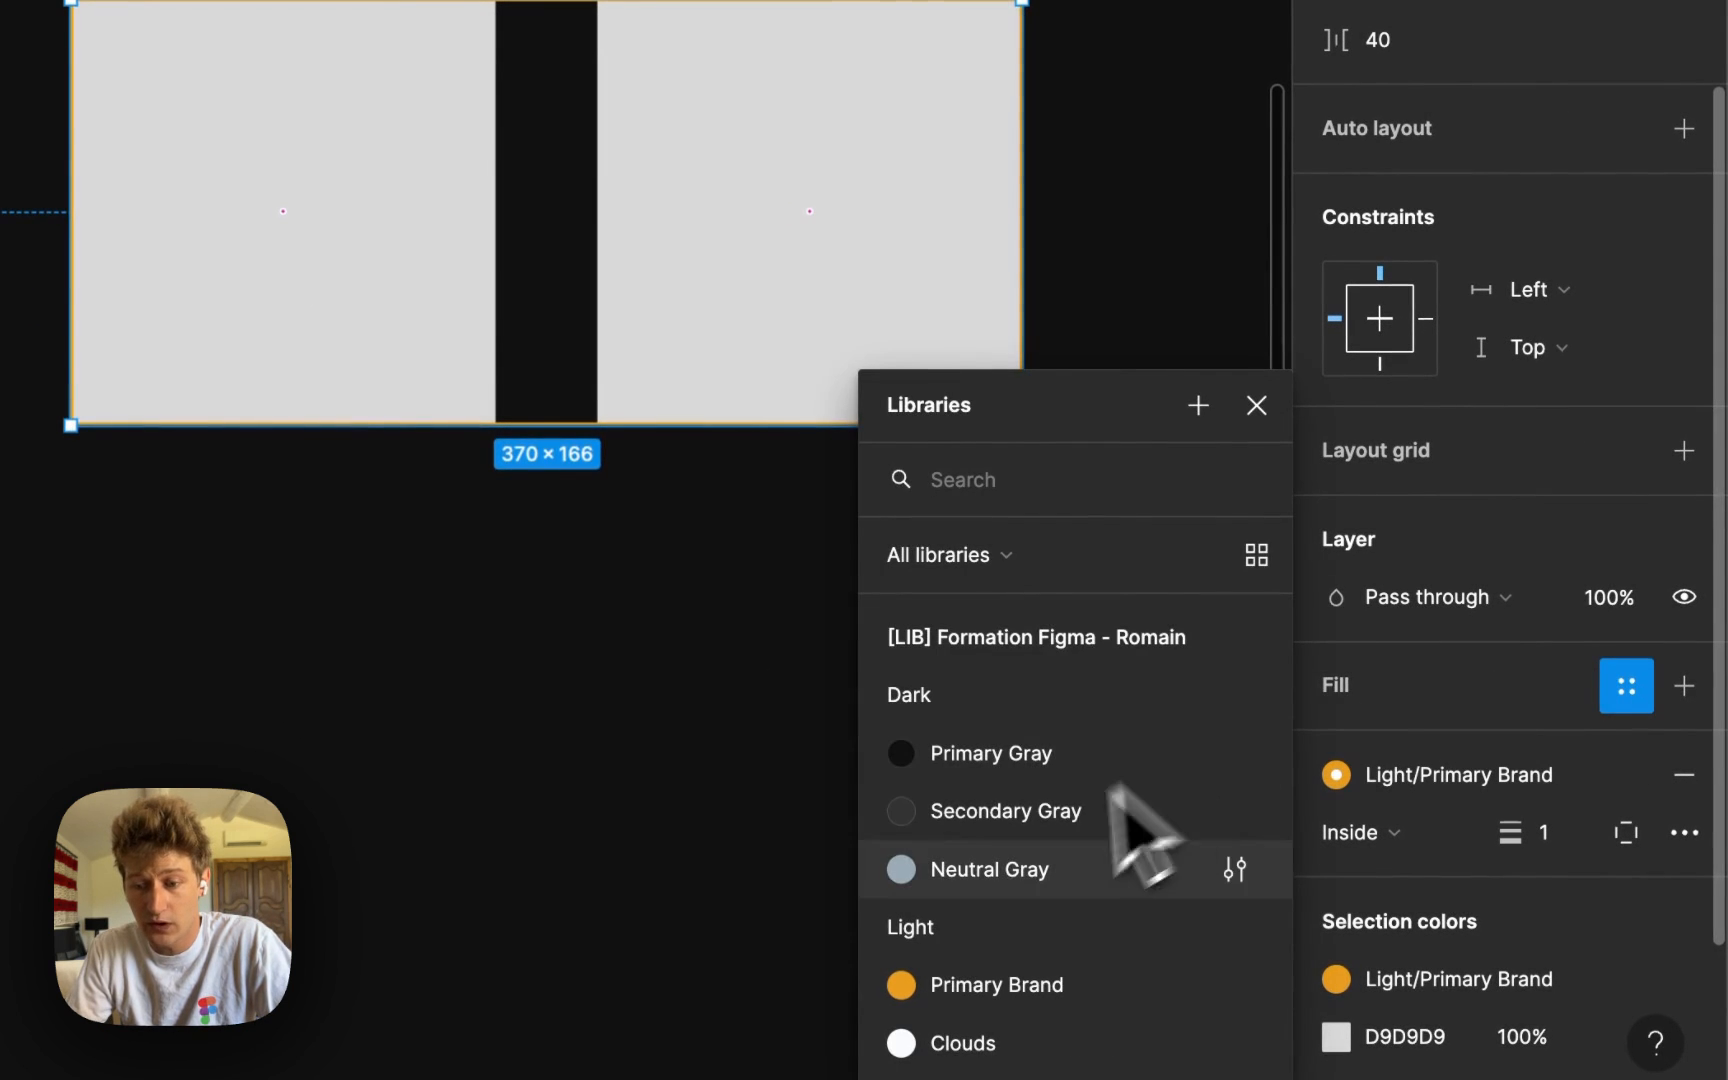
click(1085, 812)
click(860, 699)
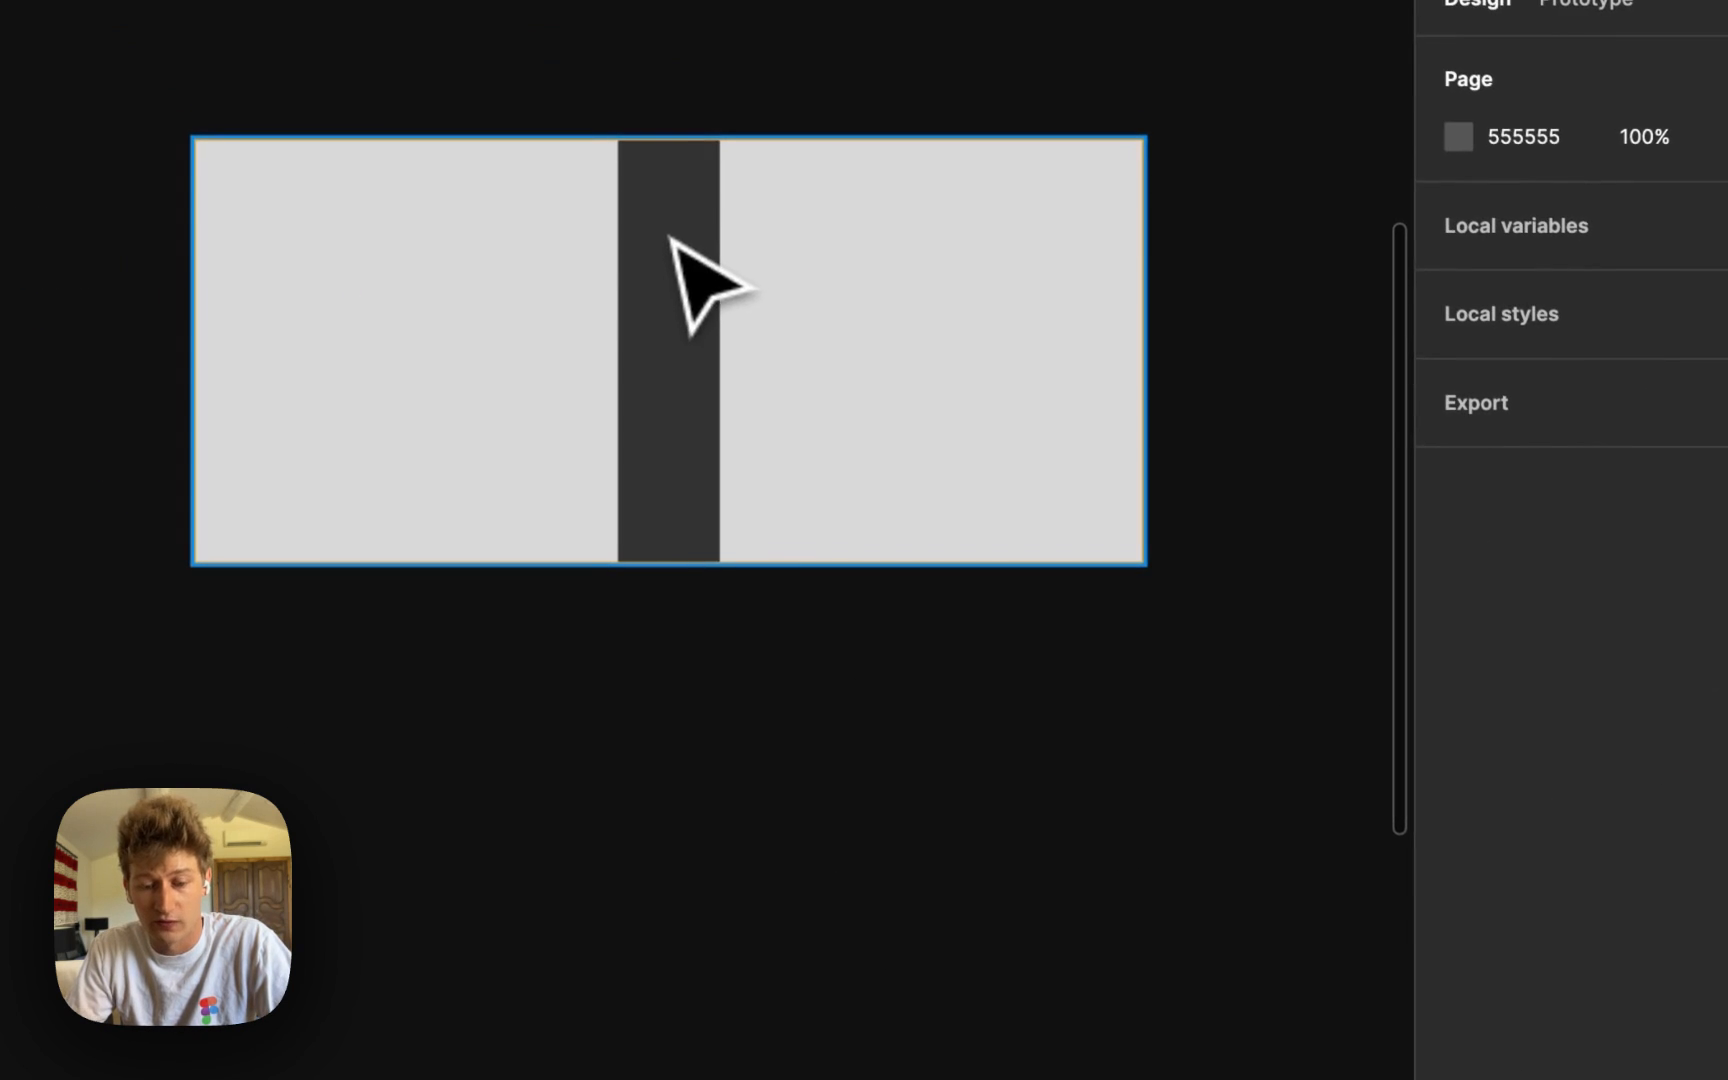
Step: Set the horizontal spacing between the two squares in the frame to 64
click(797, 277)
drag(899, 370, 887, 463)
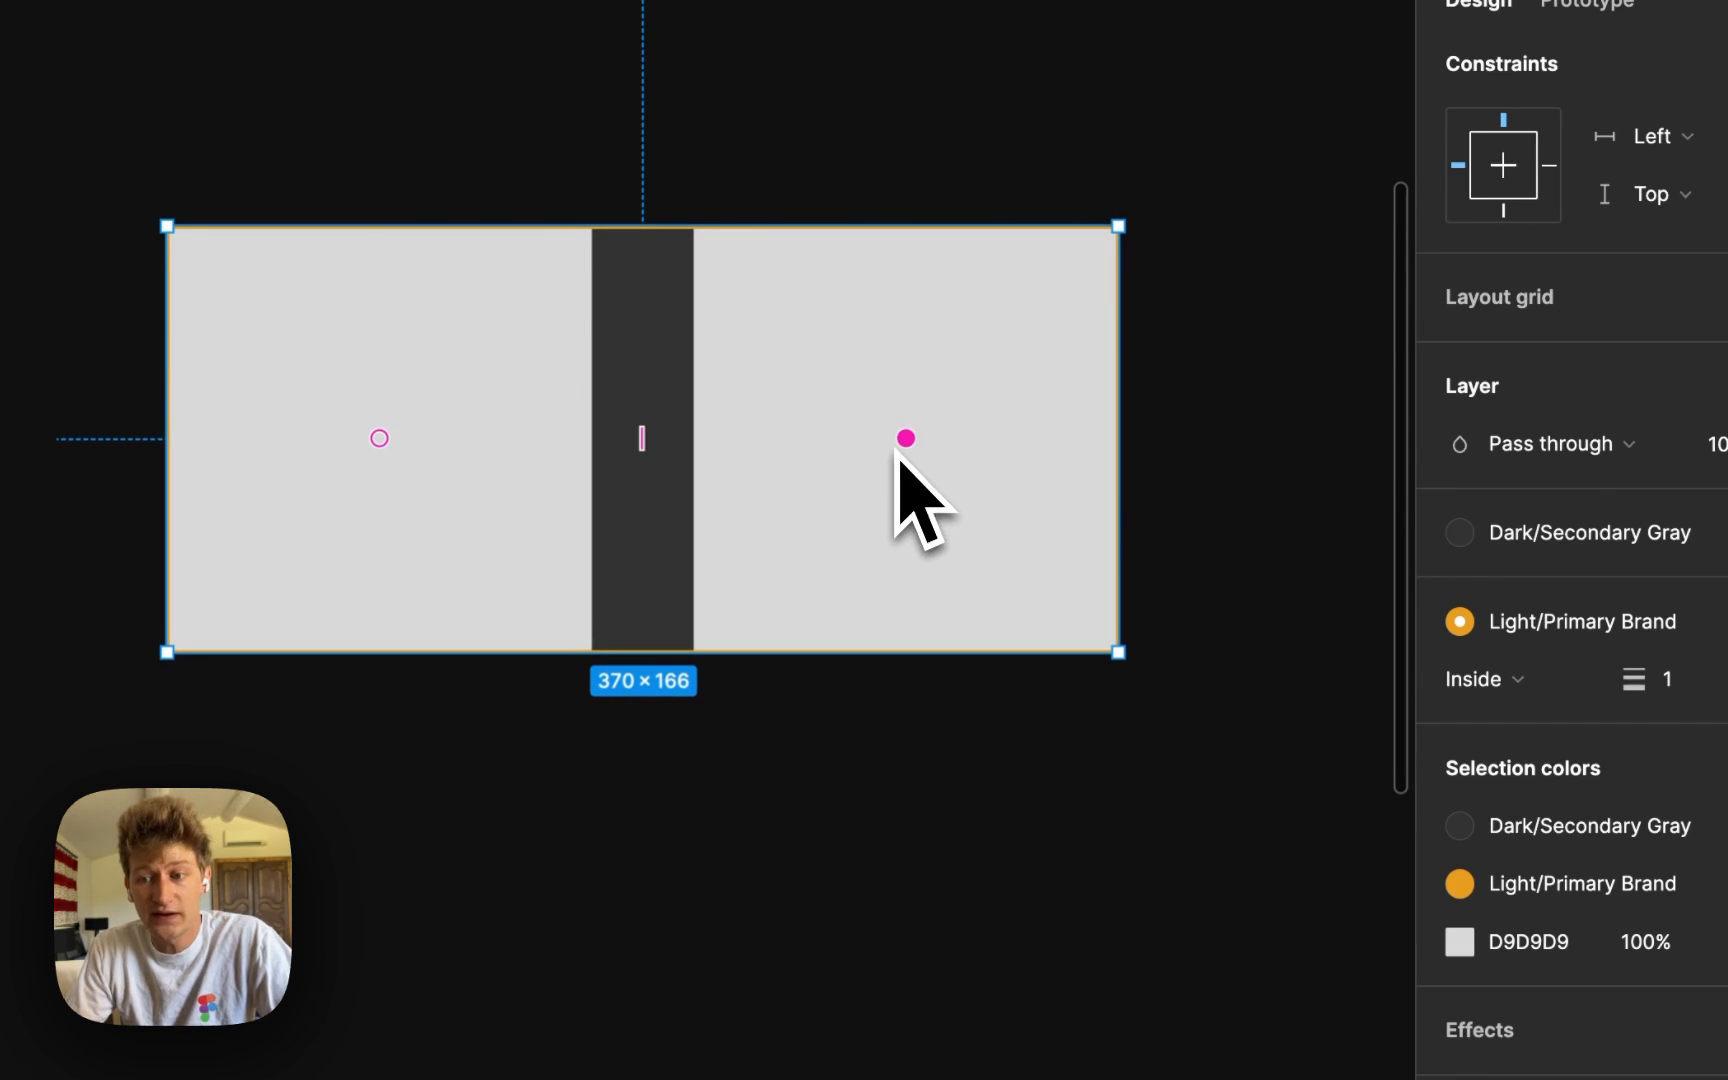
click(870, 195)
click(756, 370)
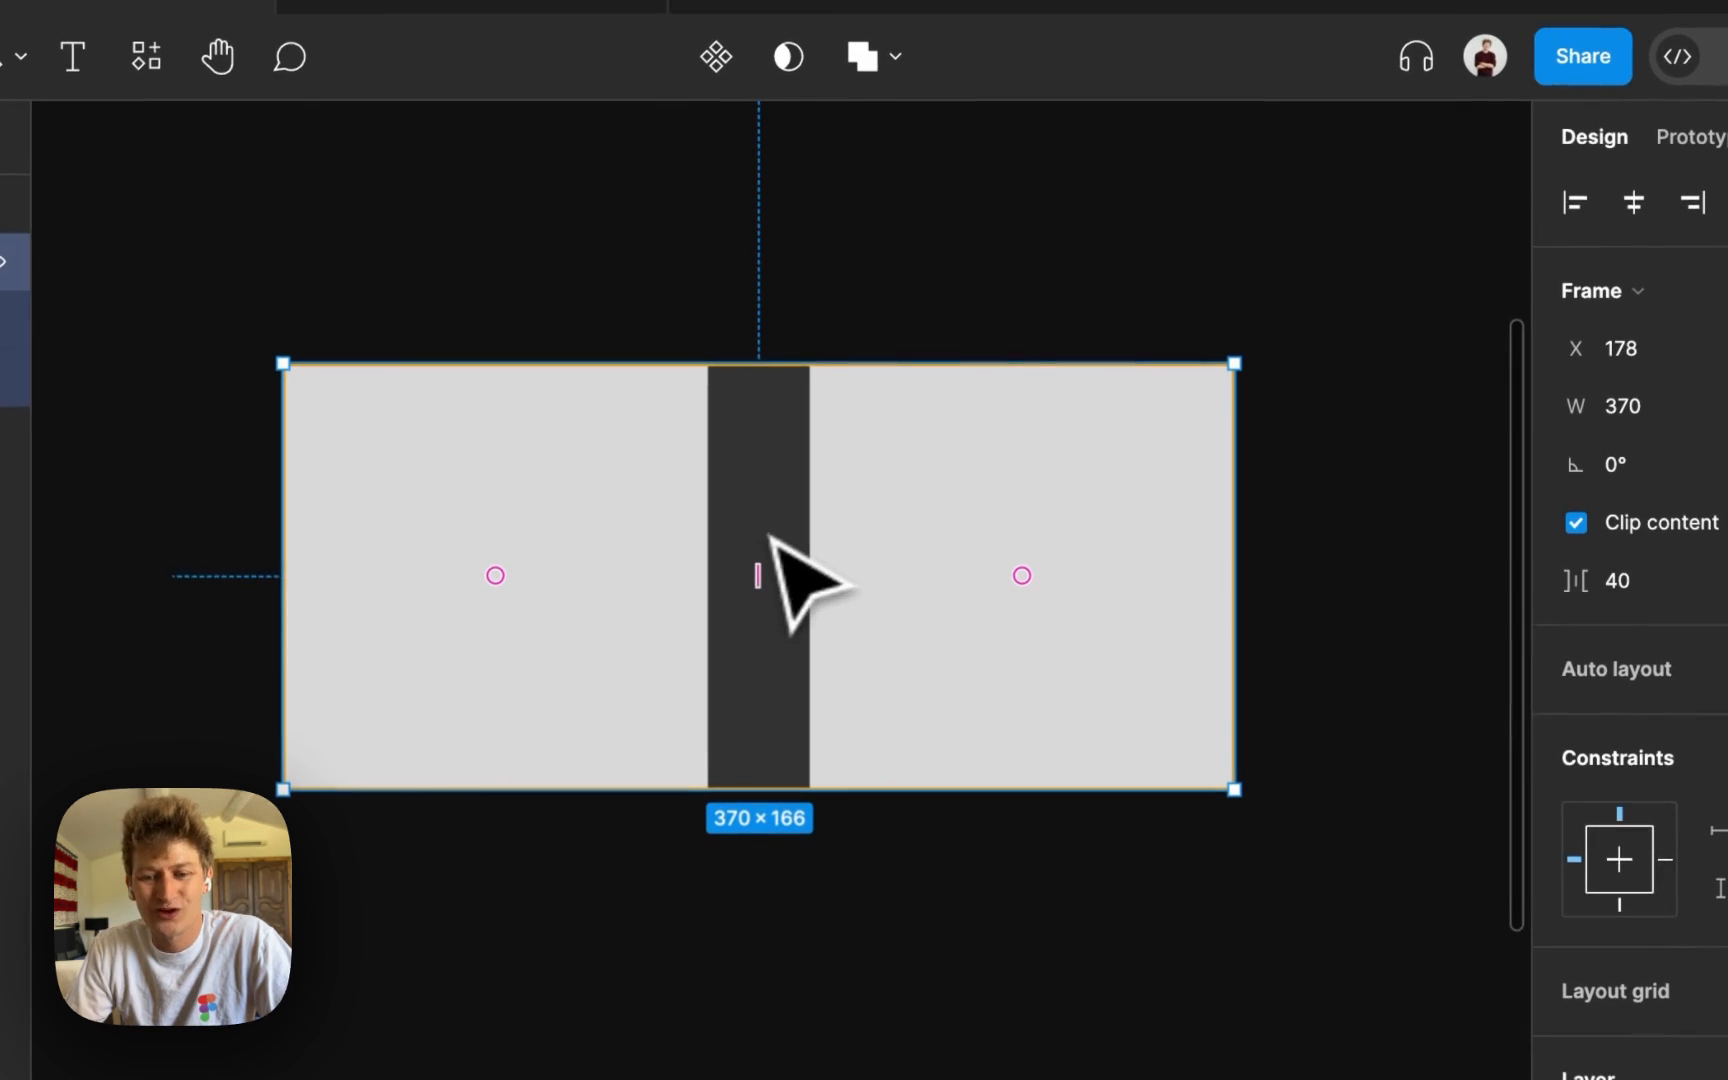
mouse_move(760, 577)
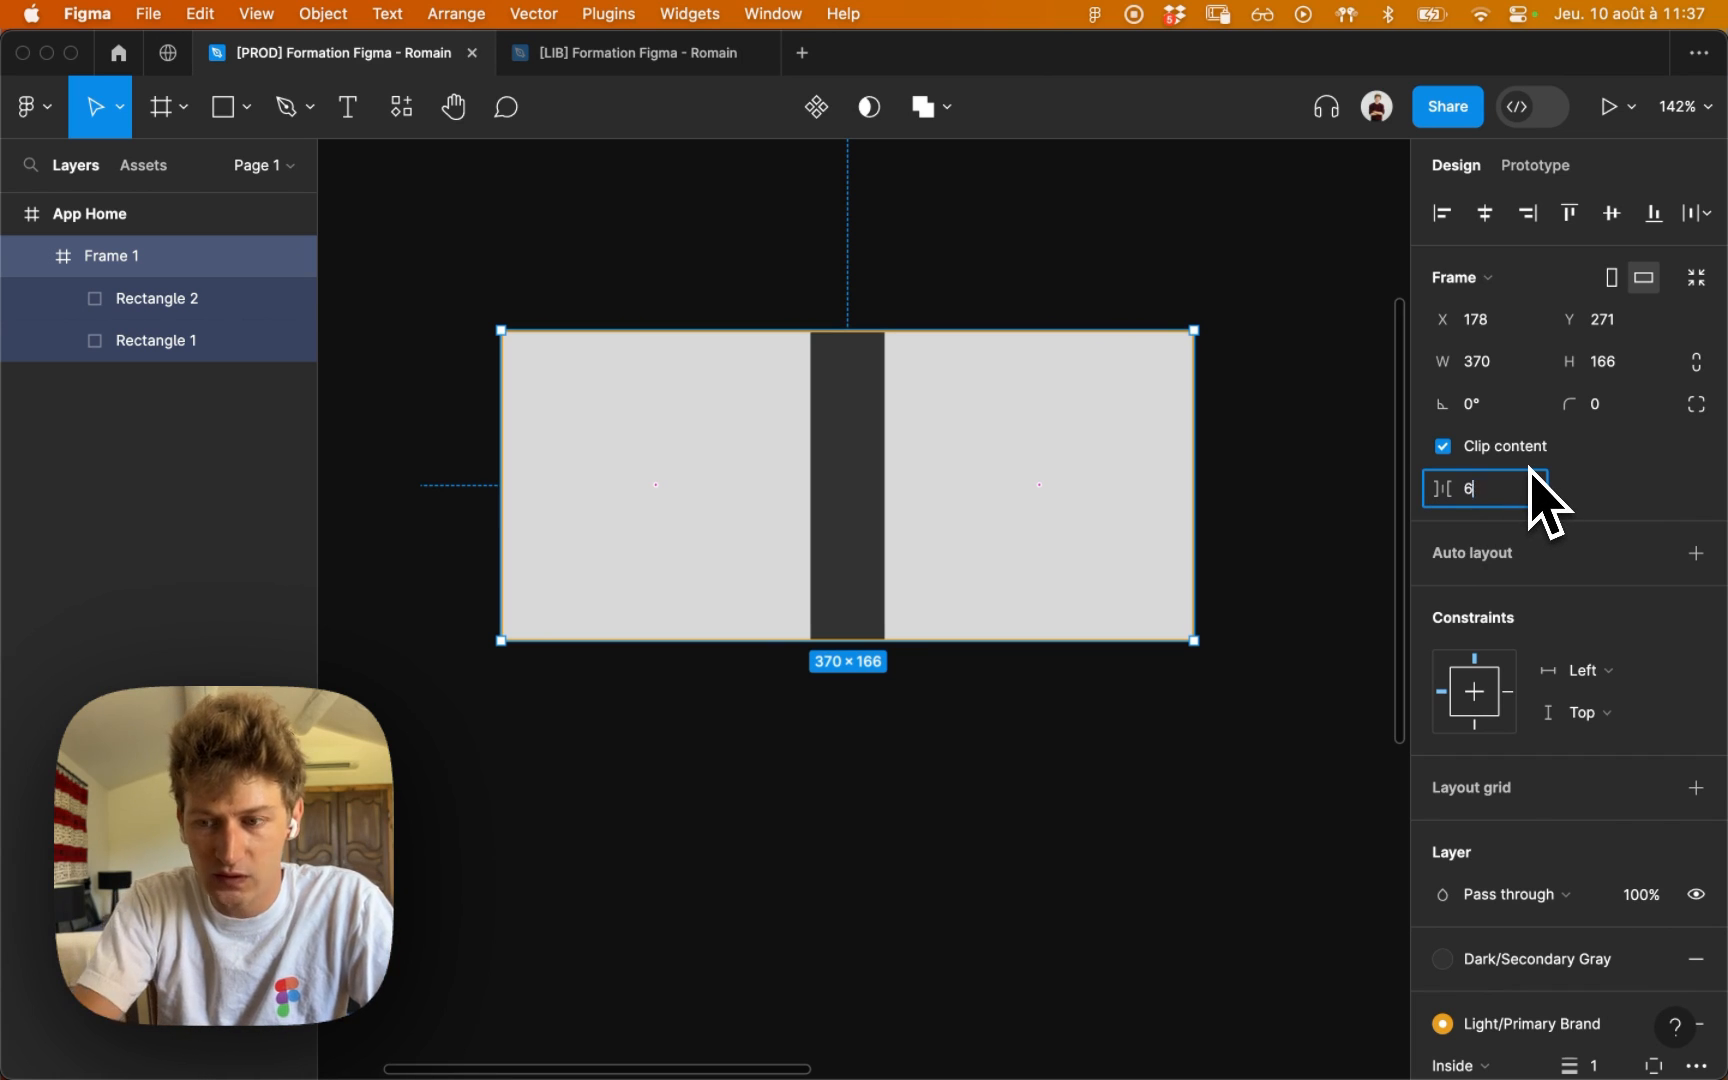
key(Return)
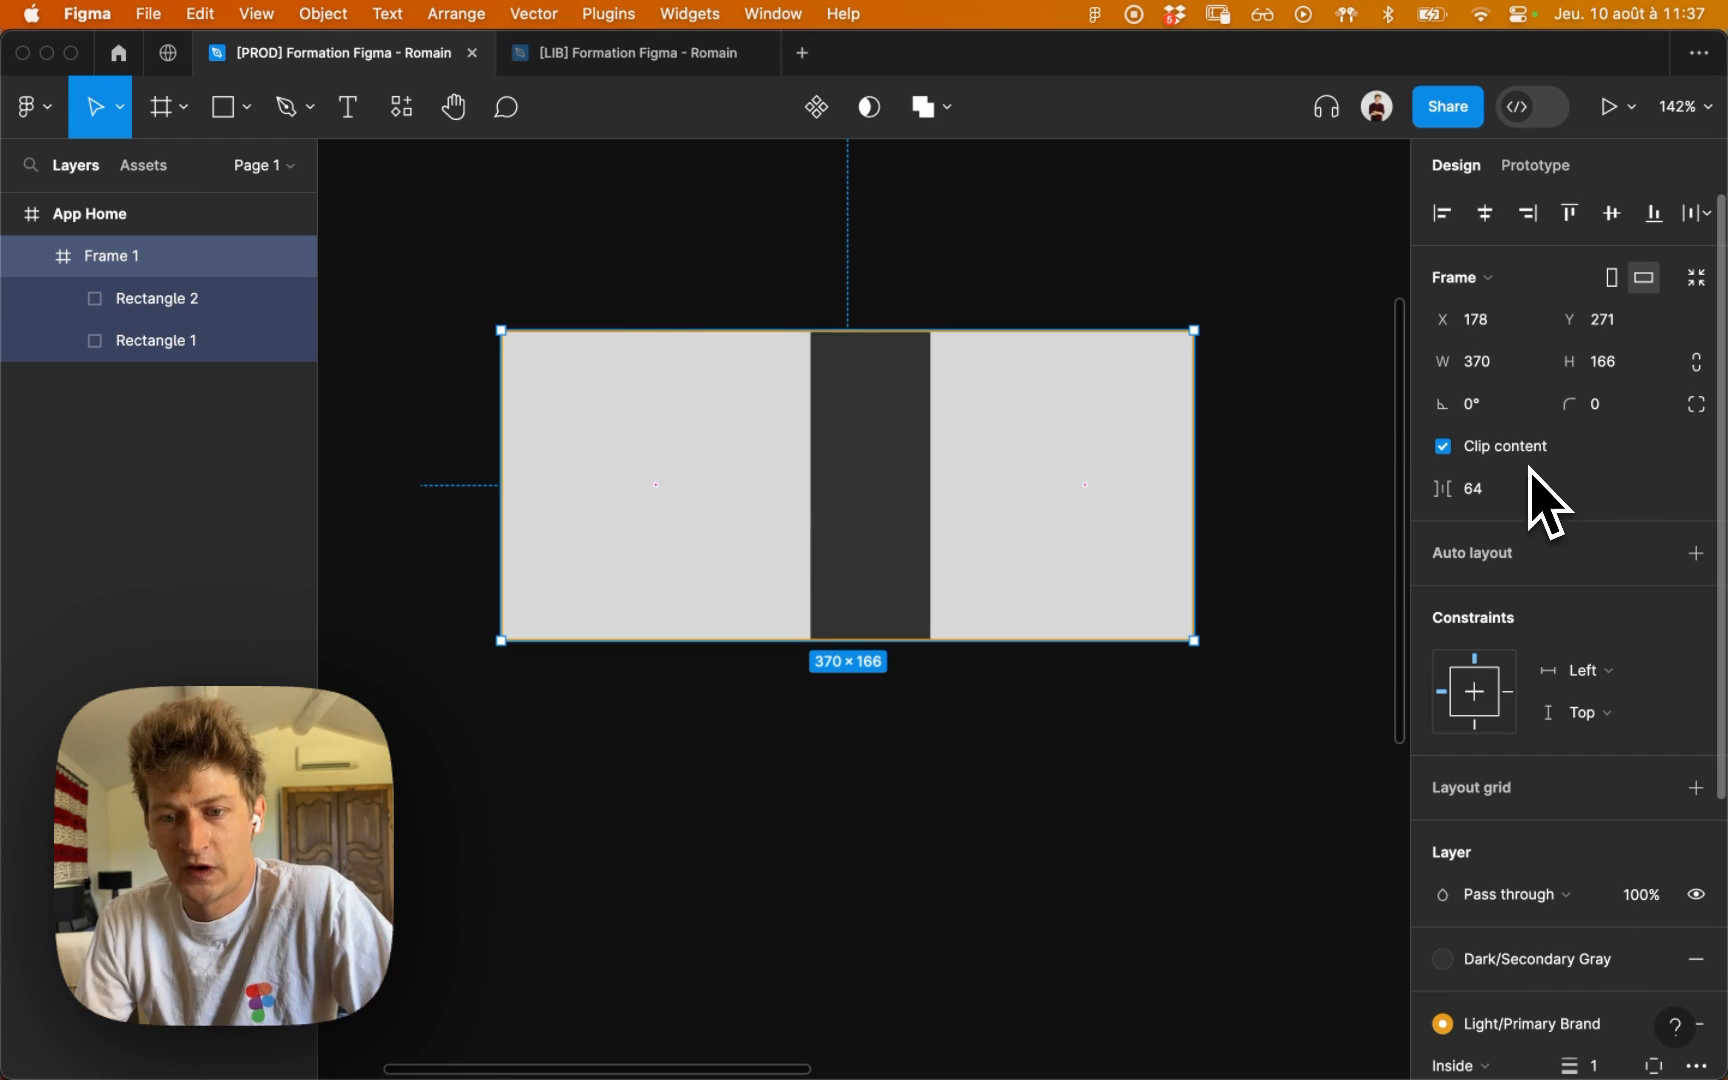
click(1200, 205)
Step: Disable Clip content on the frame and widen the gap between its two squares further
click(1070, 430)
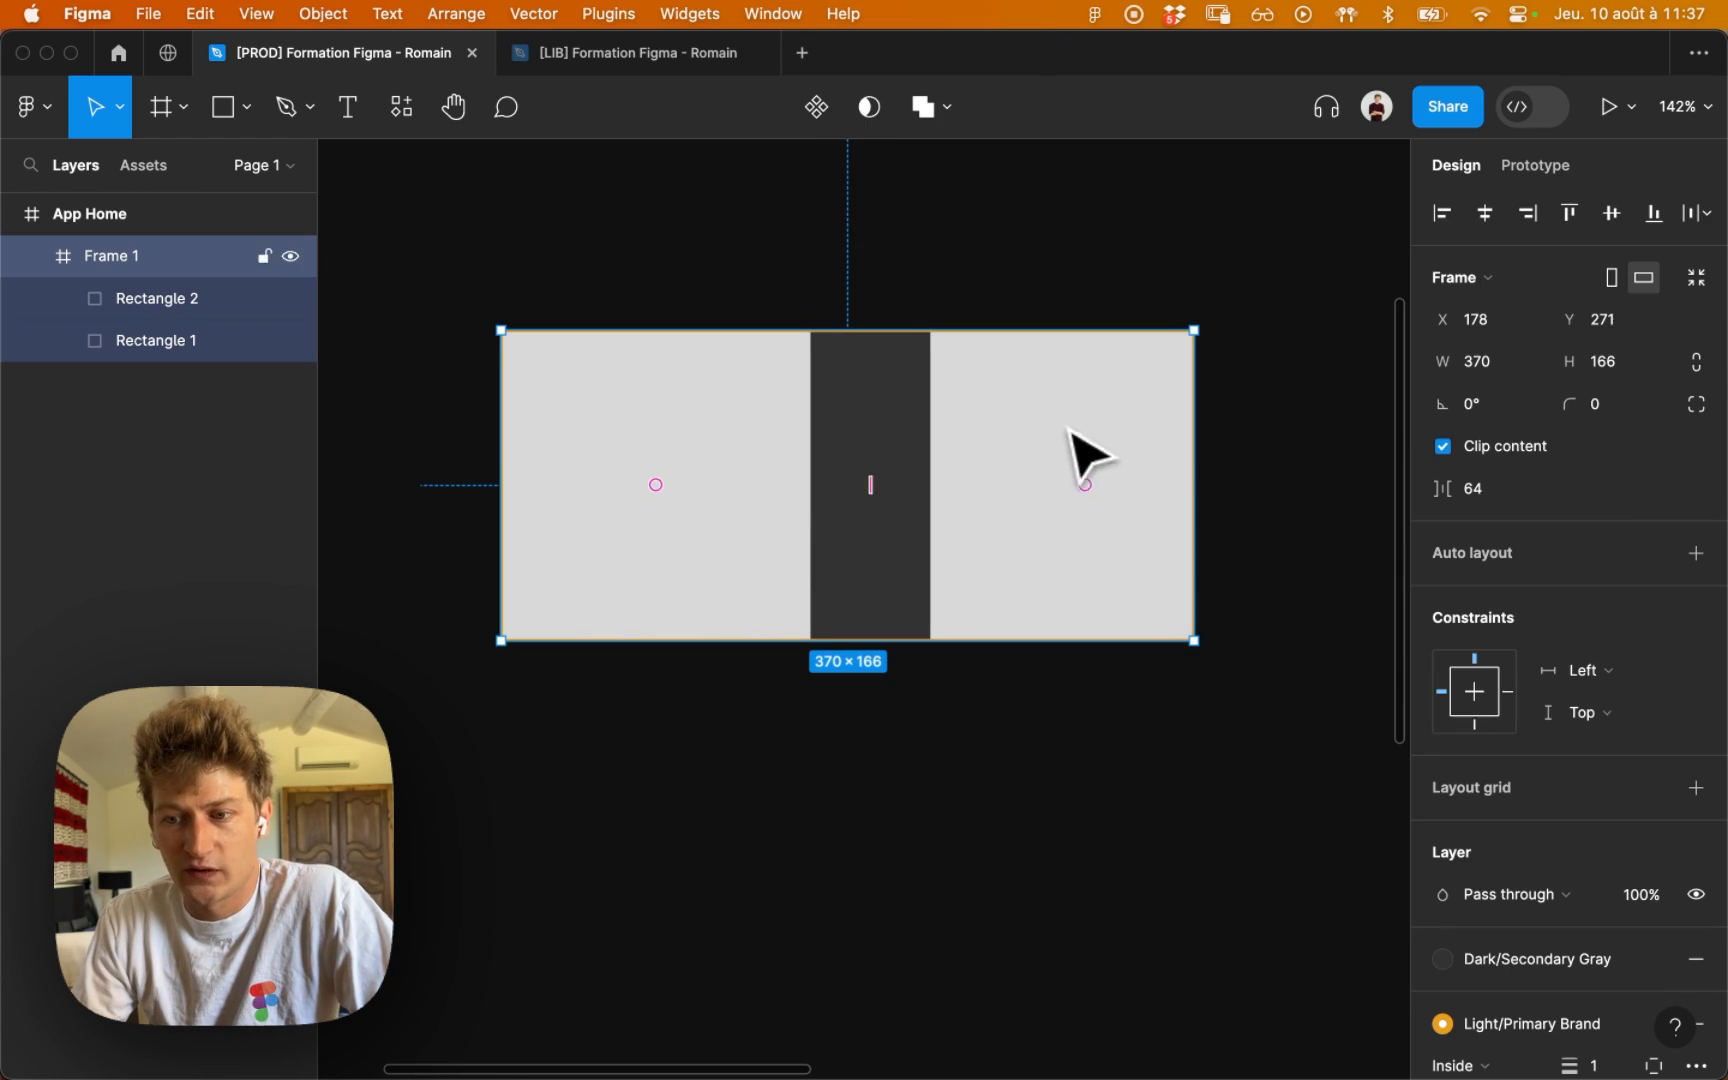
click(1547, 446)
click(1120, 265)
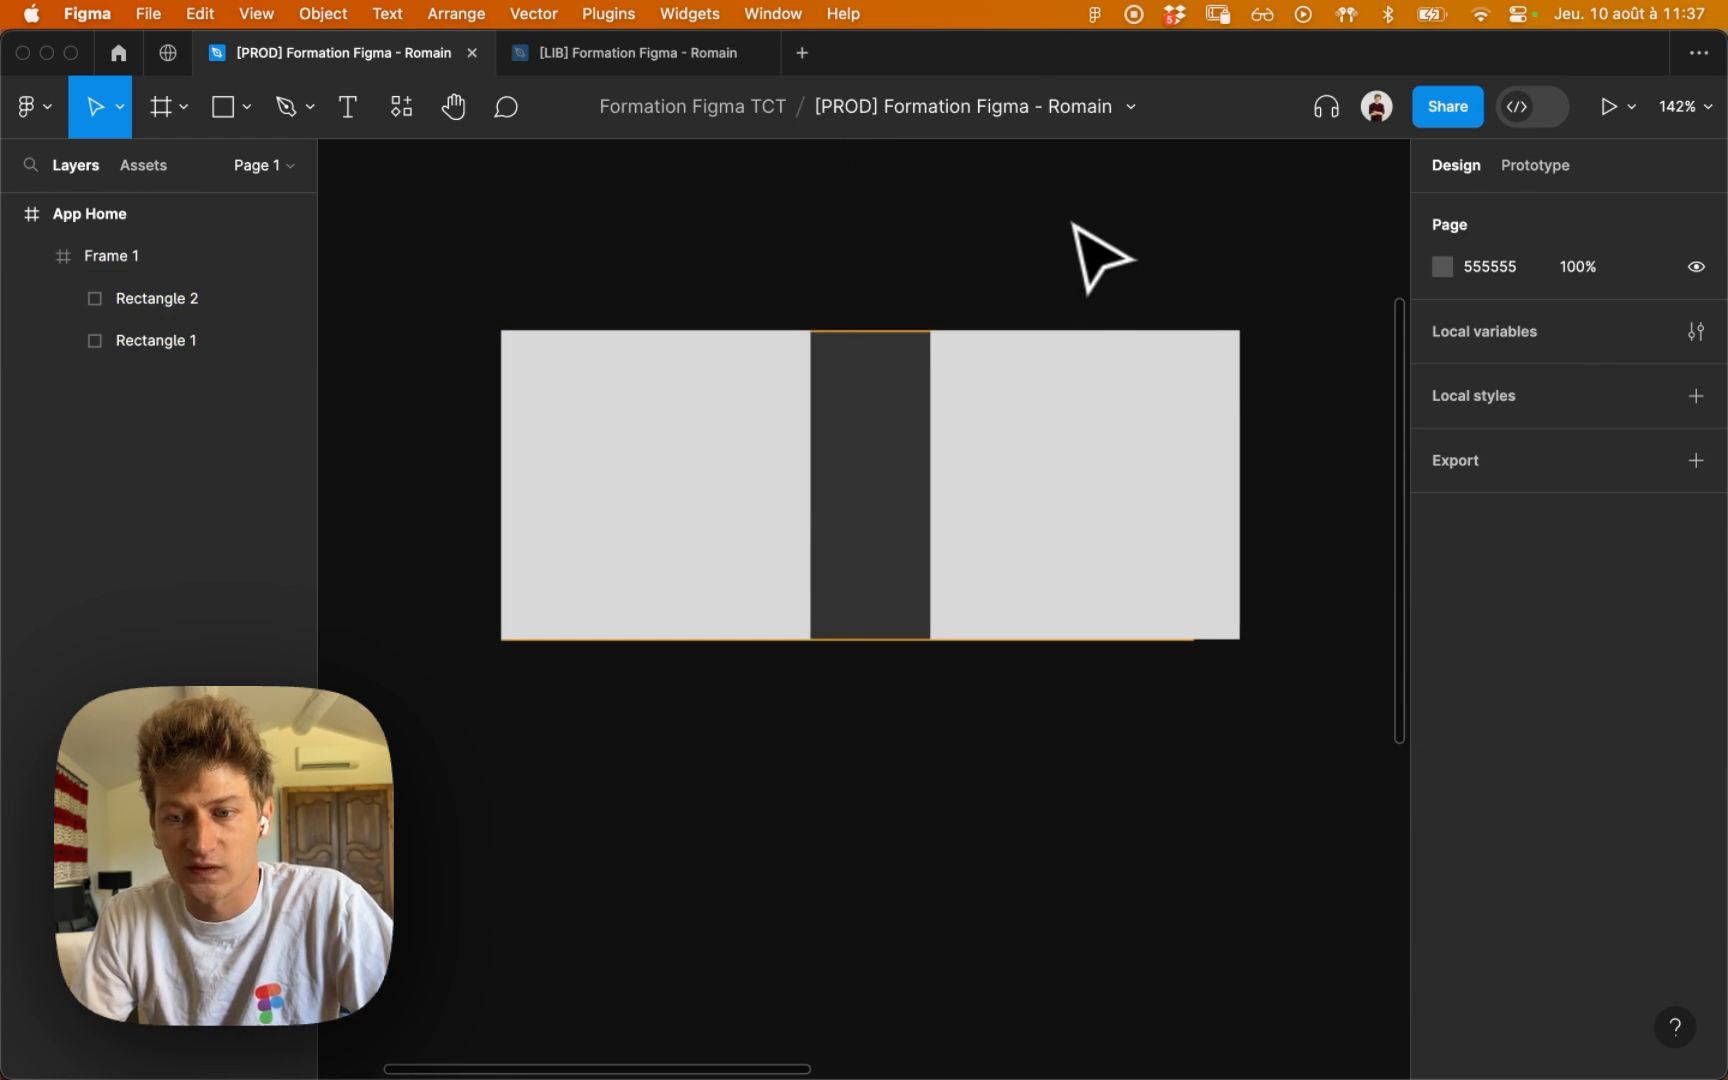
click(1045, 390)
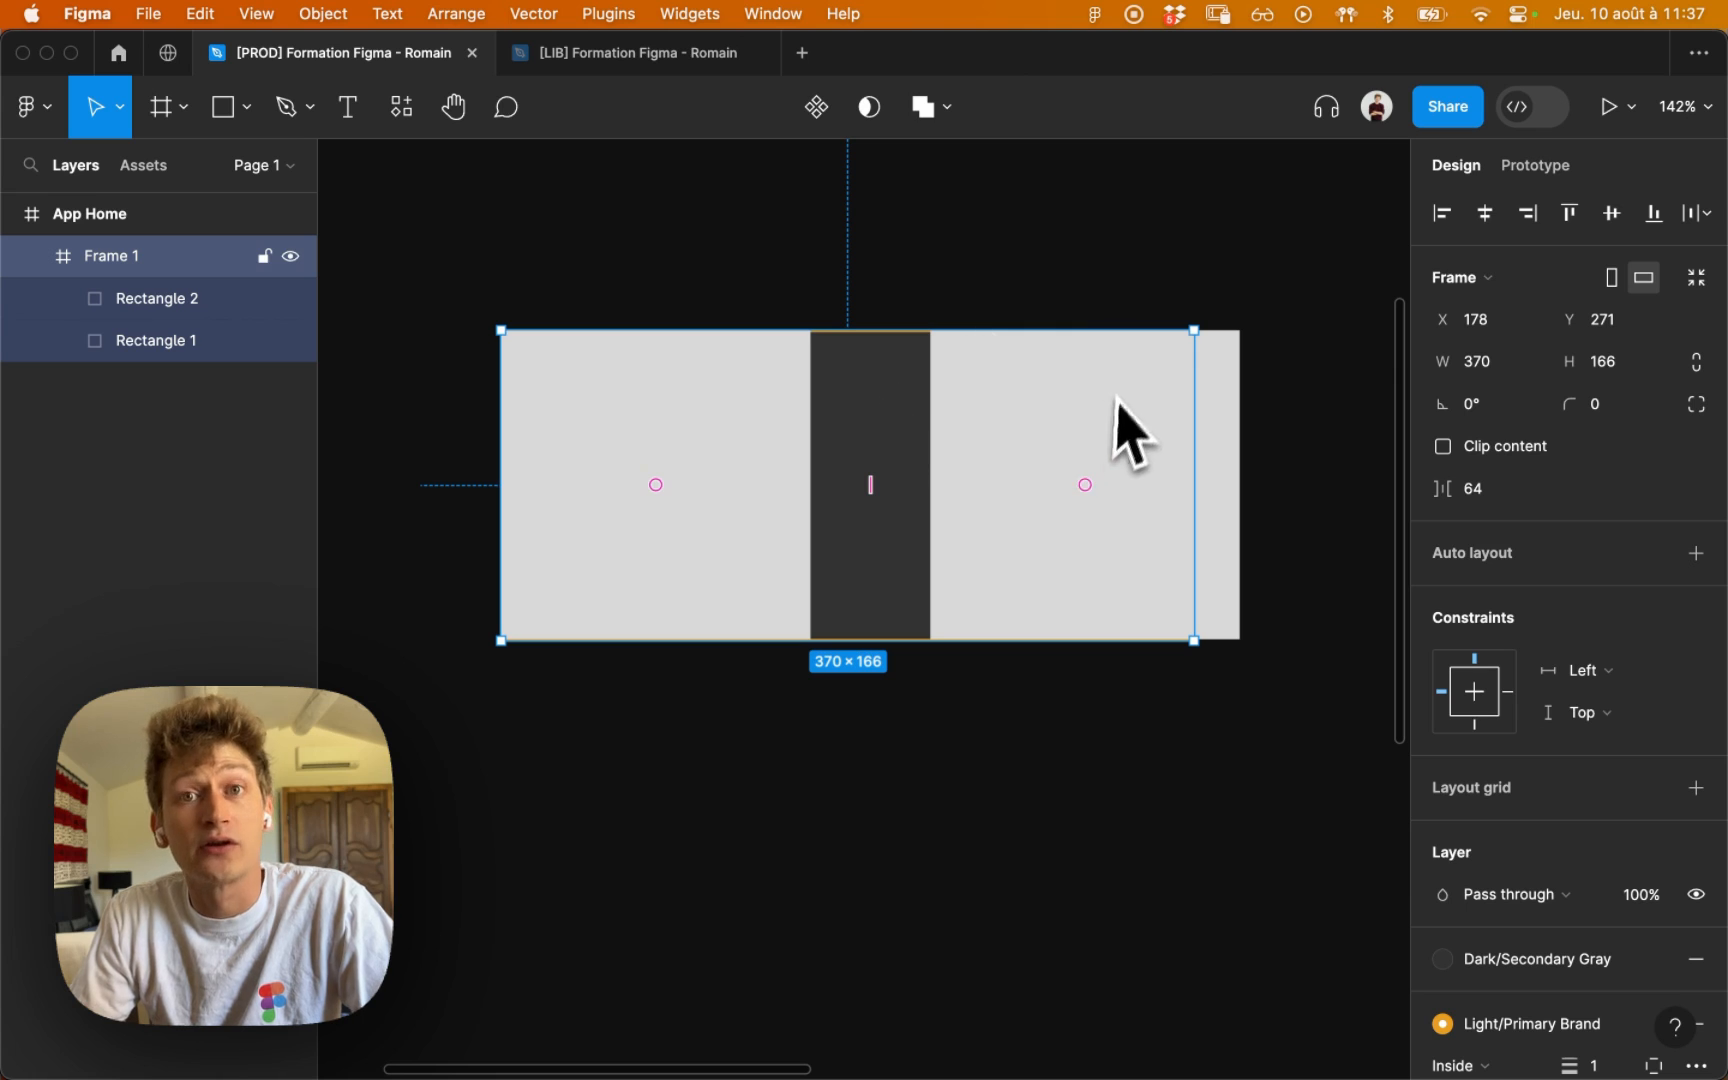
mouse_move(876, 479)
mouse_move(876, 480)
mouse_down()
mouse_move(922, 482)
mouse_move(892, 484)
mouse_up()
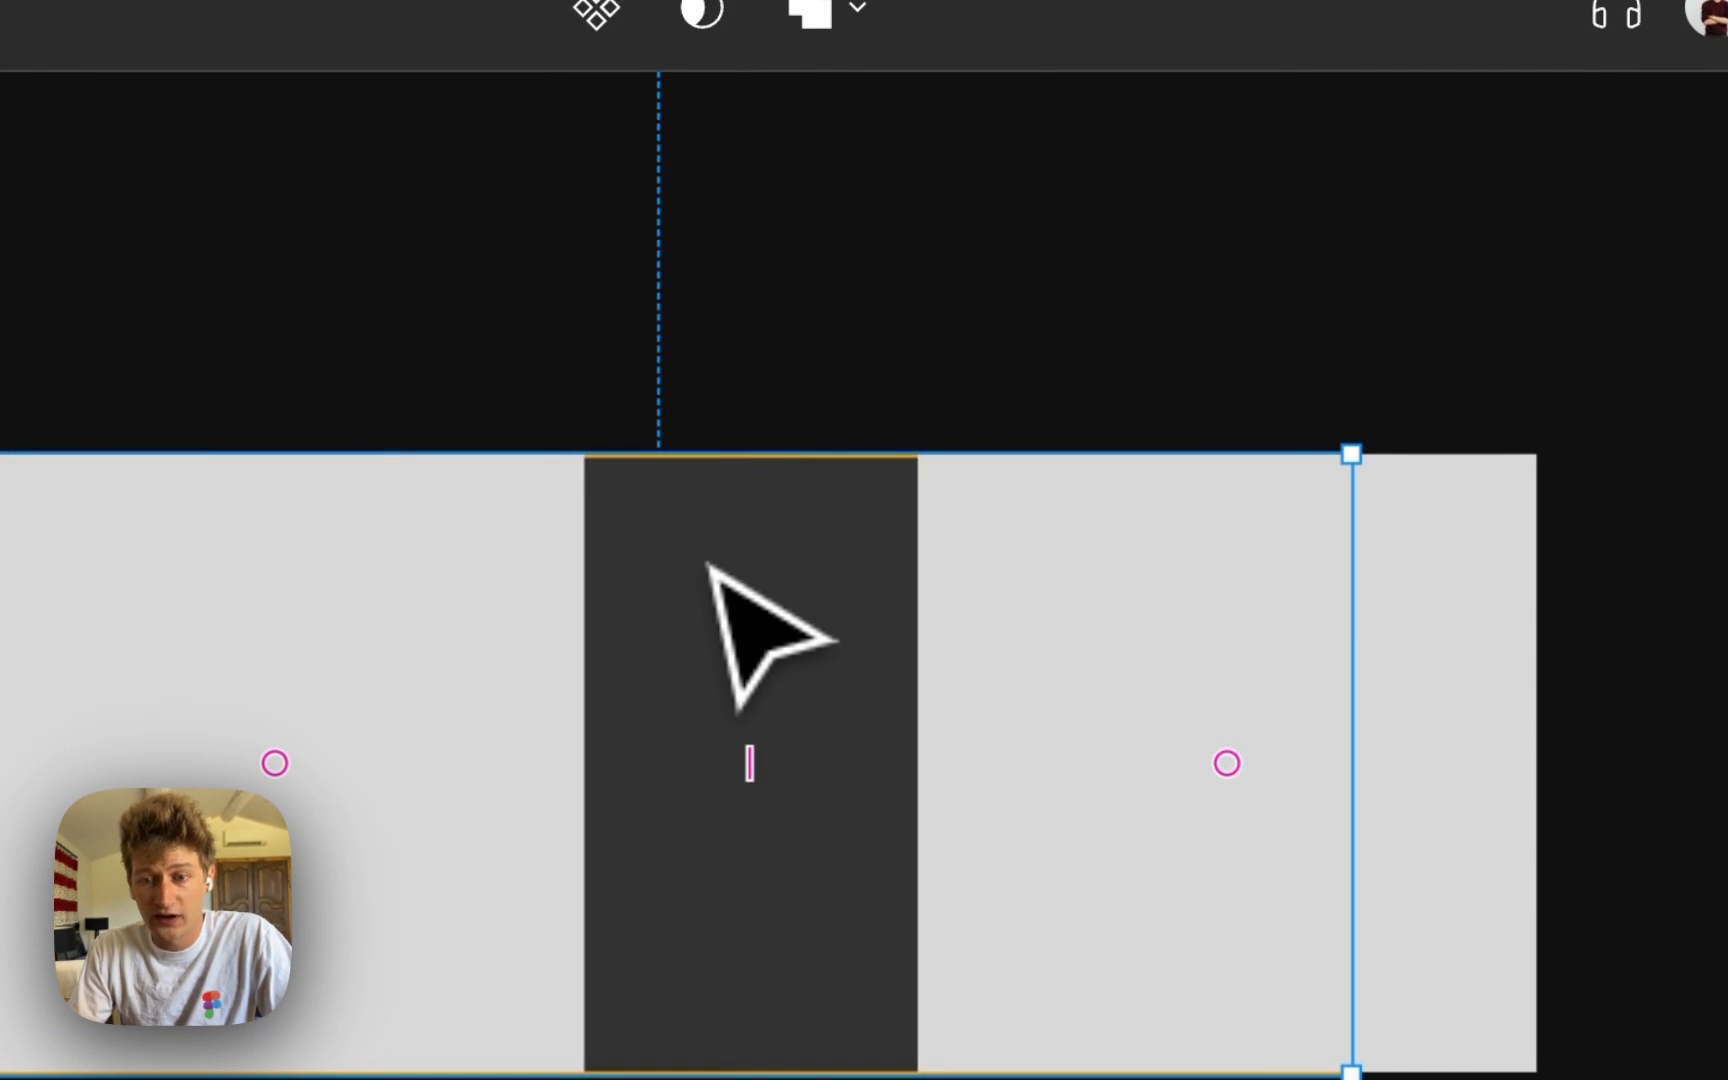
Step: Ungroup the frame and move the right square closer to the left one, leaving a gap of about 47
right_click(645, 655)
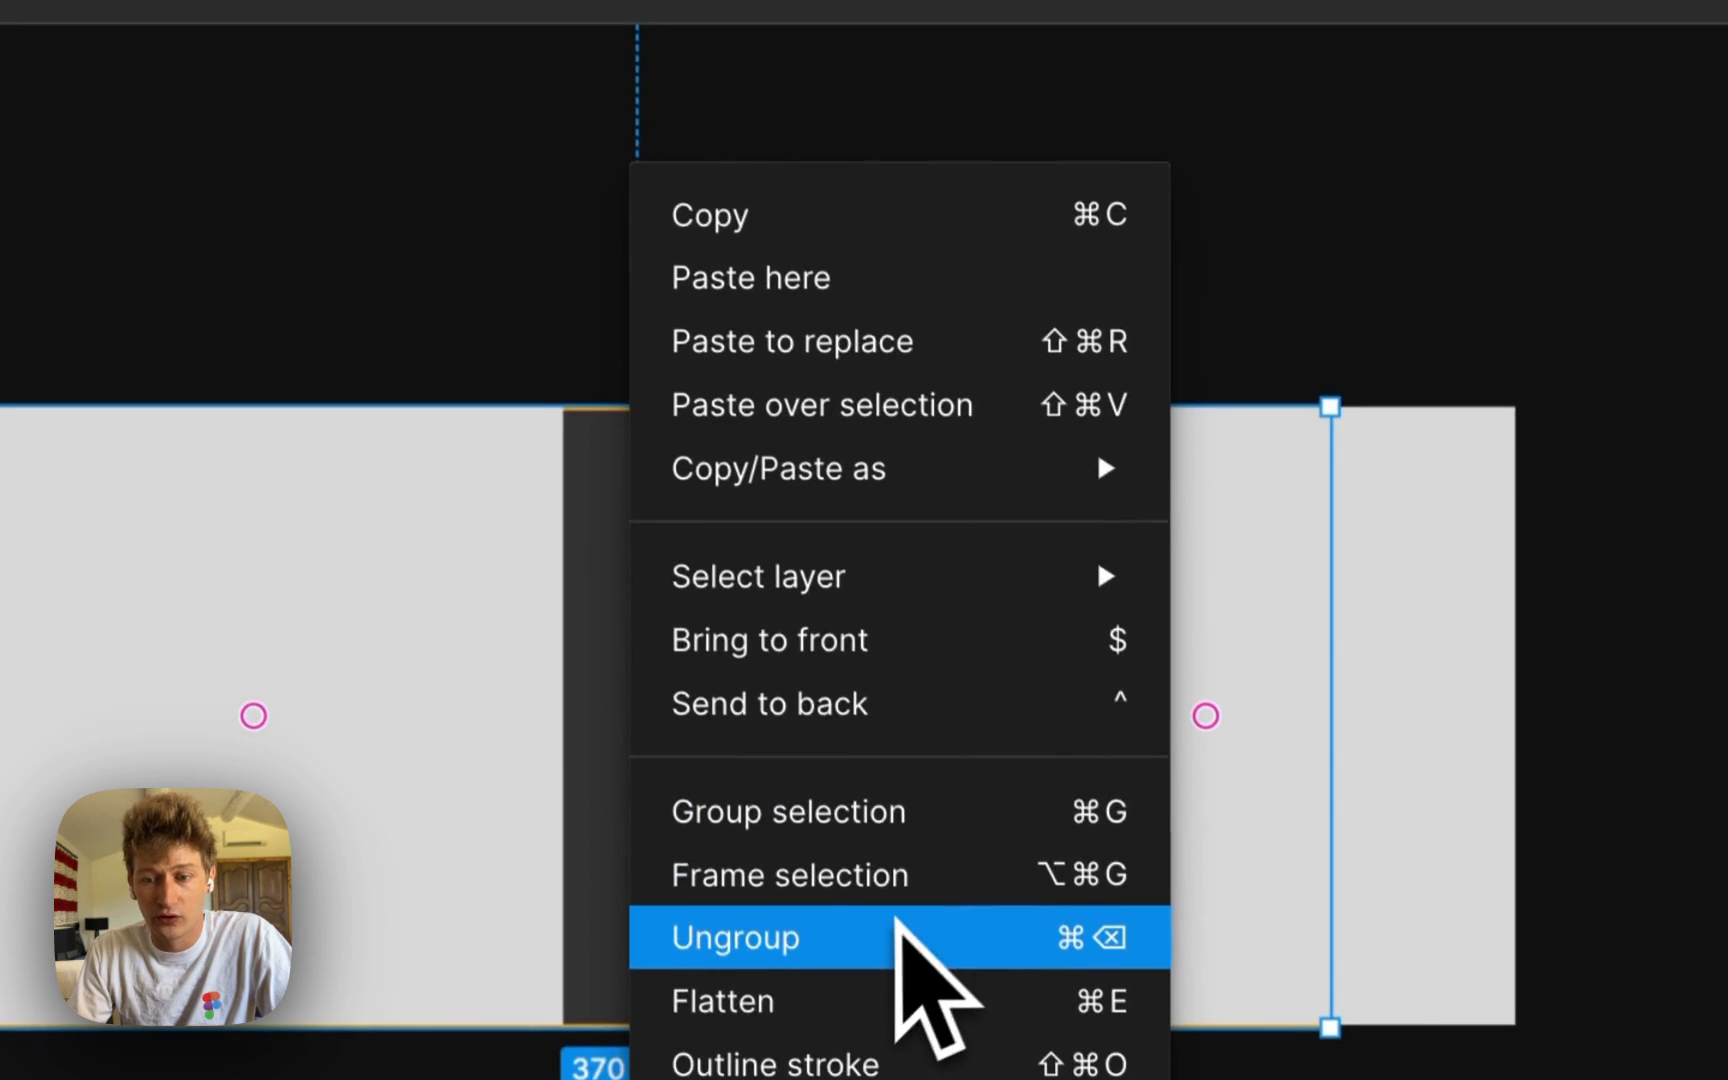
click(896, 920)
click(558, 264)
drag(1189, 487, 1034, 488)
click(926, 245)
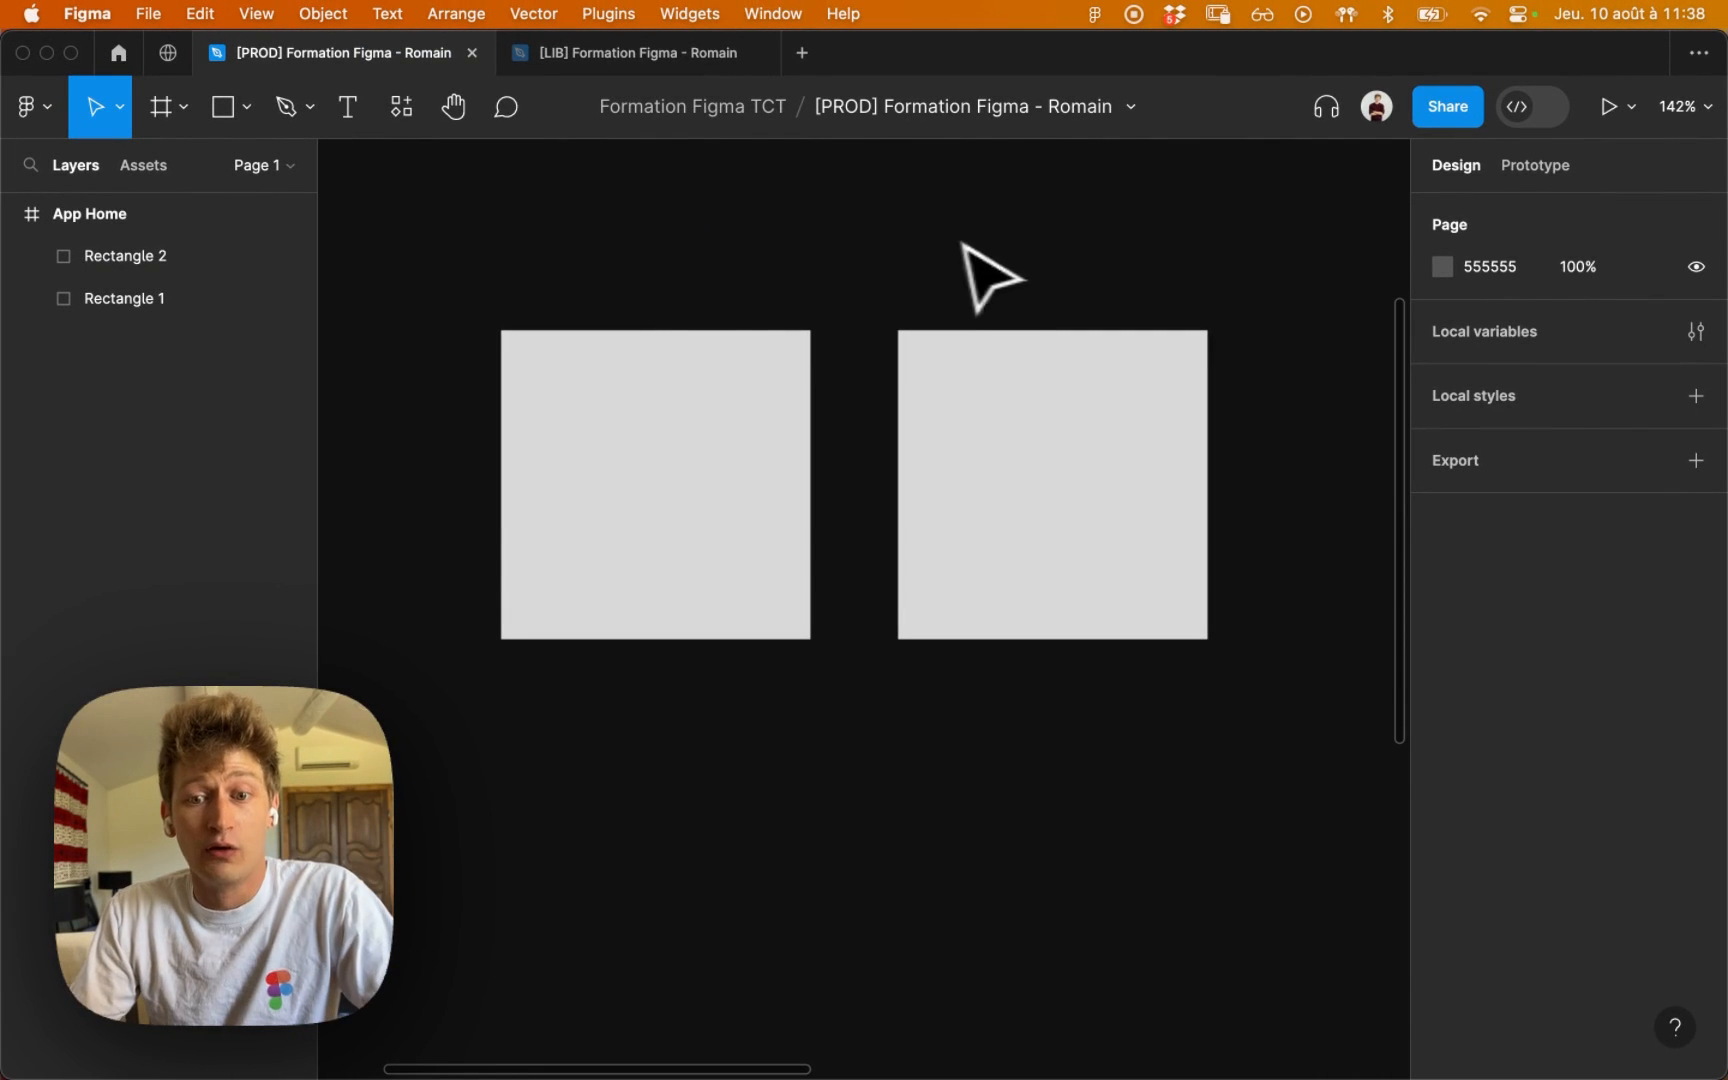
Step: Wrap both loose squares in a horizontal auto layout frame
drag(528, 241, 1166, 556)
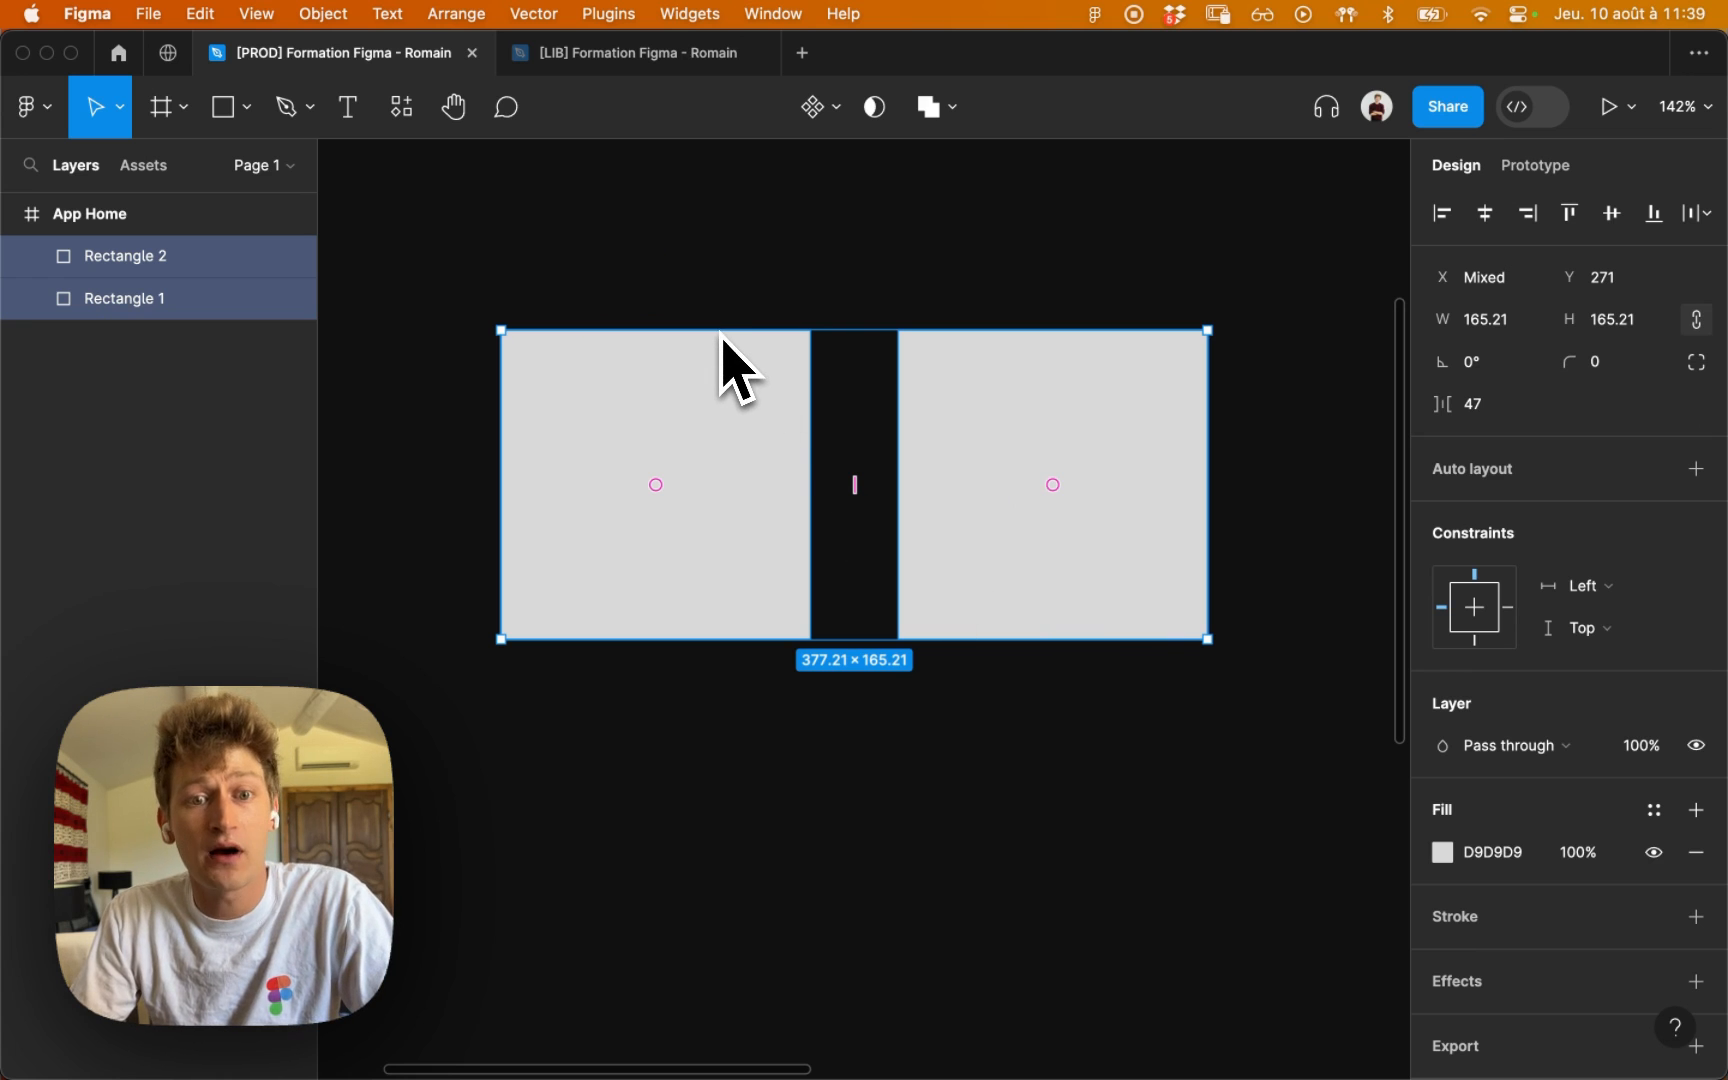
key(shift+a)
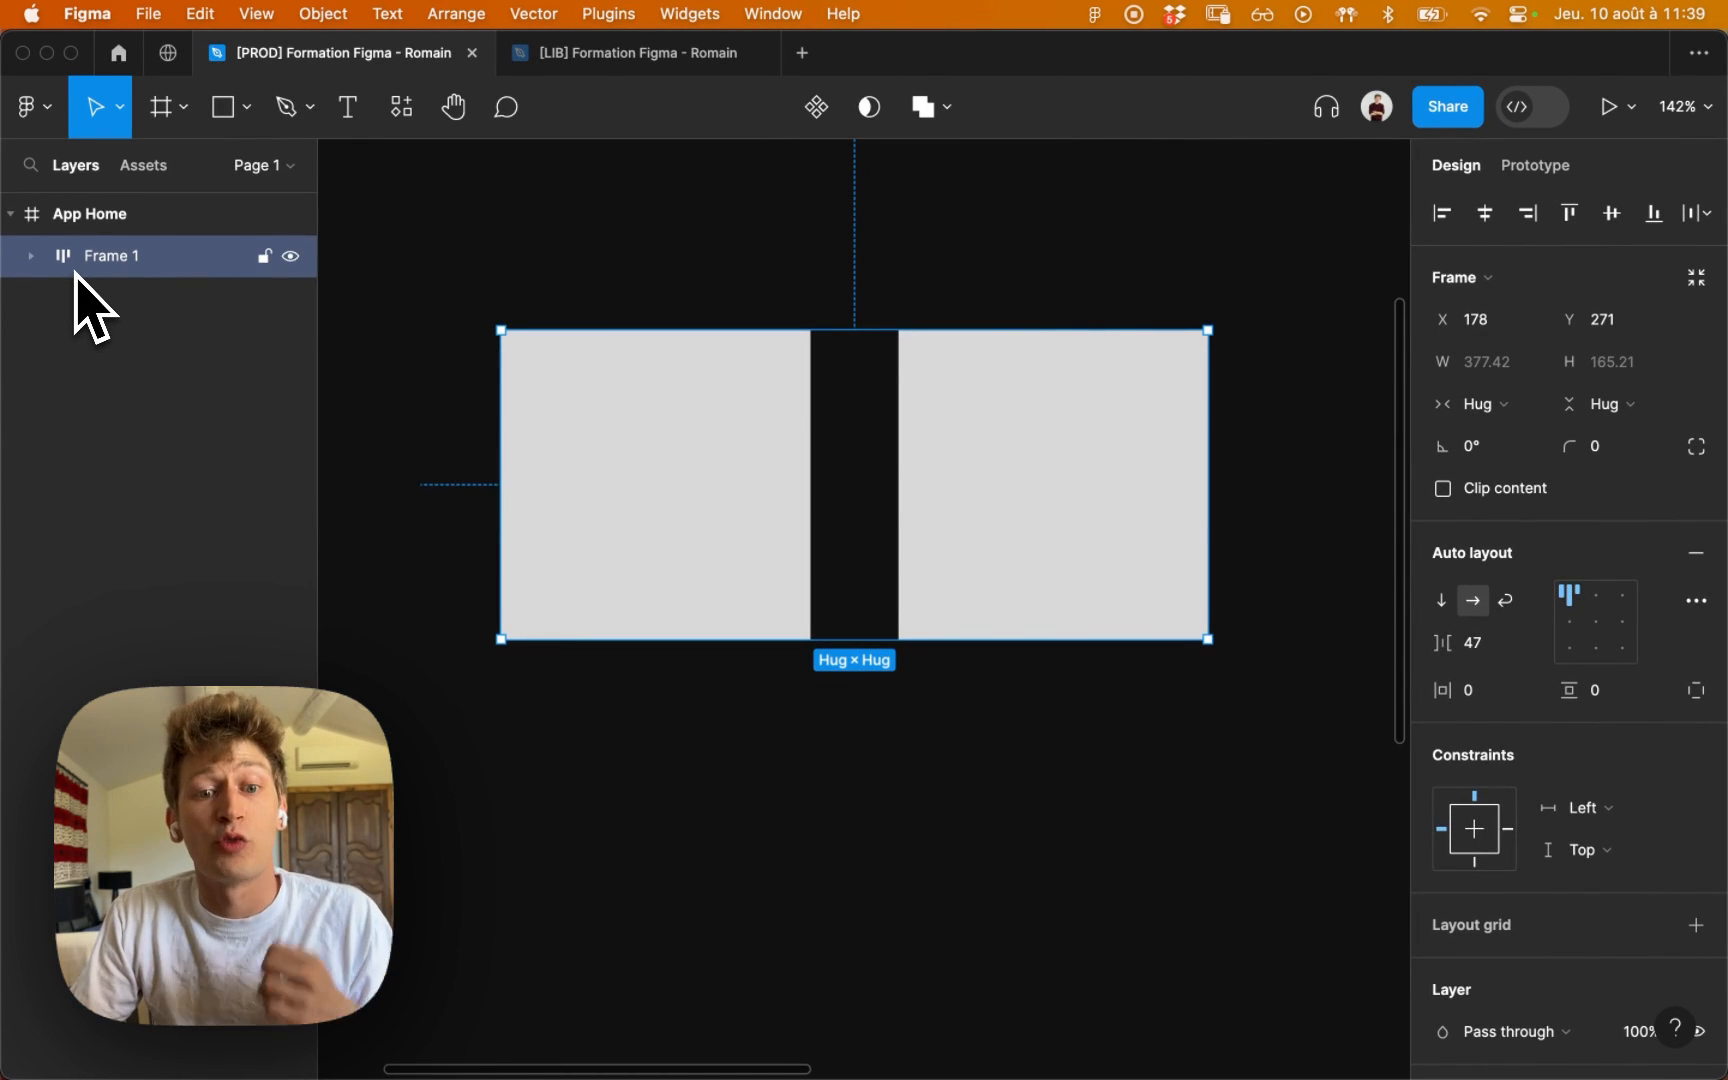
click(686, 280)
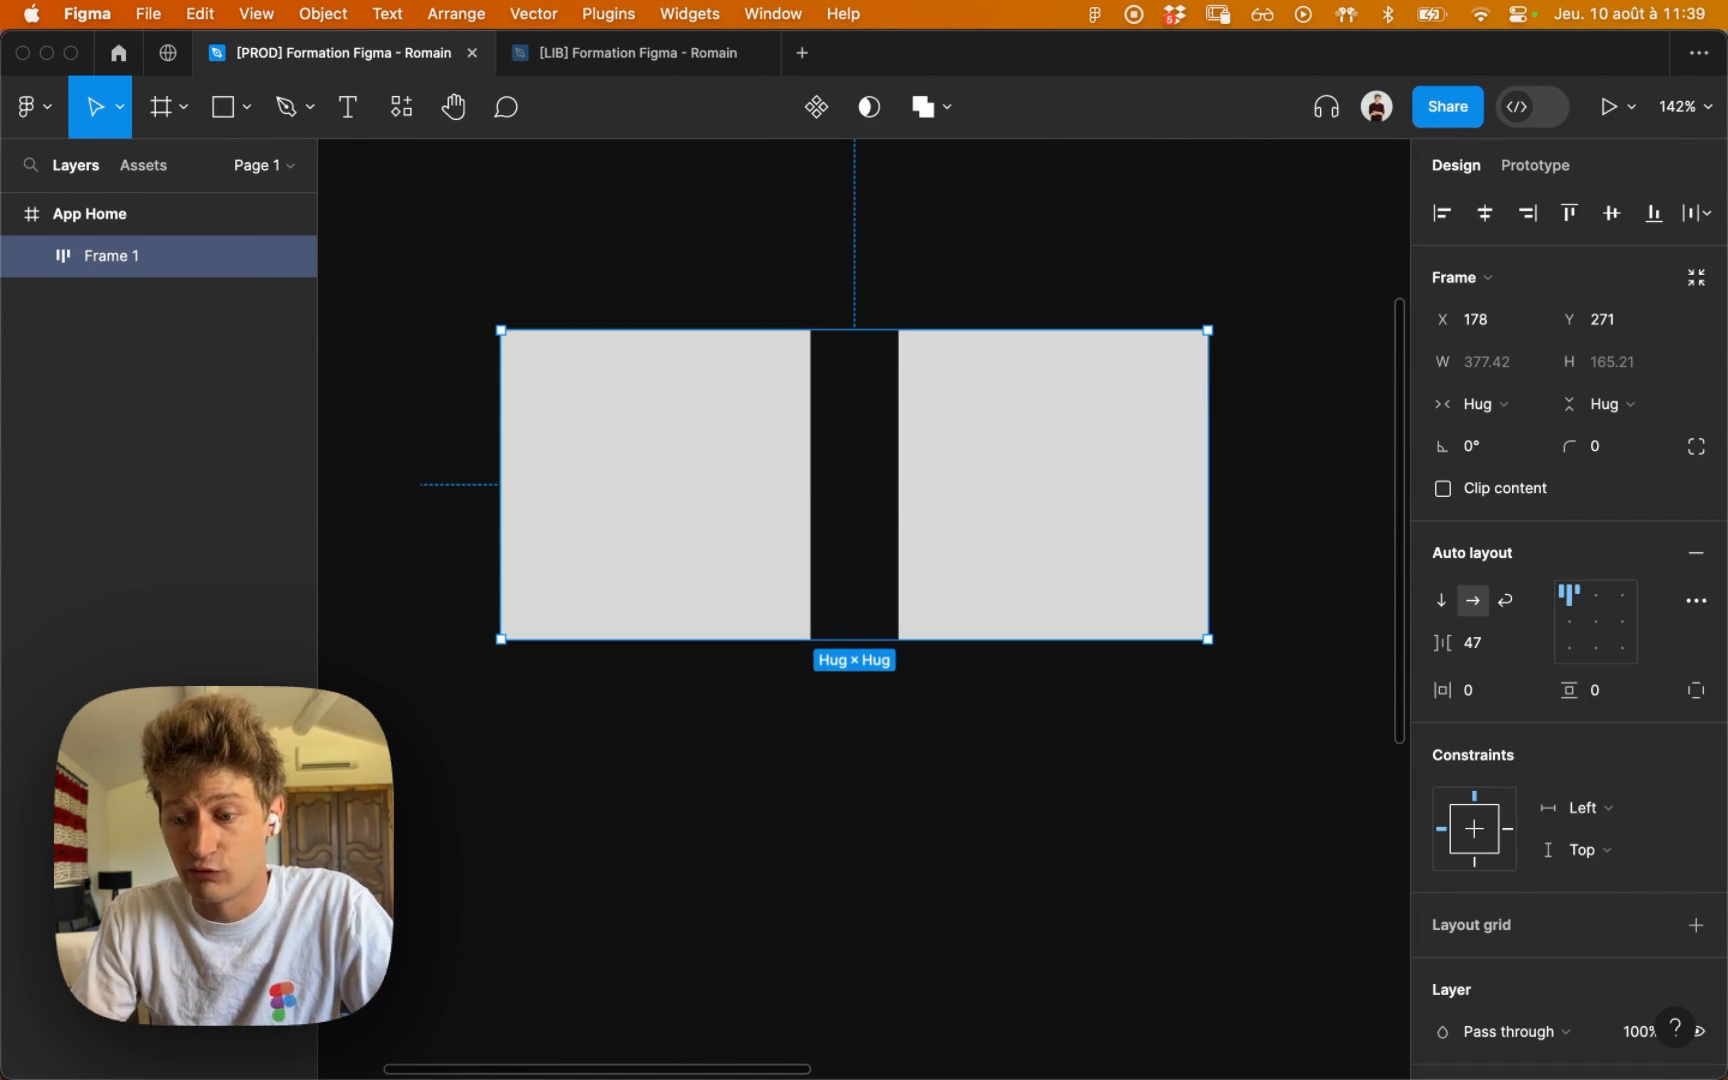
Step: Give the auto layout frame a Primary Brand stroke and a Secondary Gray fill from the library, then deselect it
scroll(1697, 879, down, 5)
click(1655, 778)
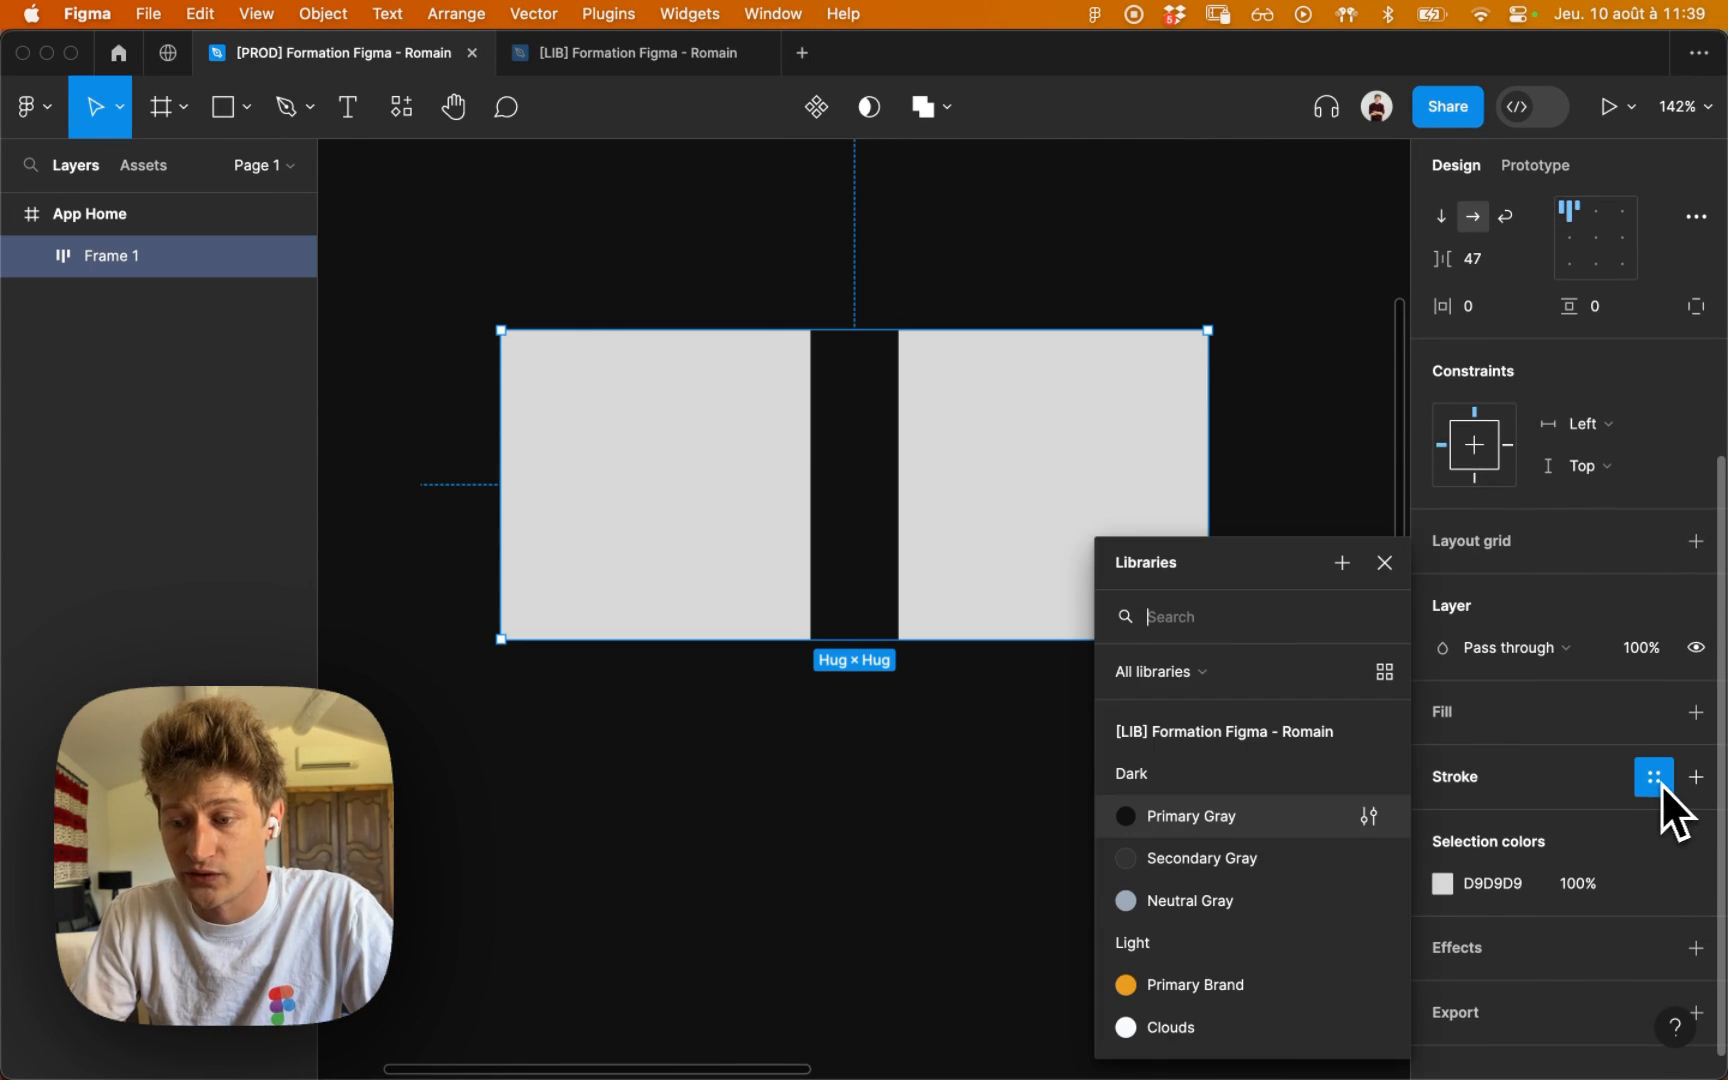
click(1255, 985)
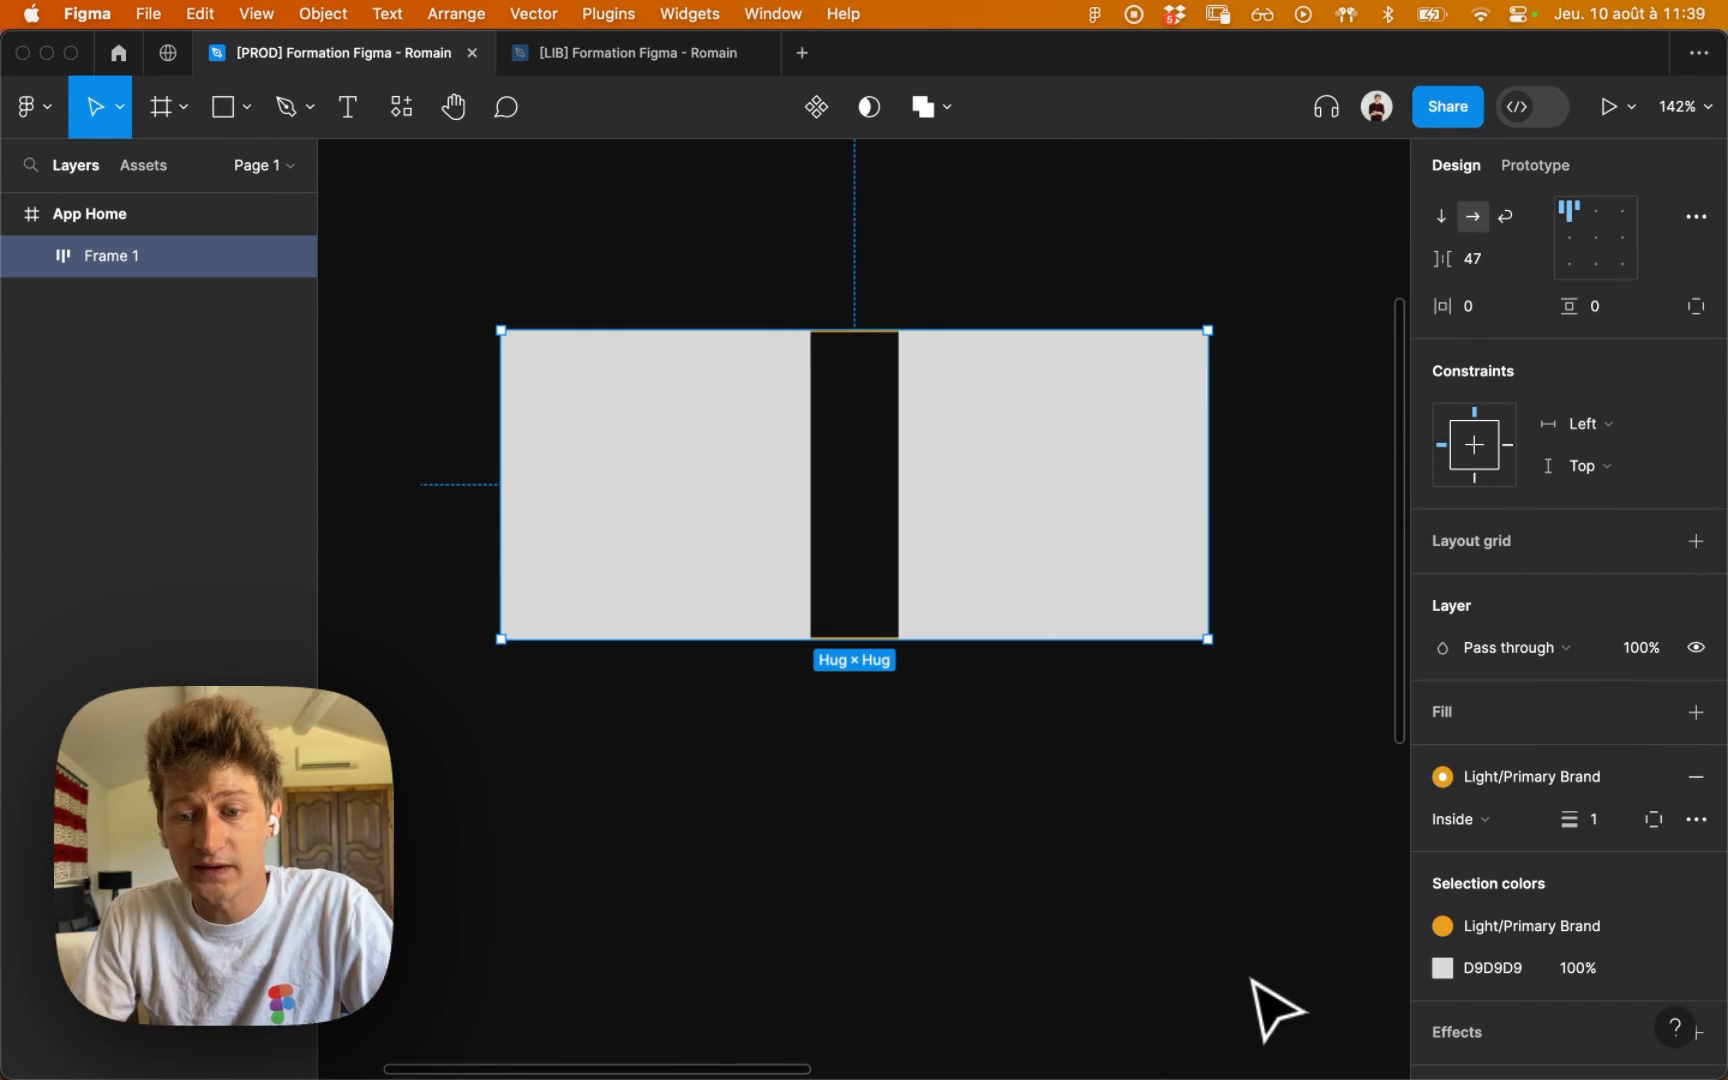
click(1654, 714)
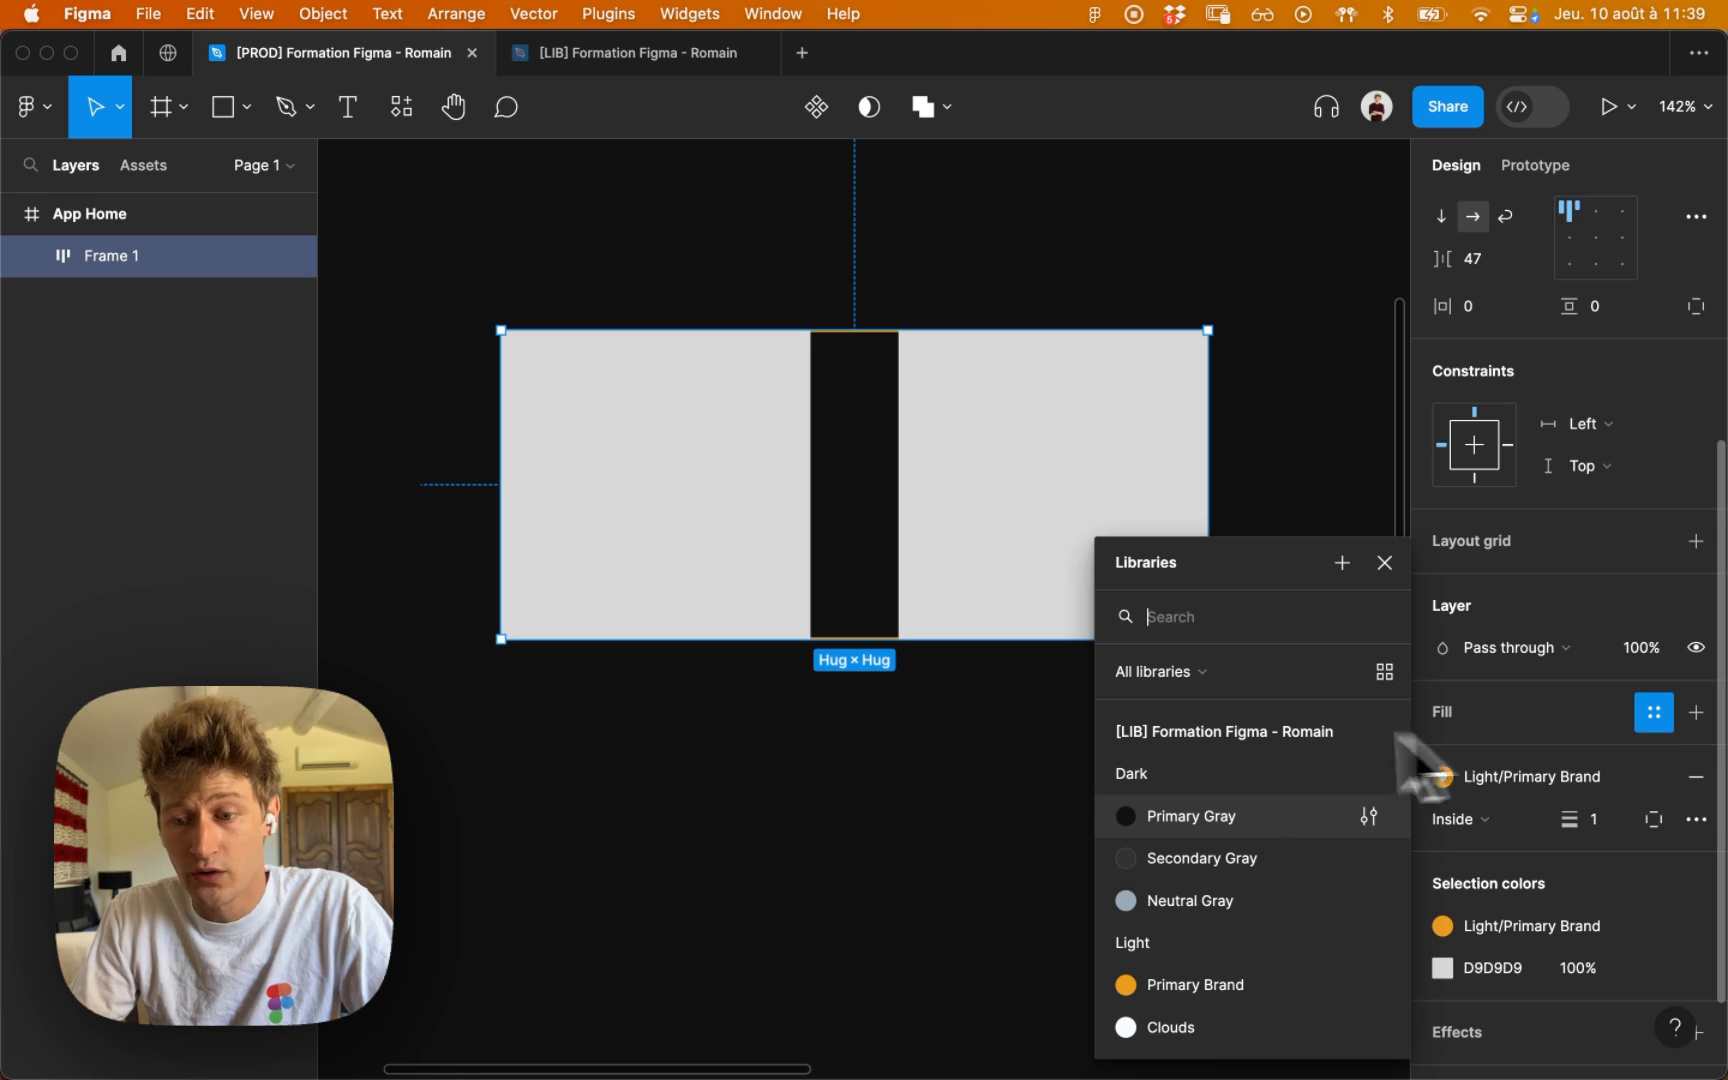
click(1270, 850)
click(1064, 222)
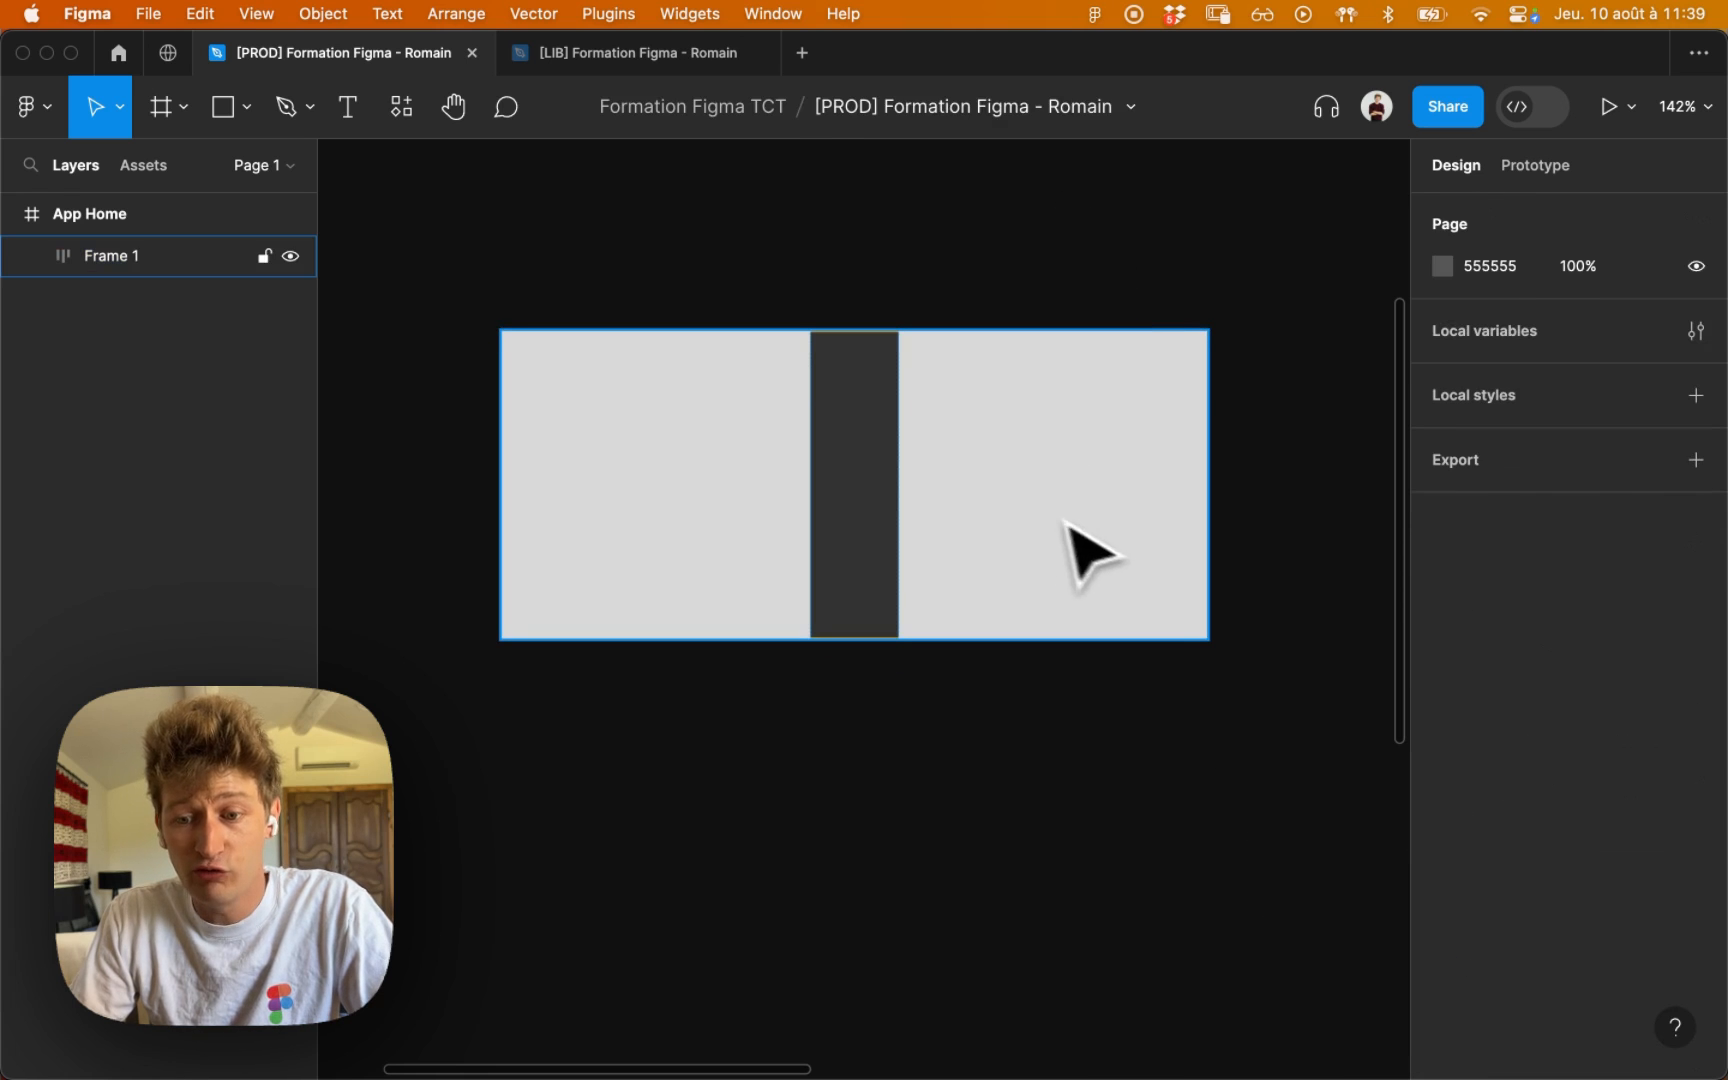
Step: Shrink the auto layout frame to about 338 × 127 and enable Clip content to hide the overflowing squares
click(1090, 545)
drag(1208, 639, 1134, 567)
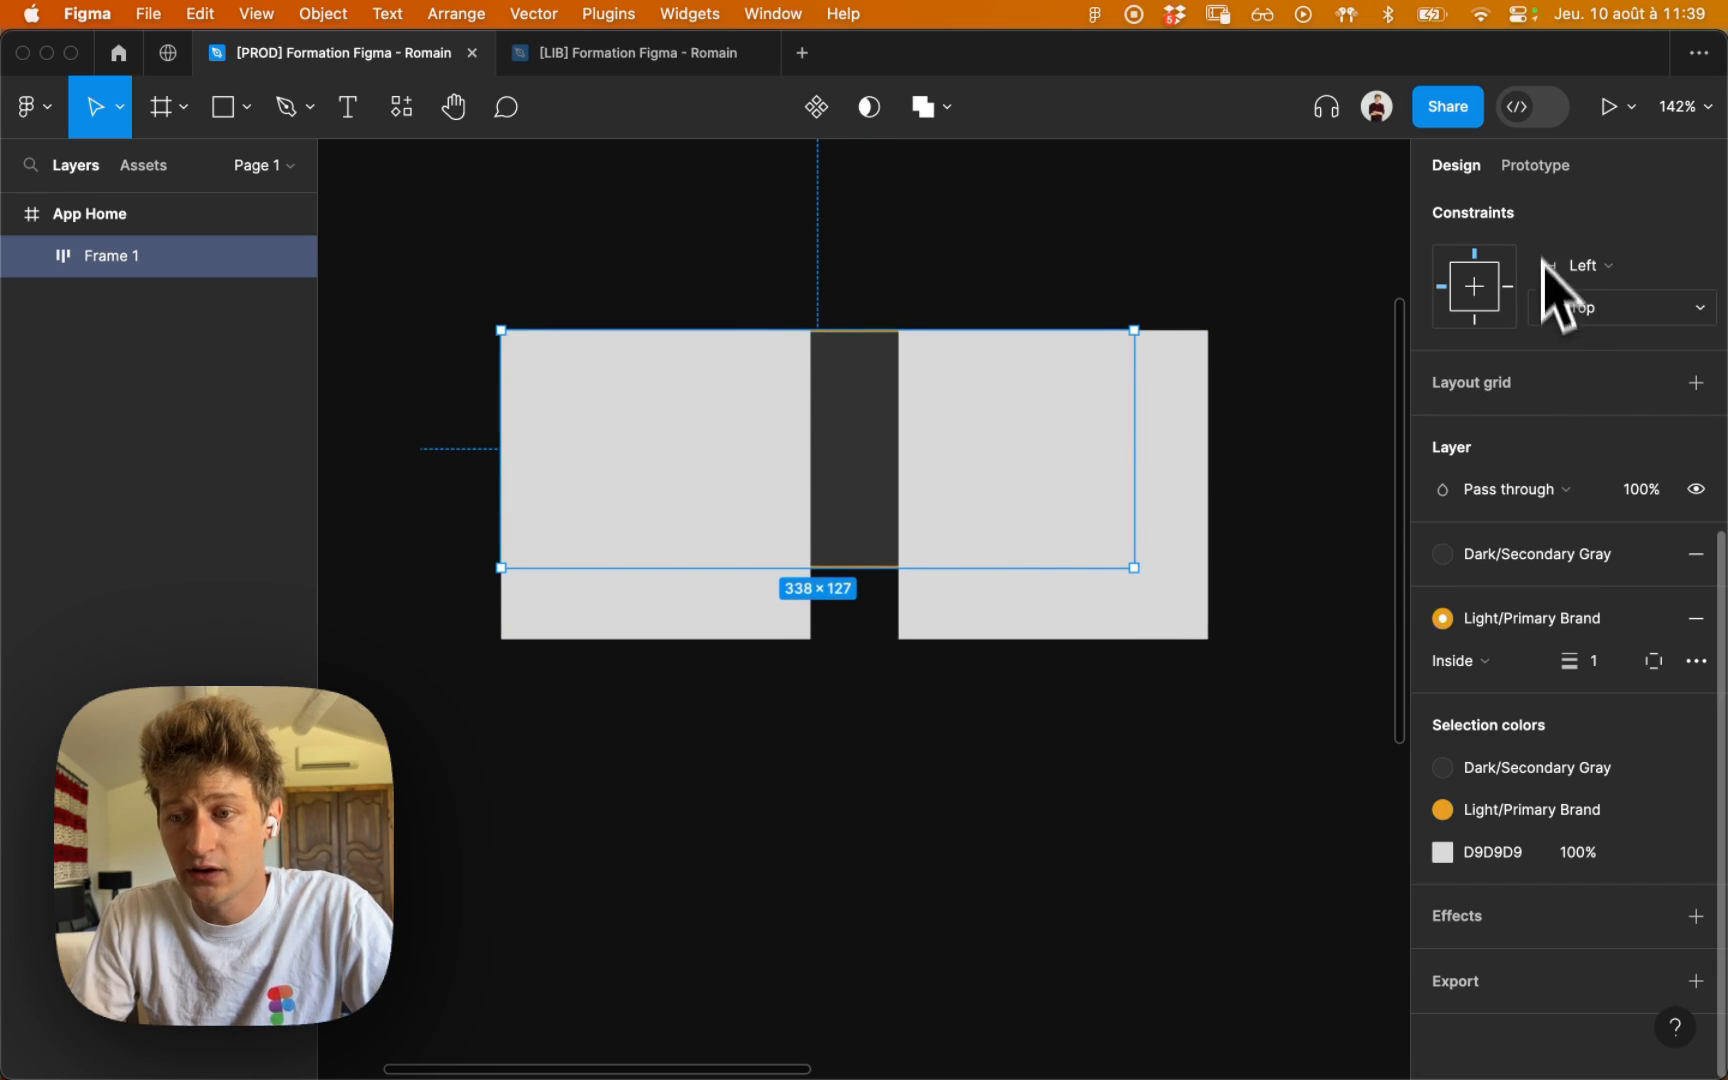
scroll(1560, 320, up, 5)
click(1510, 486)
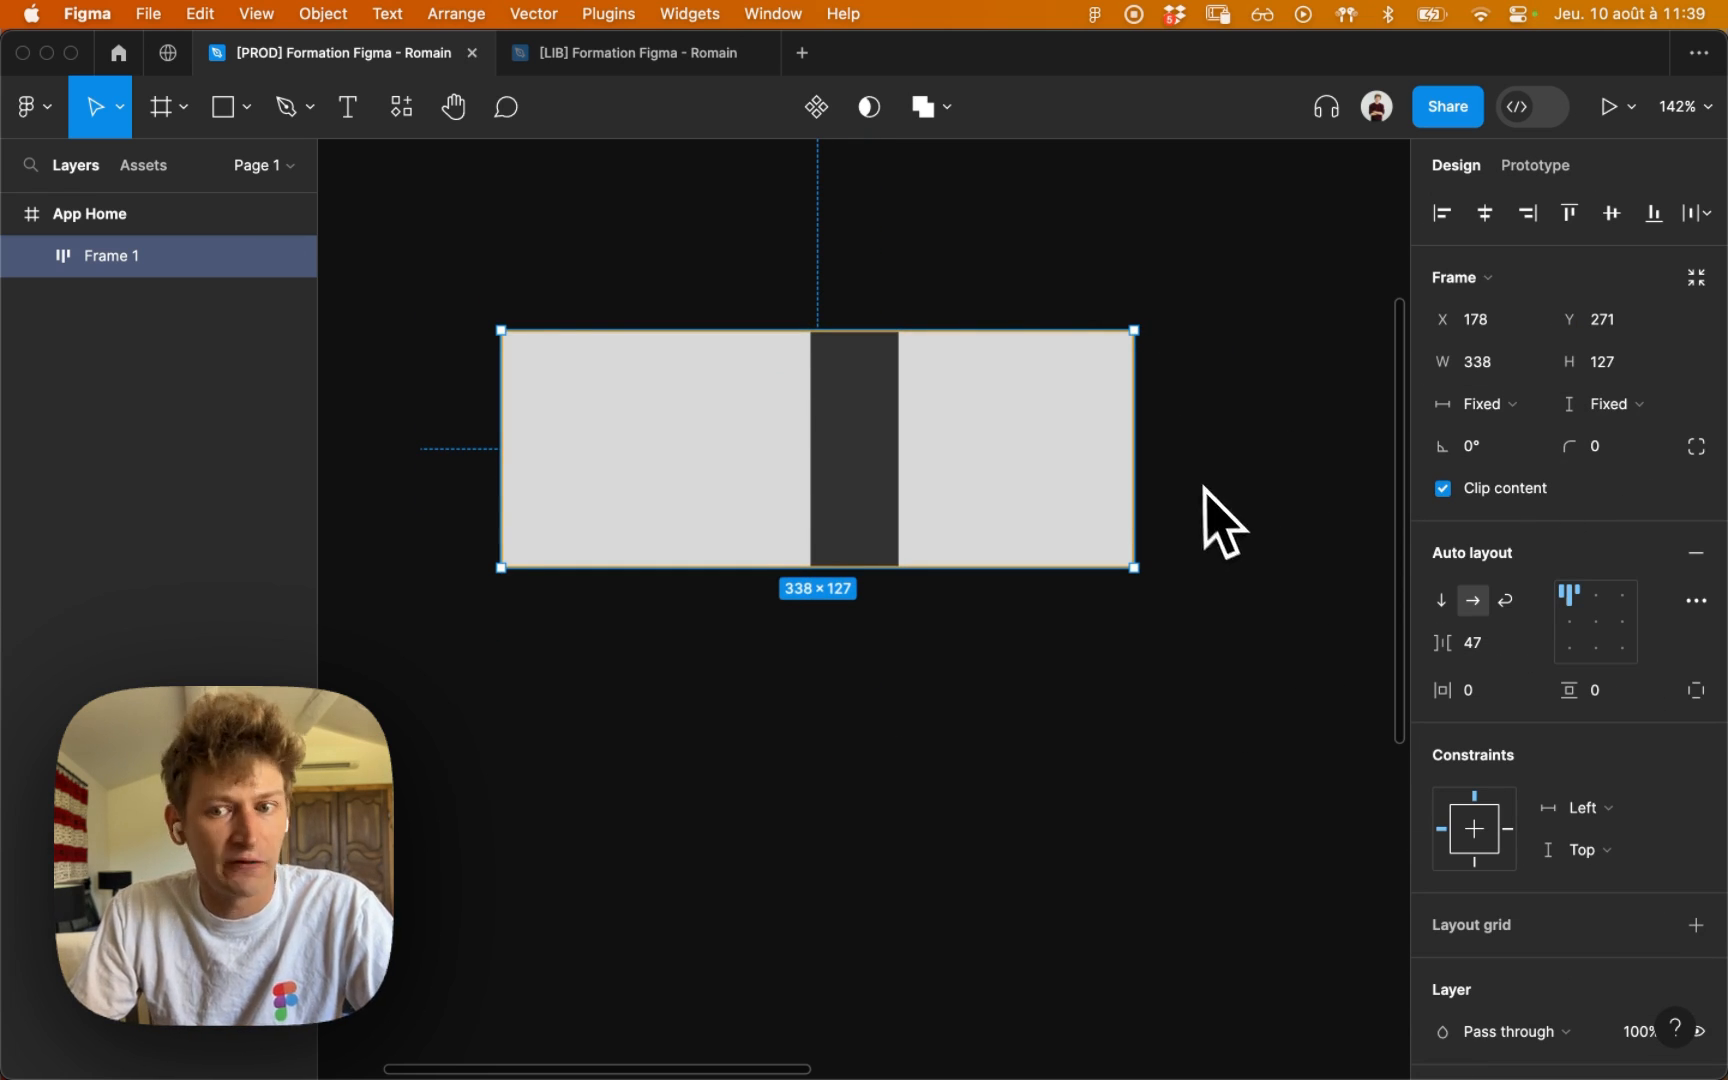
Step: Disable Clip content on the auto layout frame, resize it to fit both squares and reselect it
click(1527, 490)
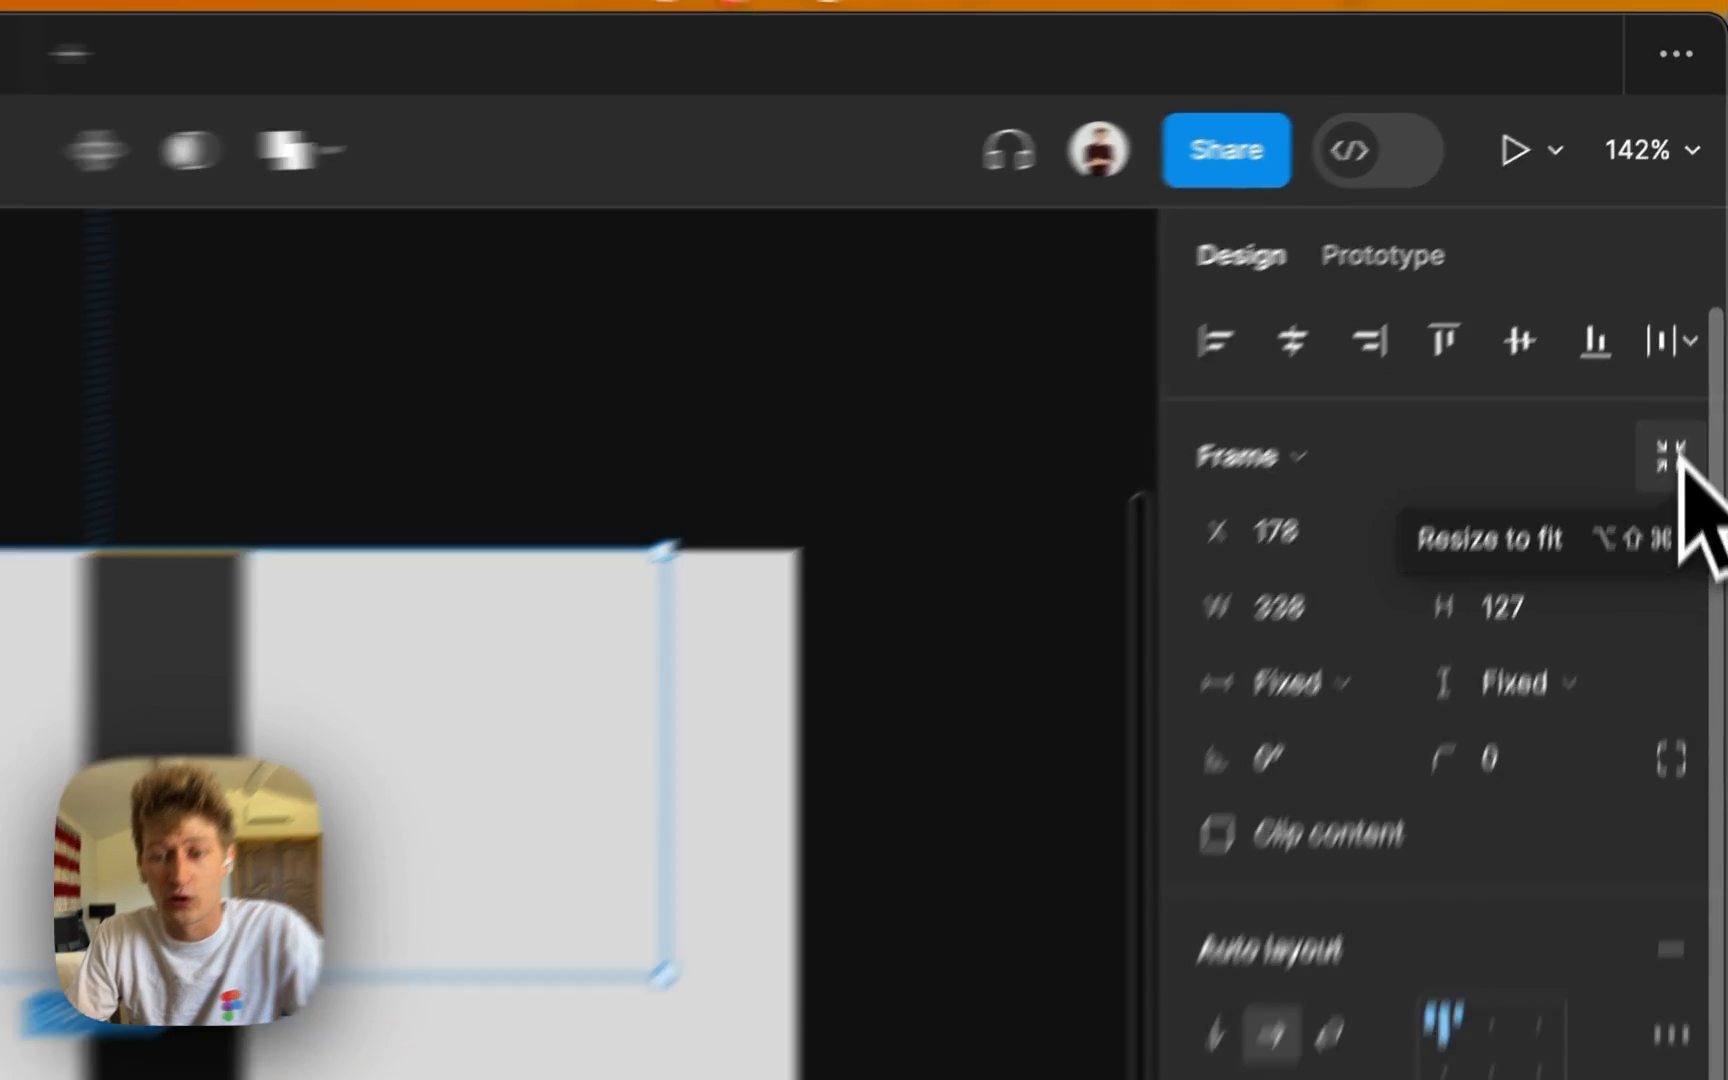
click(1680, 458)
click(519, 388)
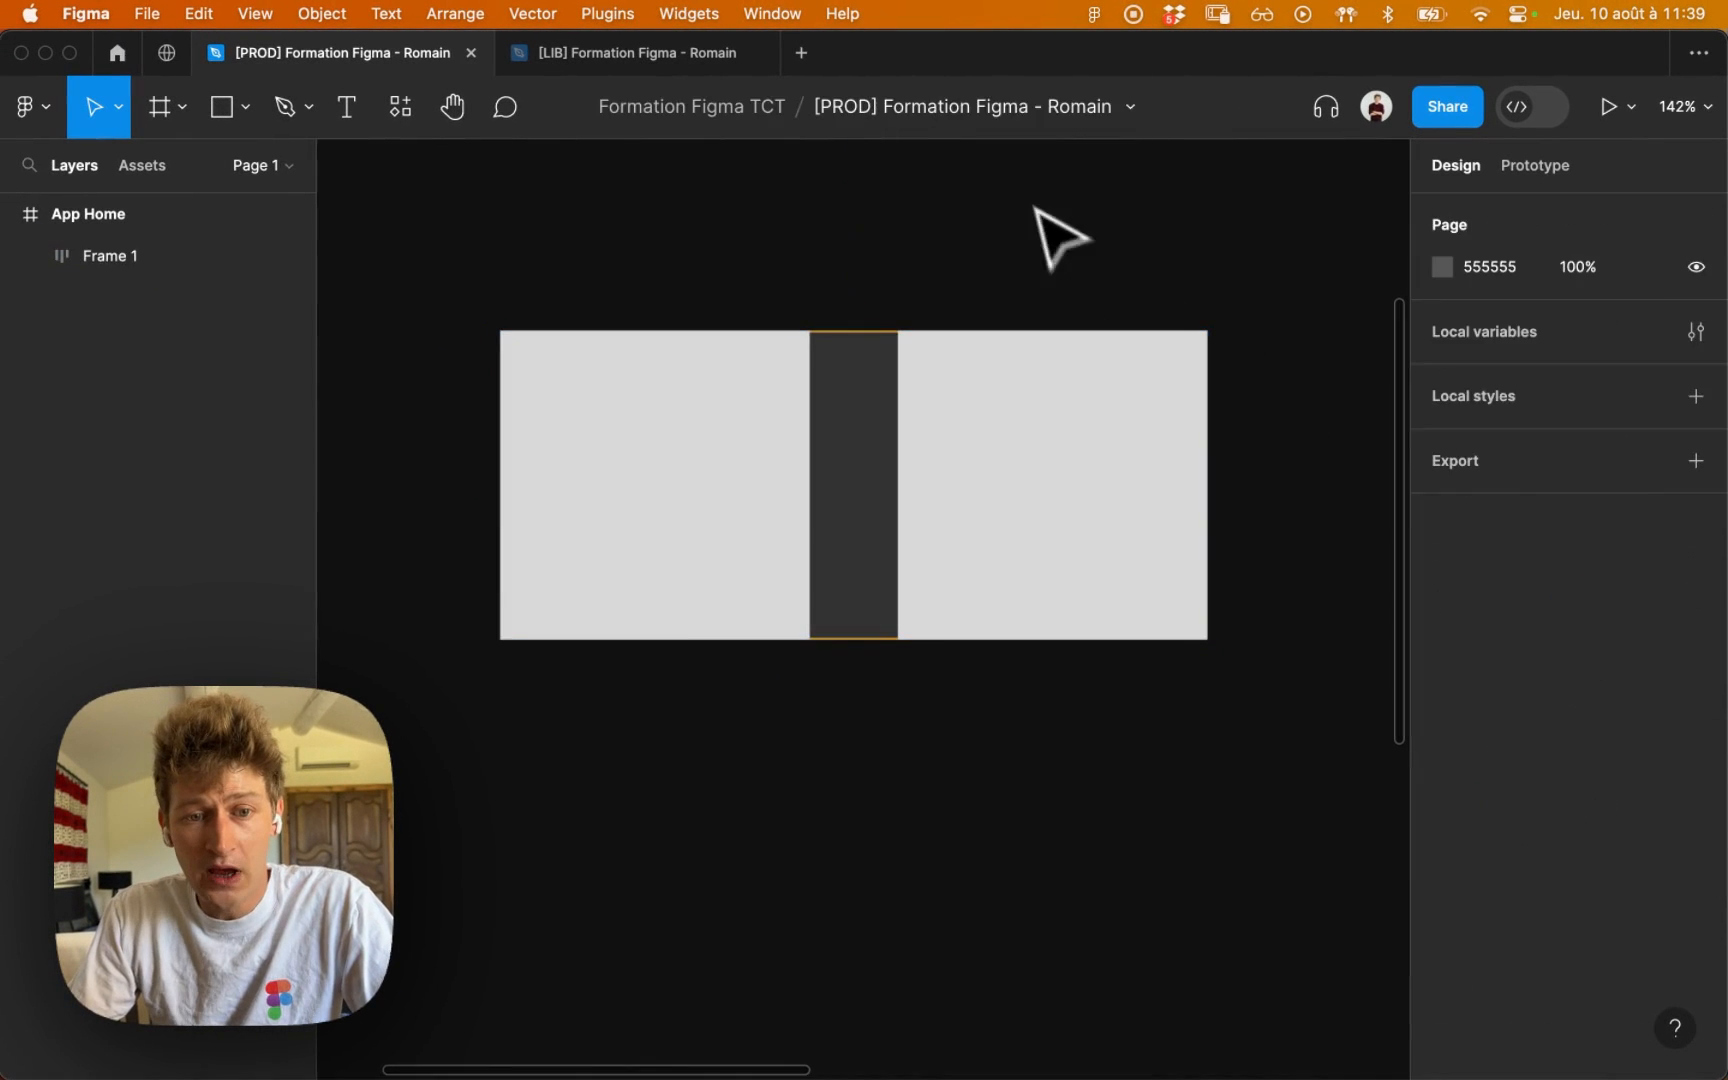
click(161, 708)
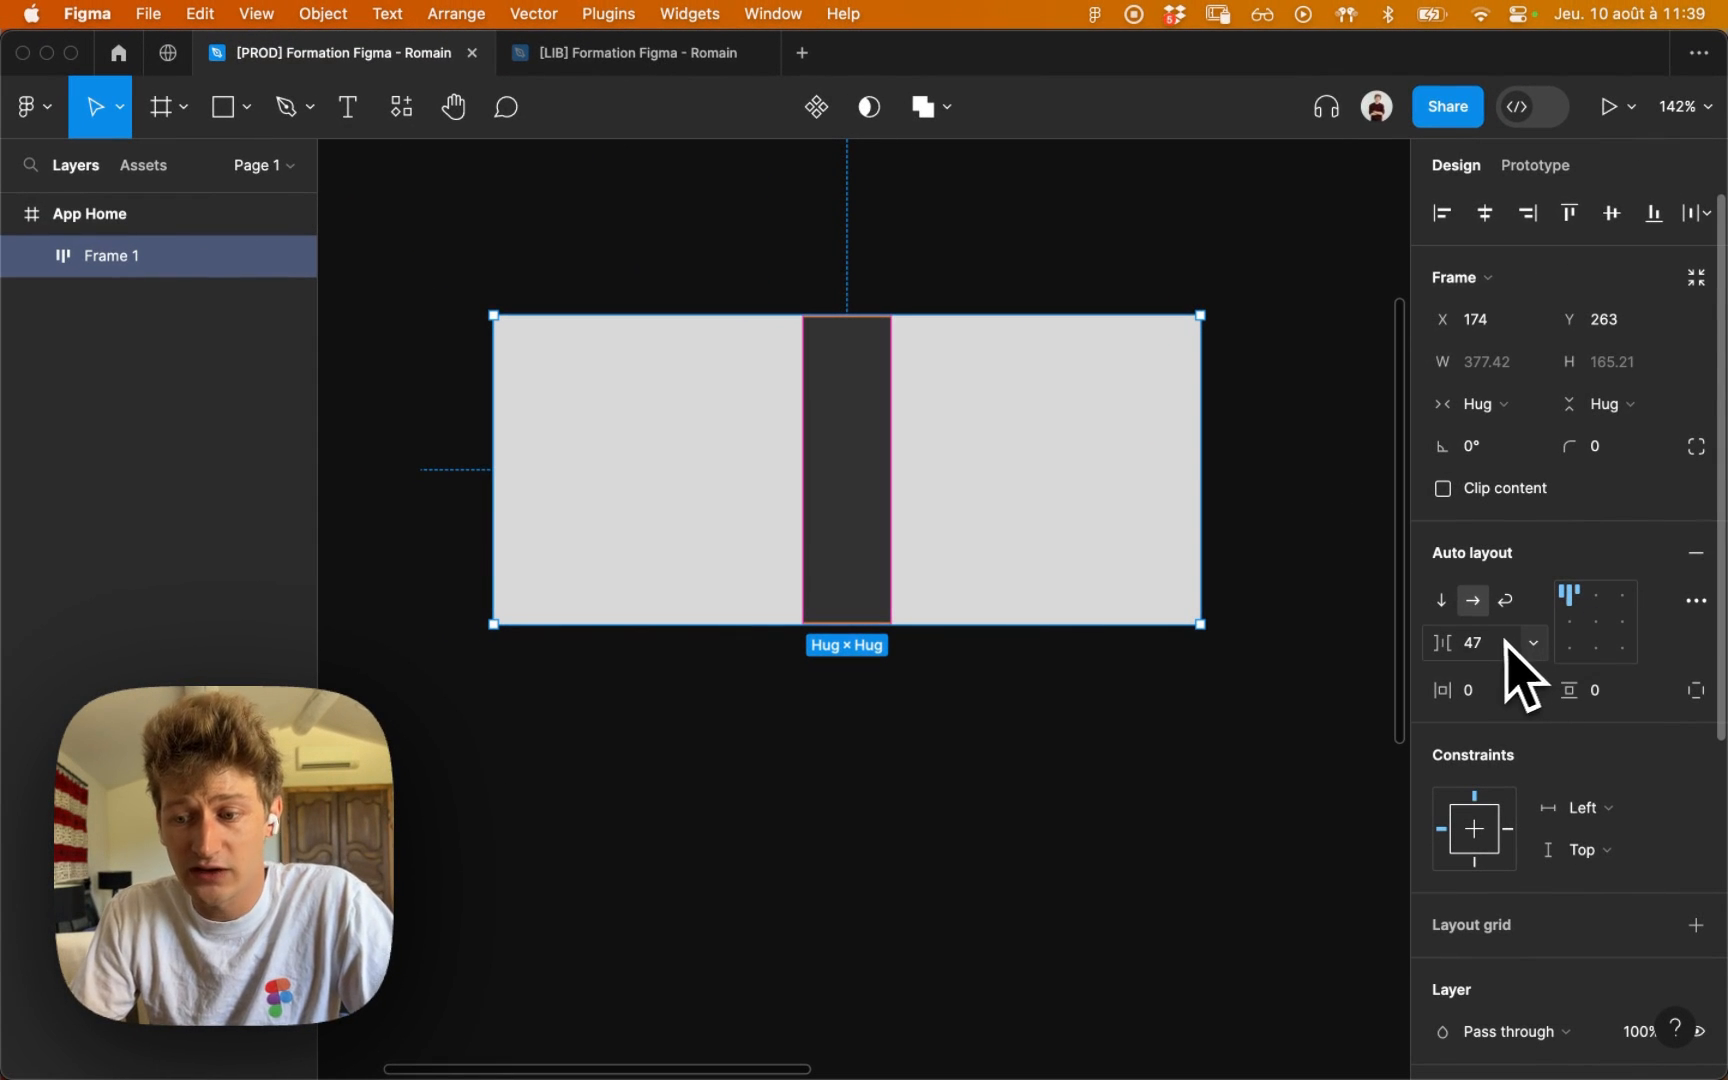
Step: Set the auto layout frame's spacing between the two squares to 32 and reselect the frame
click(1486, 638)
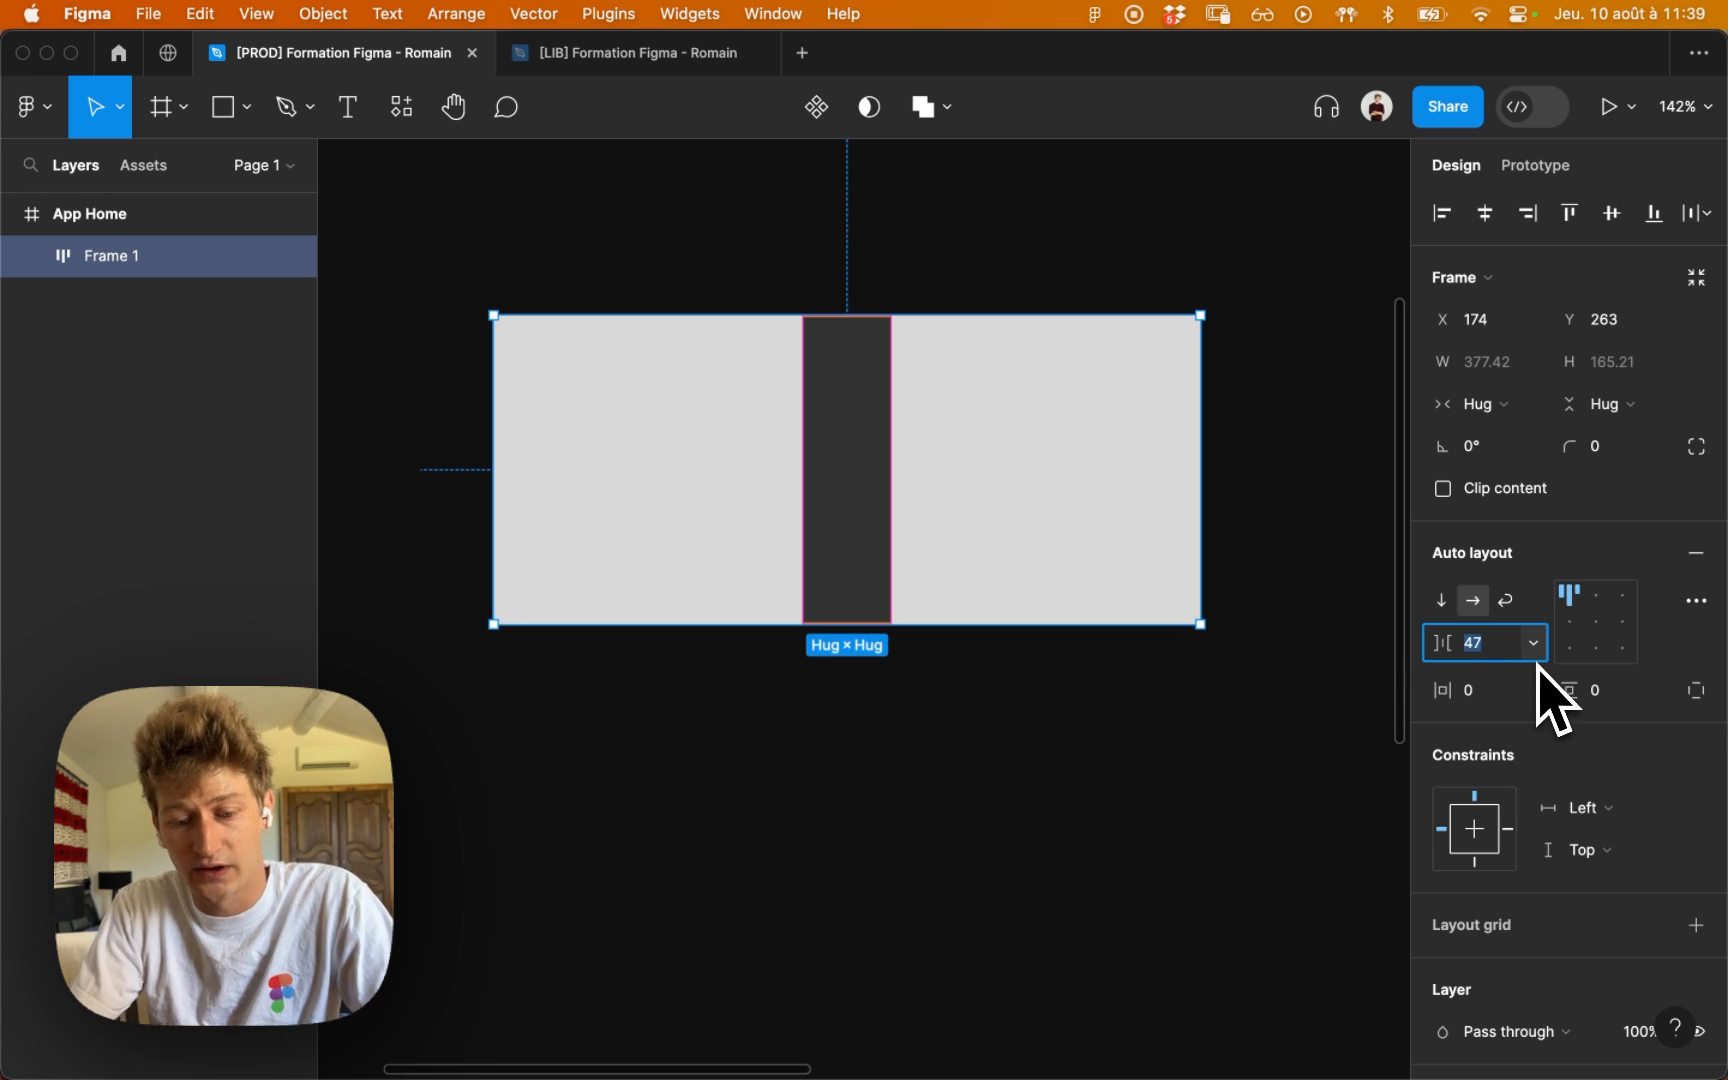
text(32)
key(Return)
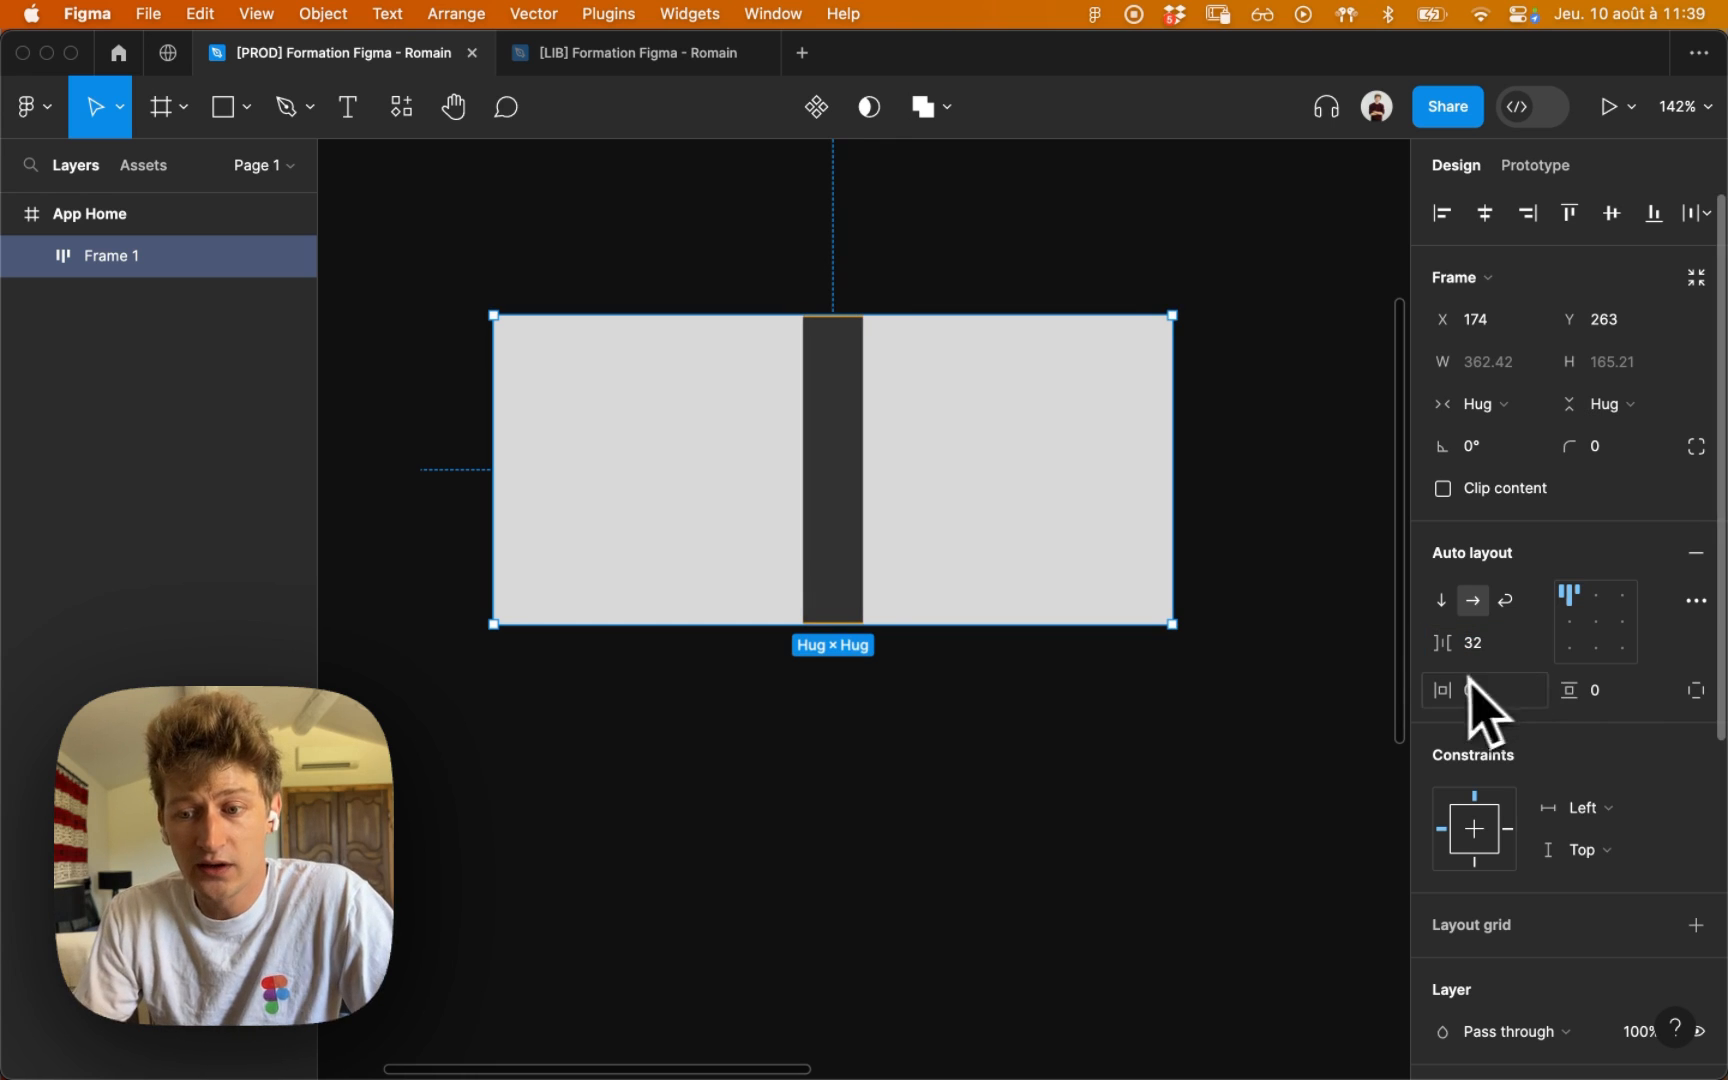
click(1311, 706)
click(1140, 490)
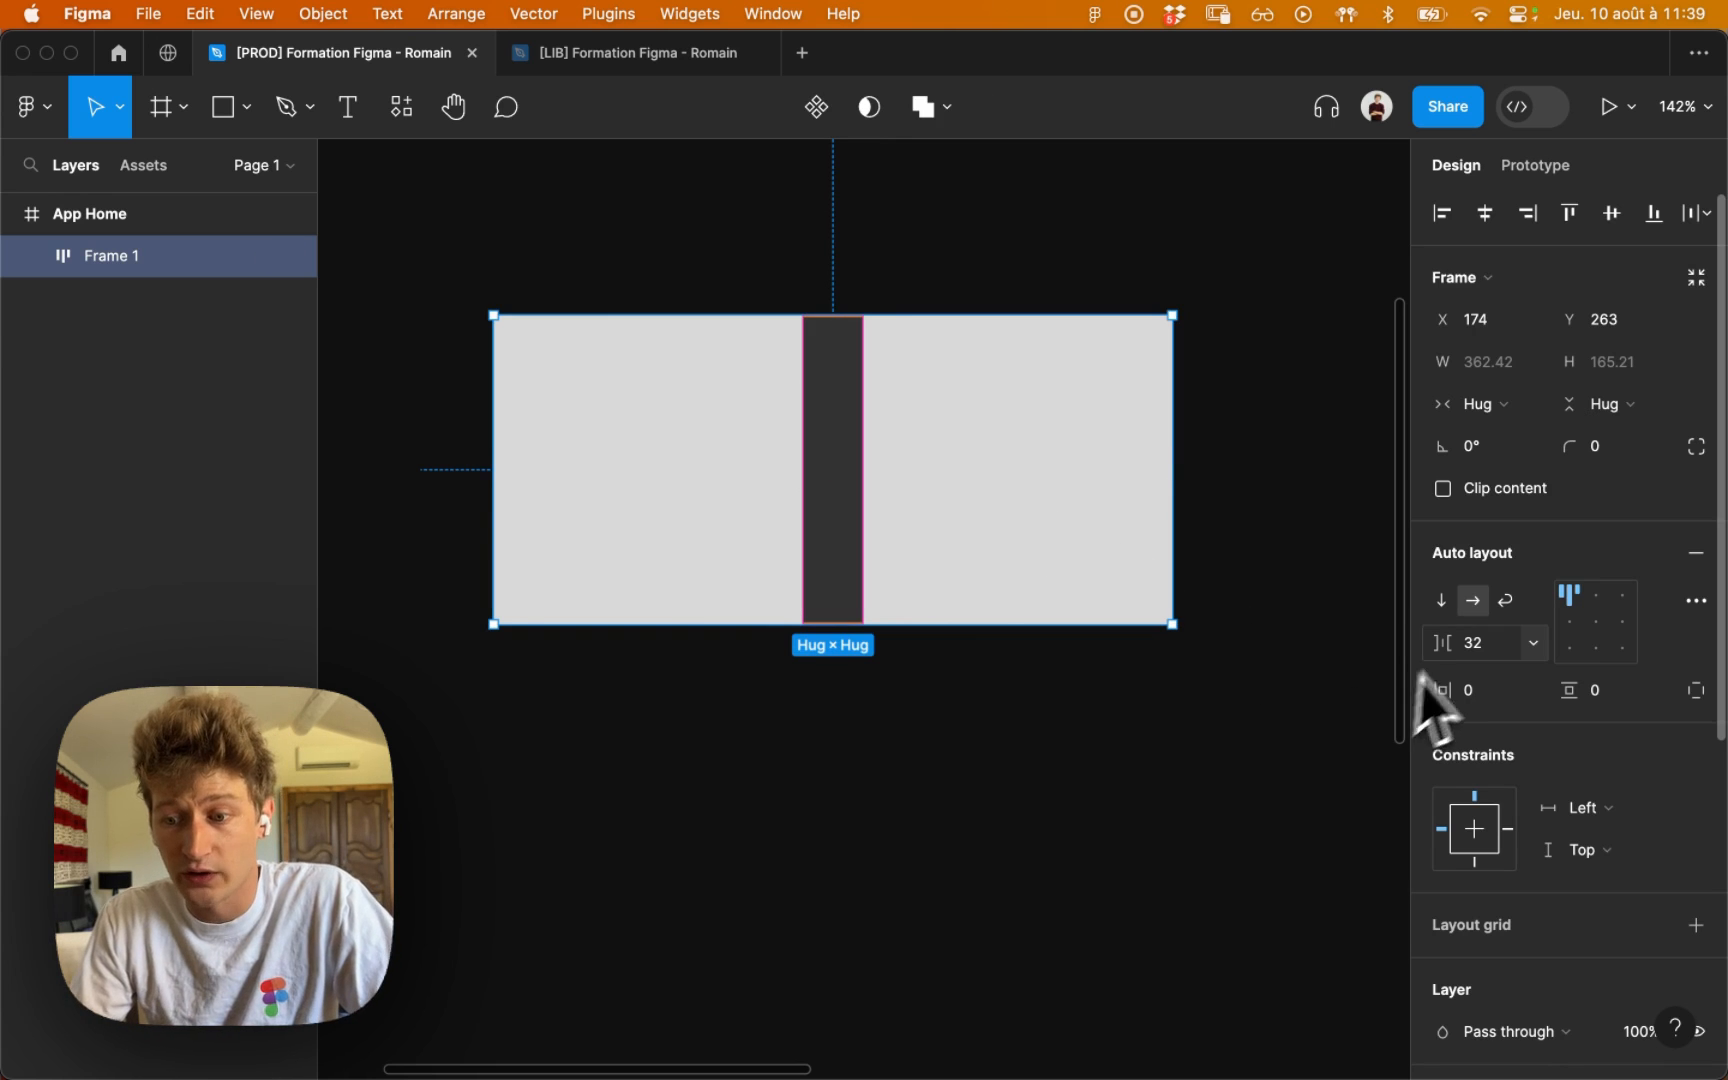
Step: Set the spacing between the squares to 100, and reduce it directly on the canvas to about 71
click(1480, 642)
text(100)
key(Return)
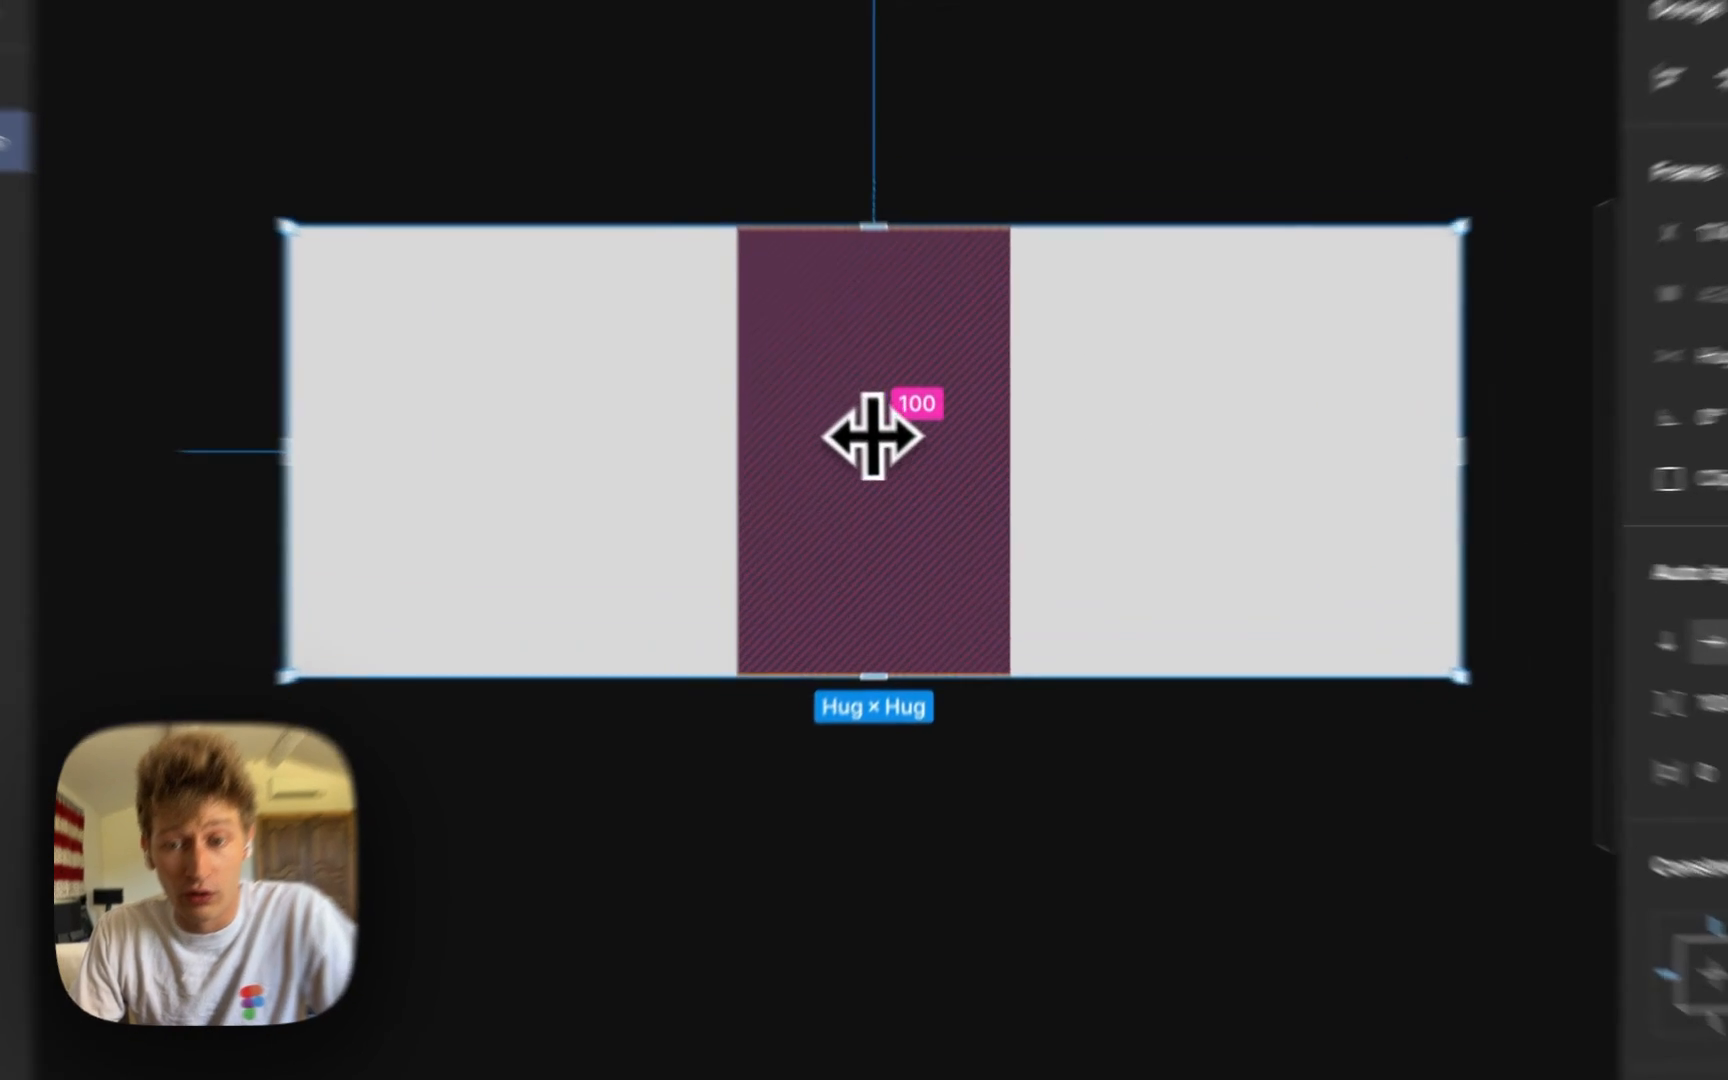
drag(899, 459, 874, 468)
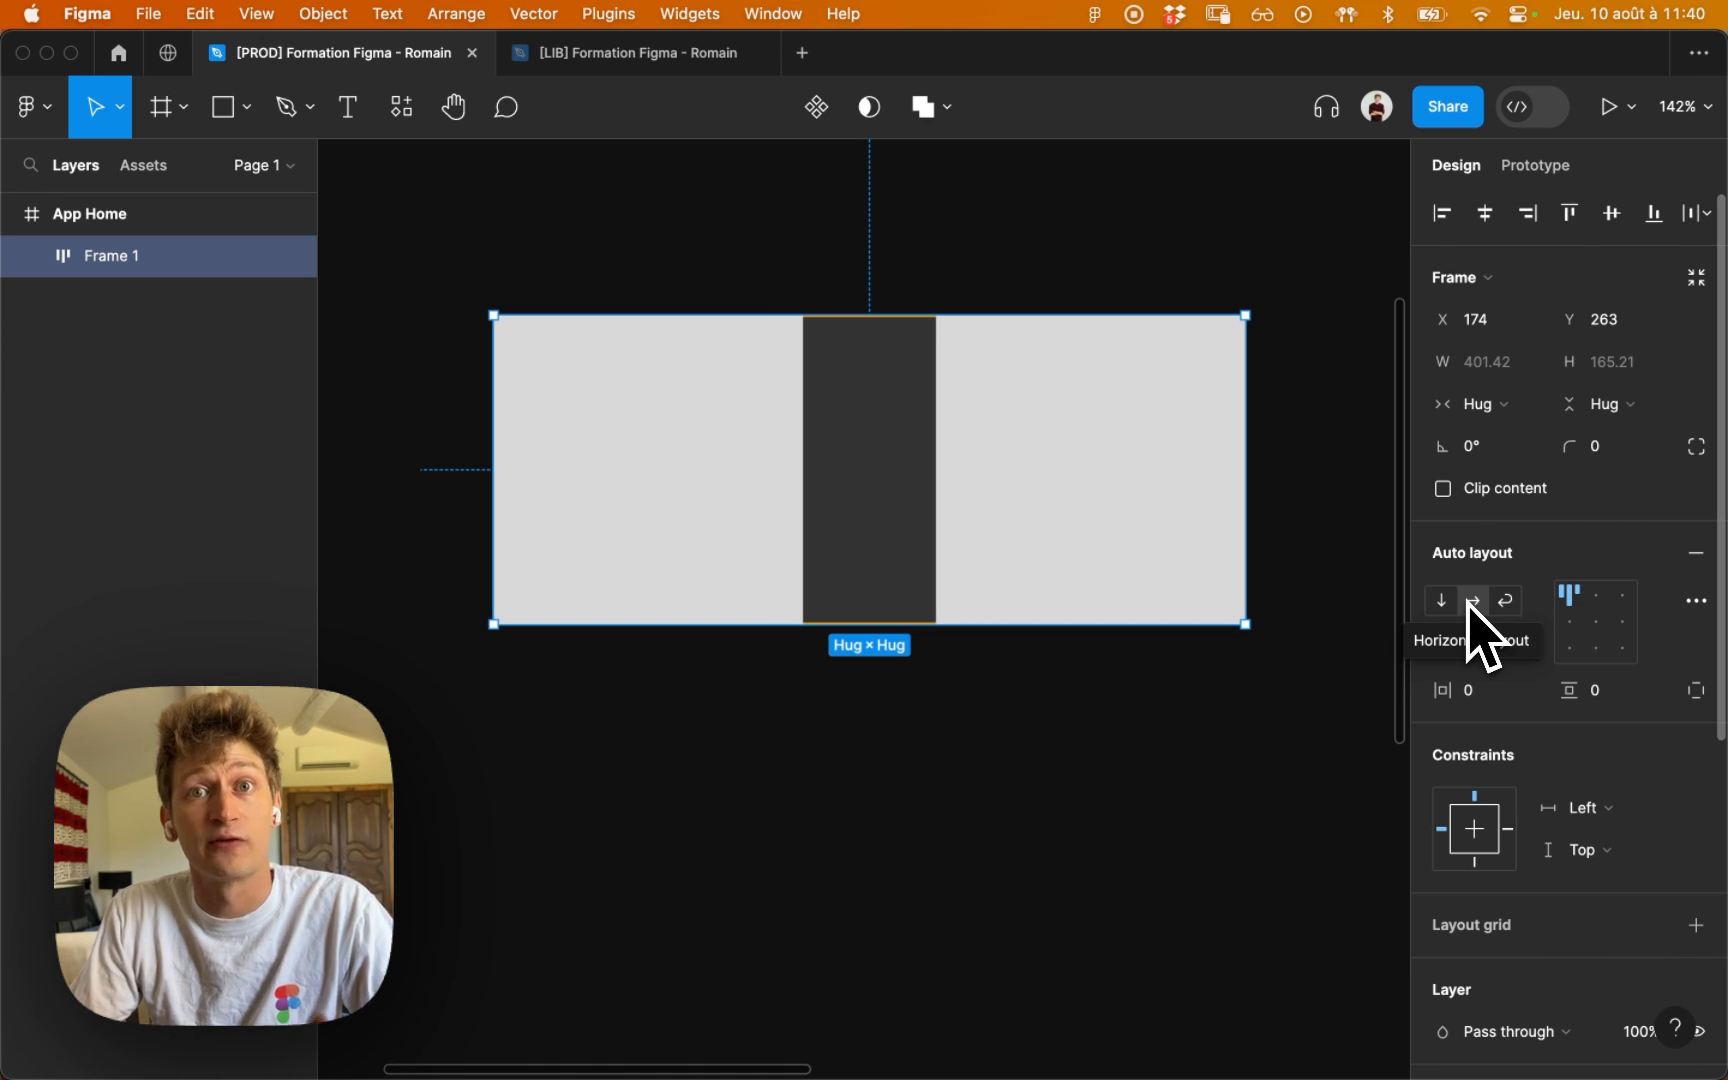
Step: Keep the horizontal layout direction and move the auto layout frame to about X 188, Y 255
click(1470, 602)
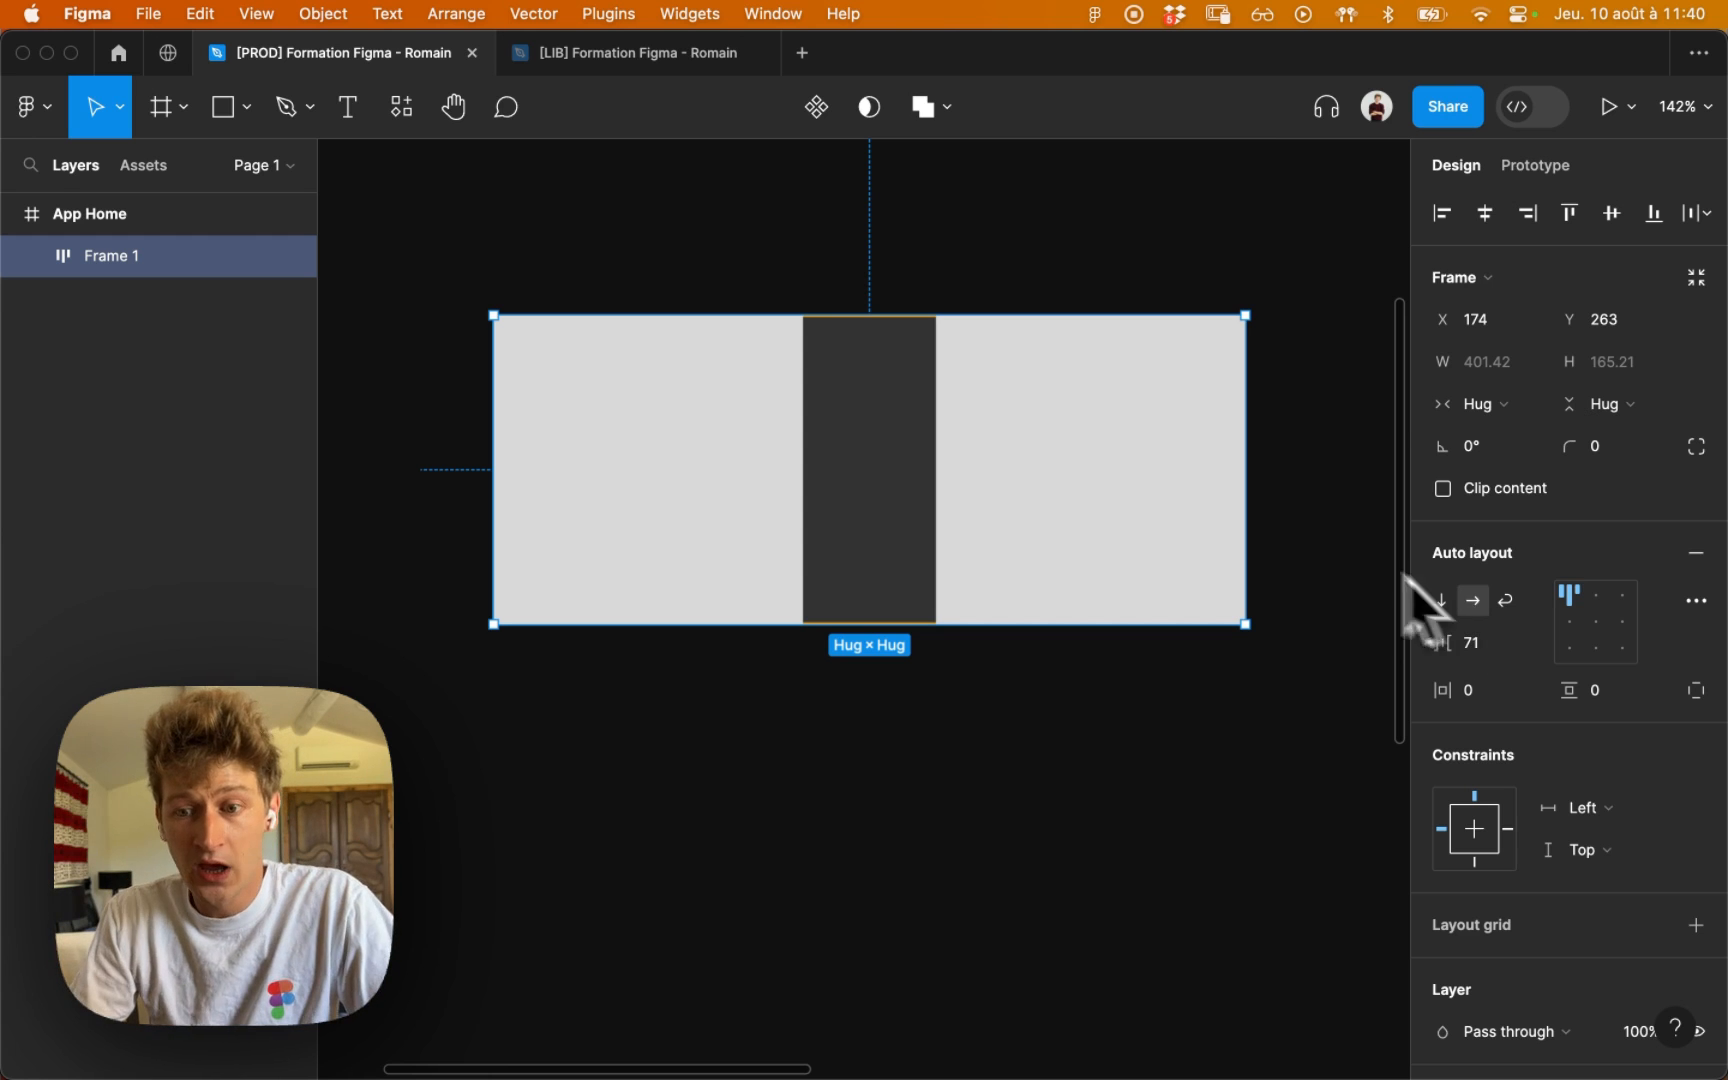
click(1103, 255)
click(1065, 432)
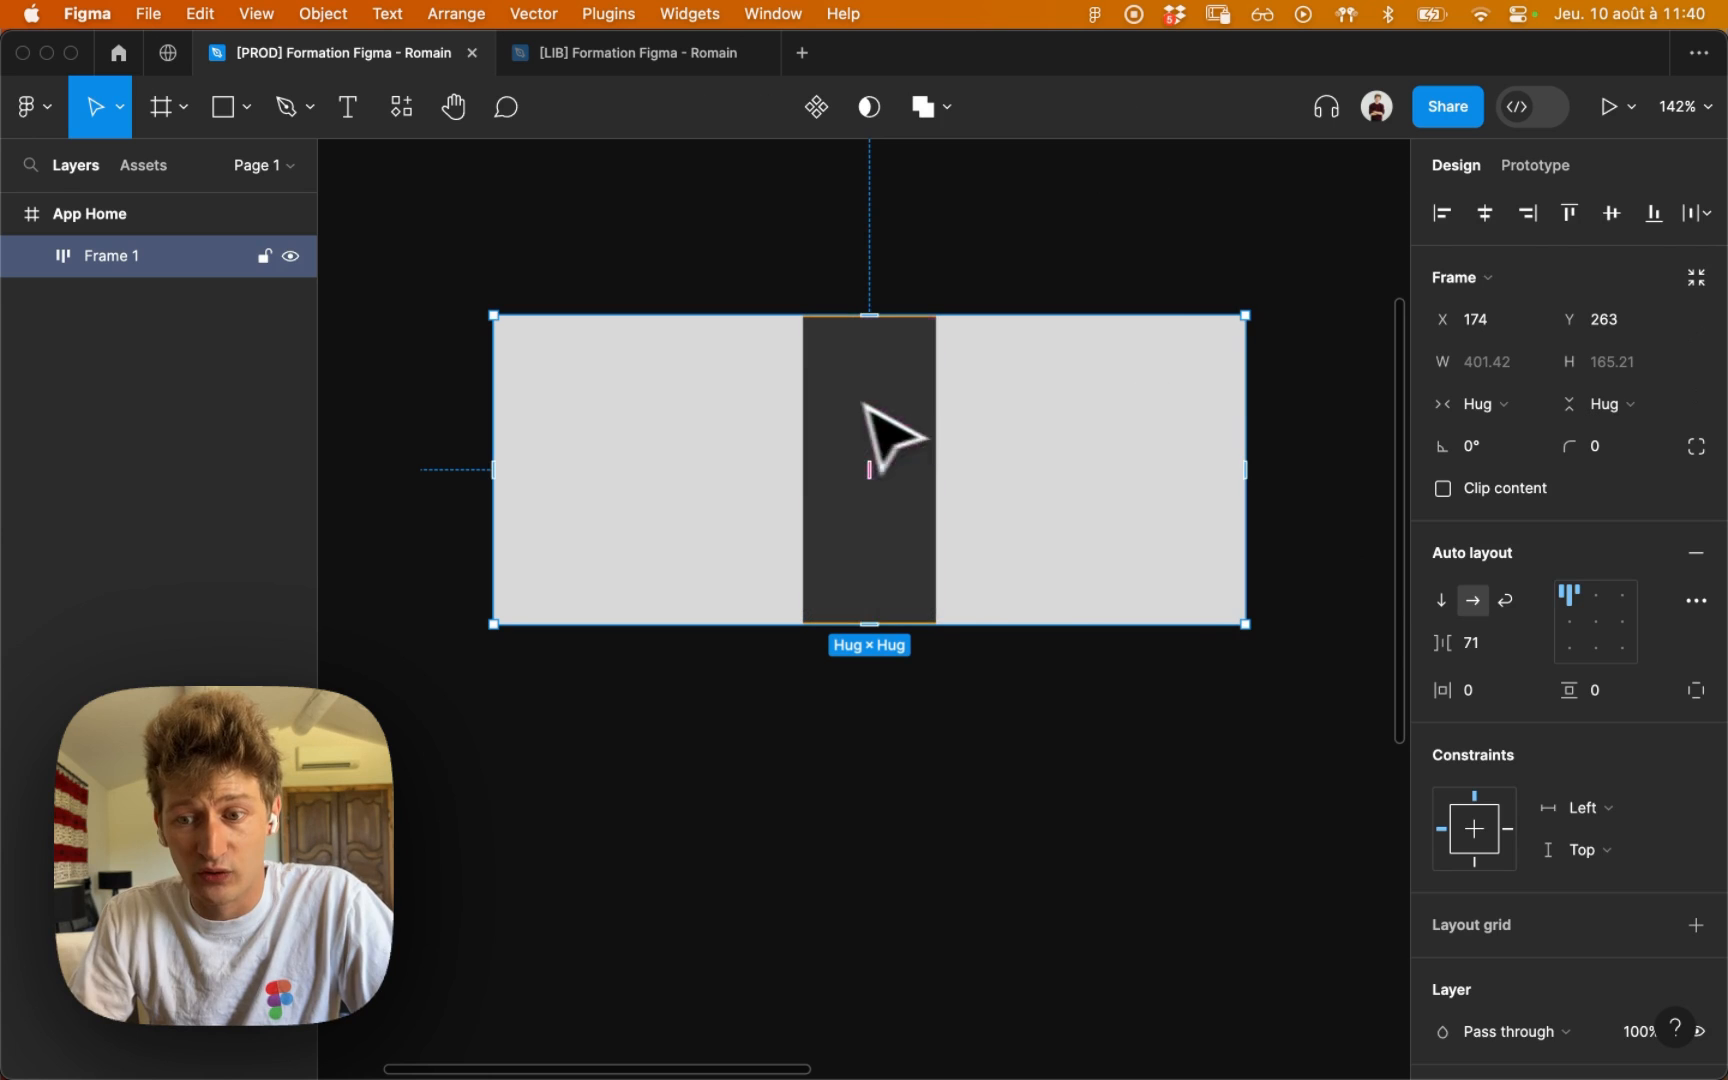
drag(1243, 447, 1205, 436)
key(super+z)
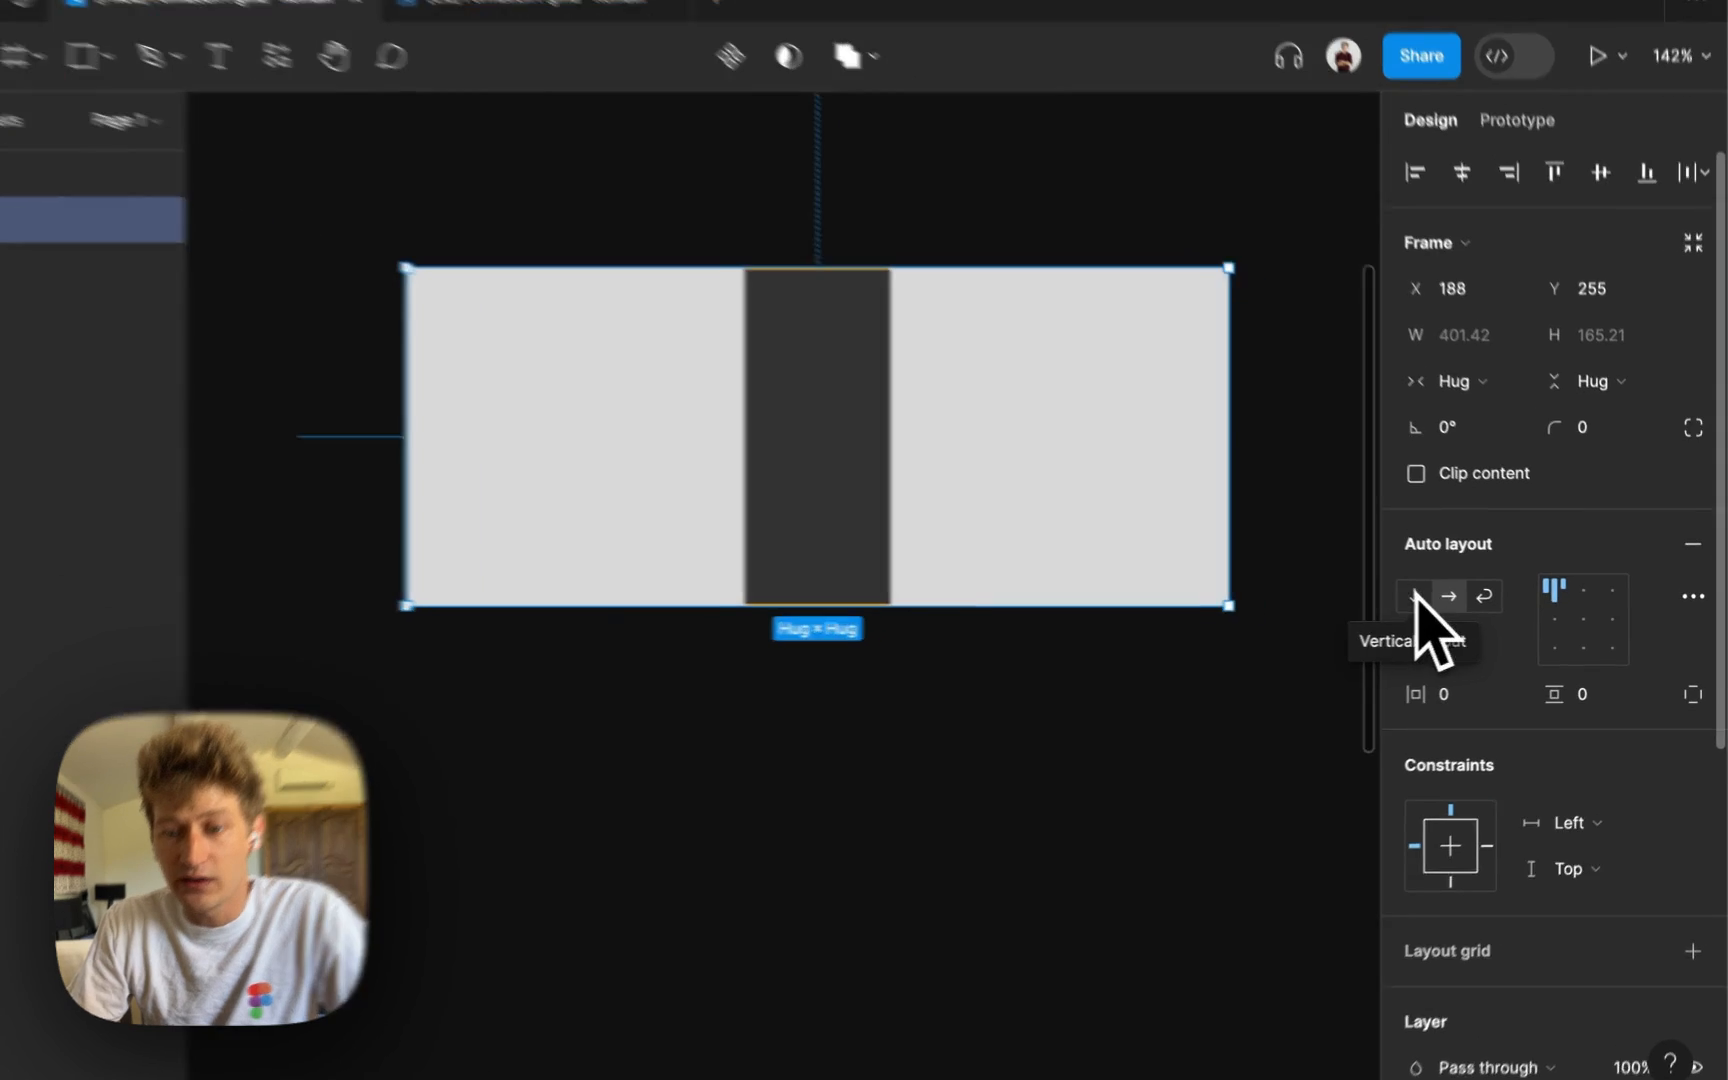
Step: Switch the frame's auto layout direction to vertical and back to horizontal
click(1441, 600)
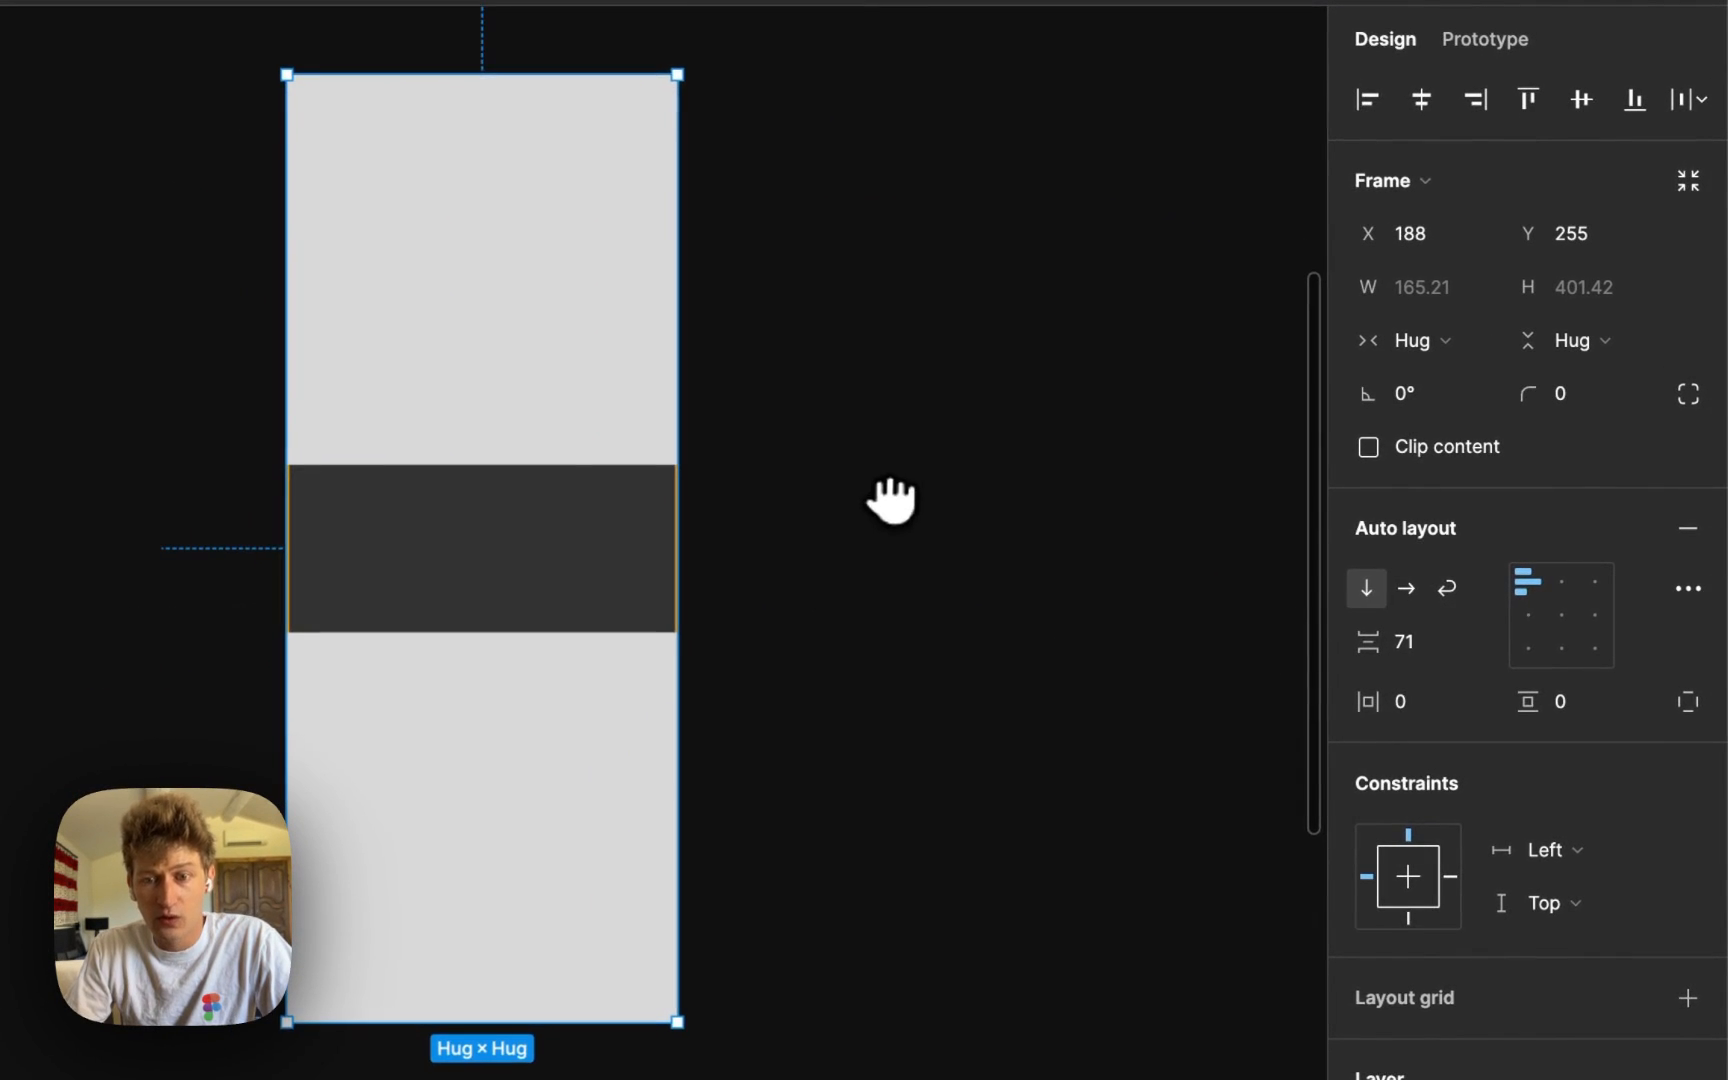
click(1406, 590)
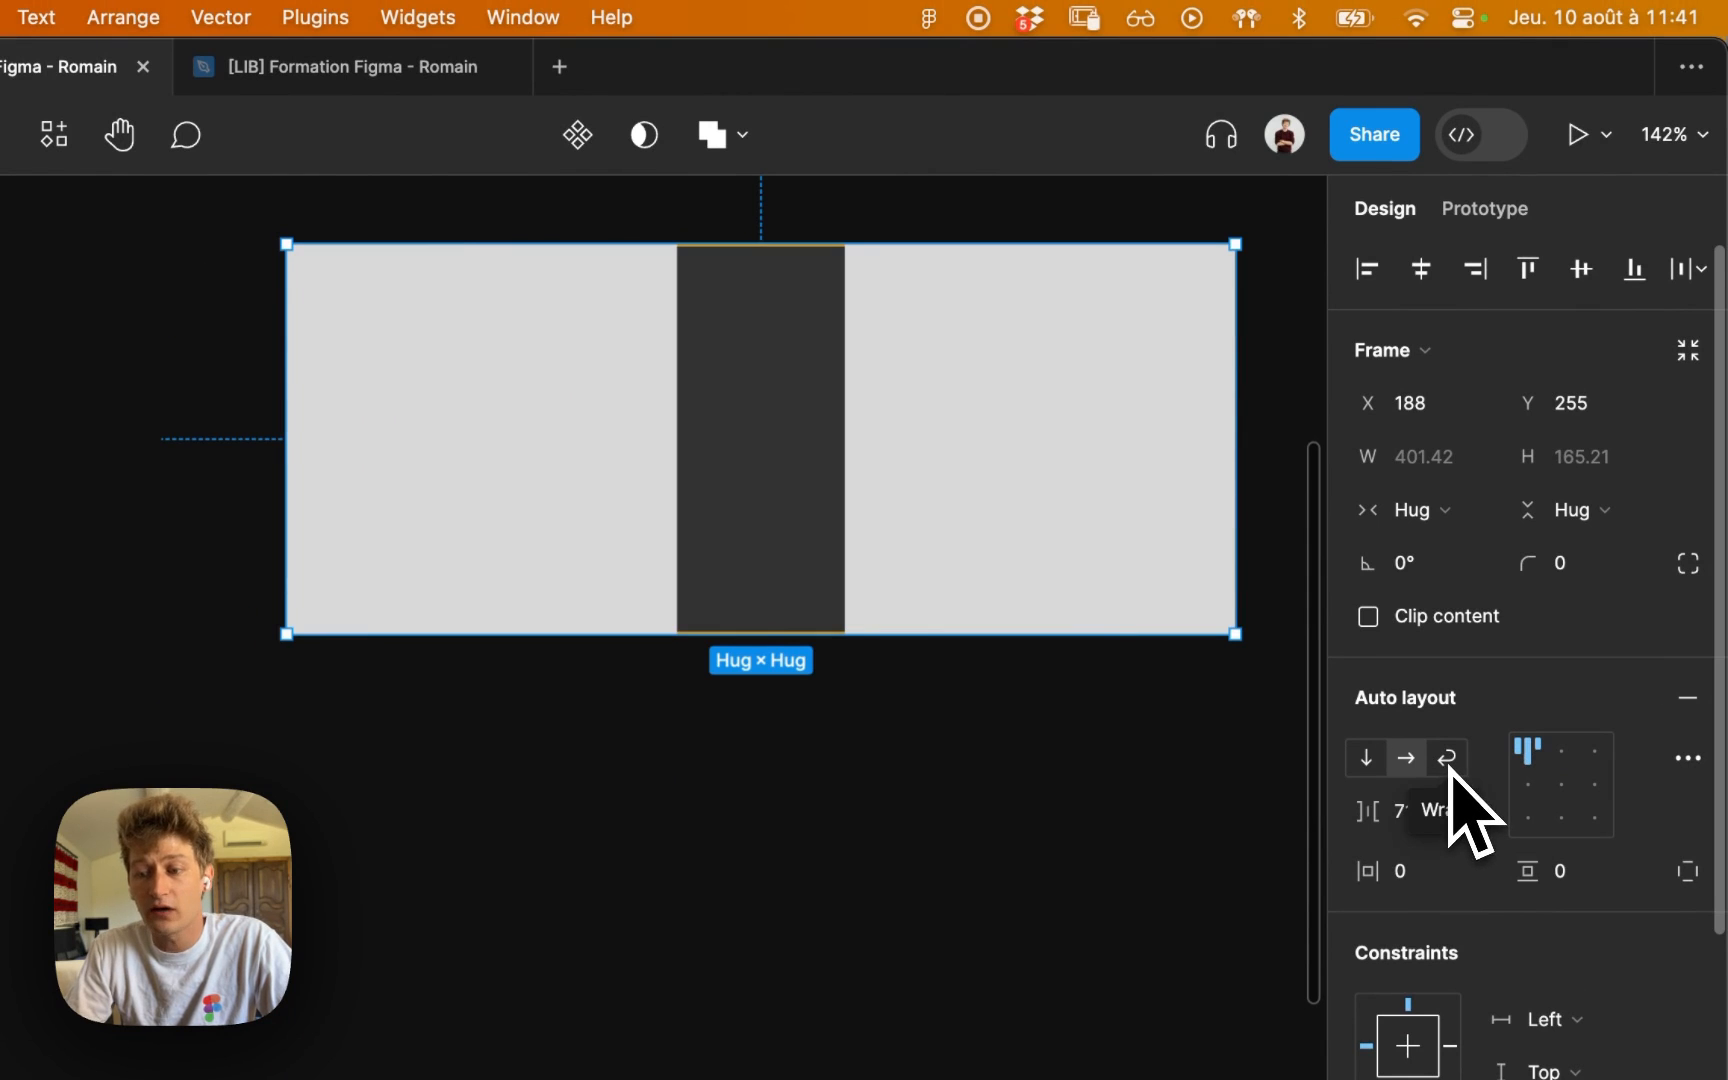
Step: Set the auto layout to Wrap, narrow the frame to about 230 wide, and widen it to about 402
click(1448, 762)
drag(1238, 432, 831, 418)
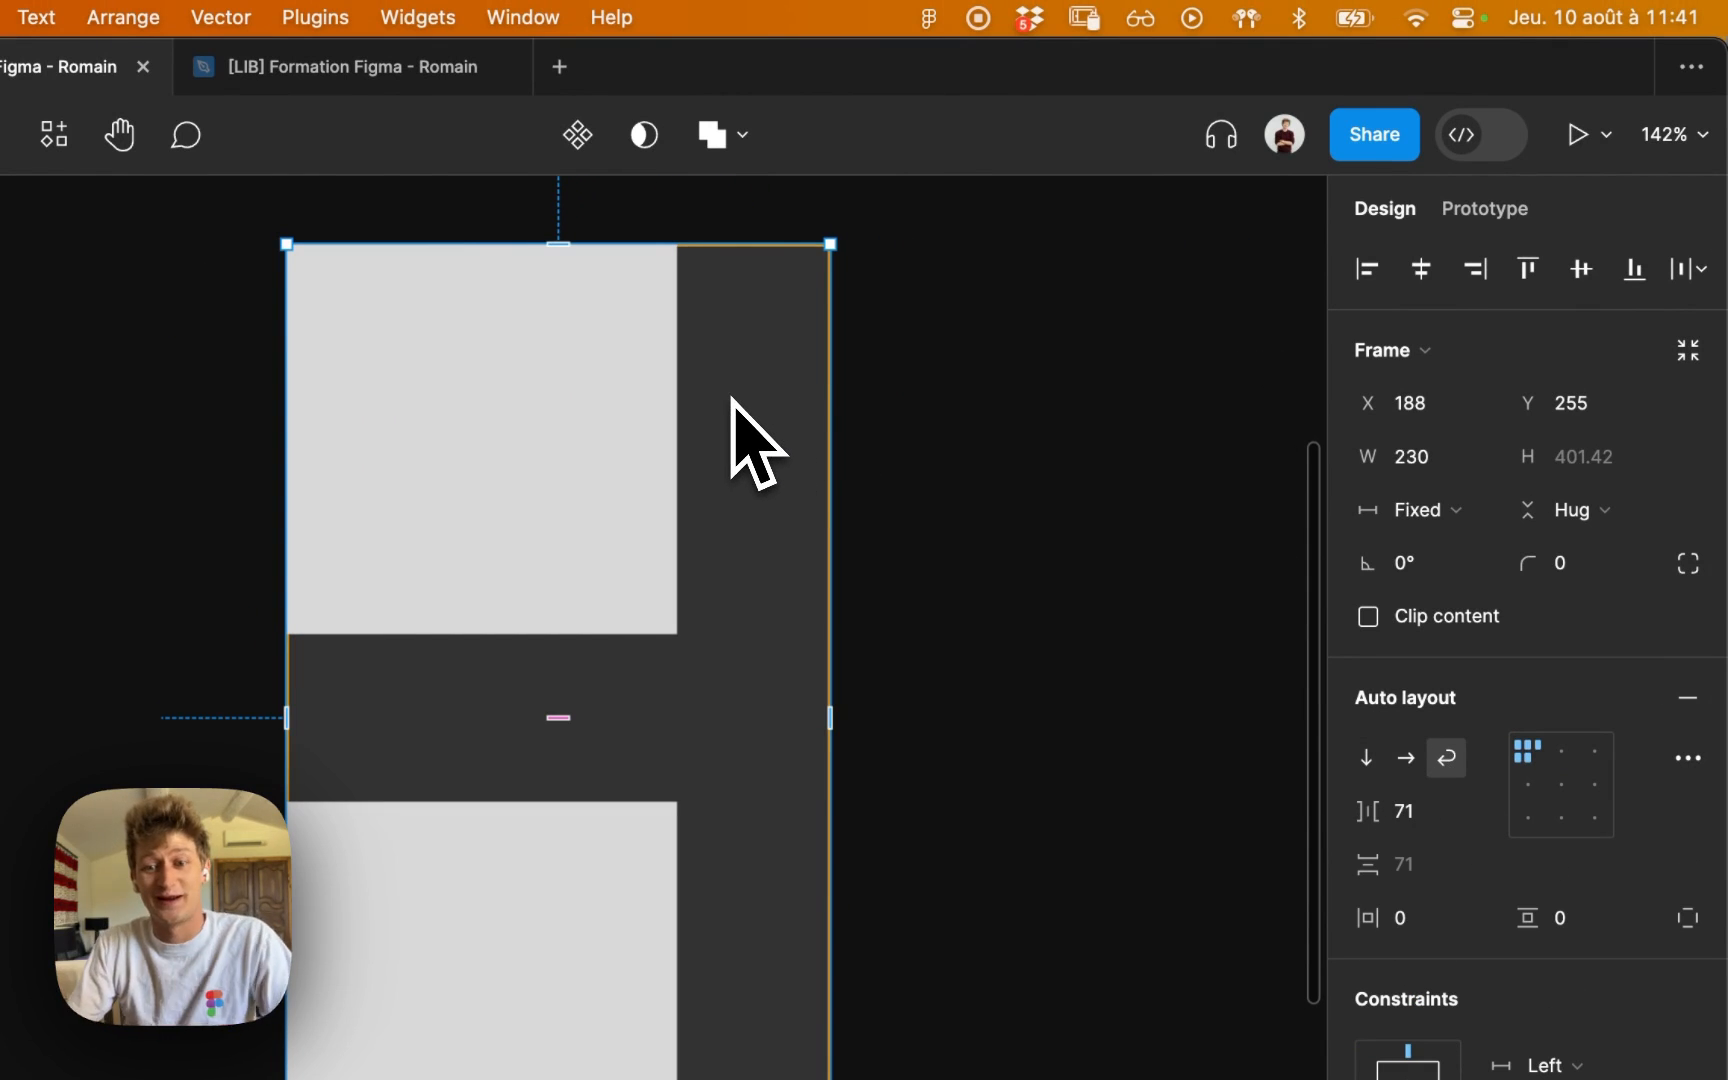
drag(849, 397, 975, 415)
drag(706, 547, 771, 625)
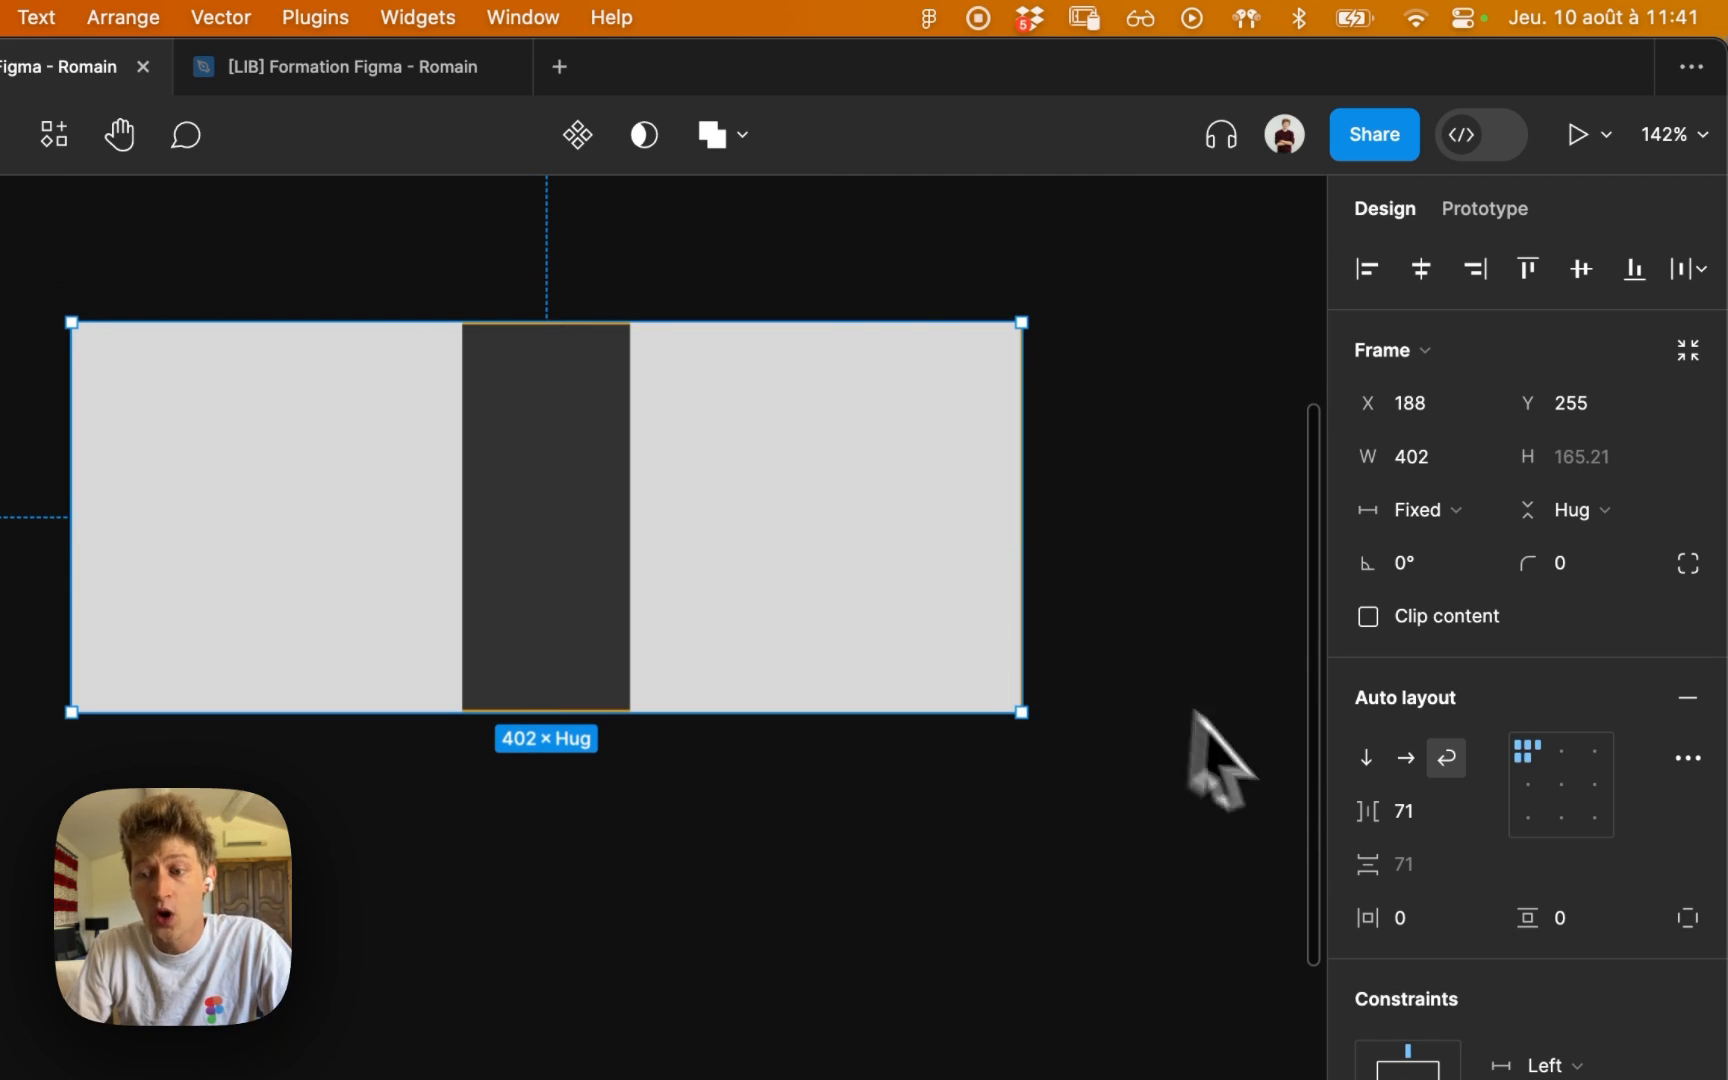
Step: Return the auto layout frame to horizontal direction with 32 spacing and resize it to fit the squares
click(1367, 772)
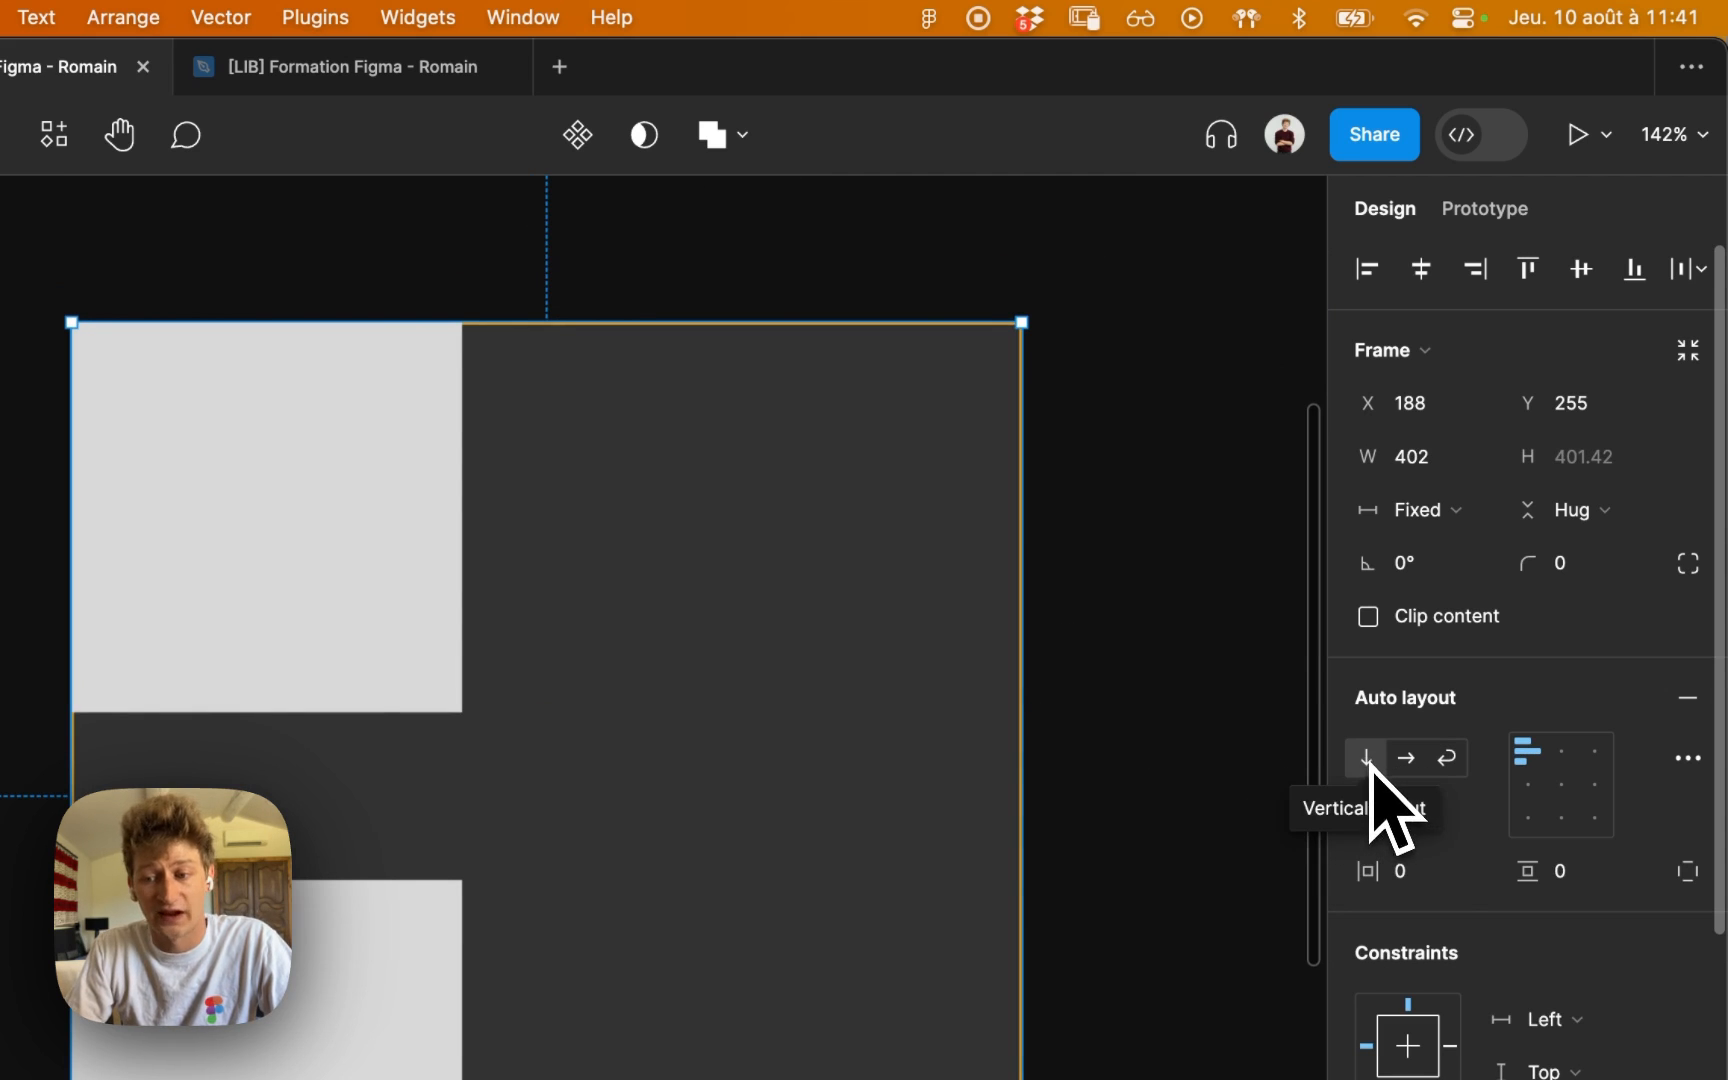
click(1405, 759)
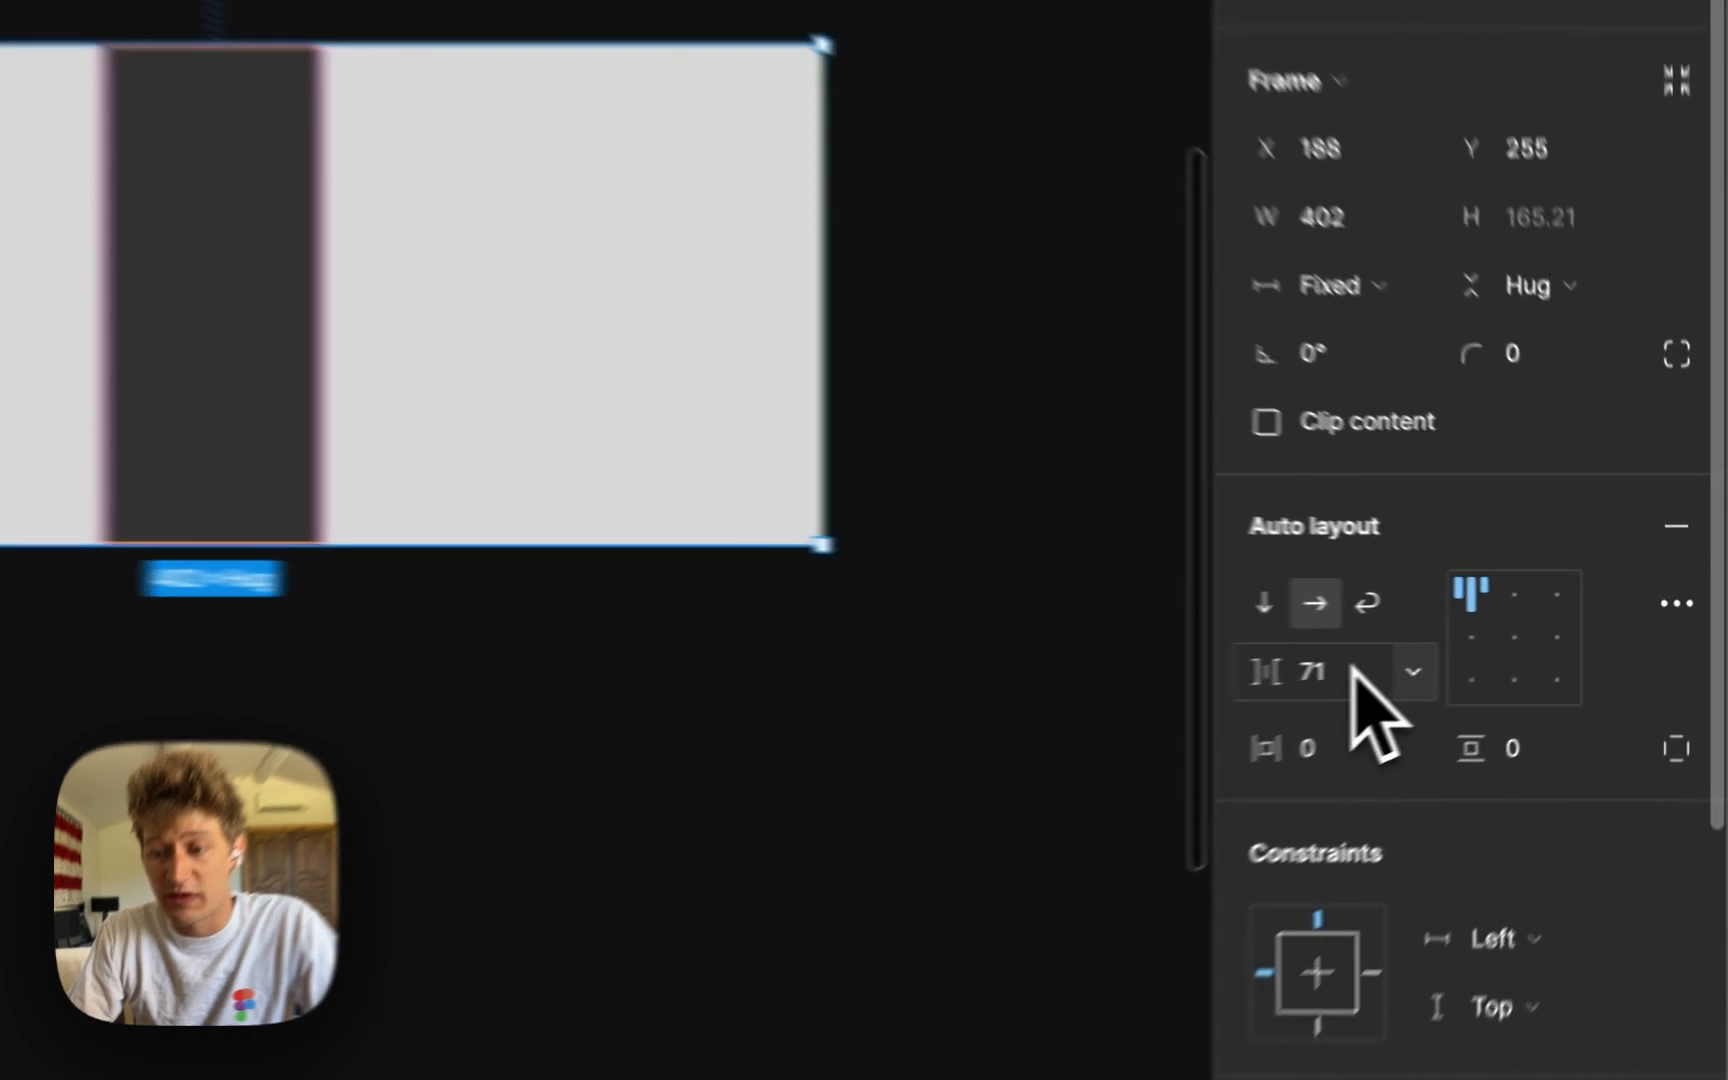
click(1352, 672)
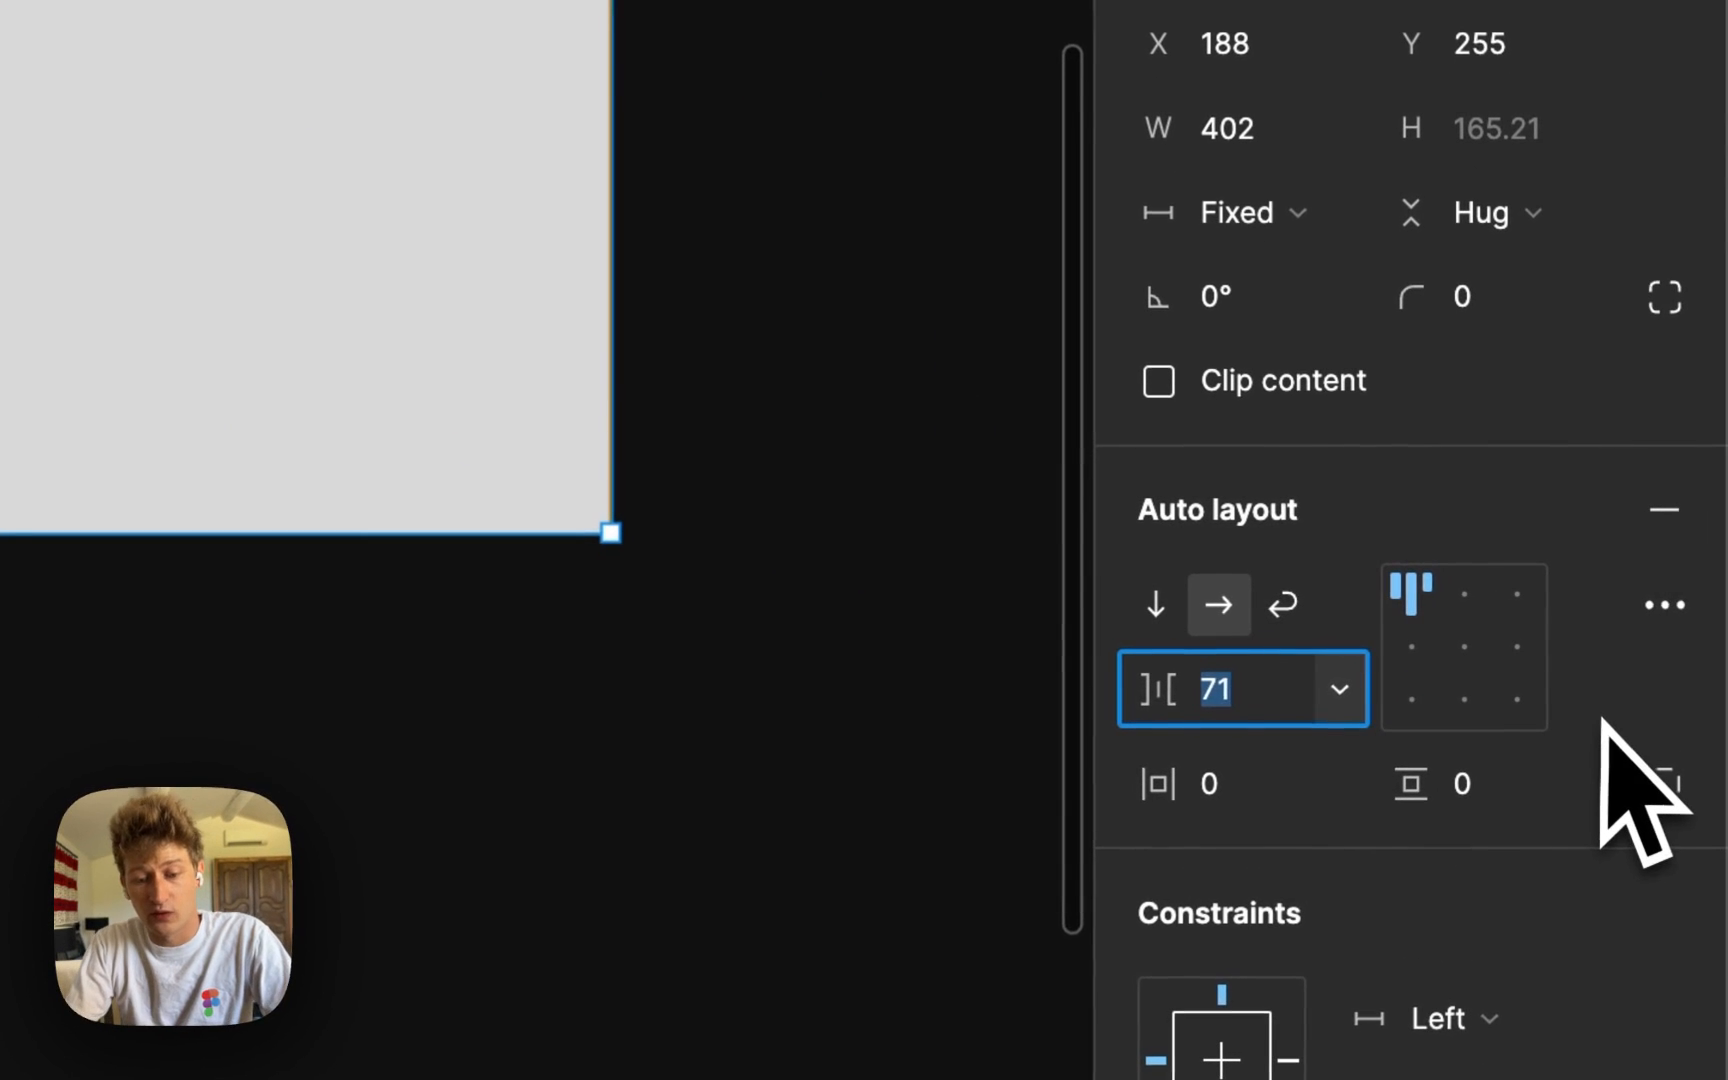
text(32)
key(Return)
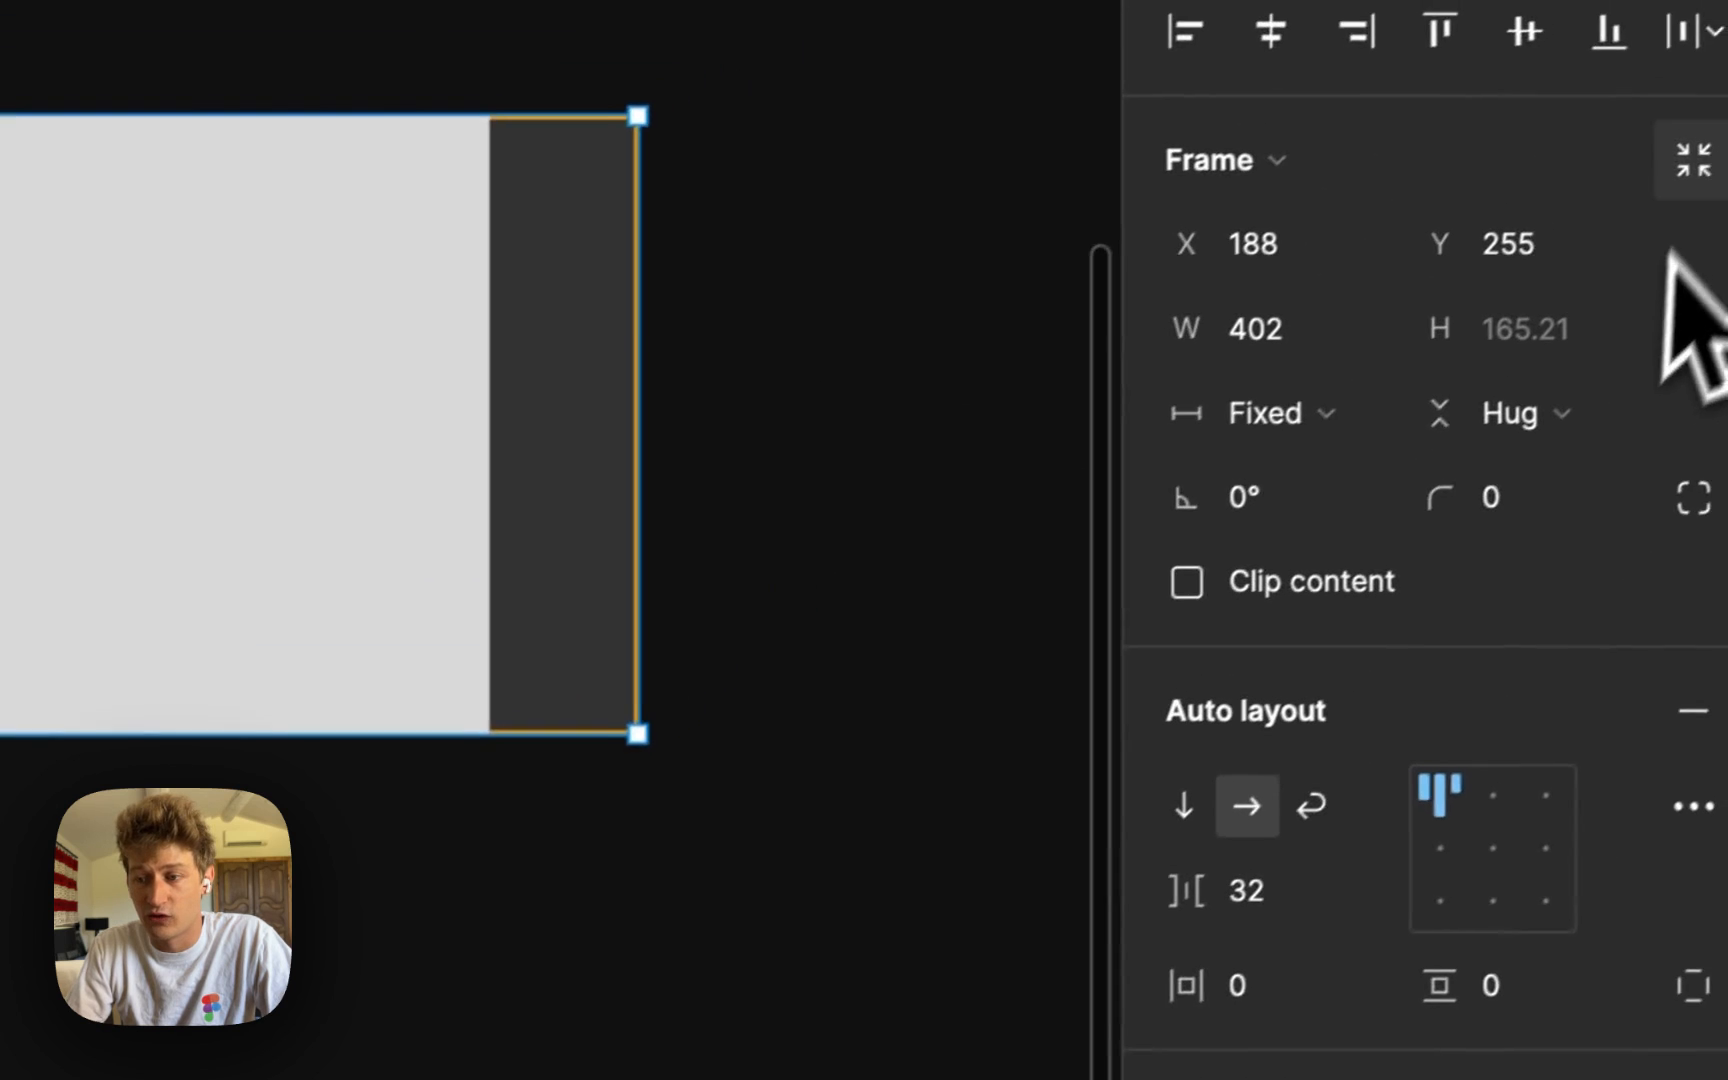
click(1686, 158)
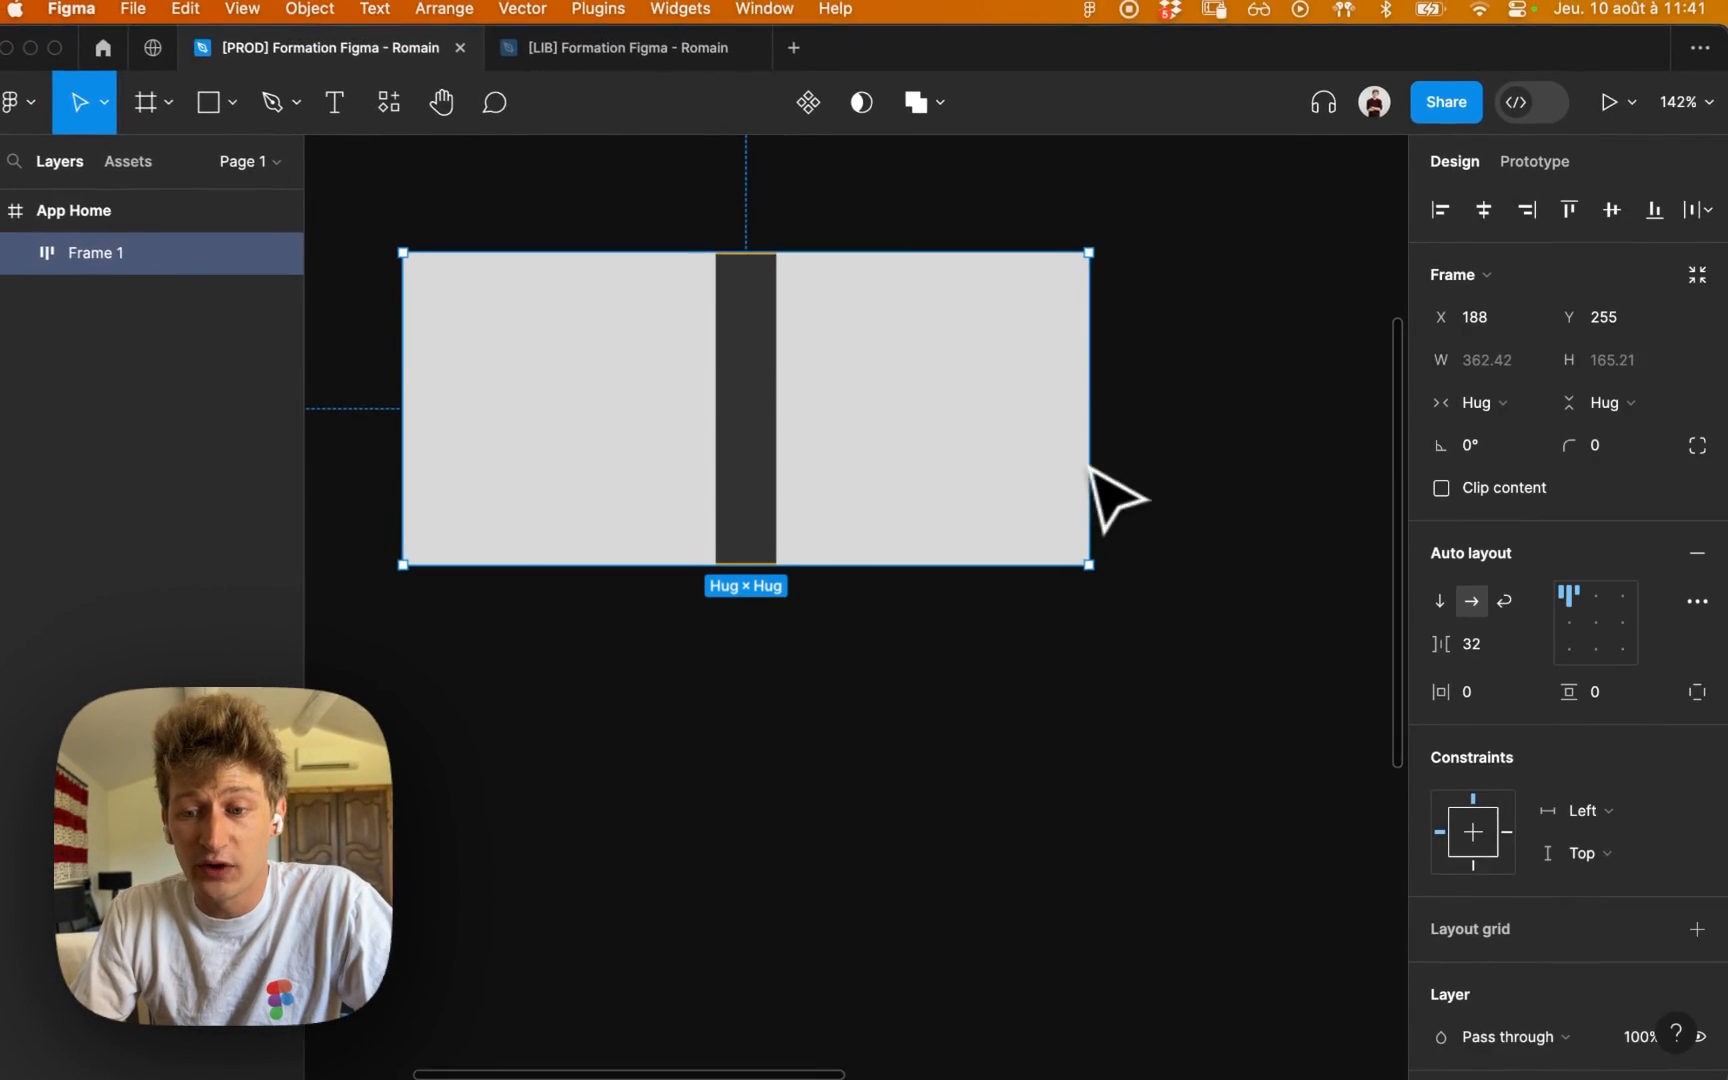
Step: Enlarge the auto layout frame to about 432 × 336, align its squares to the center and expand its layer
drag(651, 597, 1224, 885)
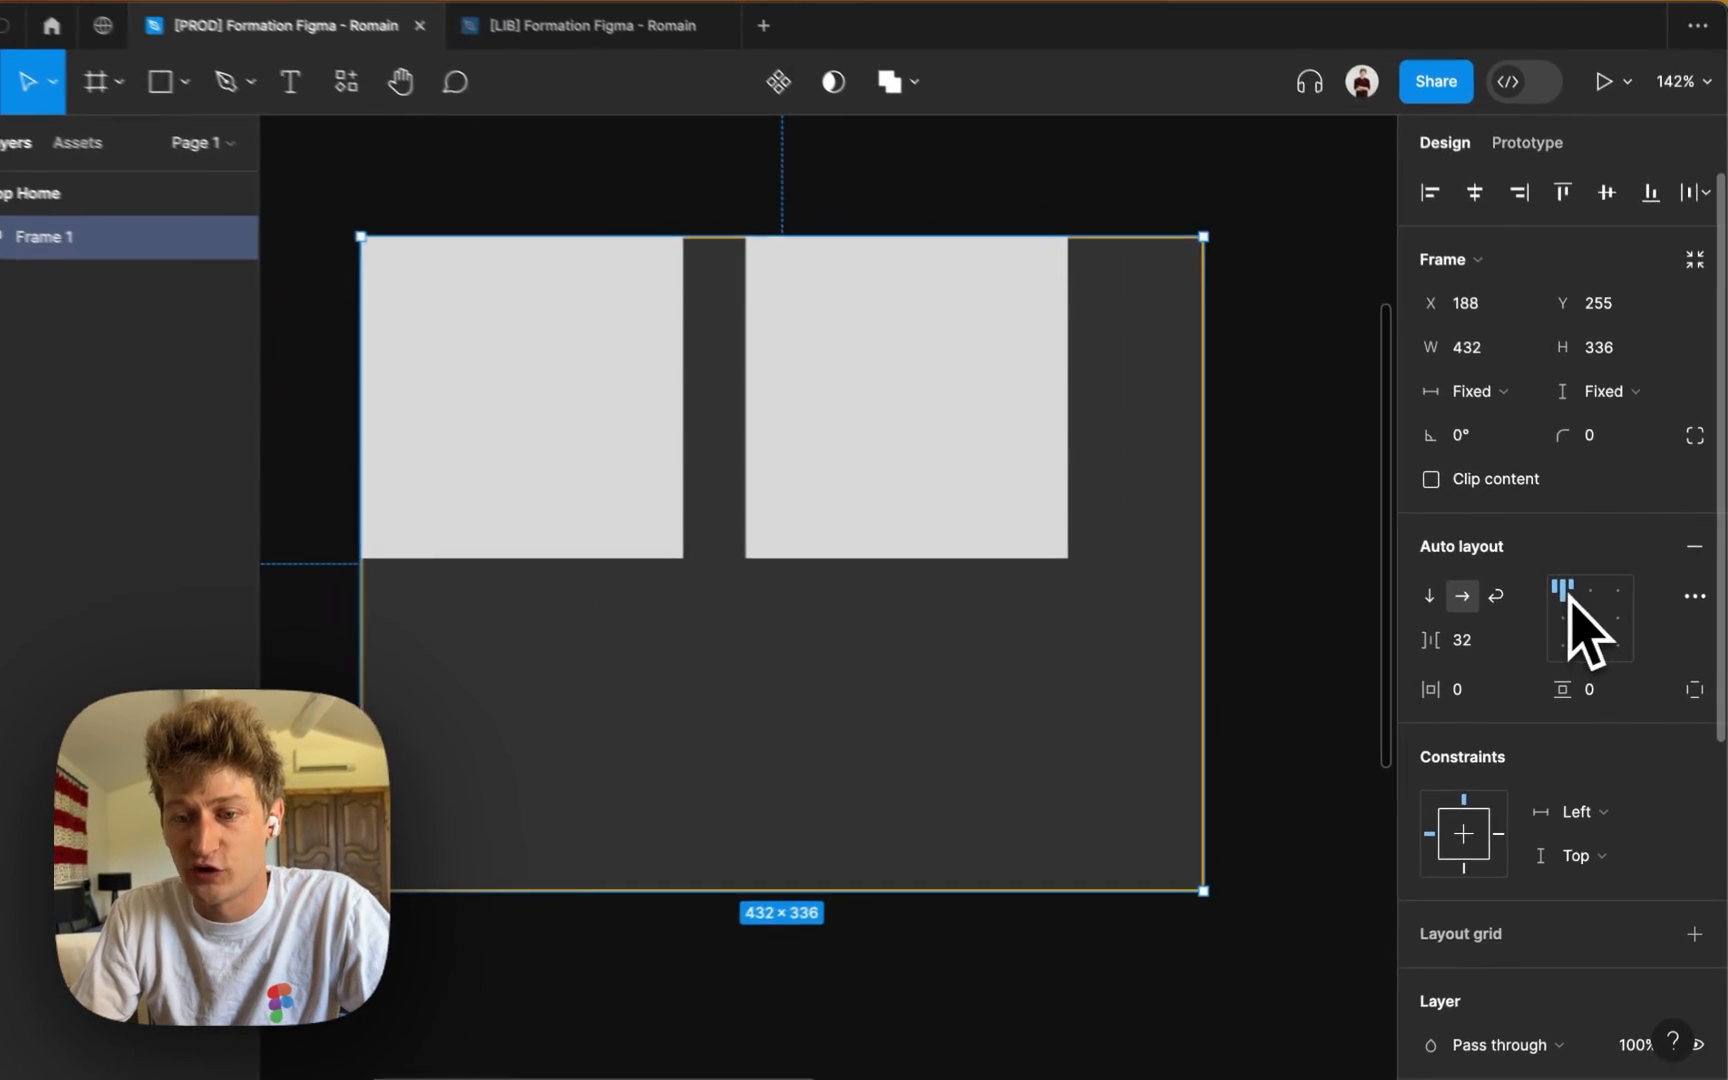
drag(1102, 608, 1105, 568)
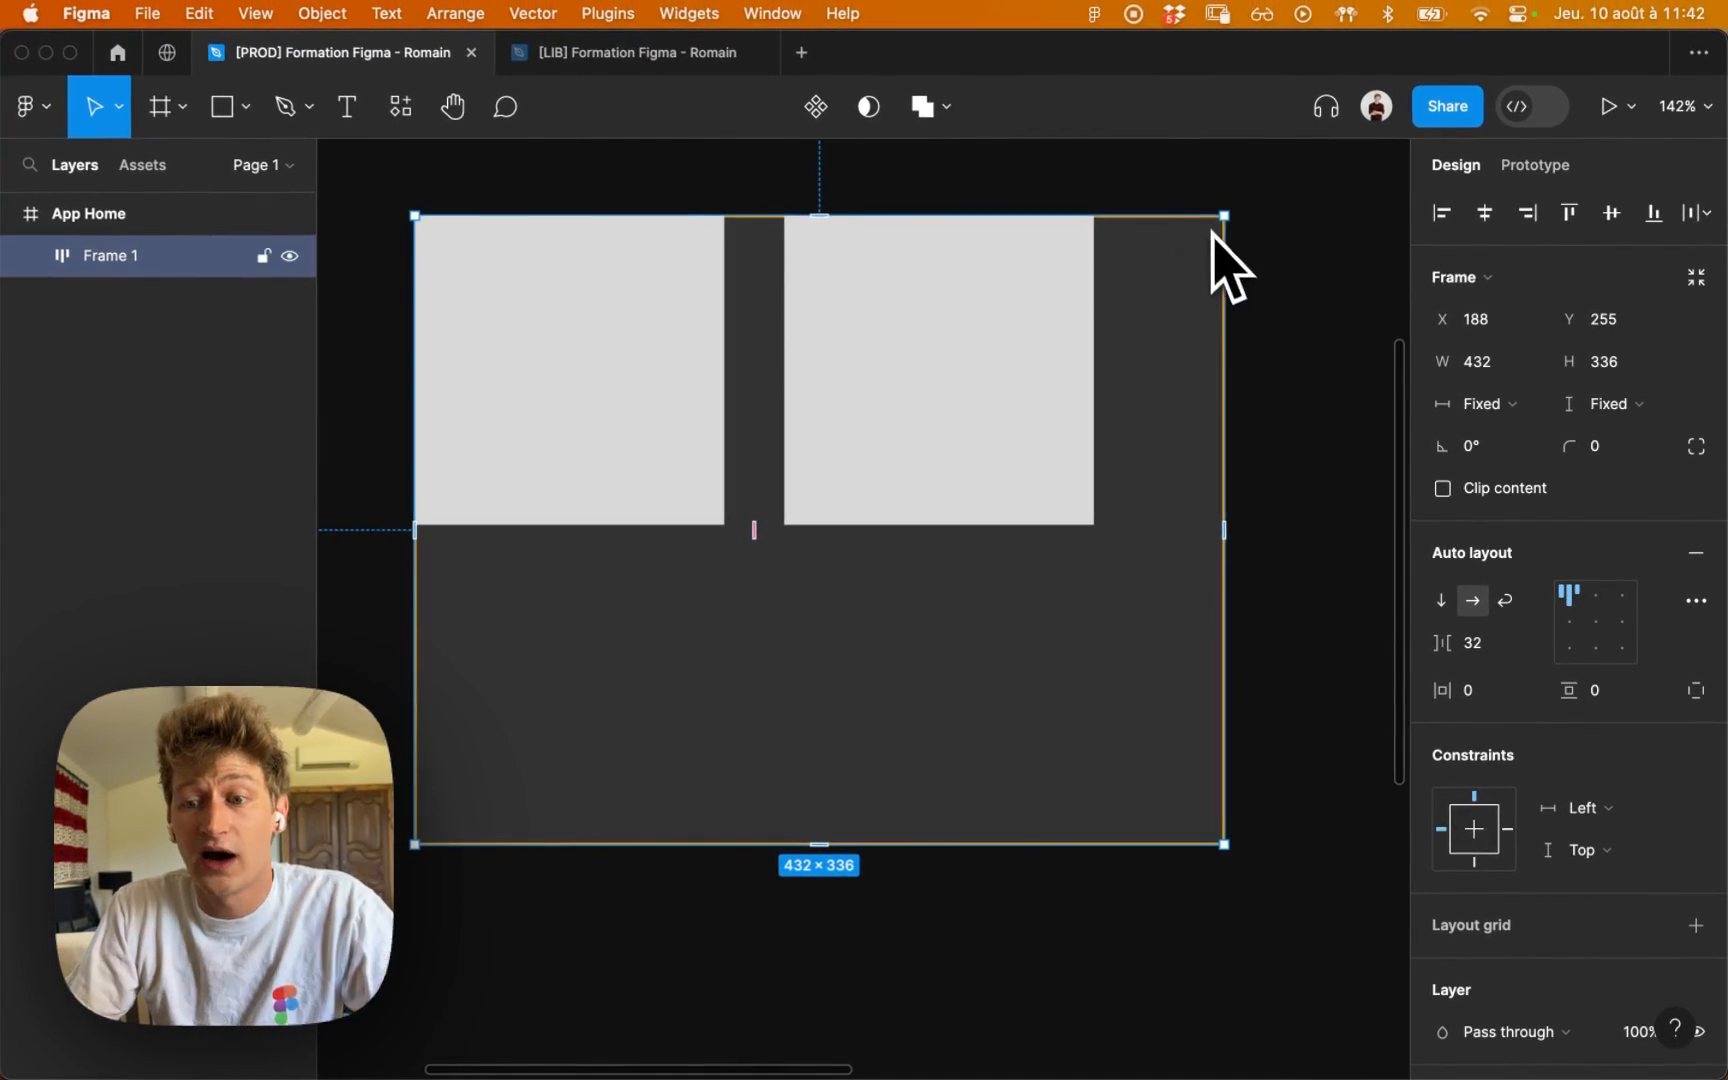
click(1265, 760)
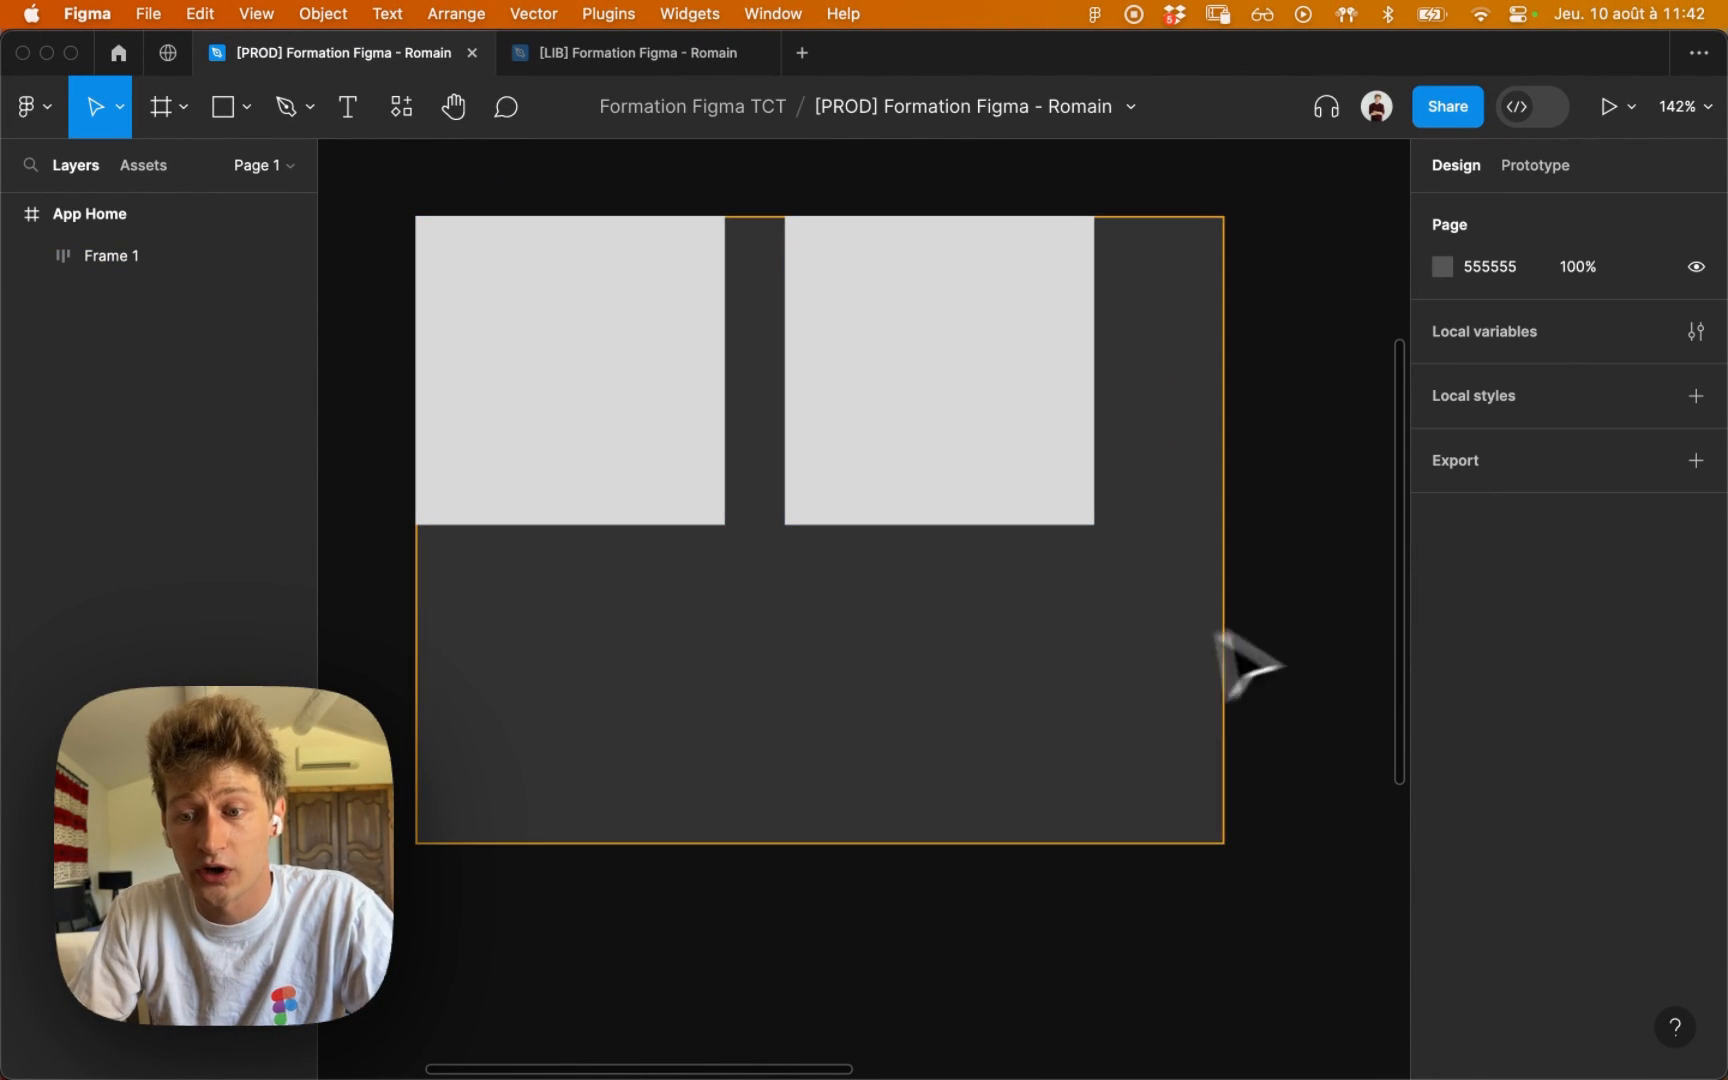
click(1149, 636)
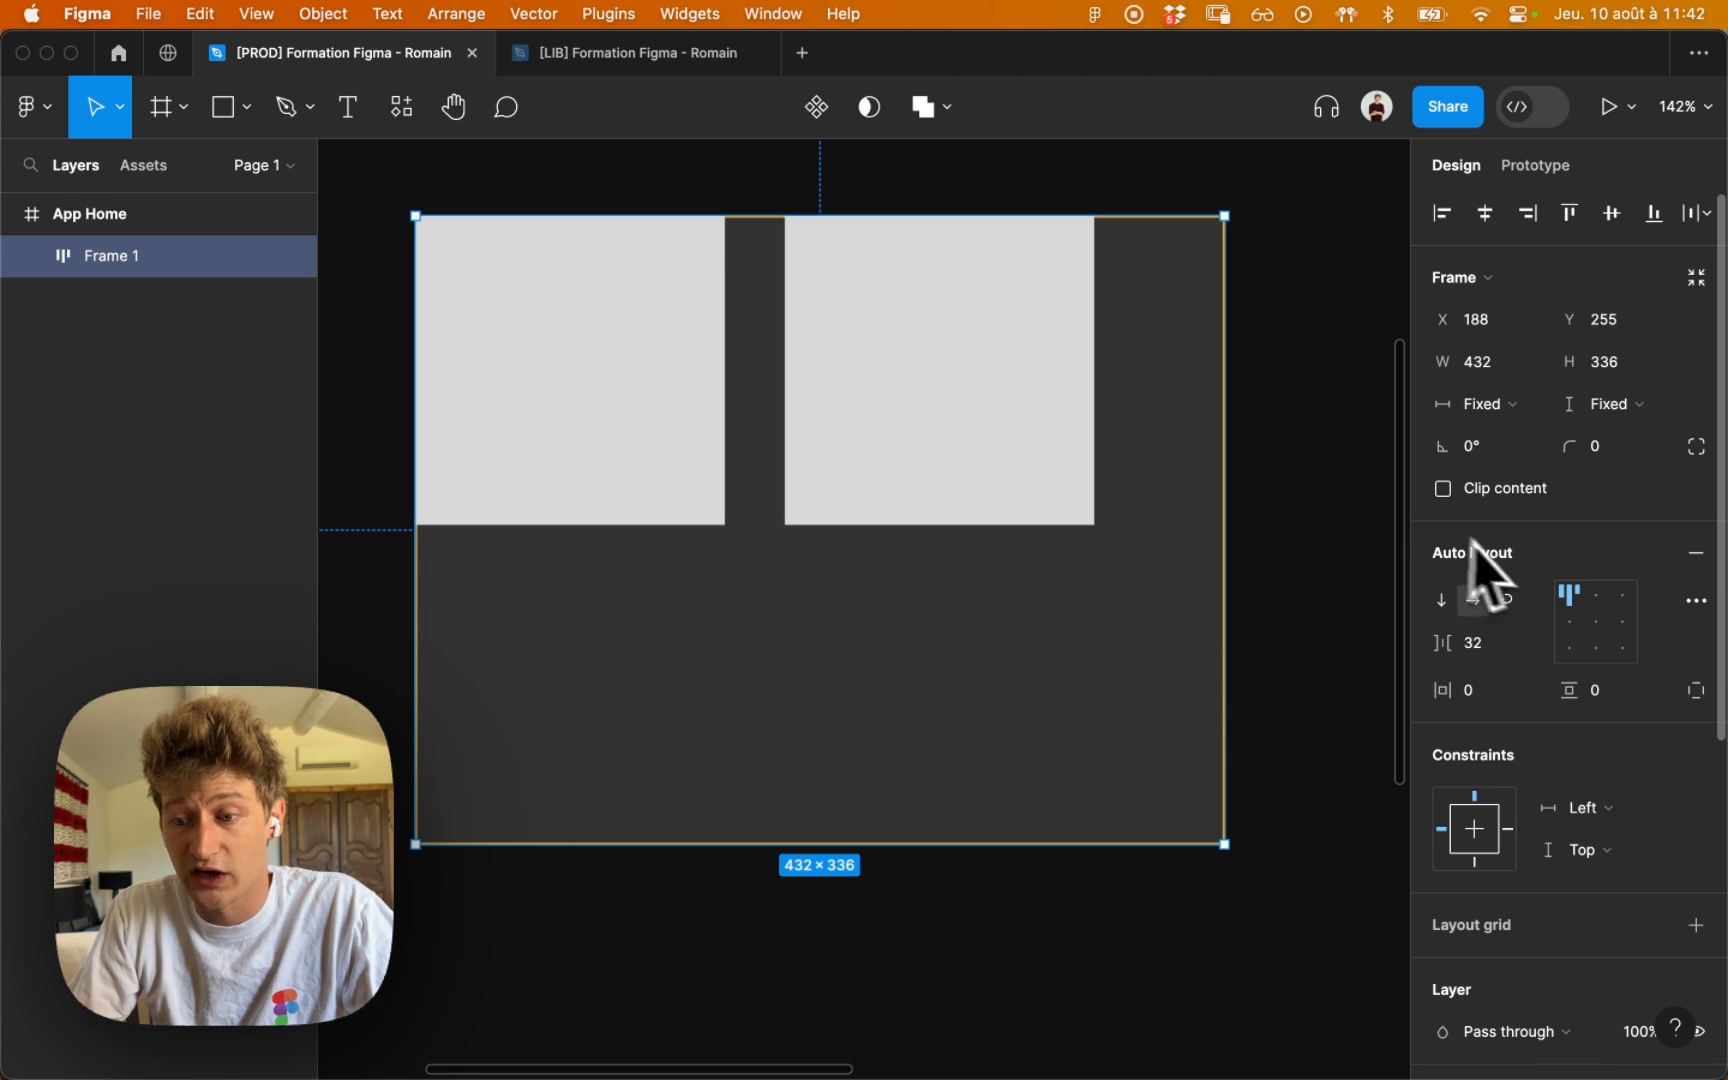
click(1598, 630)
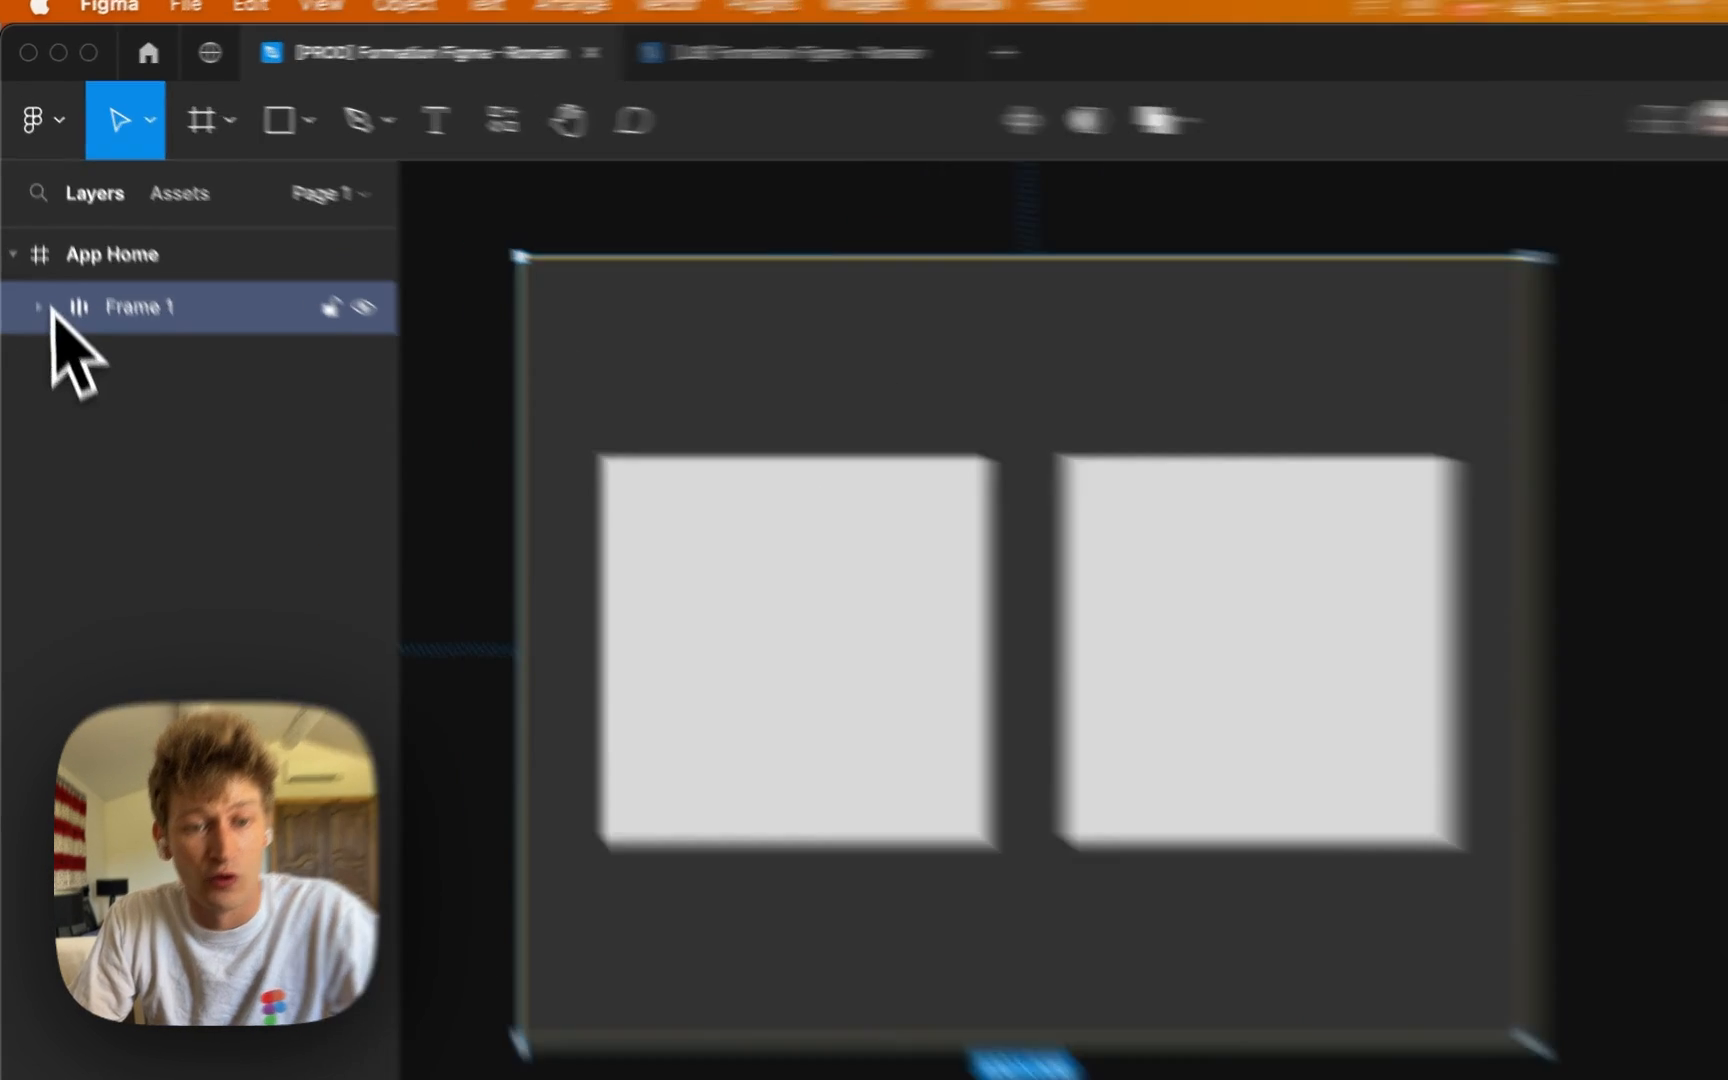
click(31, 256)
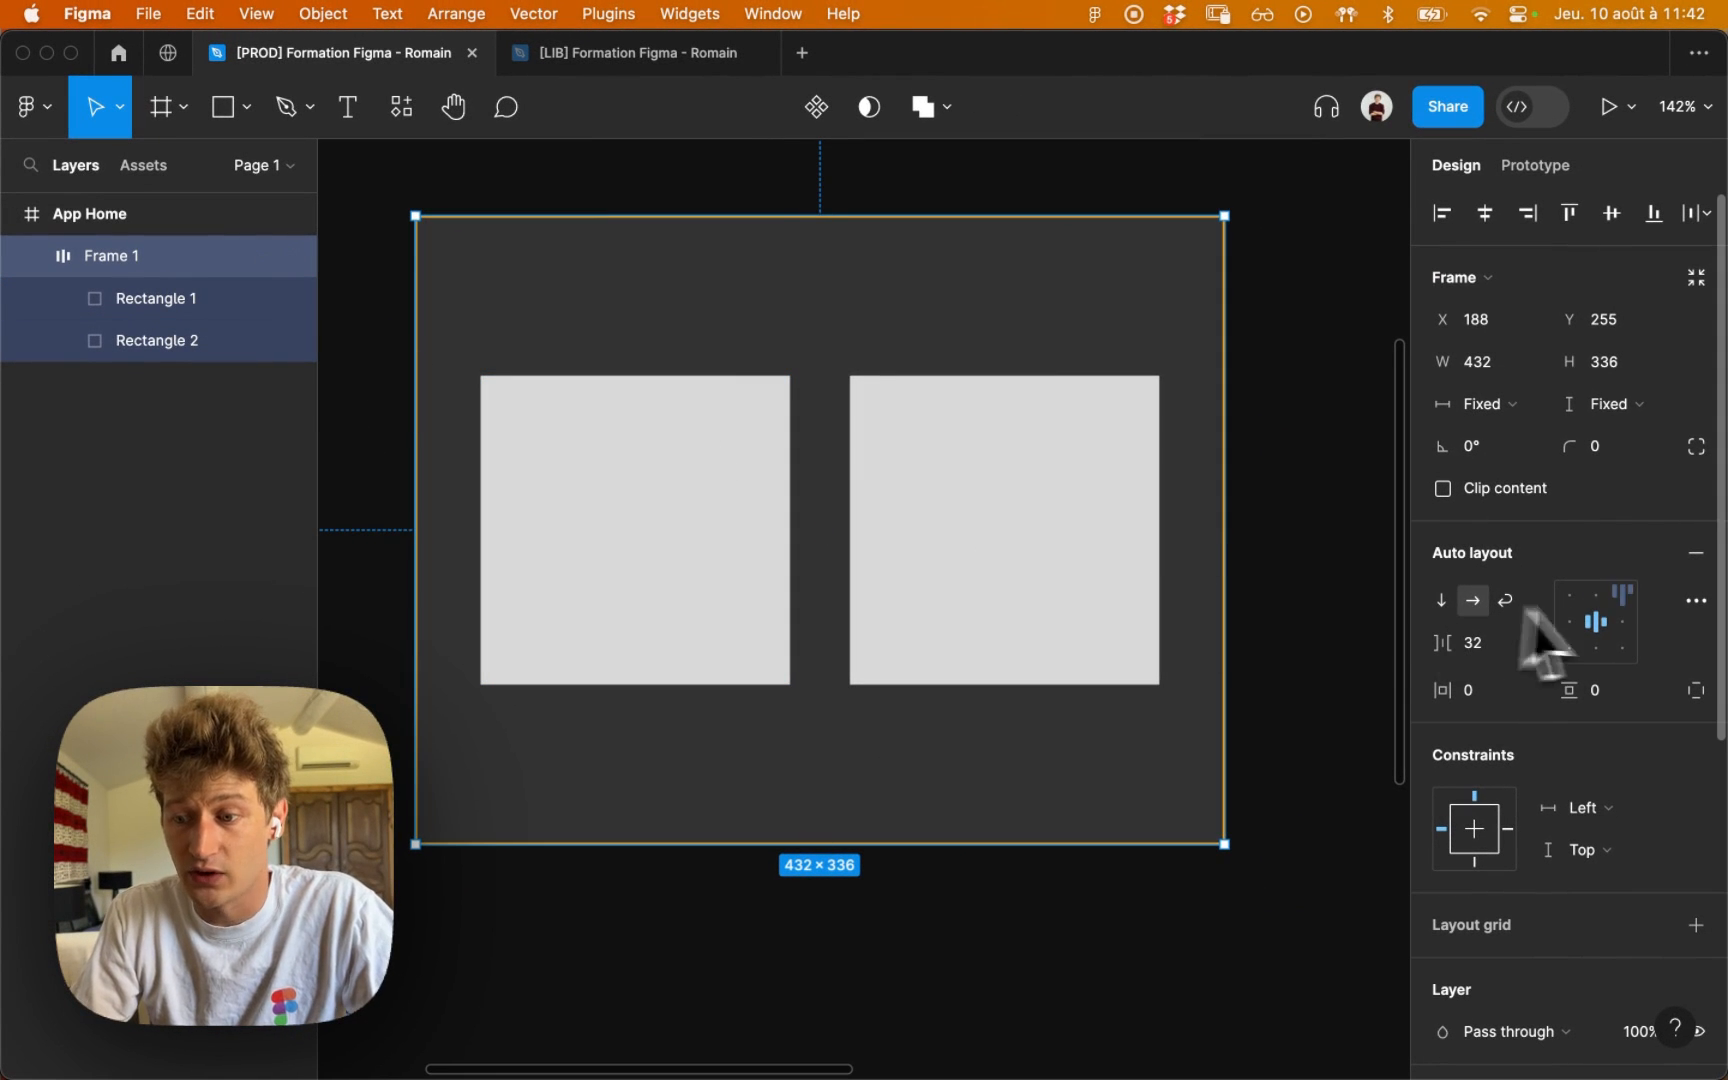
Step: Try top center, bottom center and left alignments for the squares, finishing on center alignment
click(1600, 598)
click(1605, 645)
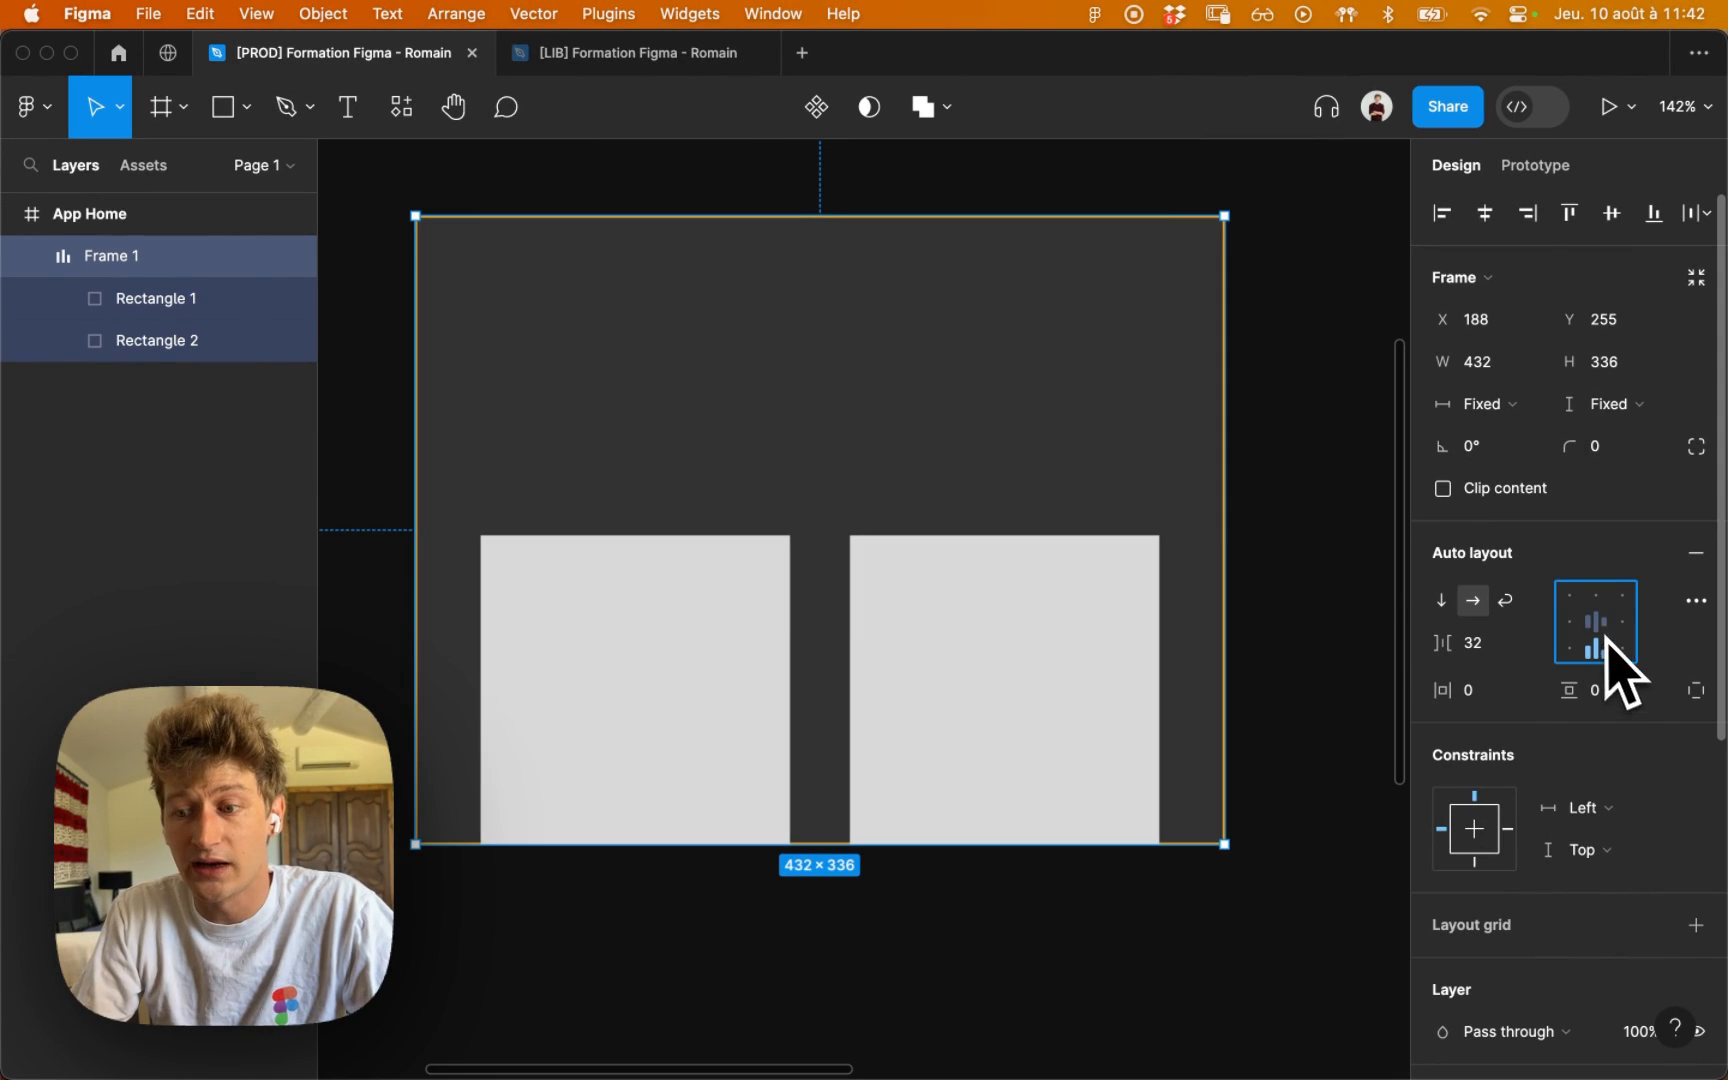
click(1596, 622)
click(1570, 622)
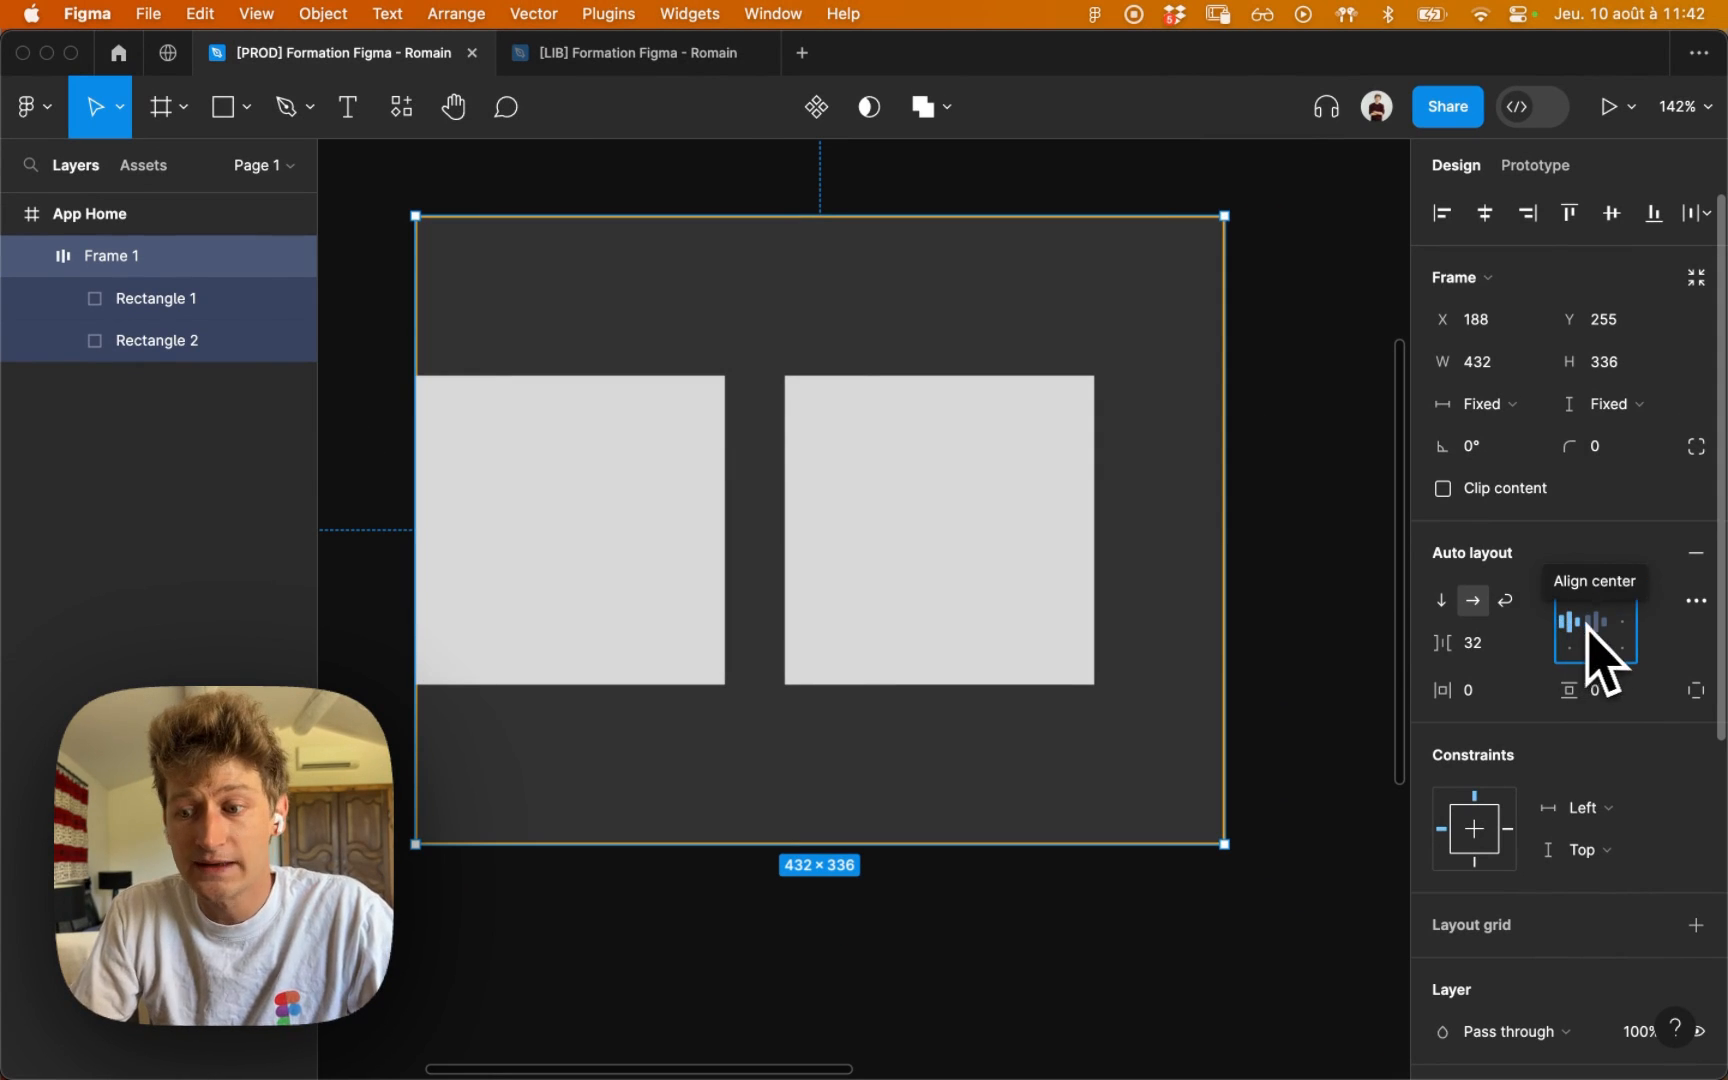
click(1604, 628)
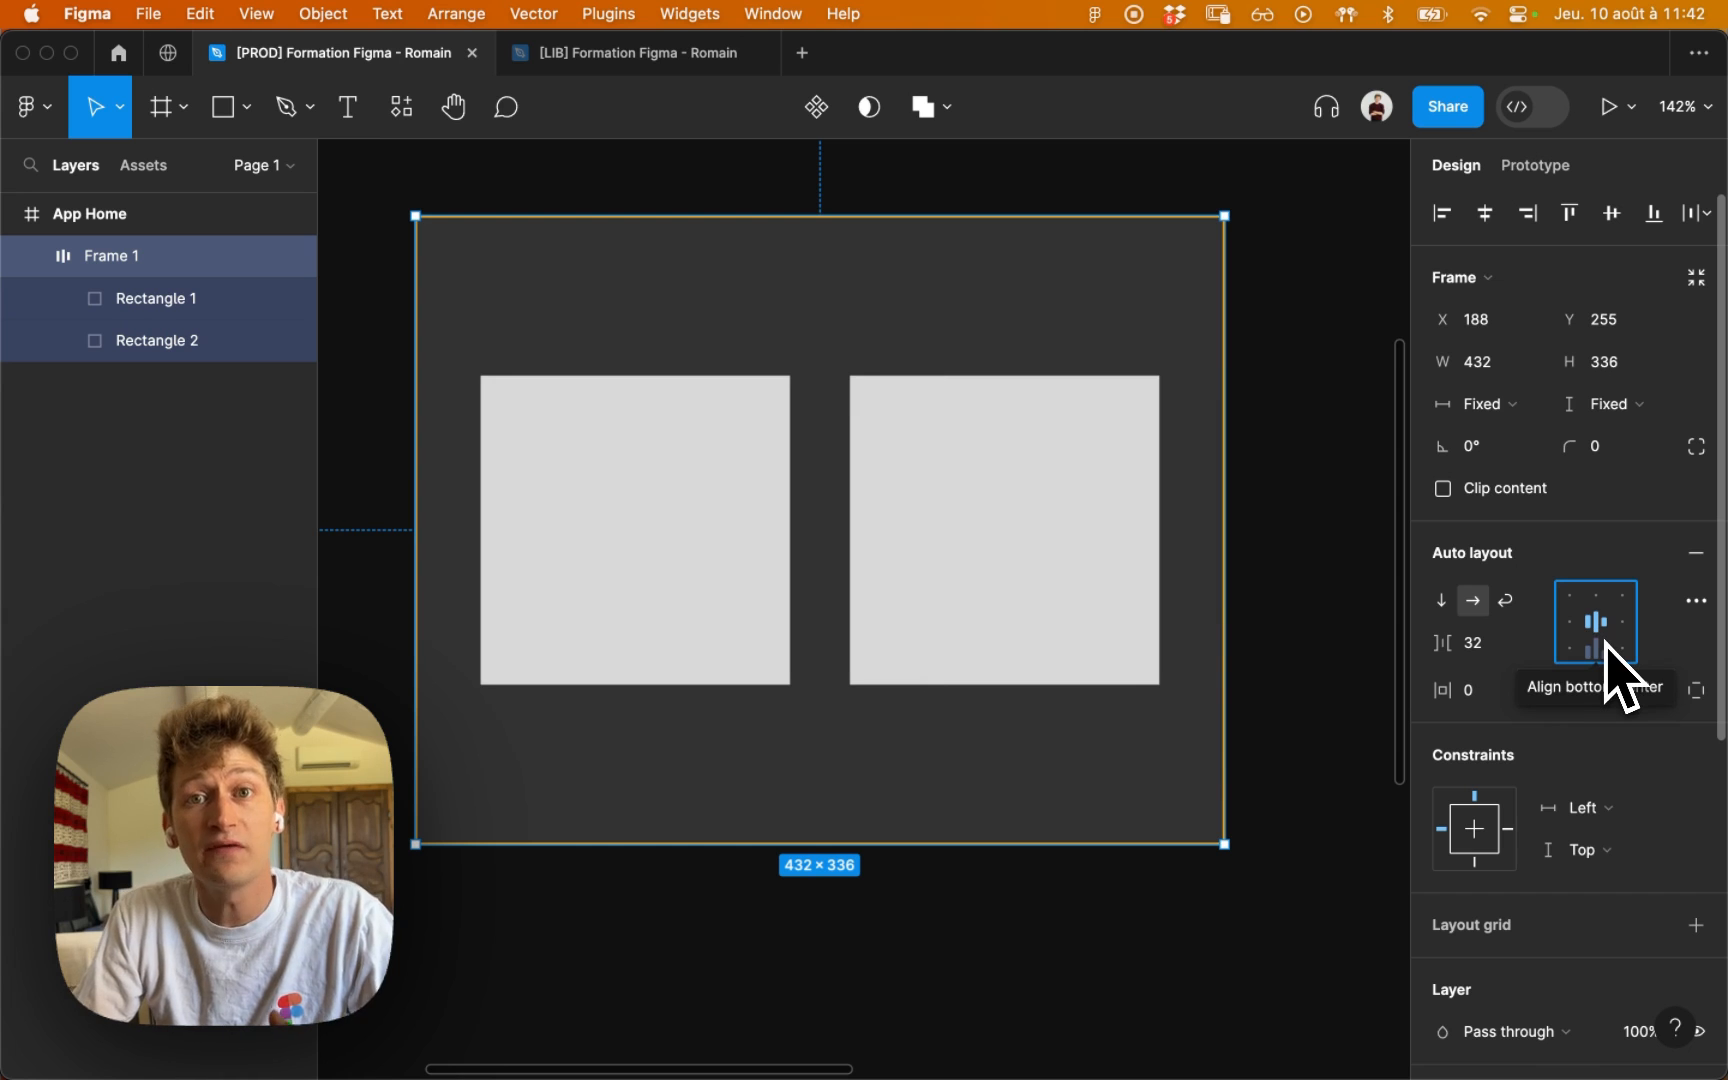
click(1596, 606)
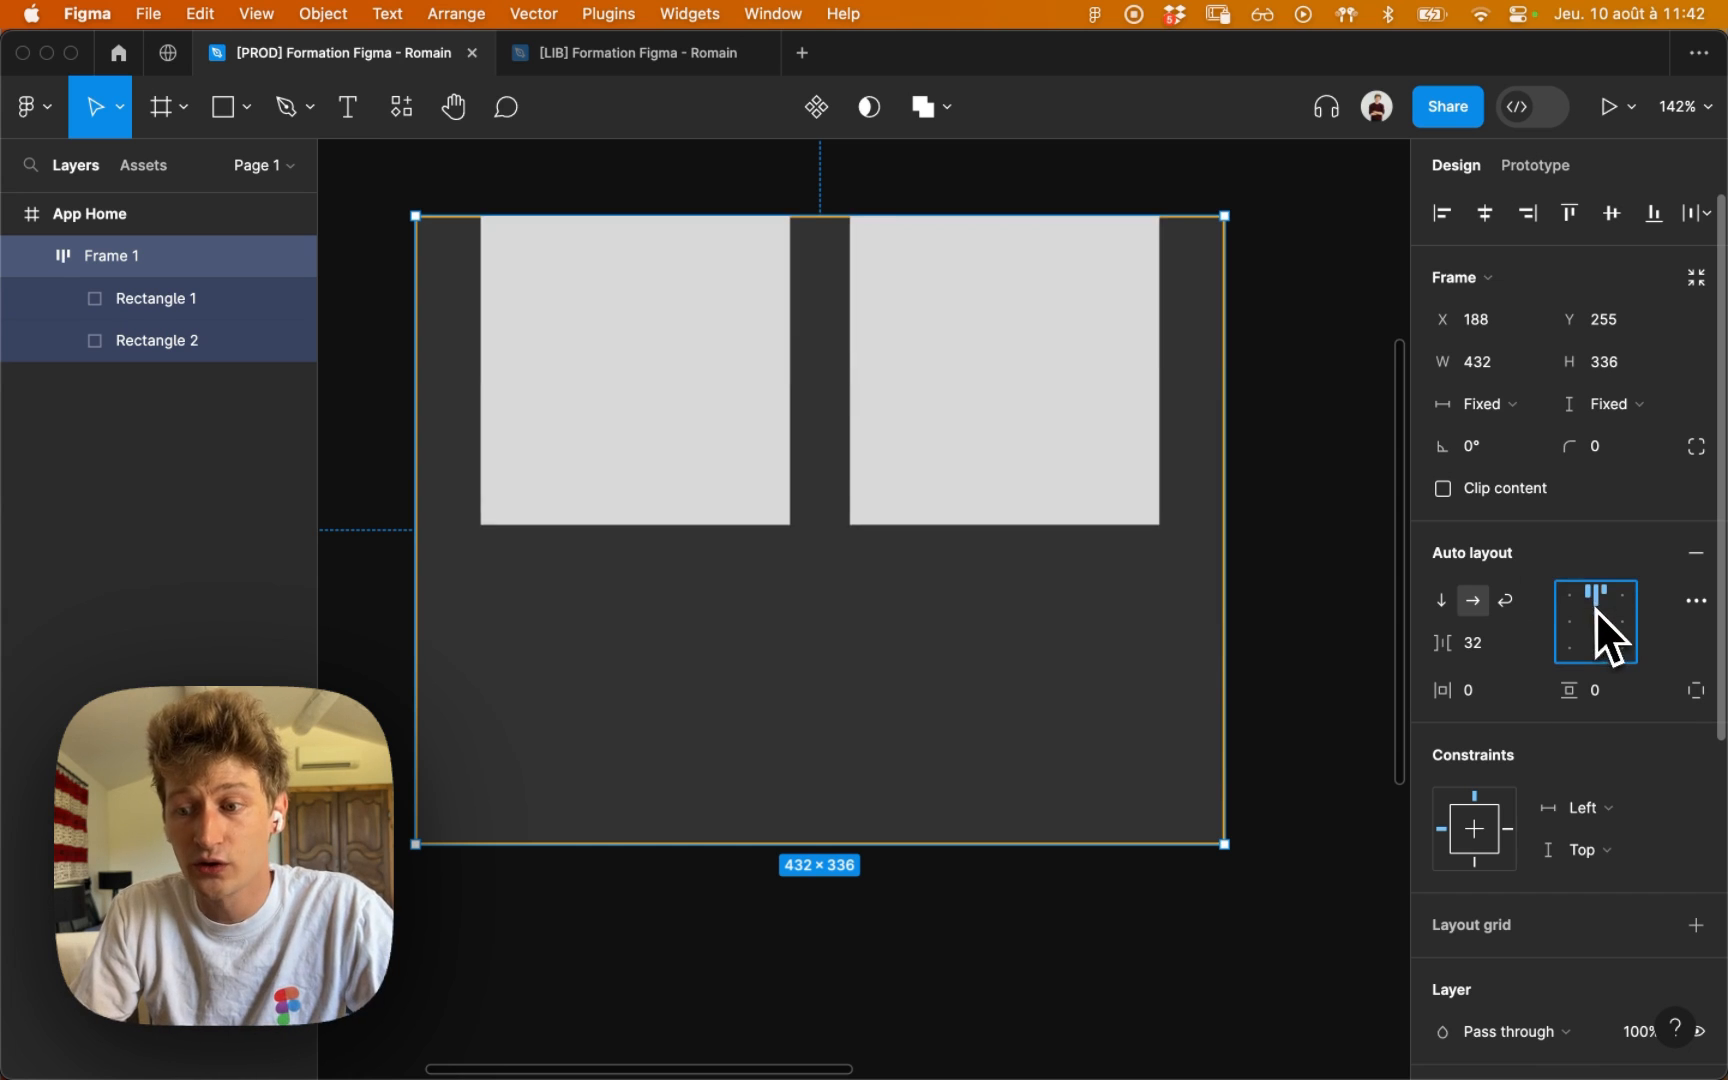
click(1595, 621)
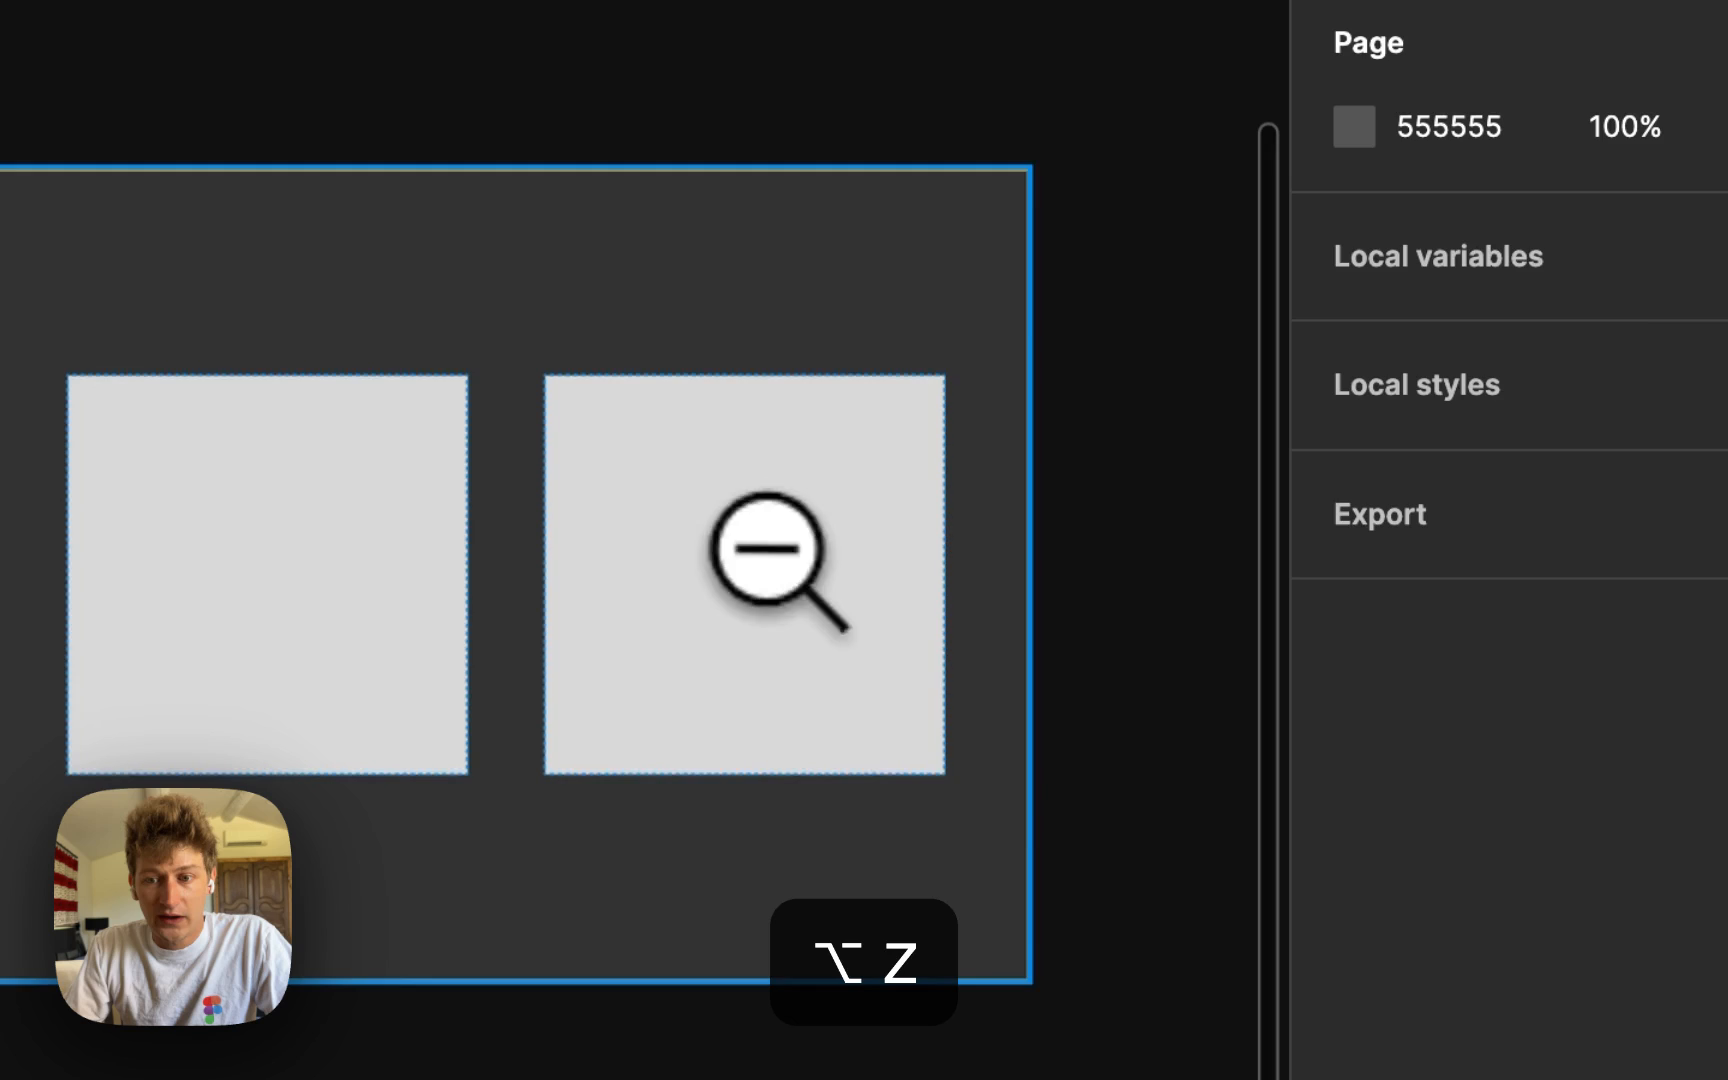
Step: Select the enlarged auto layout frame and resize it to fit its two squares
scroll(1144, 481, right, 1)
click(1146, 479)
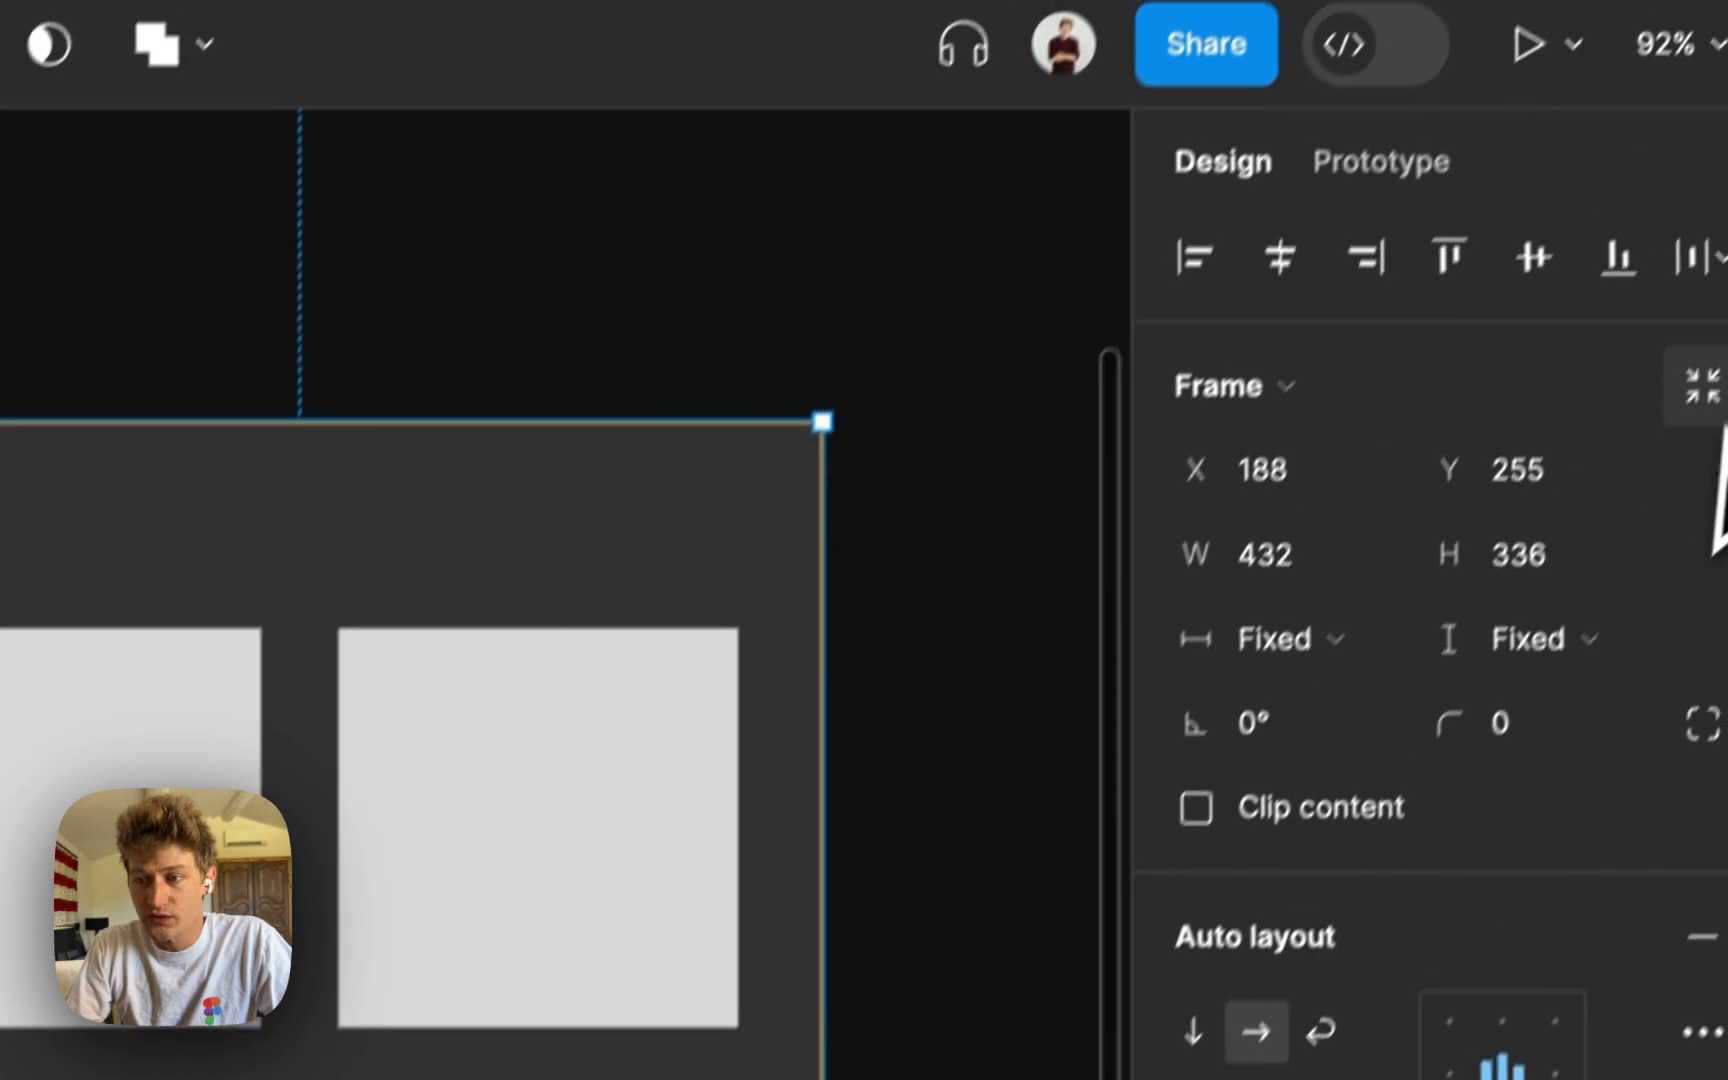
click(1677, 447)
super+click(513, 607)
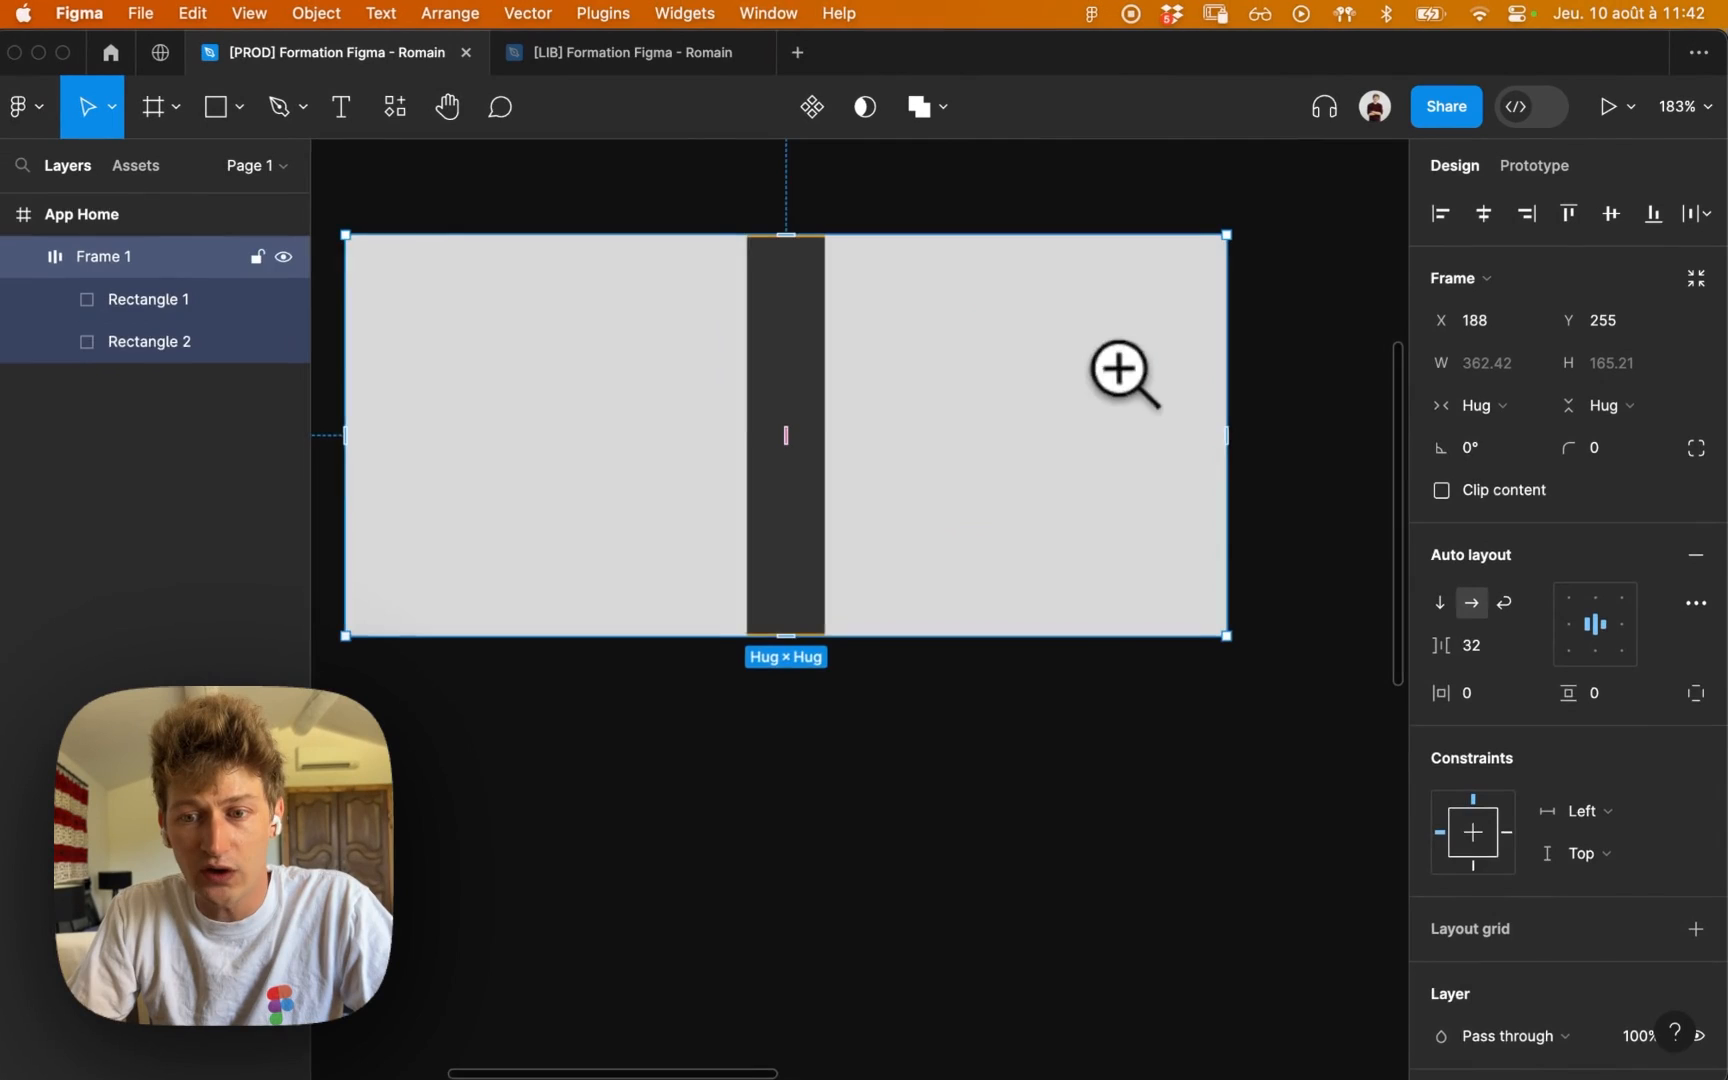
drag(485, 677, 563, 737)
drag(1146, 427, 1253, 451)
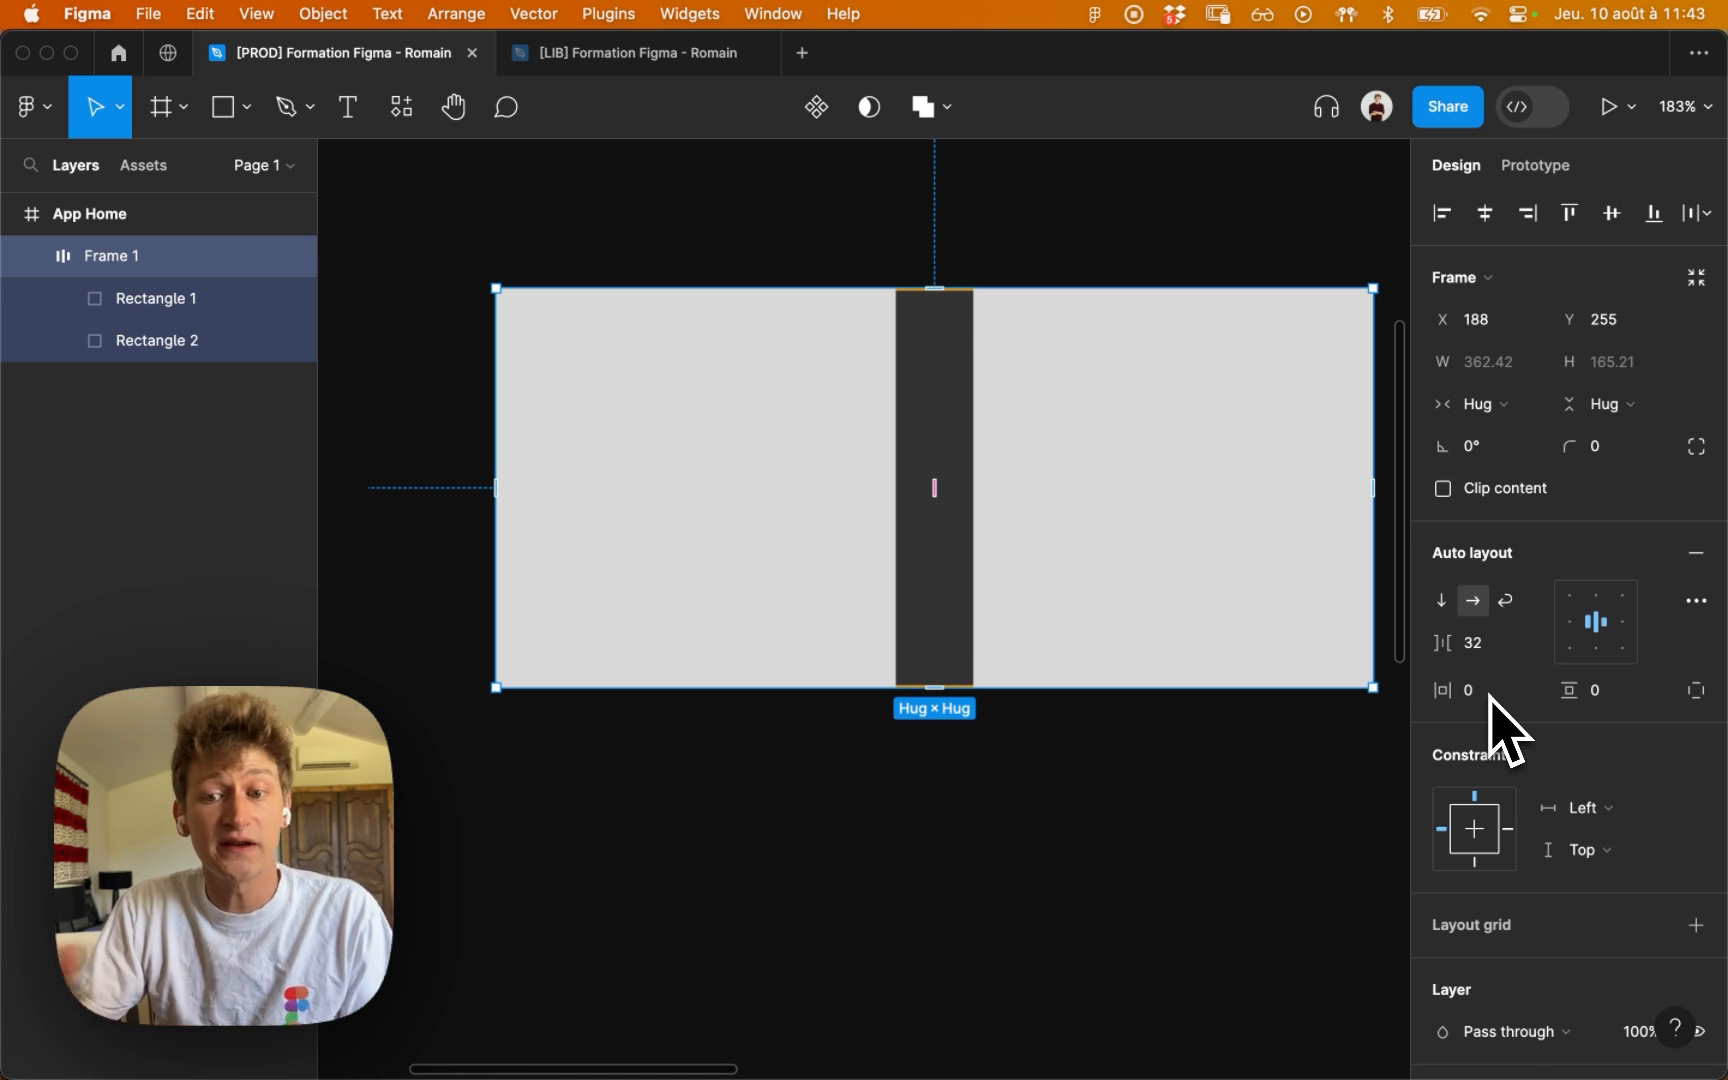
Step: Draw a fixed-size text box about 273 × 350 in the empty area of App Home below the auto layout frame
click(950, 760)
drag(906, 761, 918, 746)
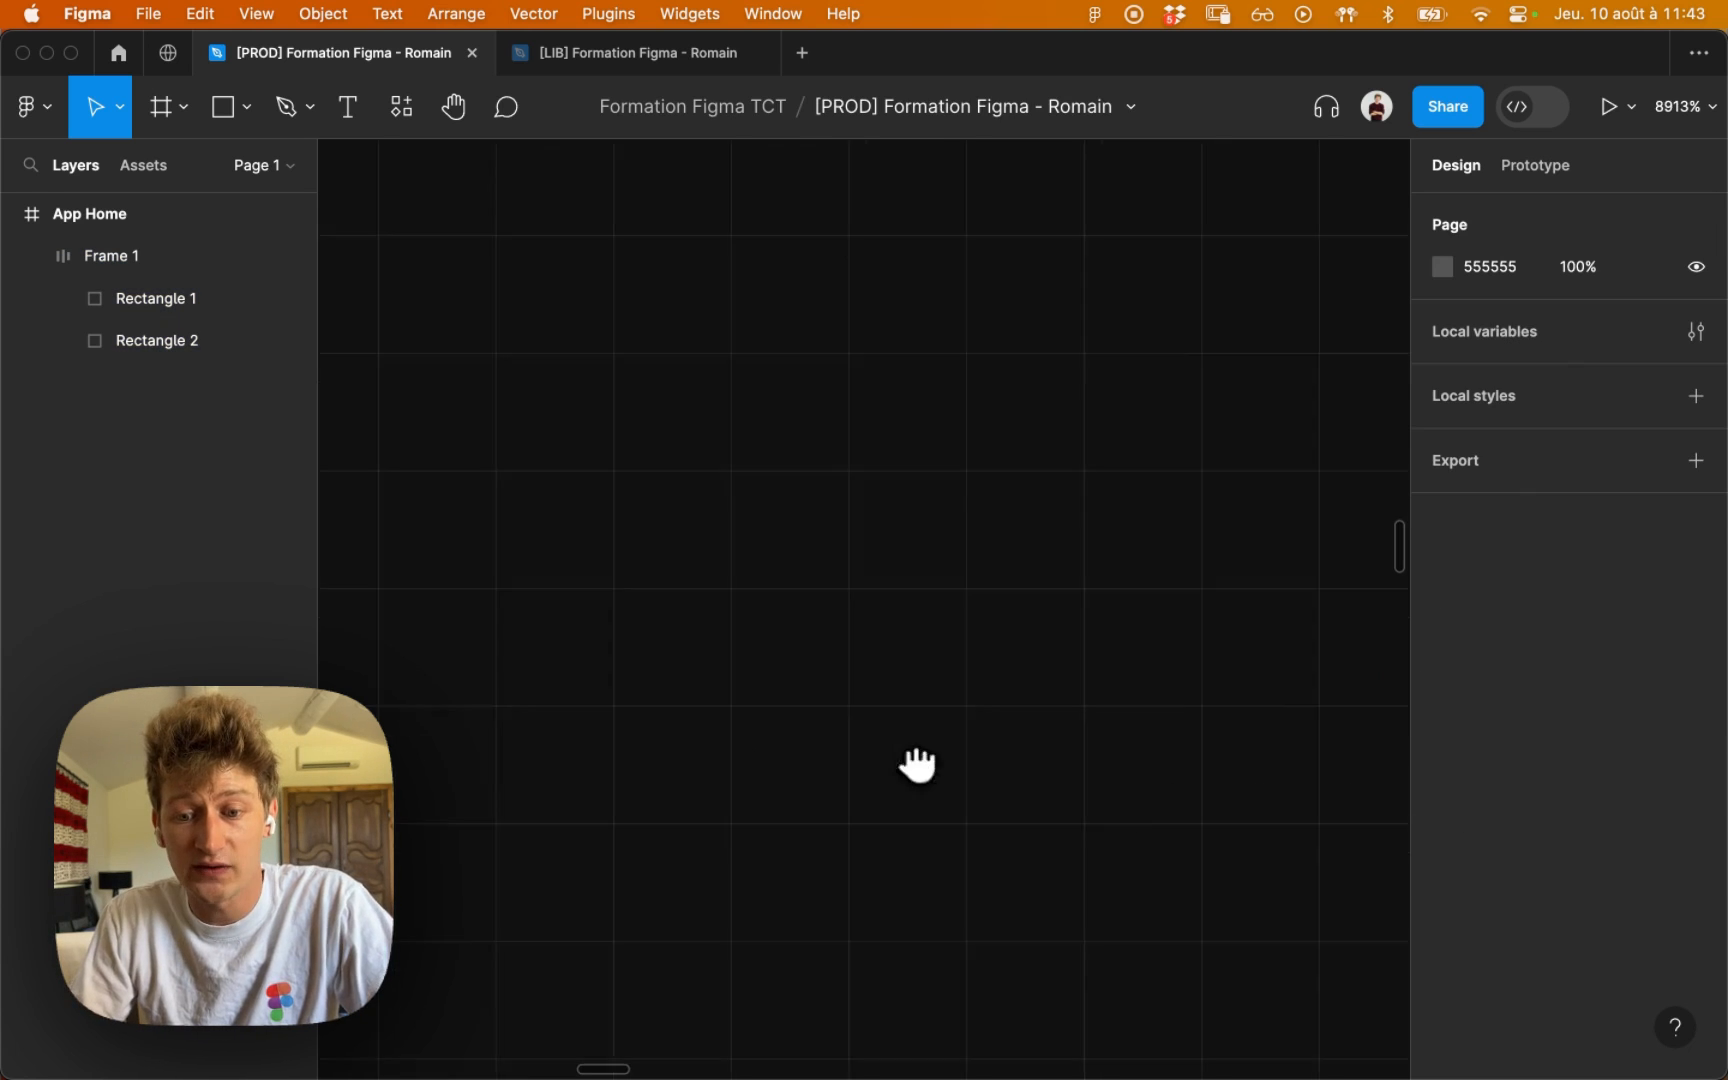
key(alt+z)
click(868, 498)
click(849, 486)
click(849, 486)
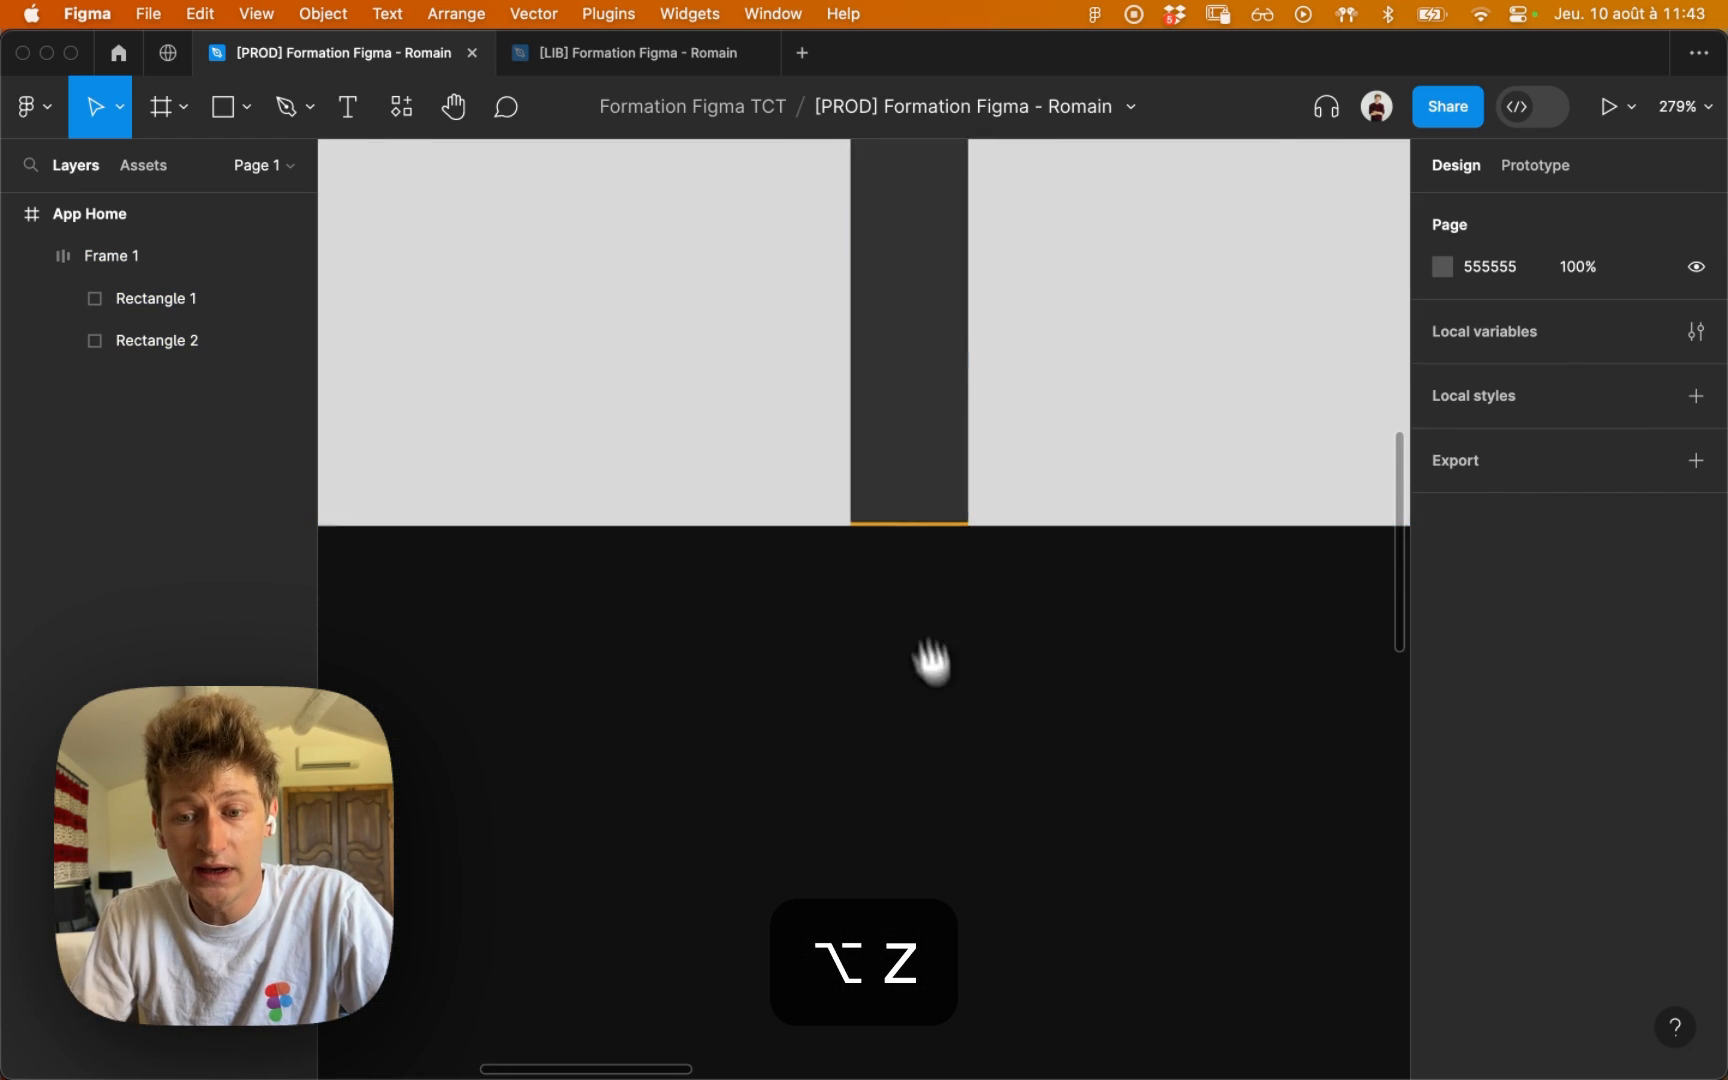
click(930, 660)
click(910, 360)
key(t)
drag(855, 411, 1107, 733)
Step: Run the Lorem Ipsum plugin and auto-generate enough text to fill the selected text box
key(super+p)
text(lore)
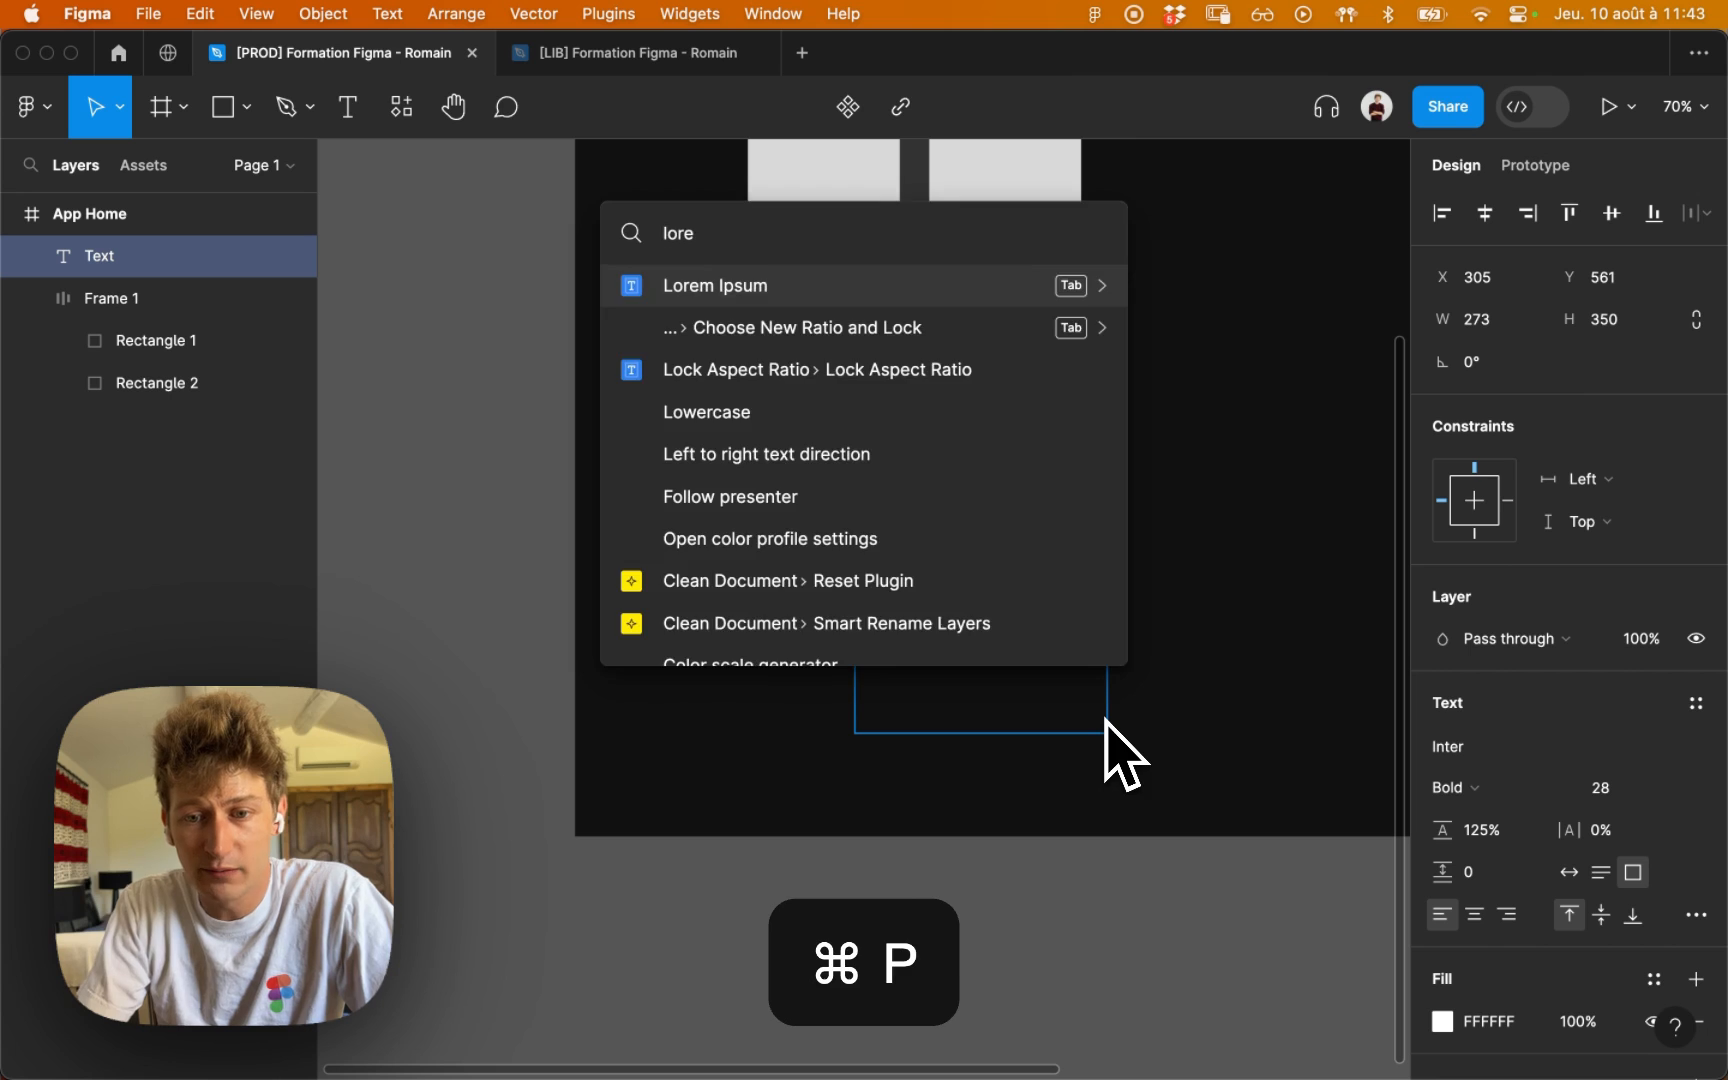
key(Return)
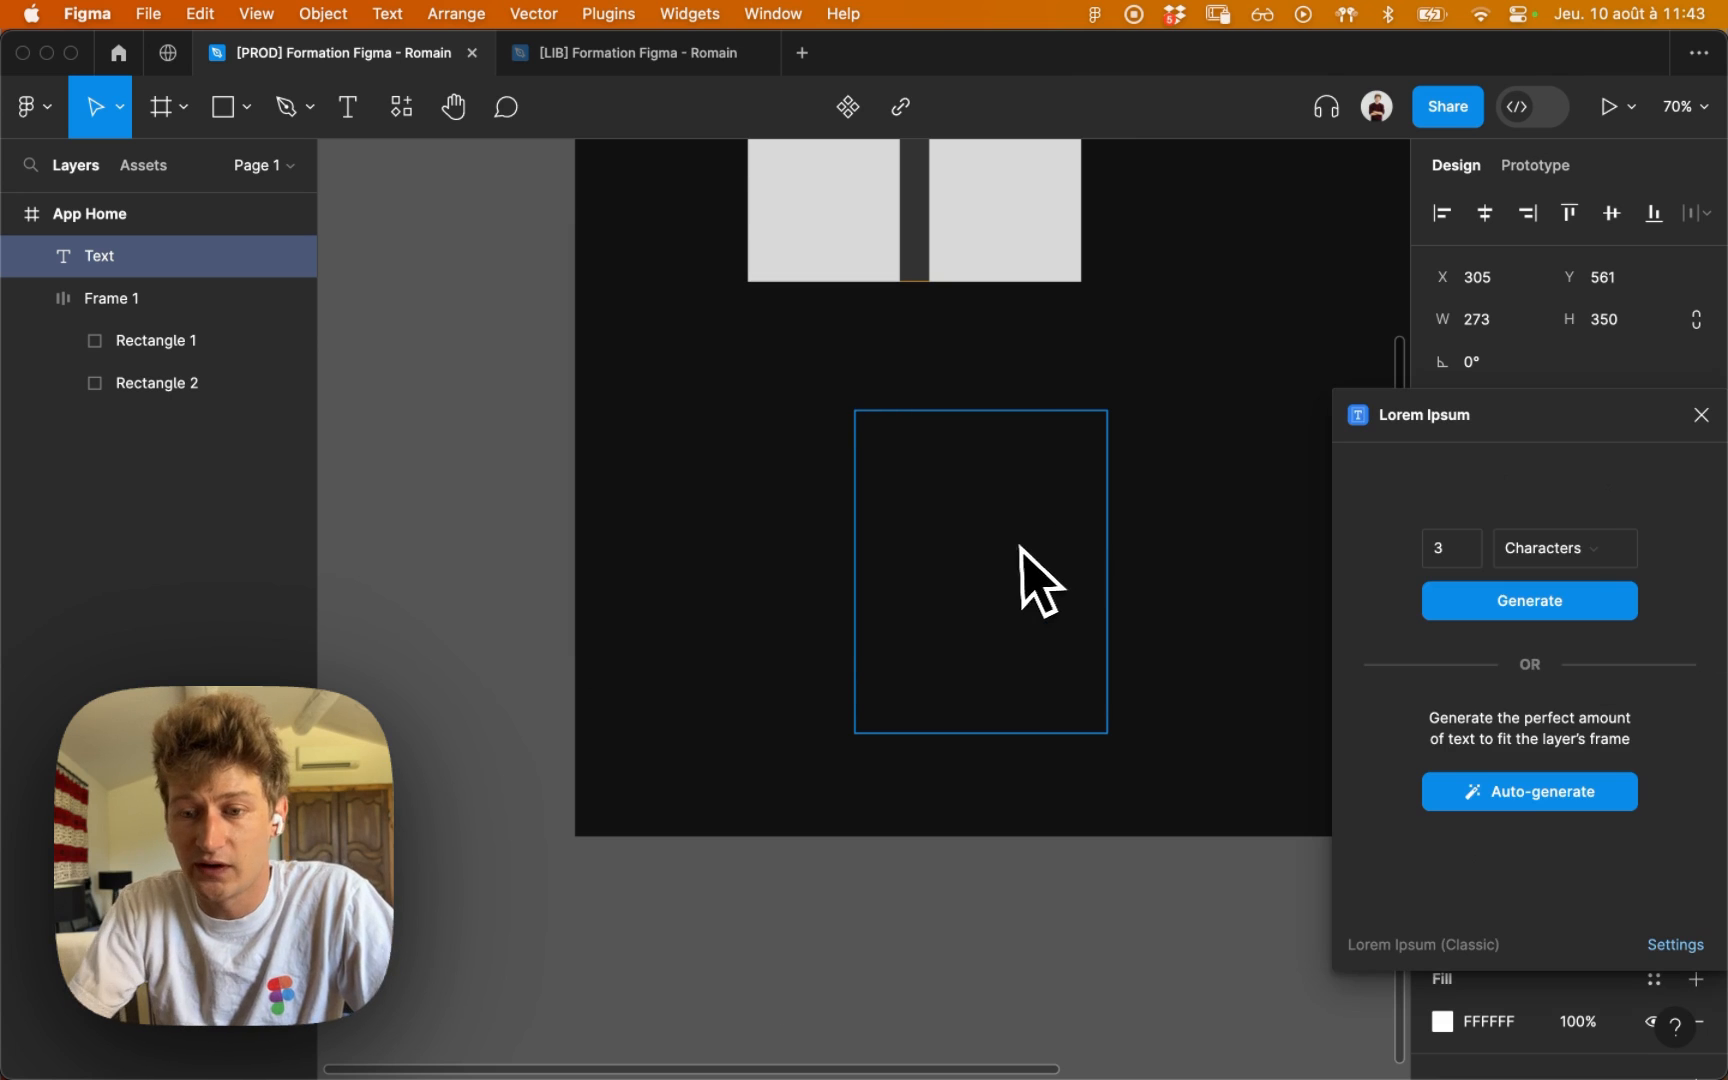
click(1600, 800)
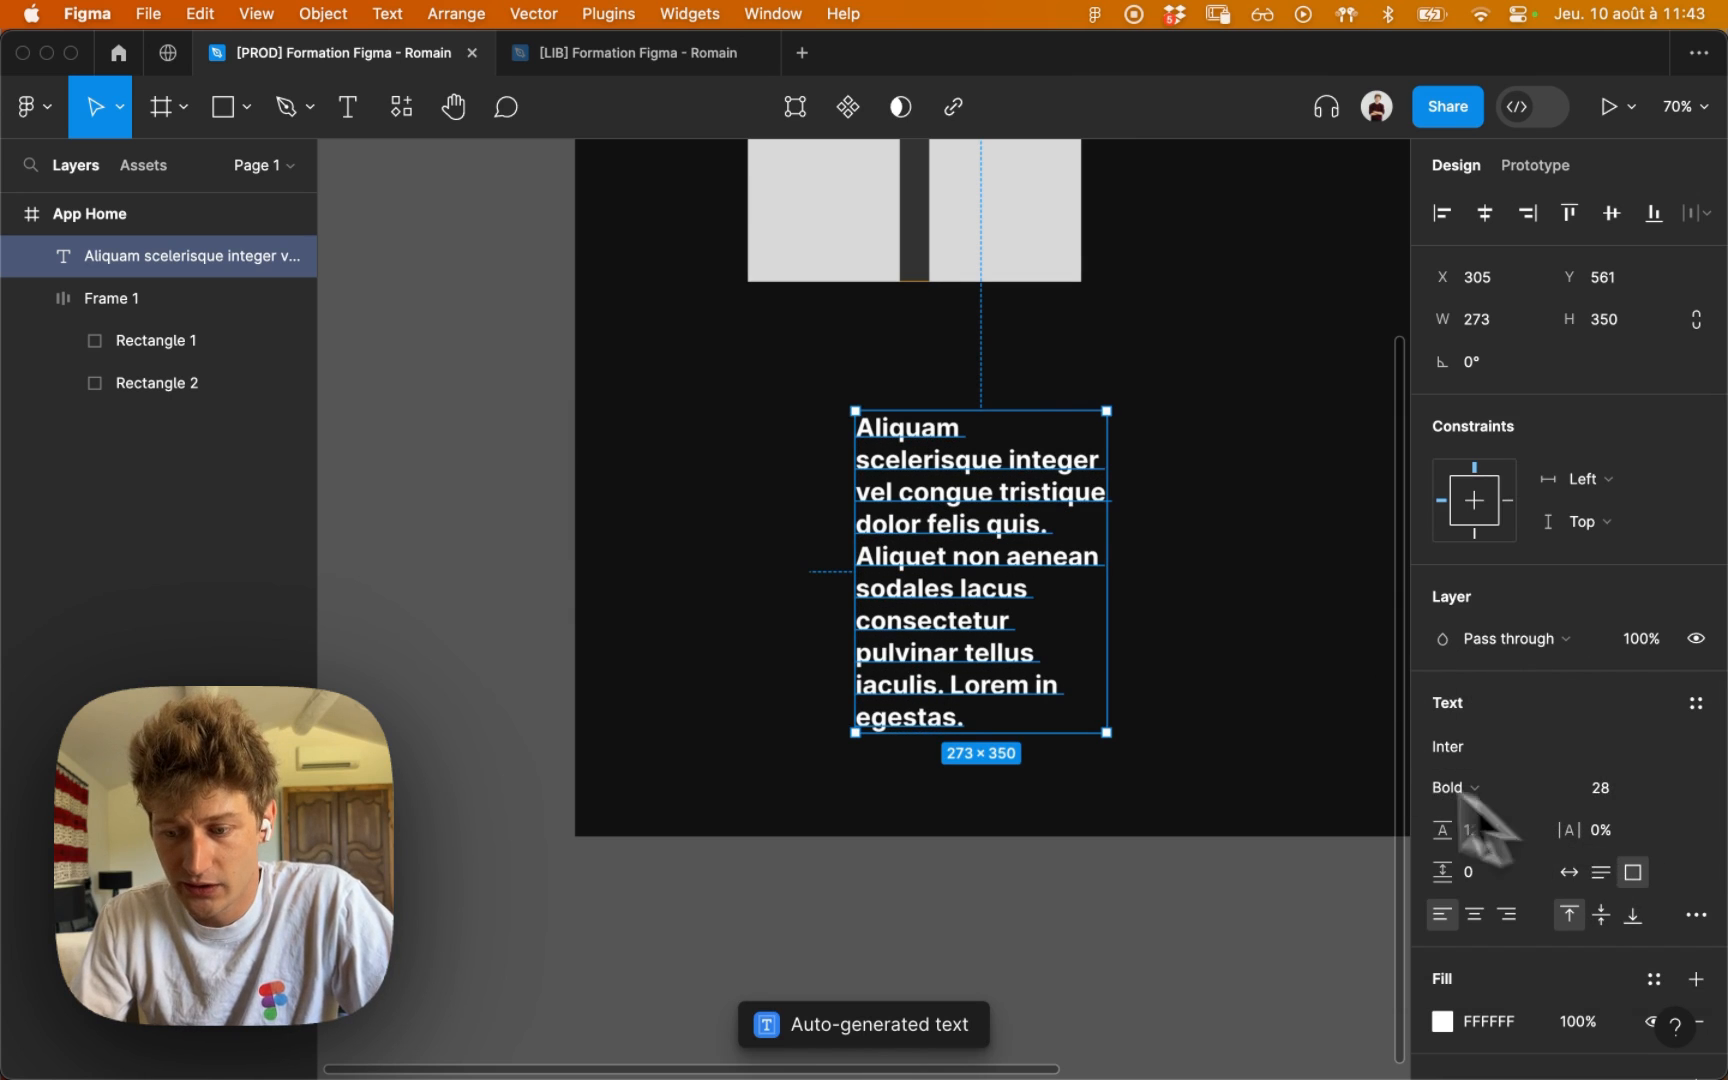
Step: Wrap the generated text in an auto layout frame and fill that frame with Dark/Secondary Gray
scroll(1600, 880, down, 3)
key(shift+a)
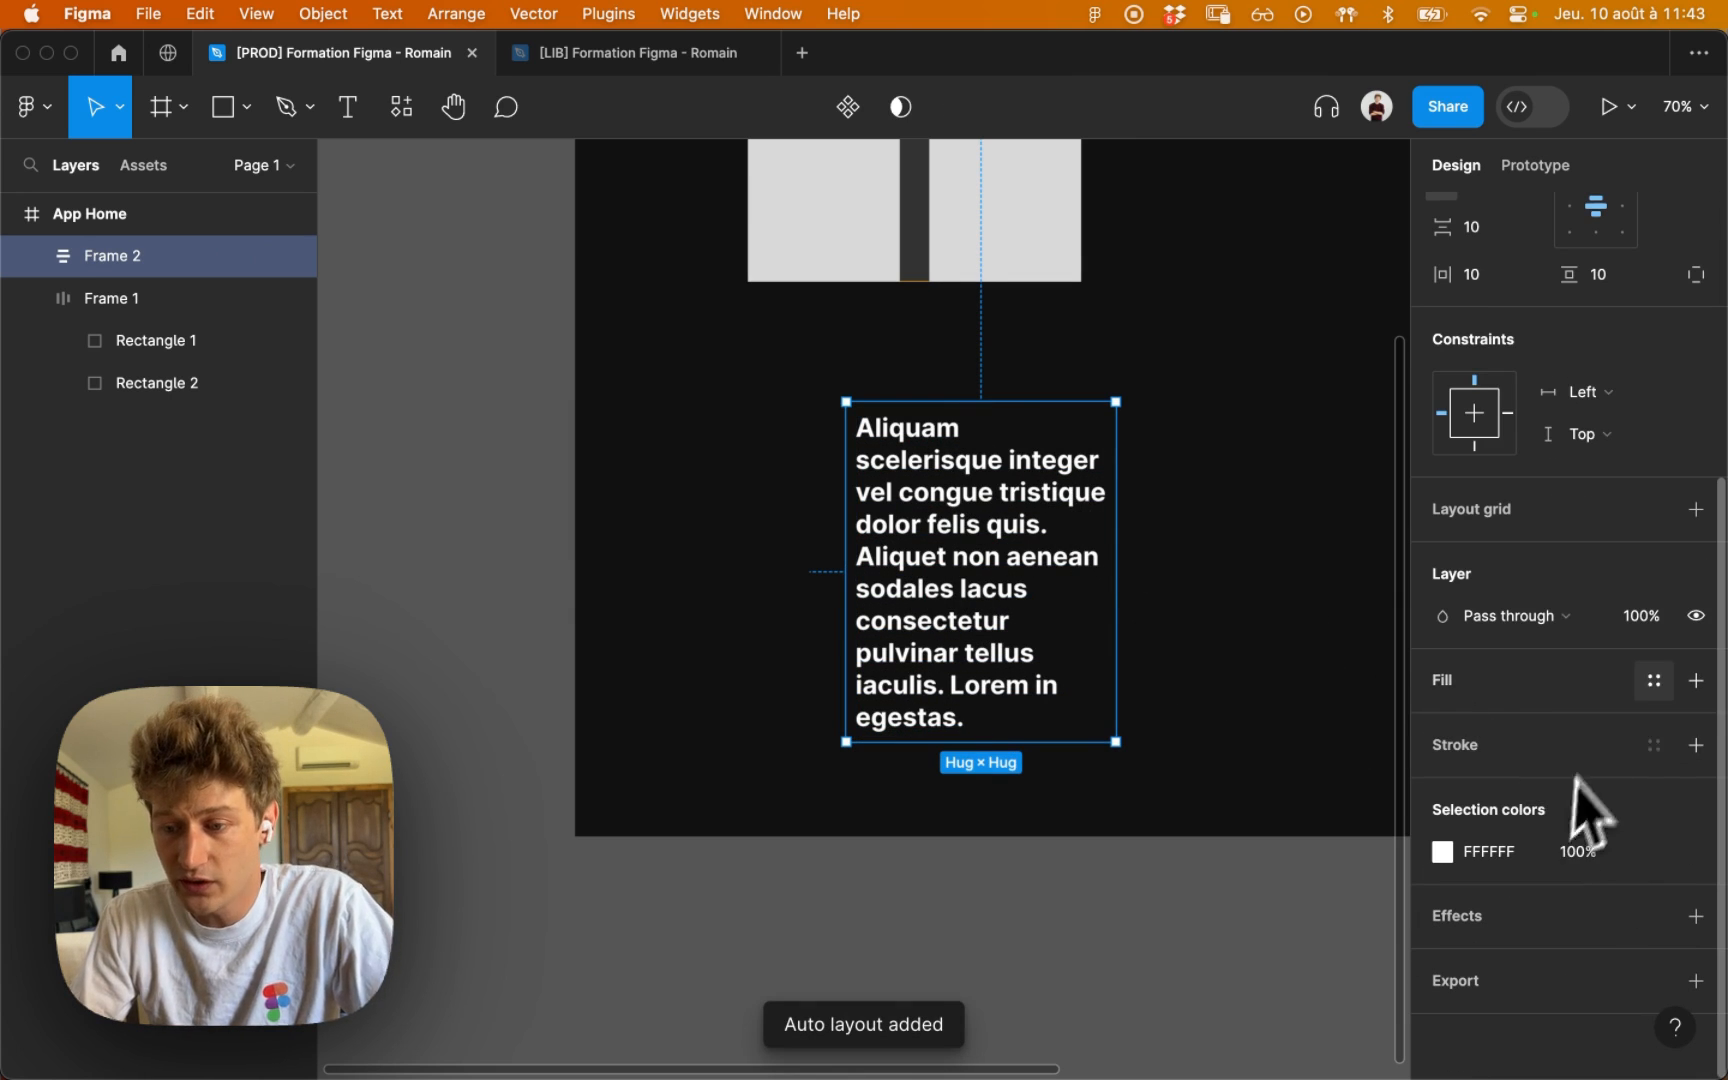
click(1656, 682)
click(1240, 862)
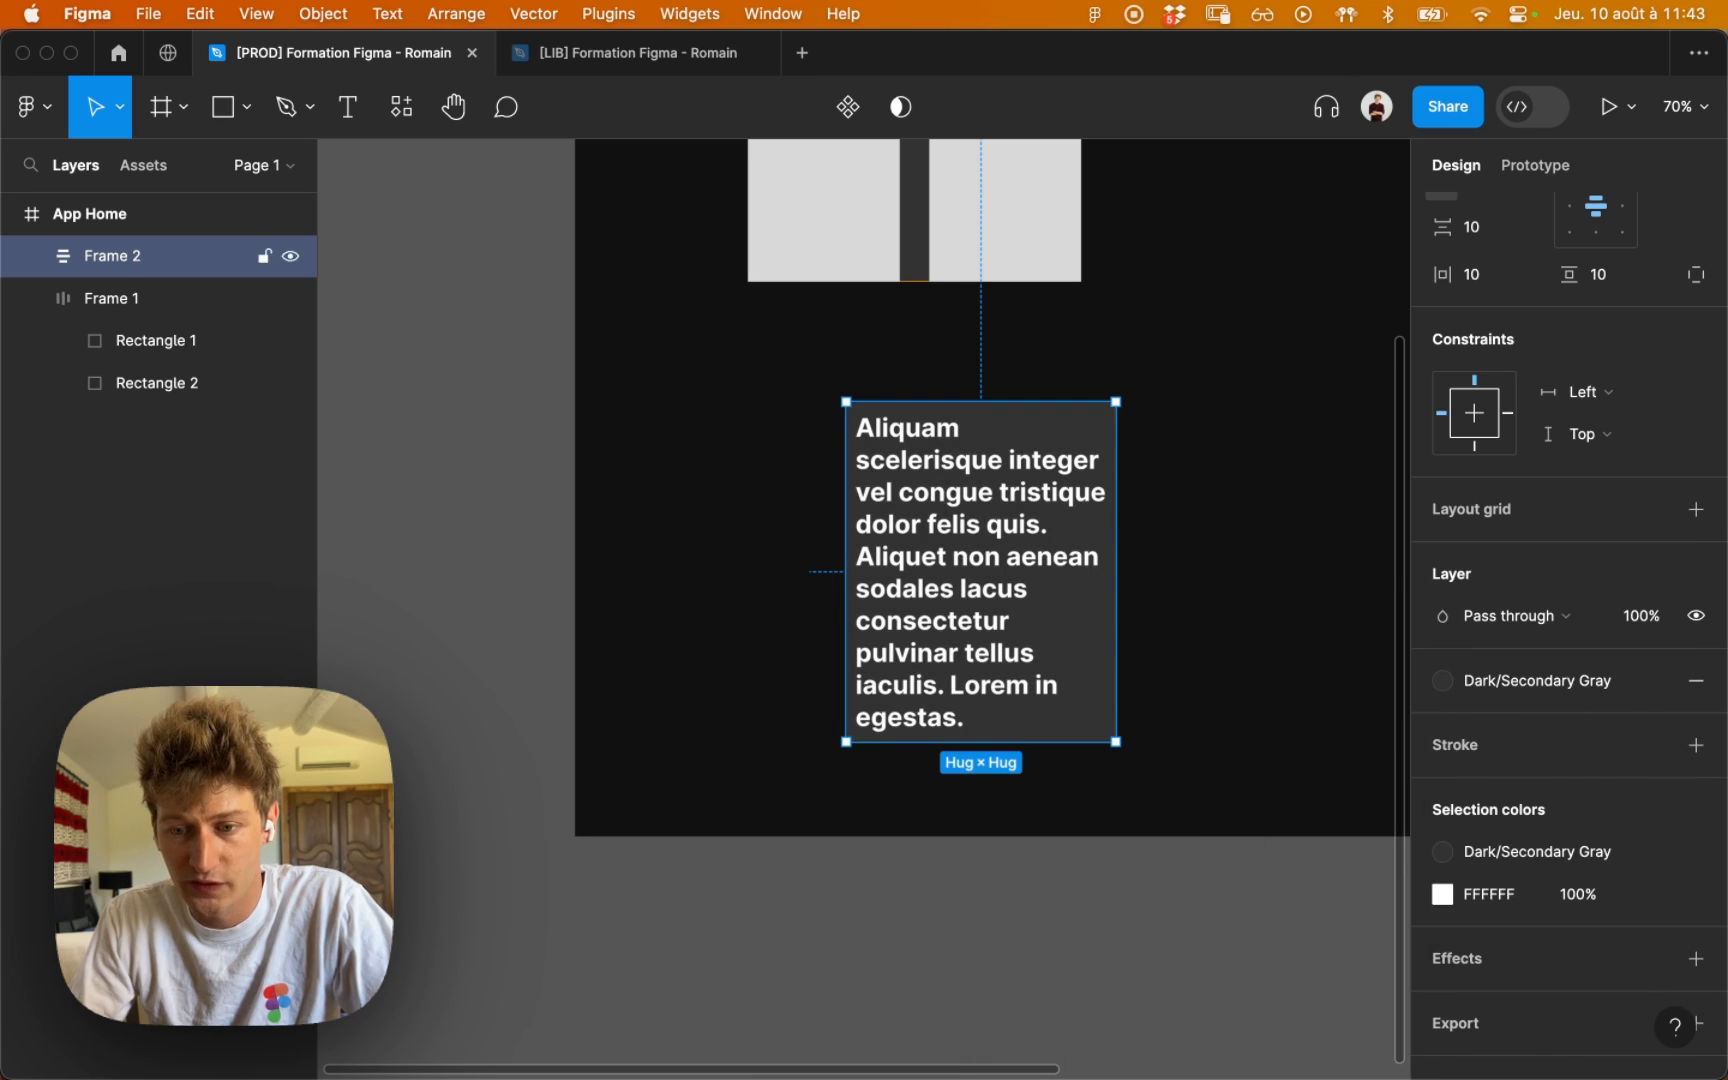
Step: Set the text frame's horizontal and vertical padding to 0
click(1215, 565)
scroll(1215, 565, up, 5)
click(1222, 640)
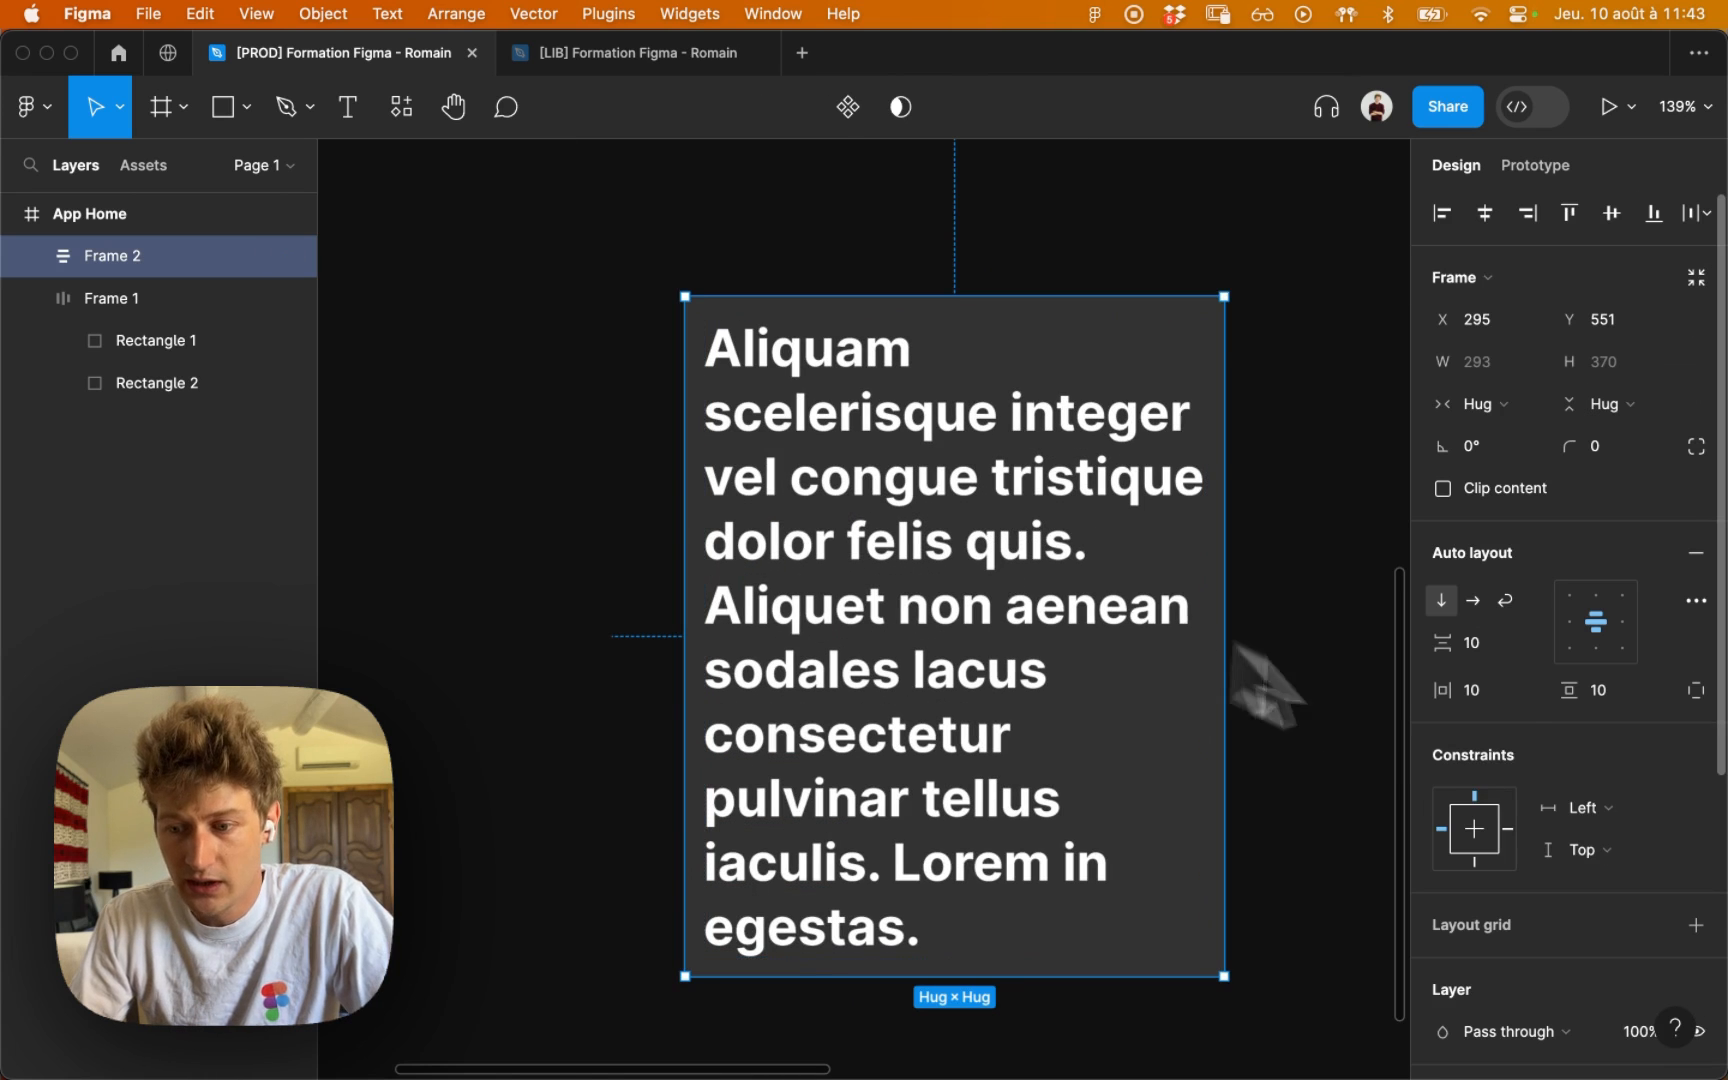
click(1490, 688)
text(0)
key(Return)
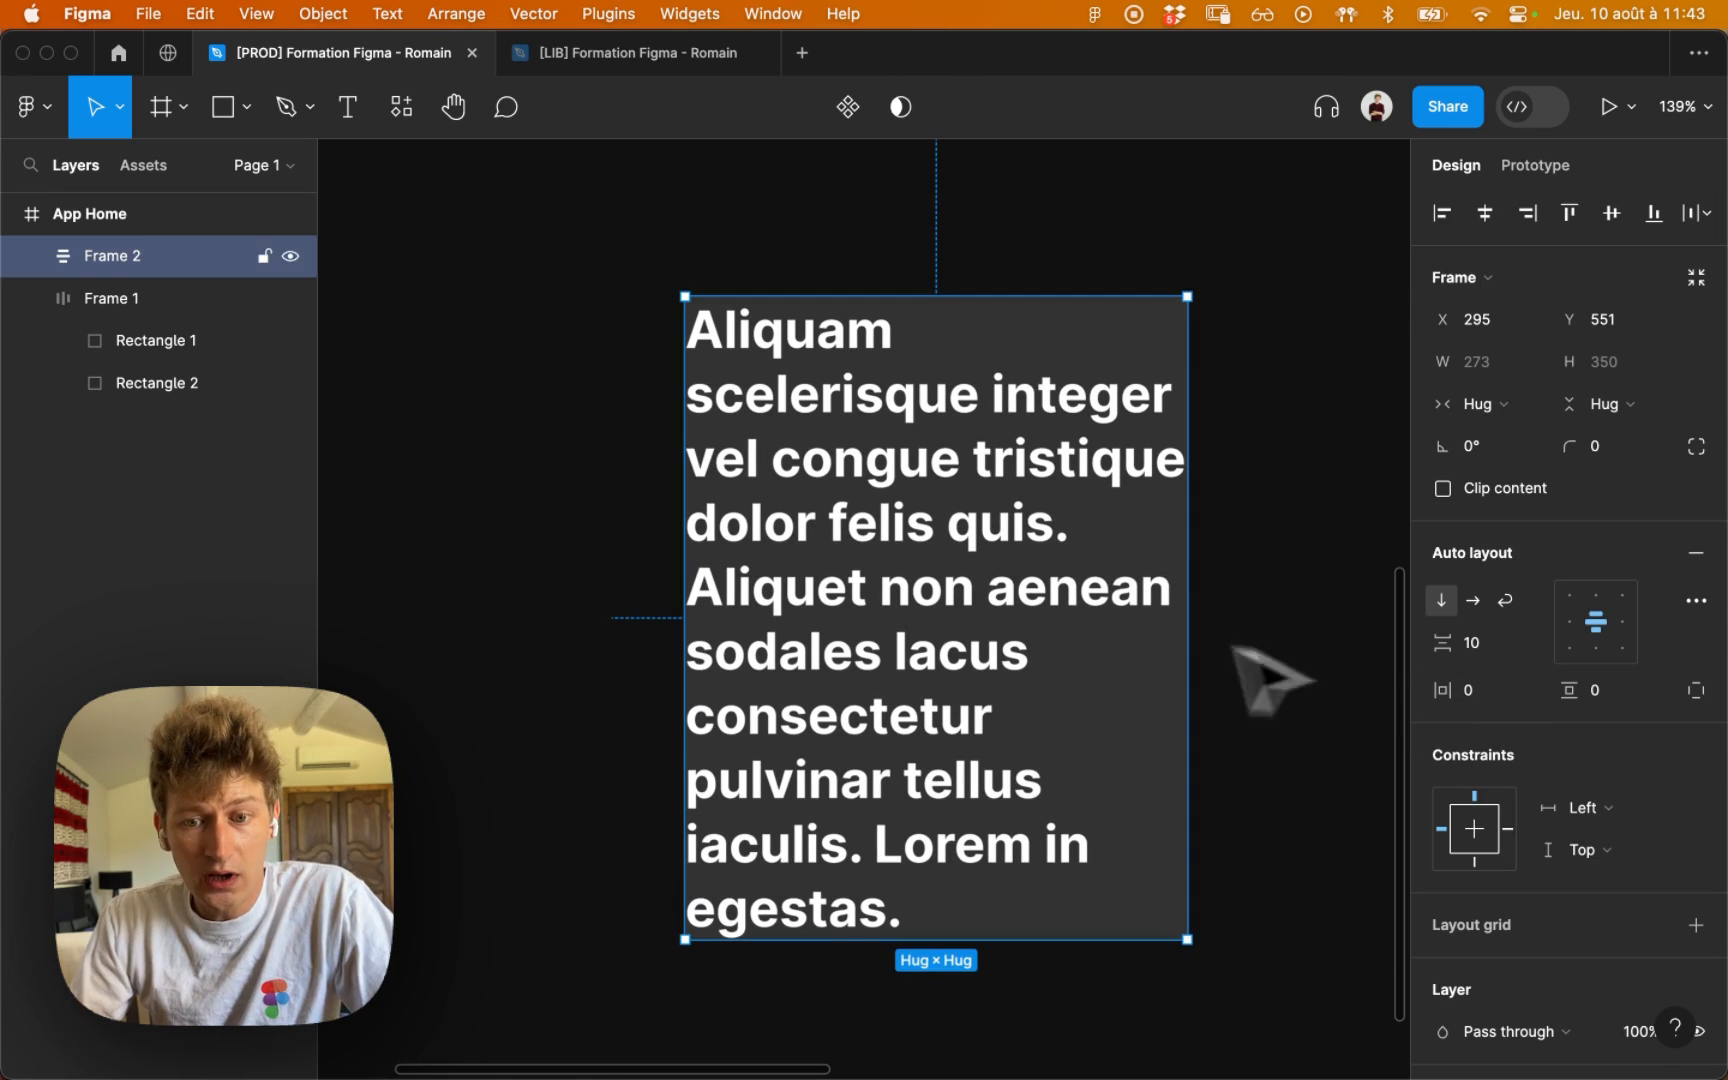
Step: Set the text frame's horizontal padding to 24 and its vertical padding to 16
click(552, 451)
click(770, 495)
scroll(935, 540, down, 2)
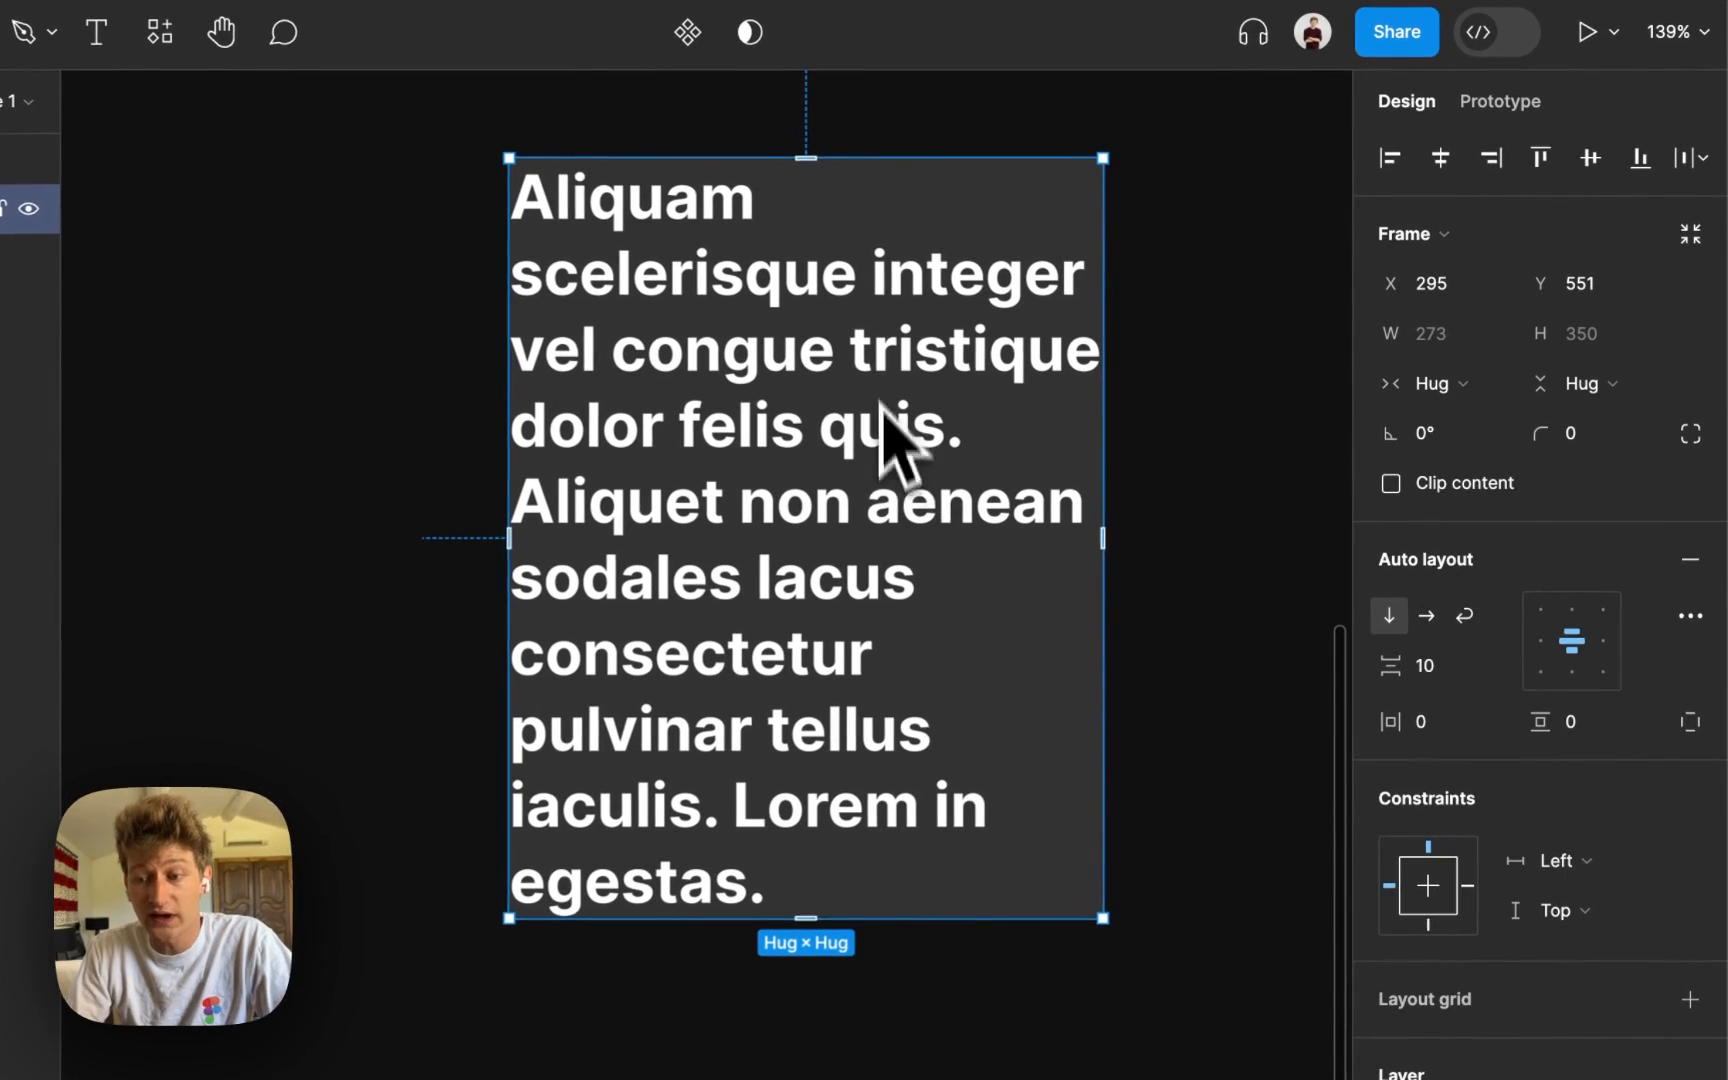
click(1447, 733)
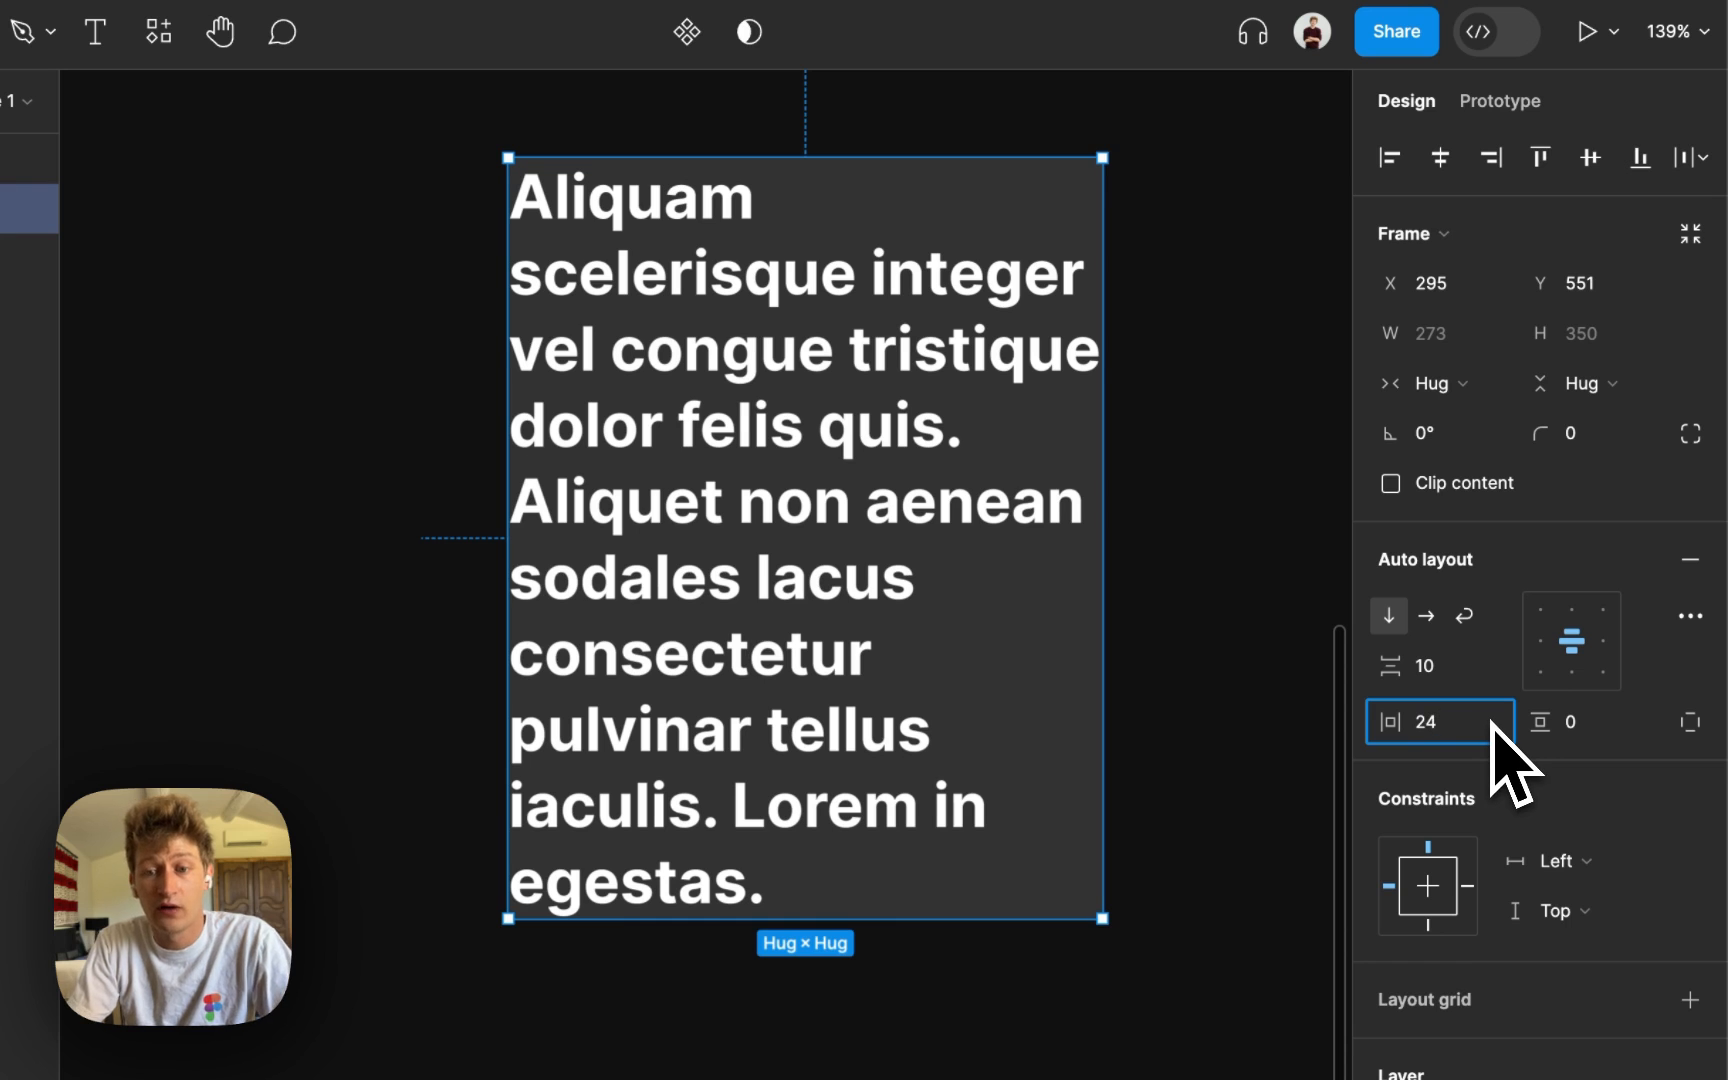
text(24)
key(Return)
click(1605, 723)
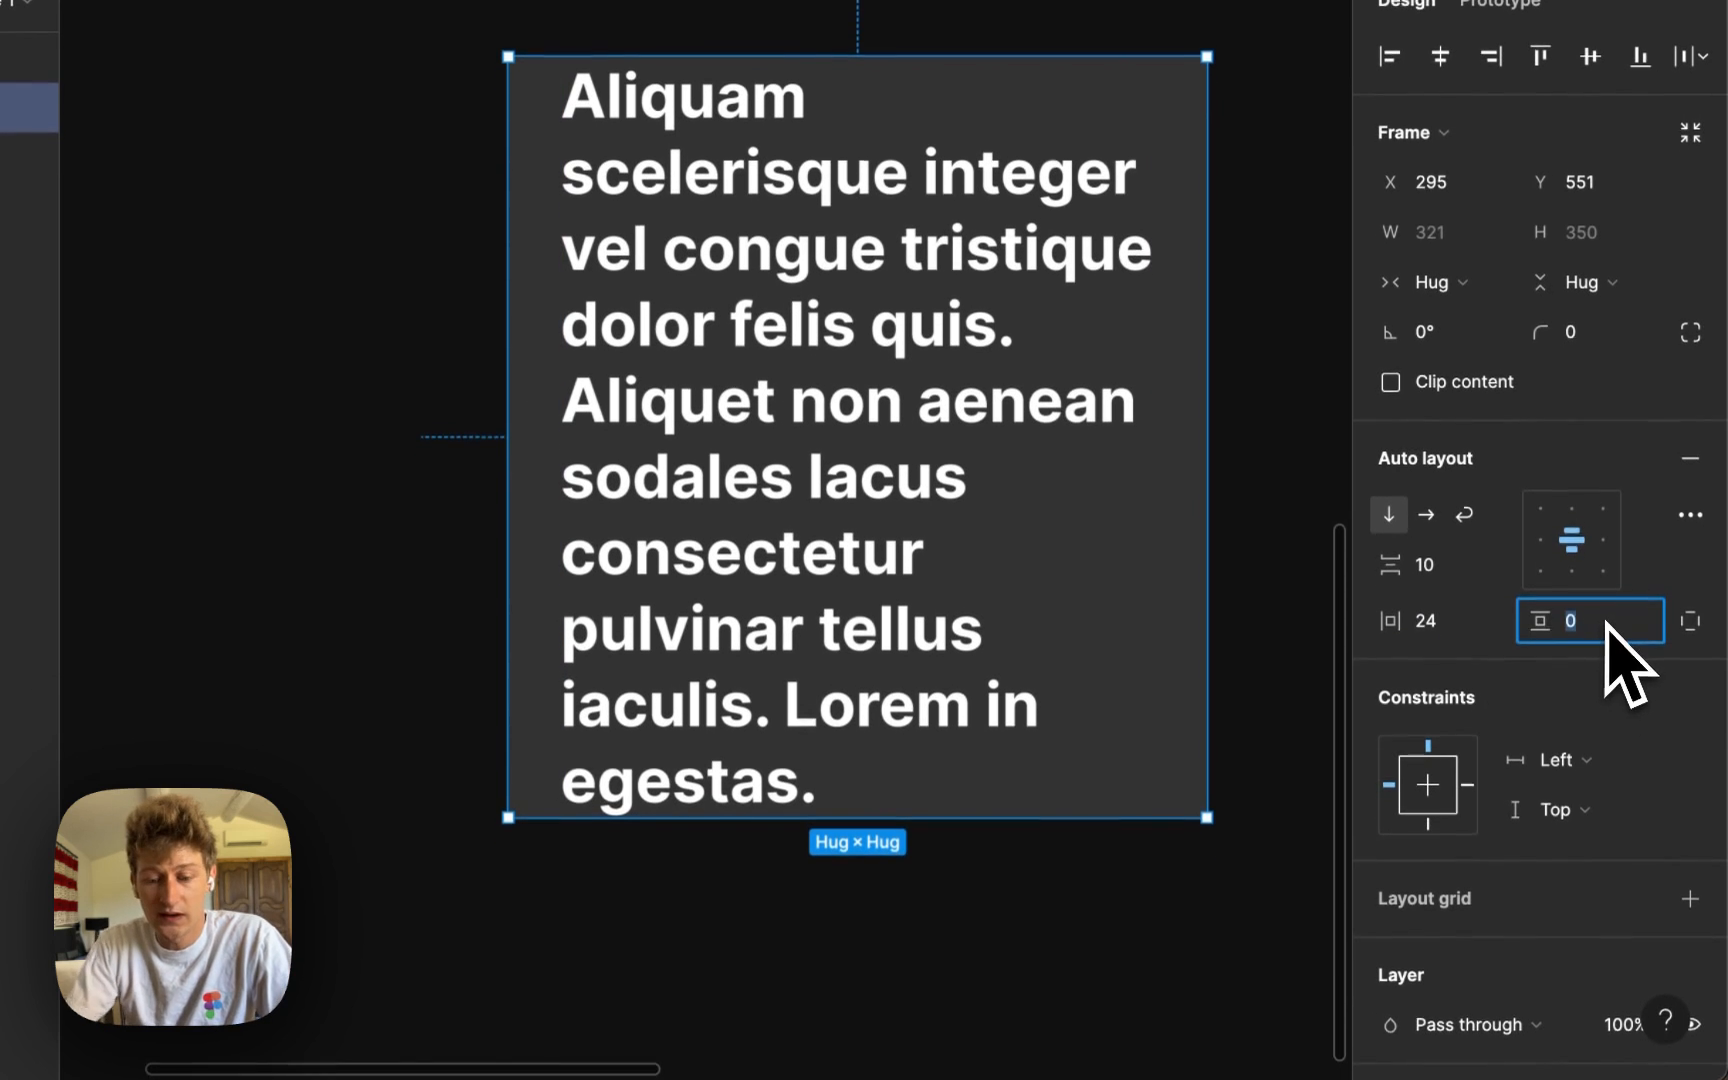
text(16)
key(Return)
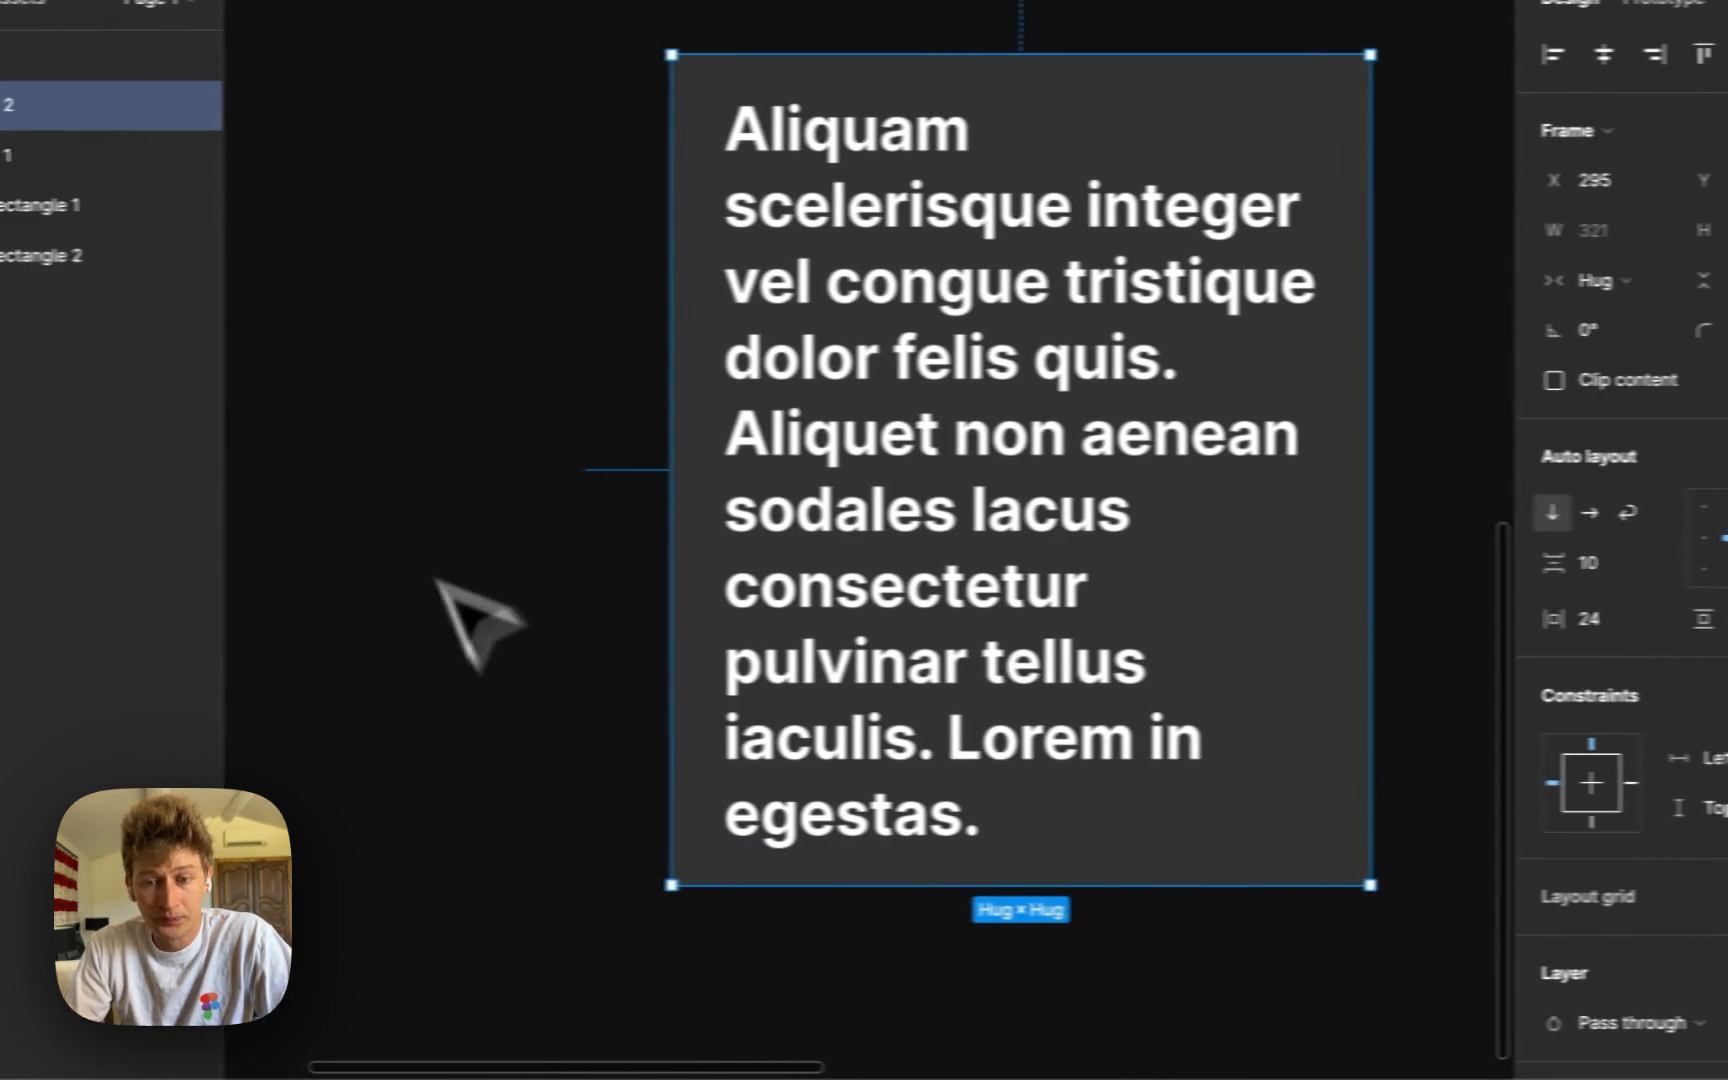
Step: Shift the padded text frame slightly up and left to about X 292, Y 545
click(435, 580)
key(space)
drag(900, 490, 860, 460)
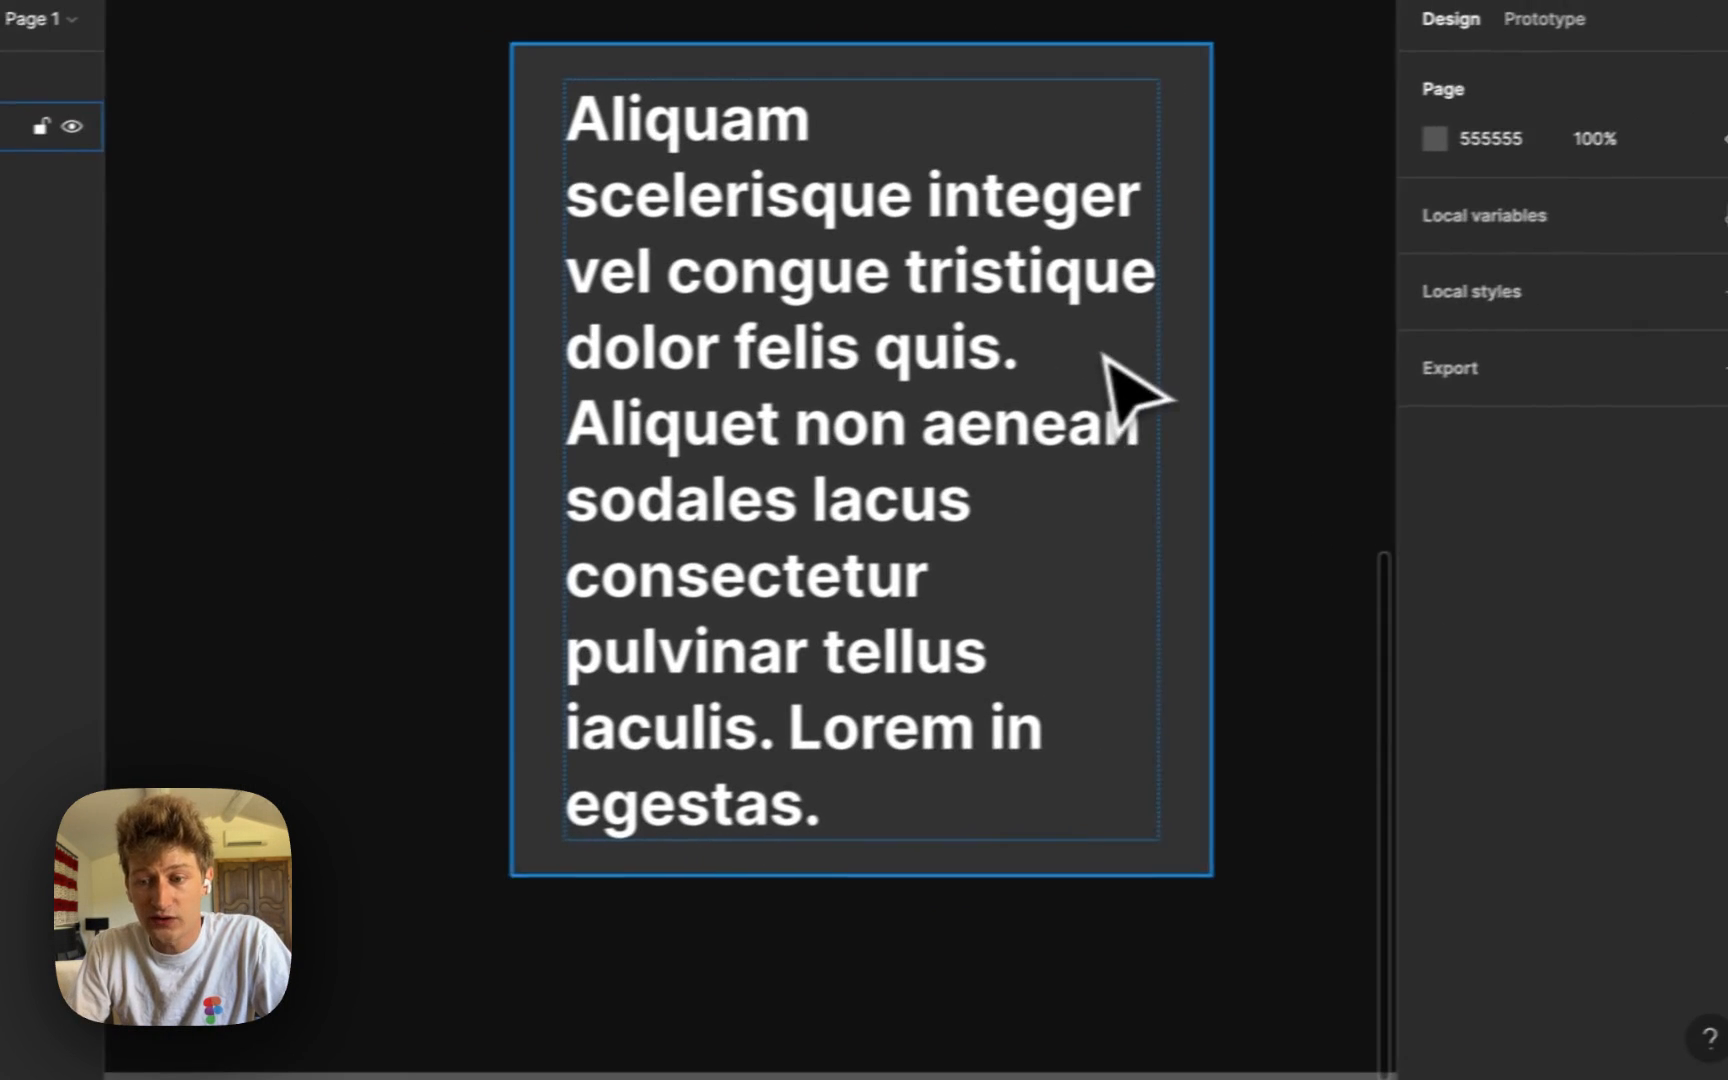
click(1300, 390)
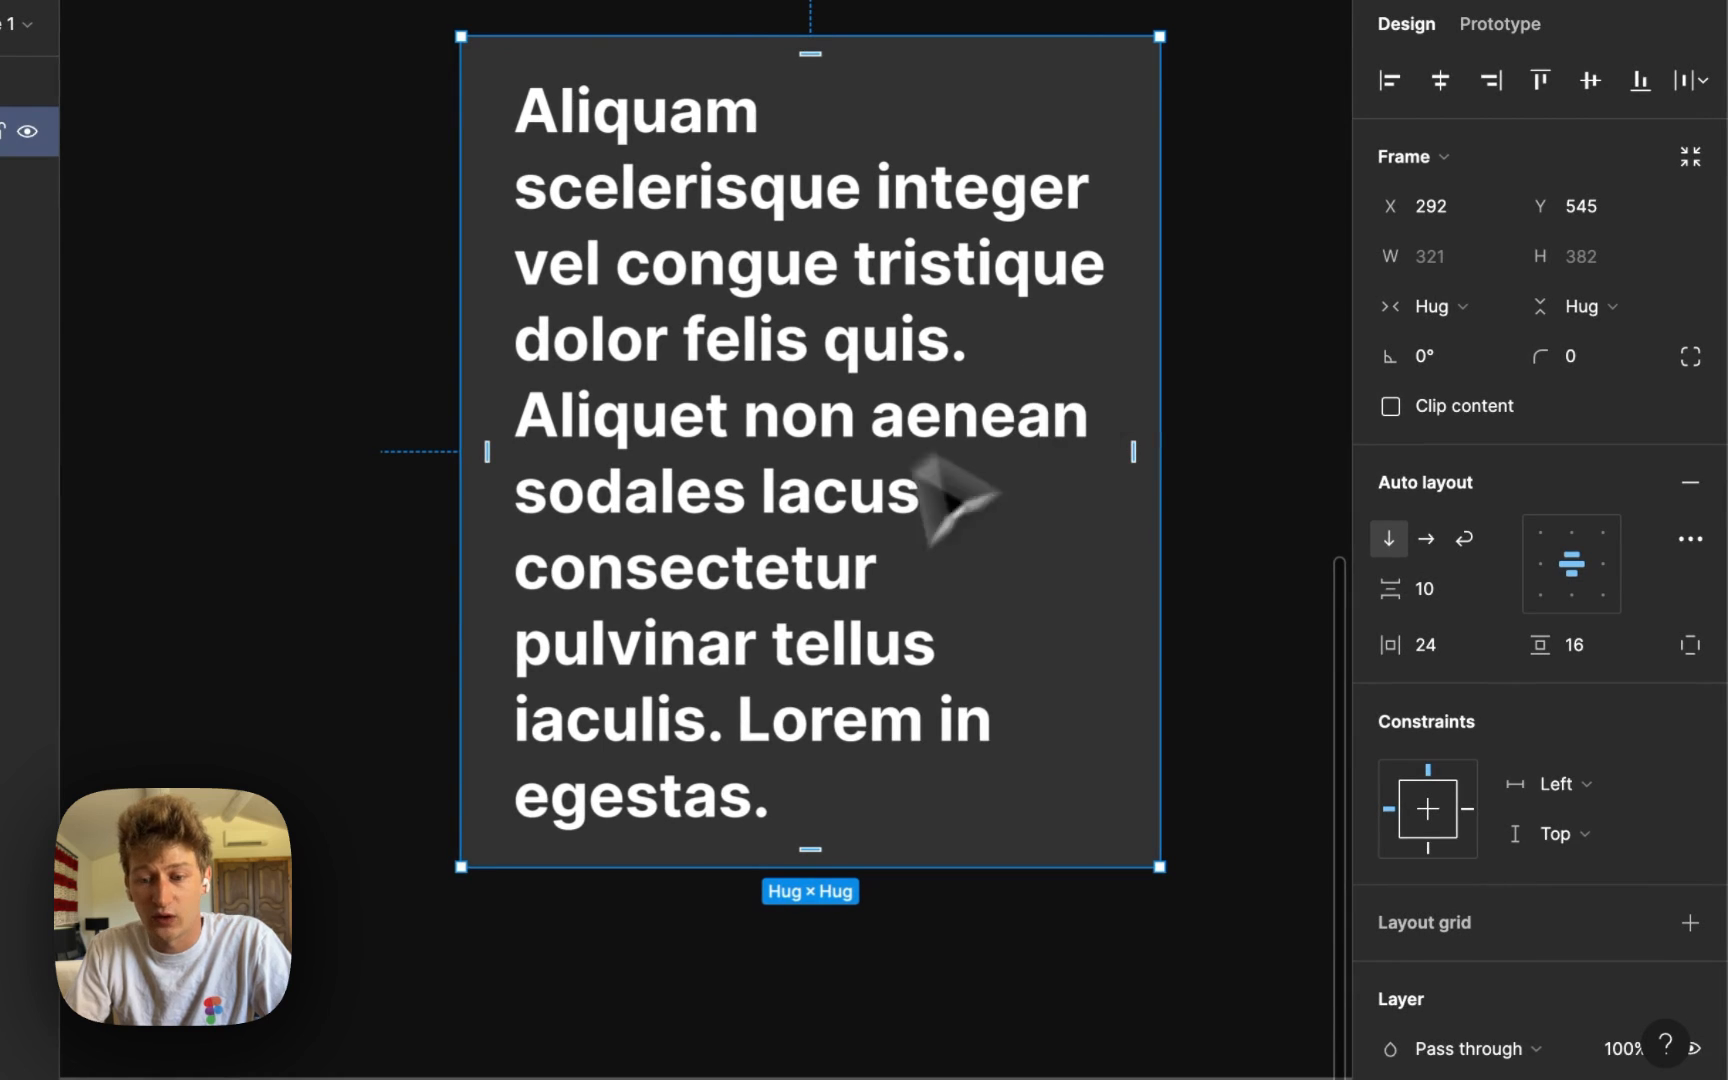
Step: Append "sfhaskjhfjkhsakjfhjksahkjfhjkashjfhkasj" to the end of the Lorem Ipsum paragraph inside its auto layout frame
click(815, 625)
key(Return)
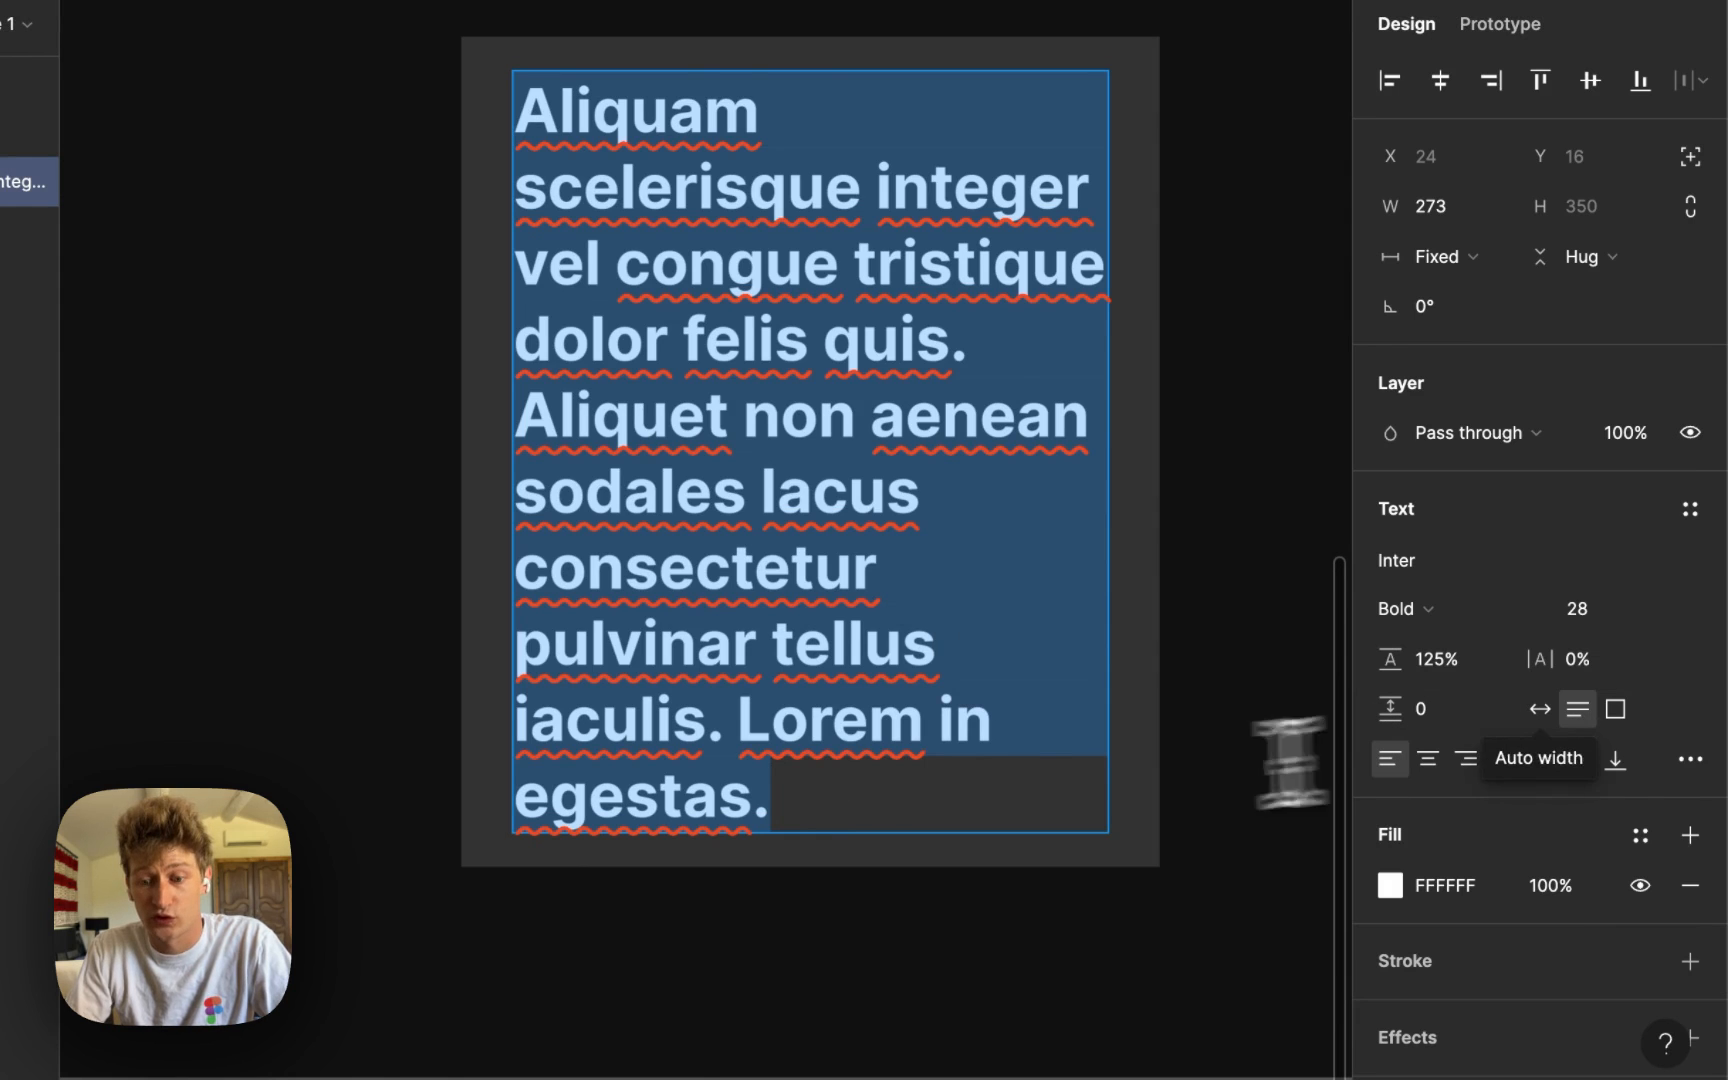
click(930, 790)
text(sfhaskjhfjkhsakjfhjksahkjfhjkashjfhkasj)
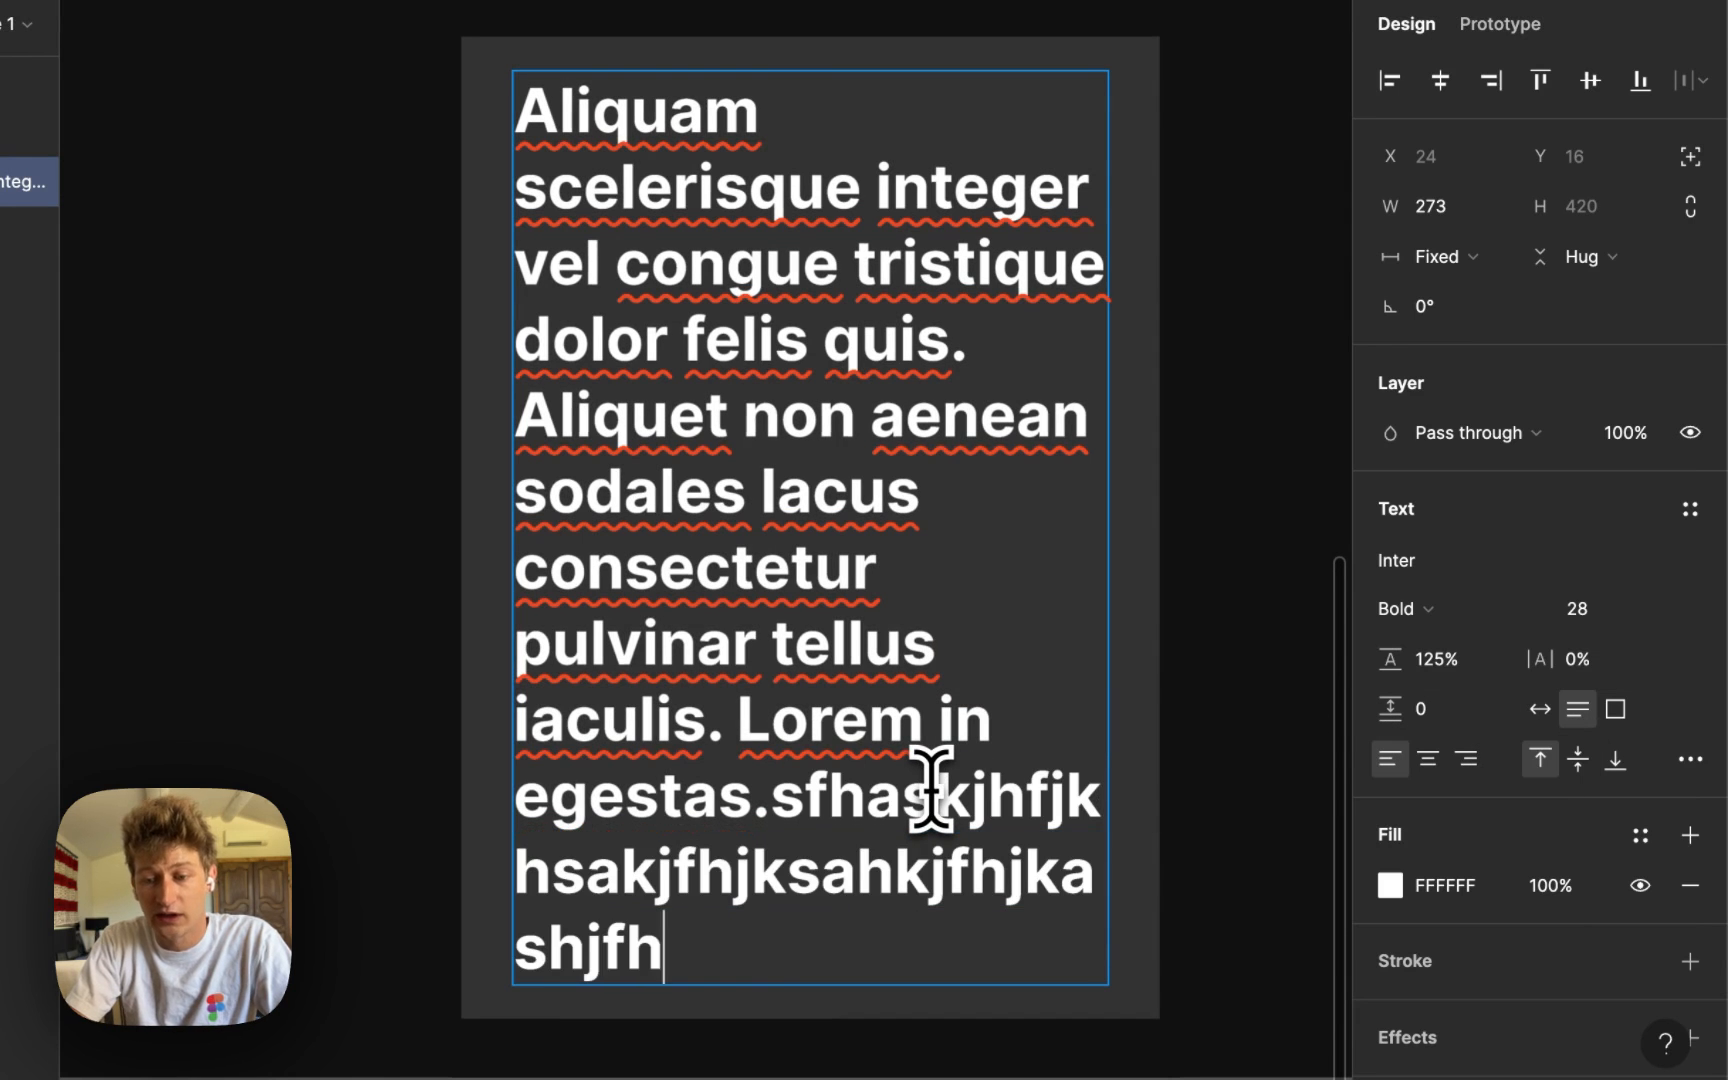
key(Escape)
key(Escape)
Step: Delete the auto layout frame containing the Lorem Ipsum text from App Home
drag(902, 862, 903, 808)
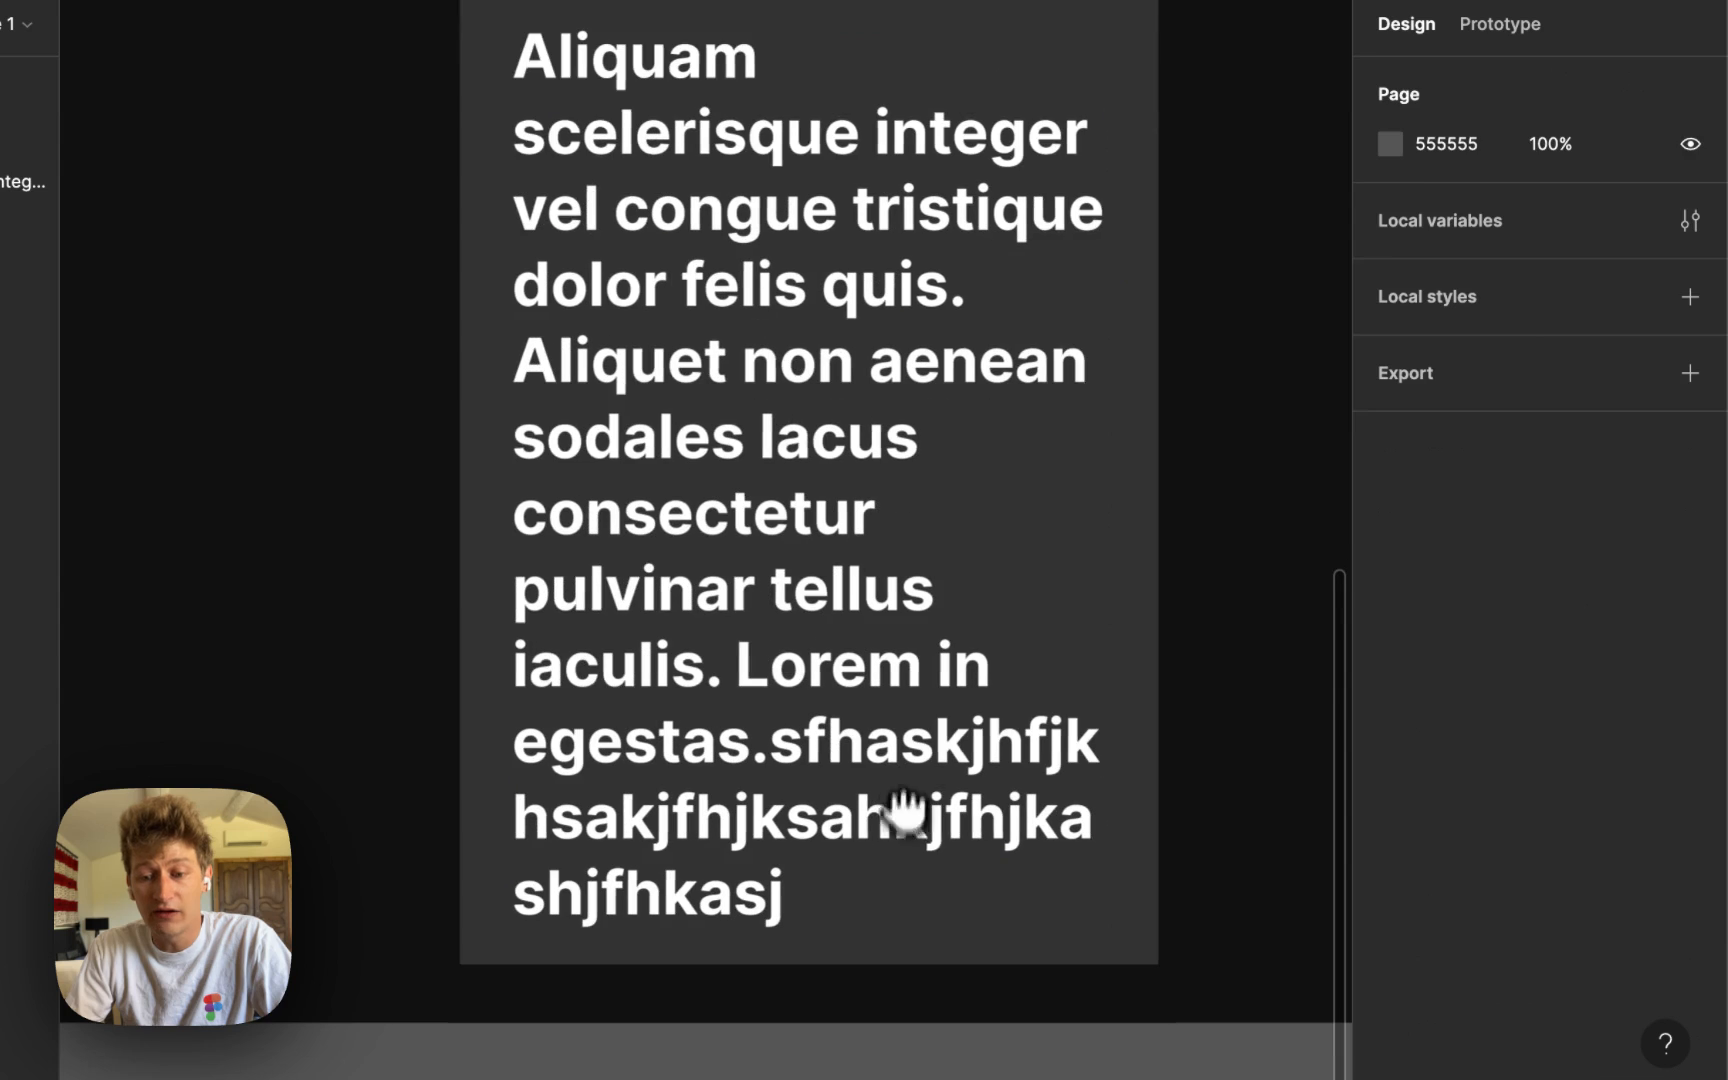
click(916, 802)
key(super+minus)
key(Delete)
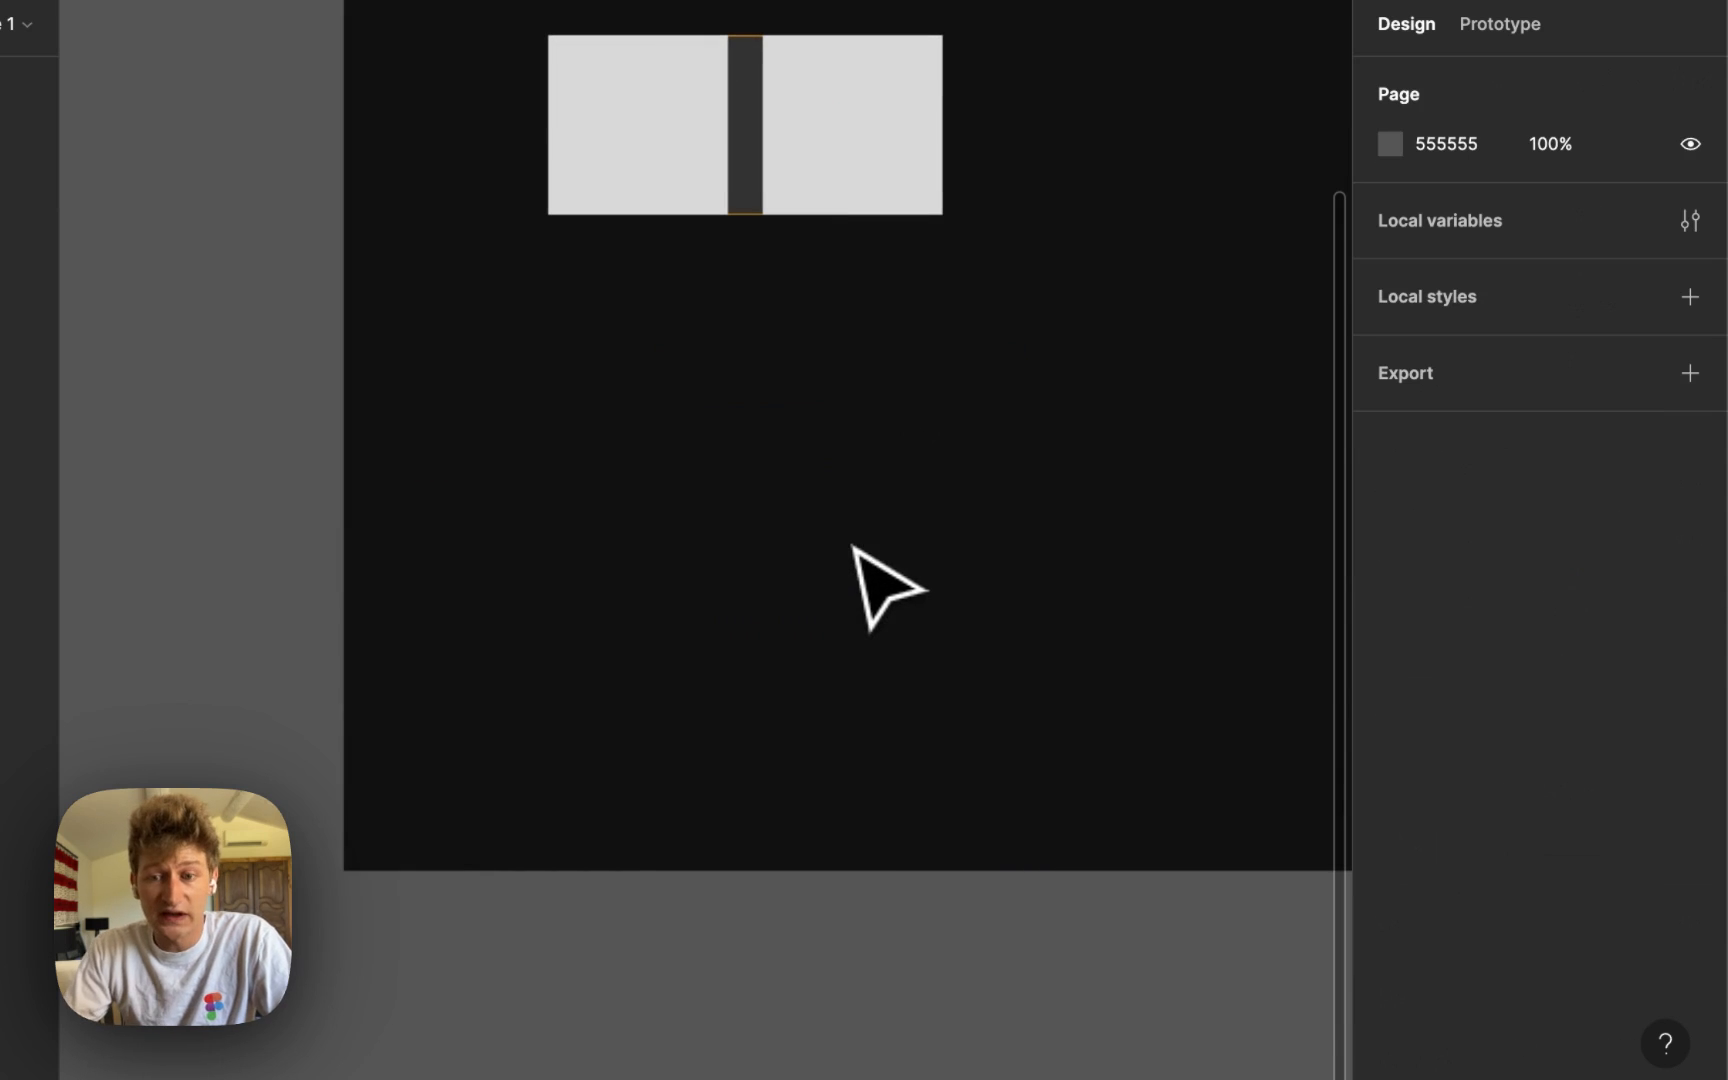
Step: Select the auto layout frame holding the two squares and set its horizontal and vertical padding to 16
drag(828, 466, 875, 694)
super+click(820, 358)
drag(756, 376, 800, 407)
click(792, 389)
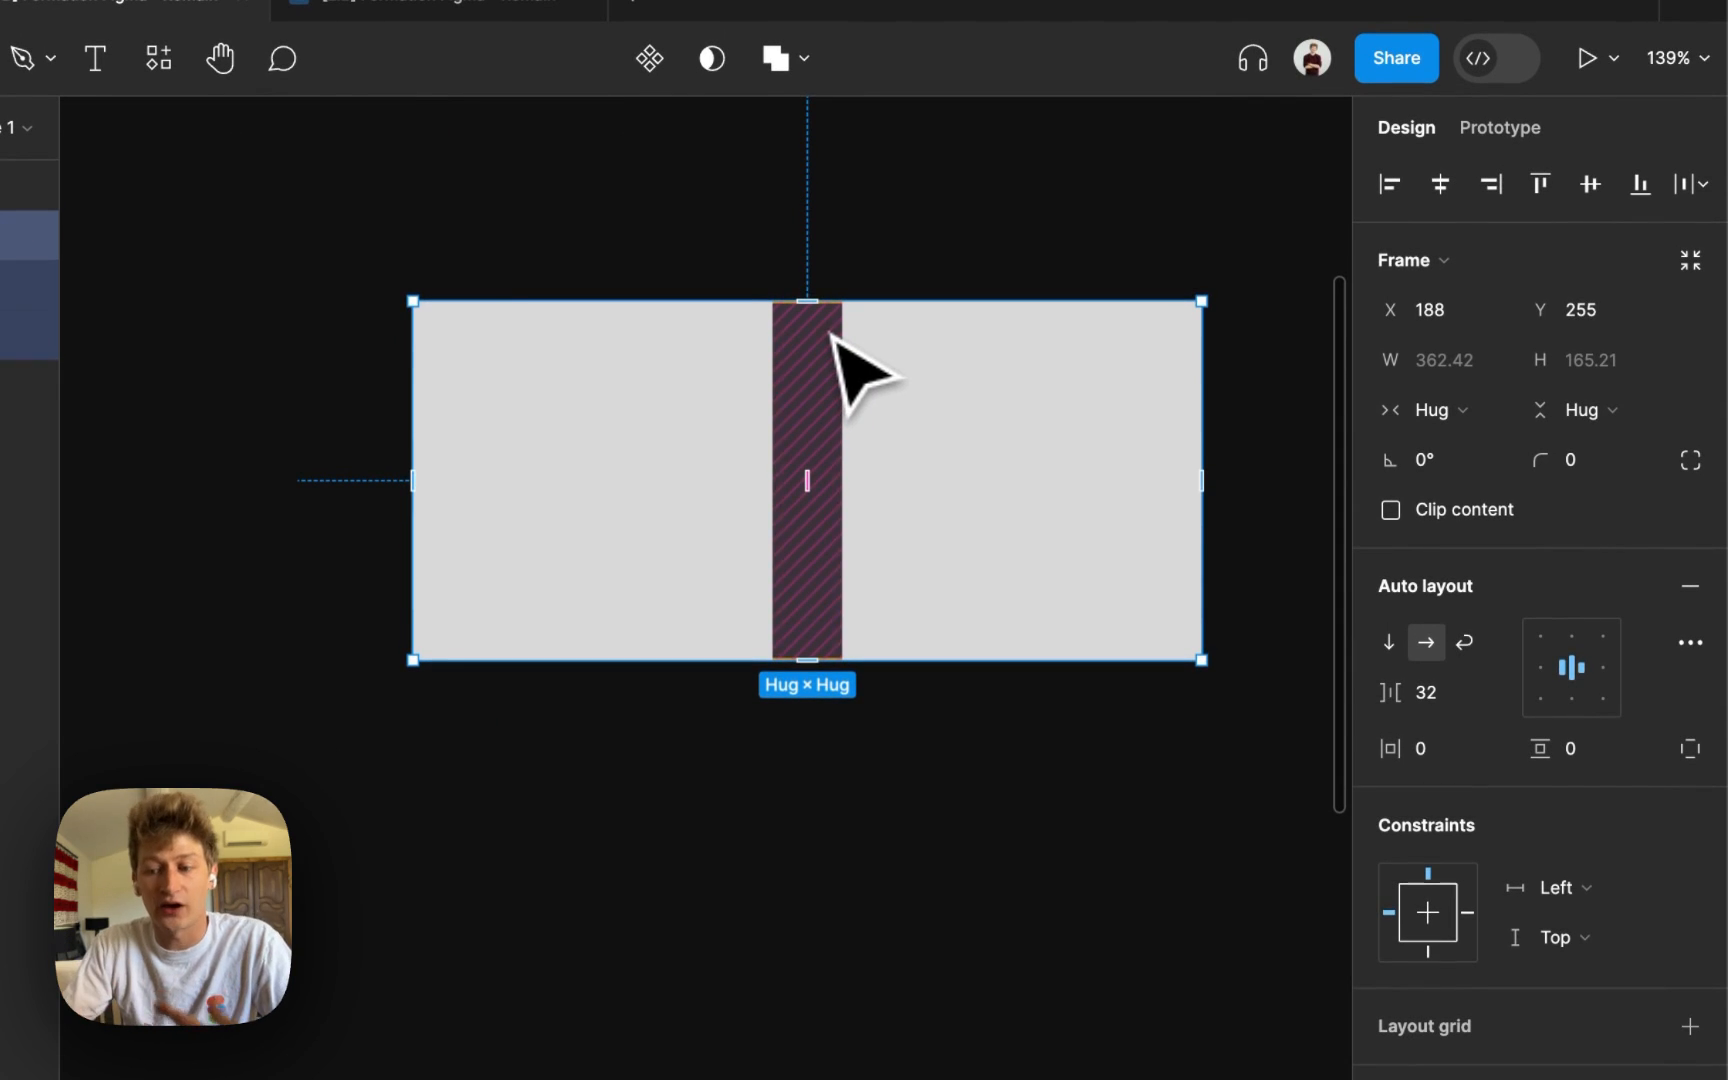
click(1470, 748)
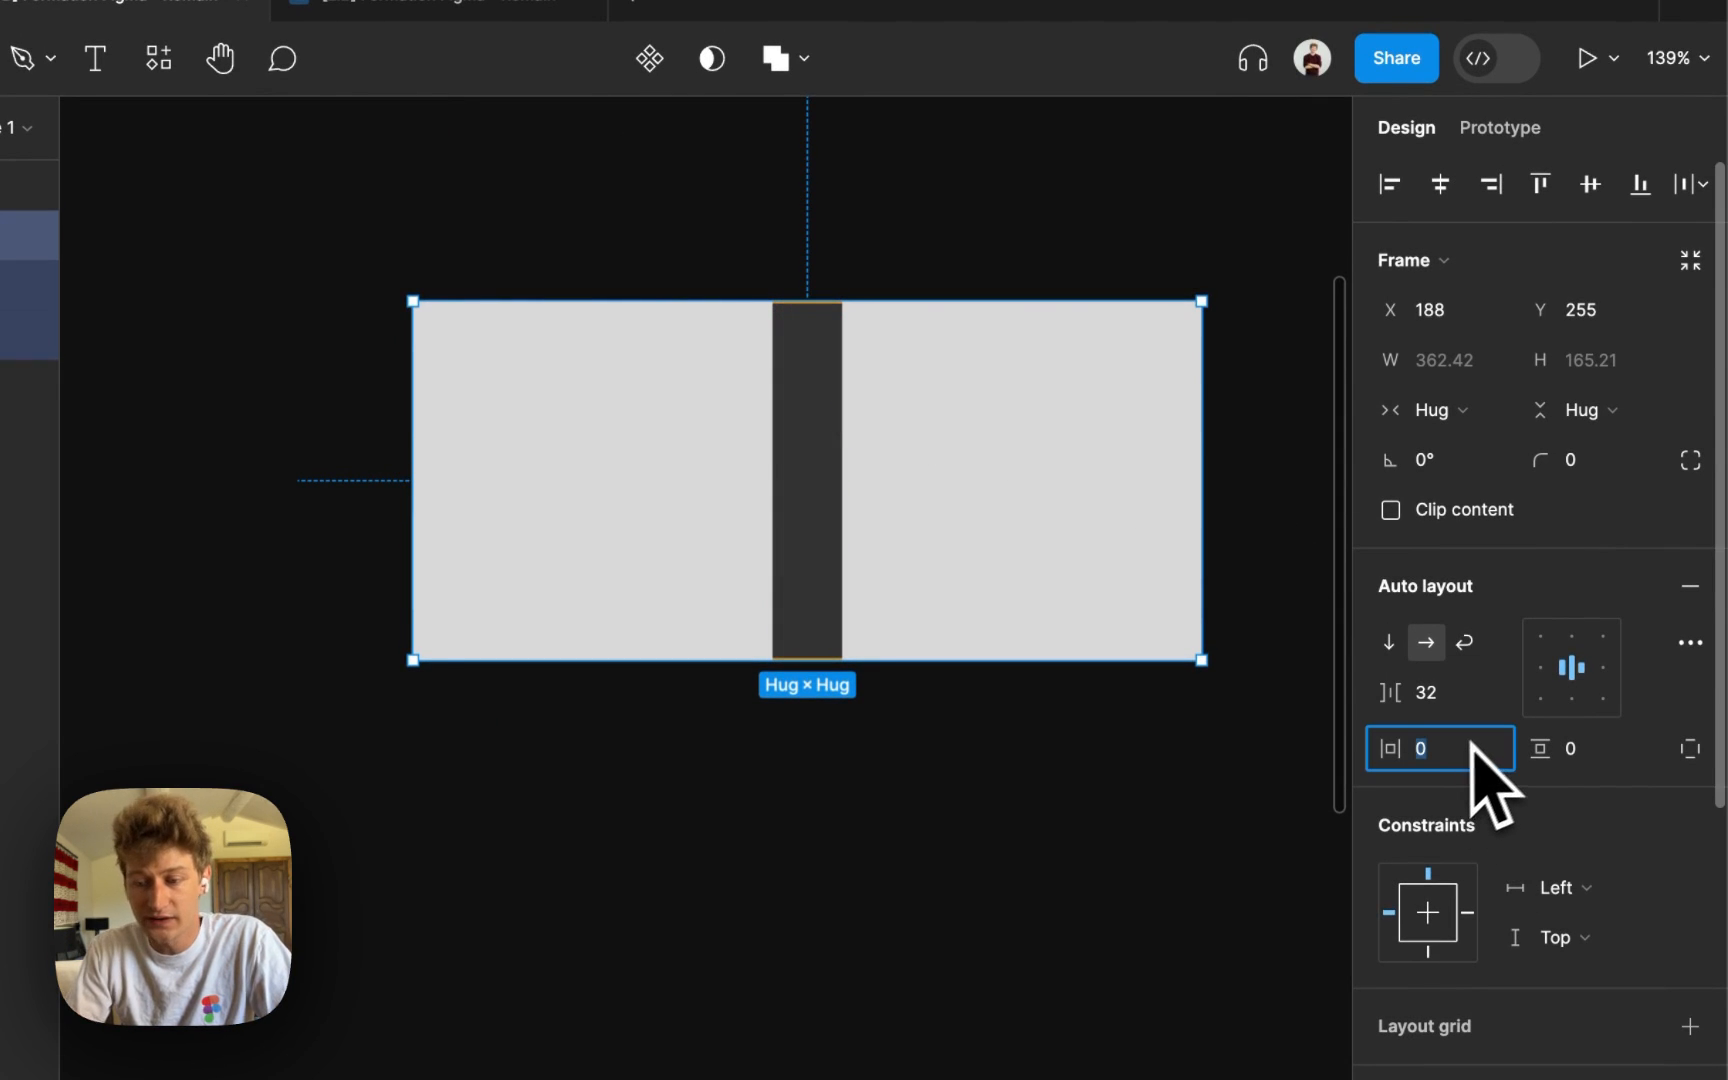
text(16)
key(Tab)
key(Tab)
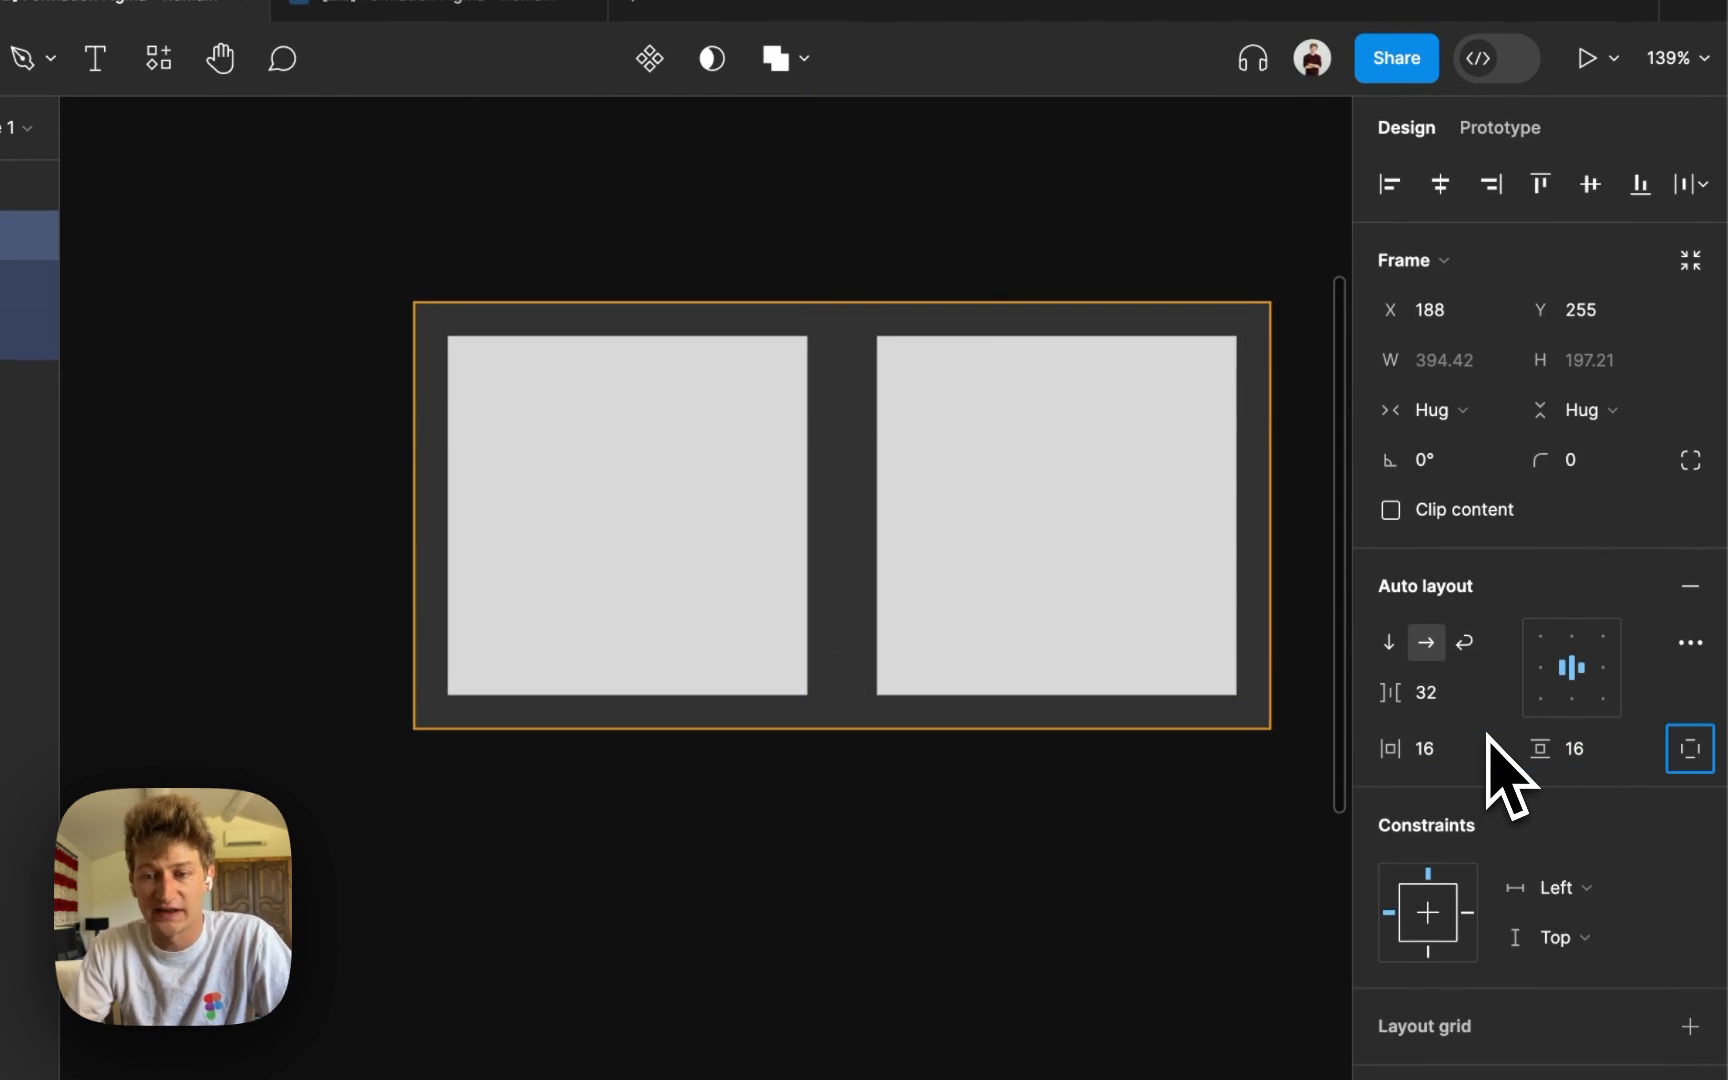
Step: Move the two-square frame to about X 155, Y 235 and show its individual padding values for each side
click(856, 220)
drag(927, 668, 855, 625)
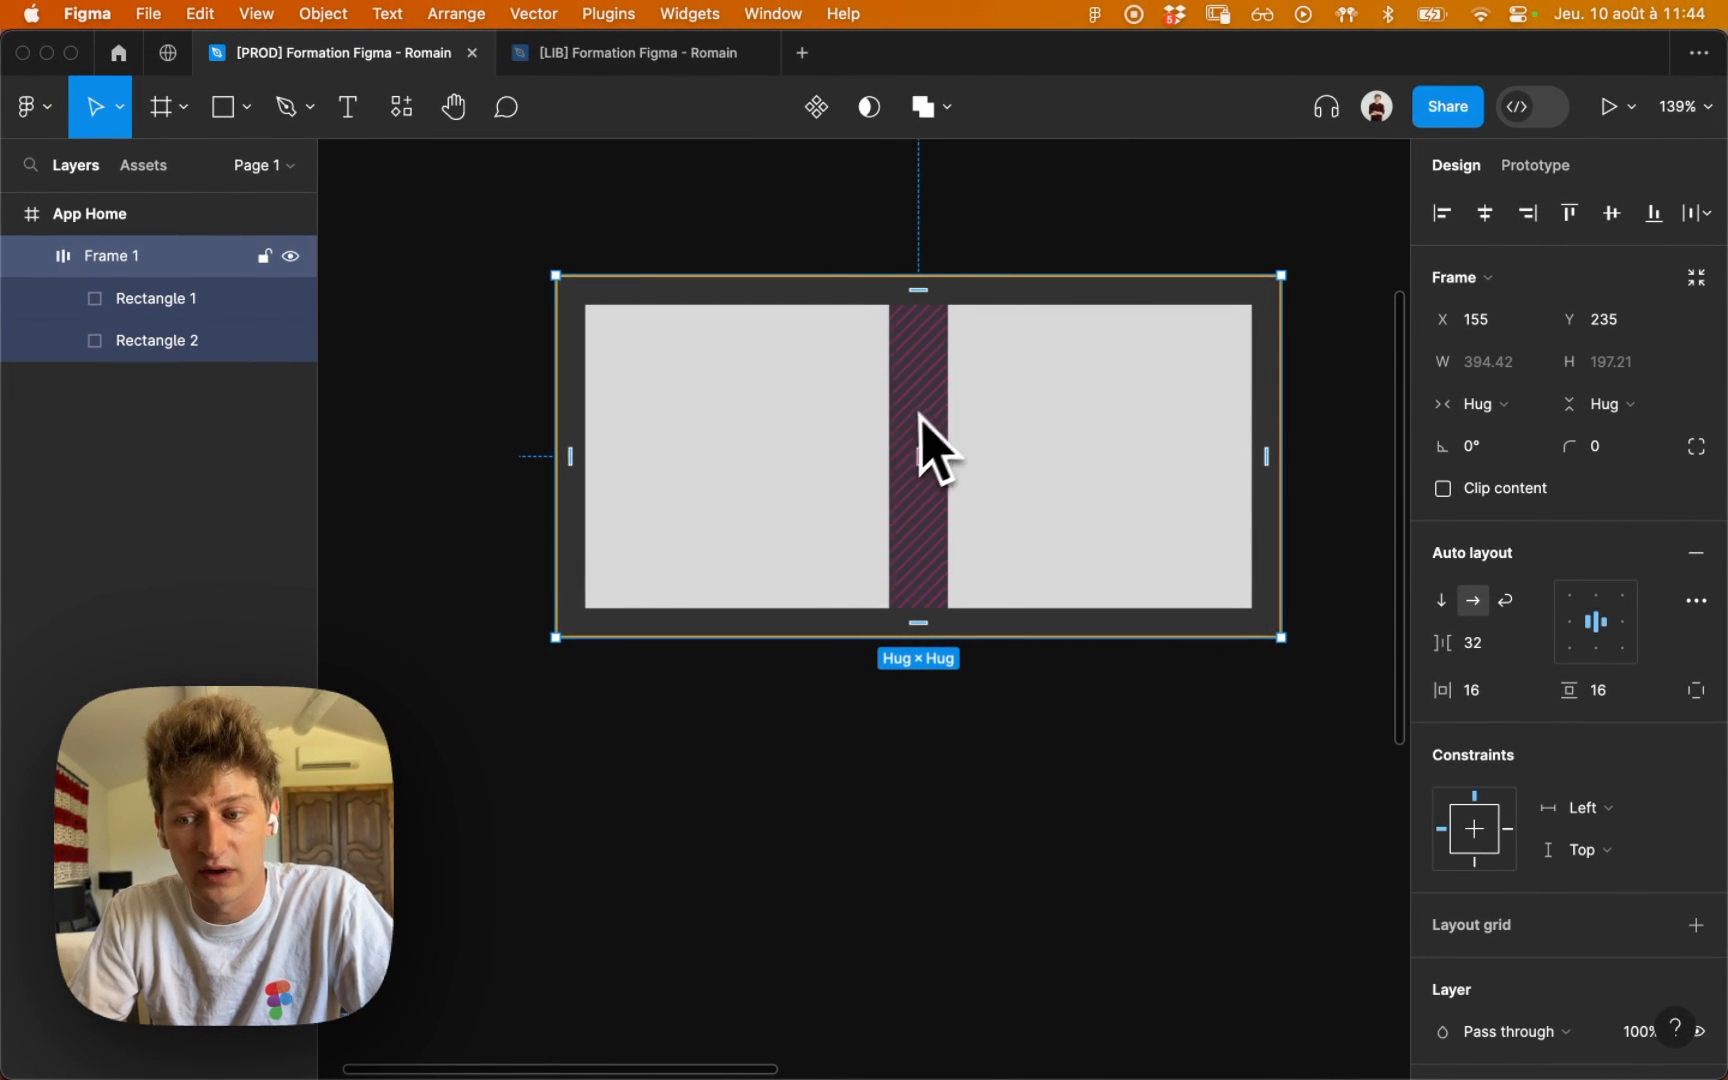
click(1697, 692)
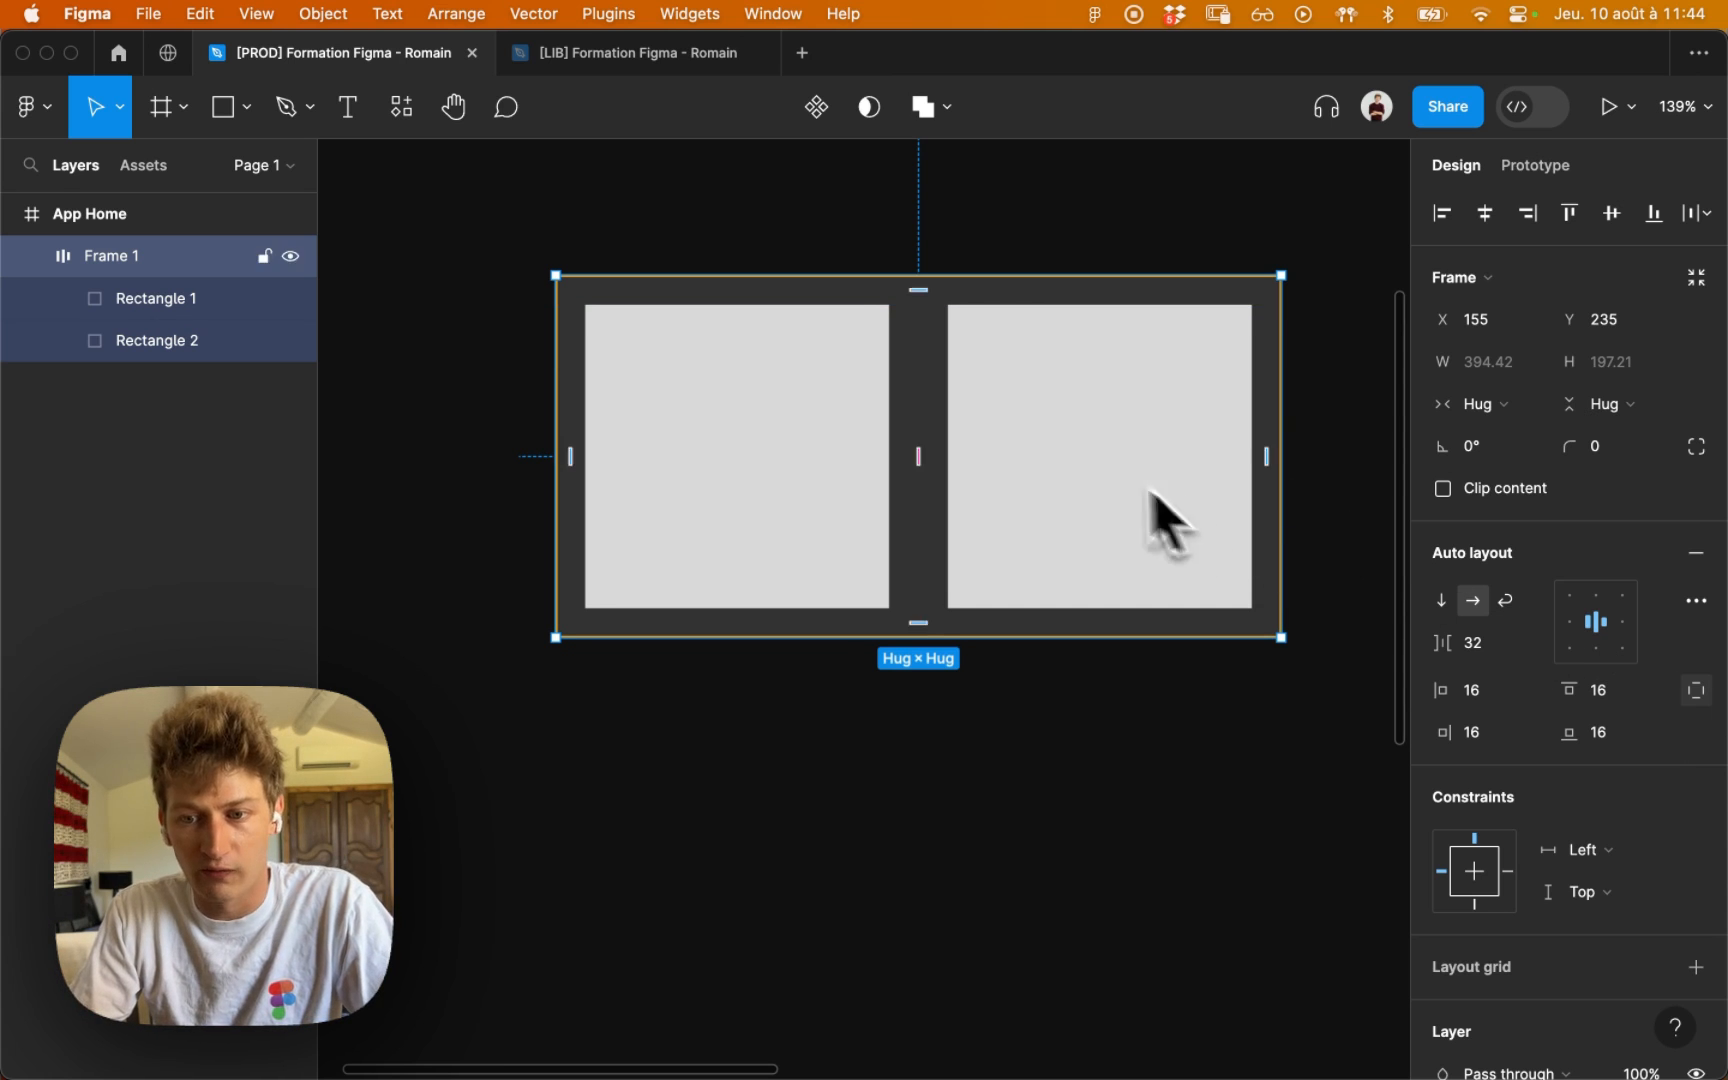
Step: Reposition the two-square frame to about X 111, Y 247 in App Home and deselect it
click(1130, 230)
drag(981, 334, 929, 370)
click(926, 254)
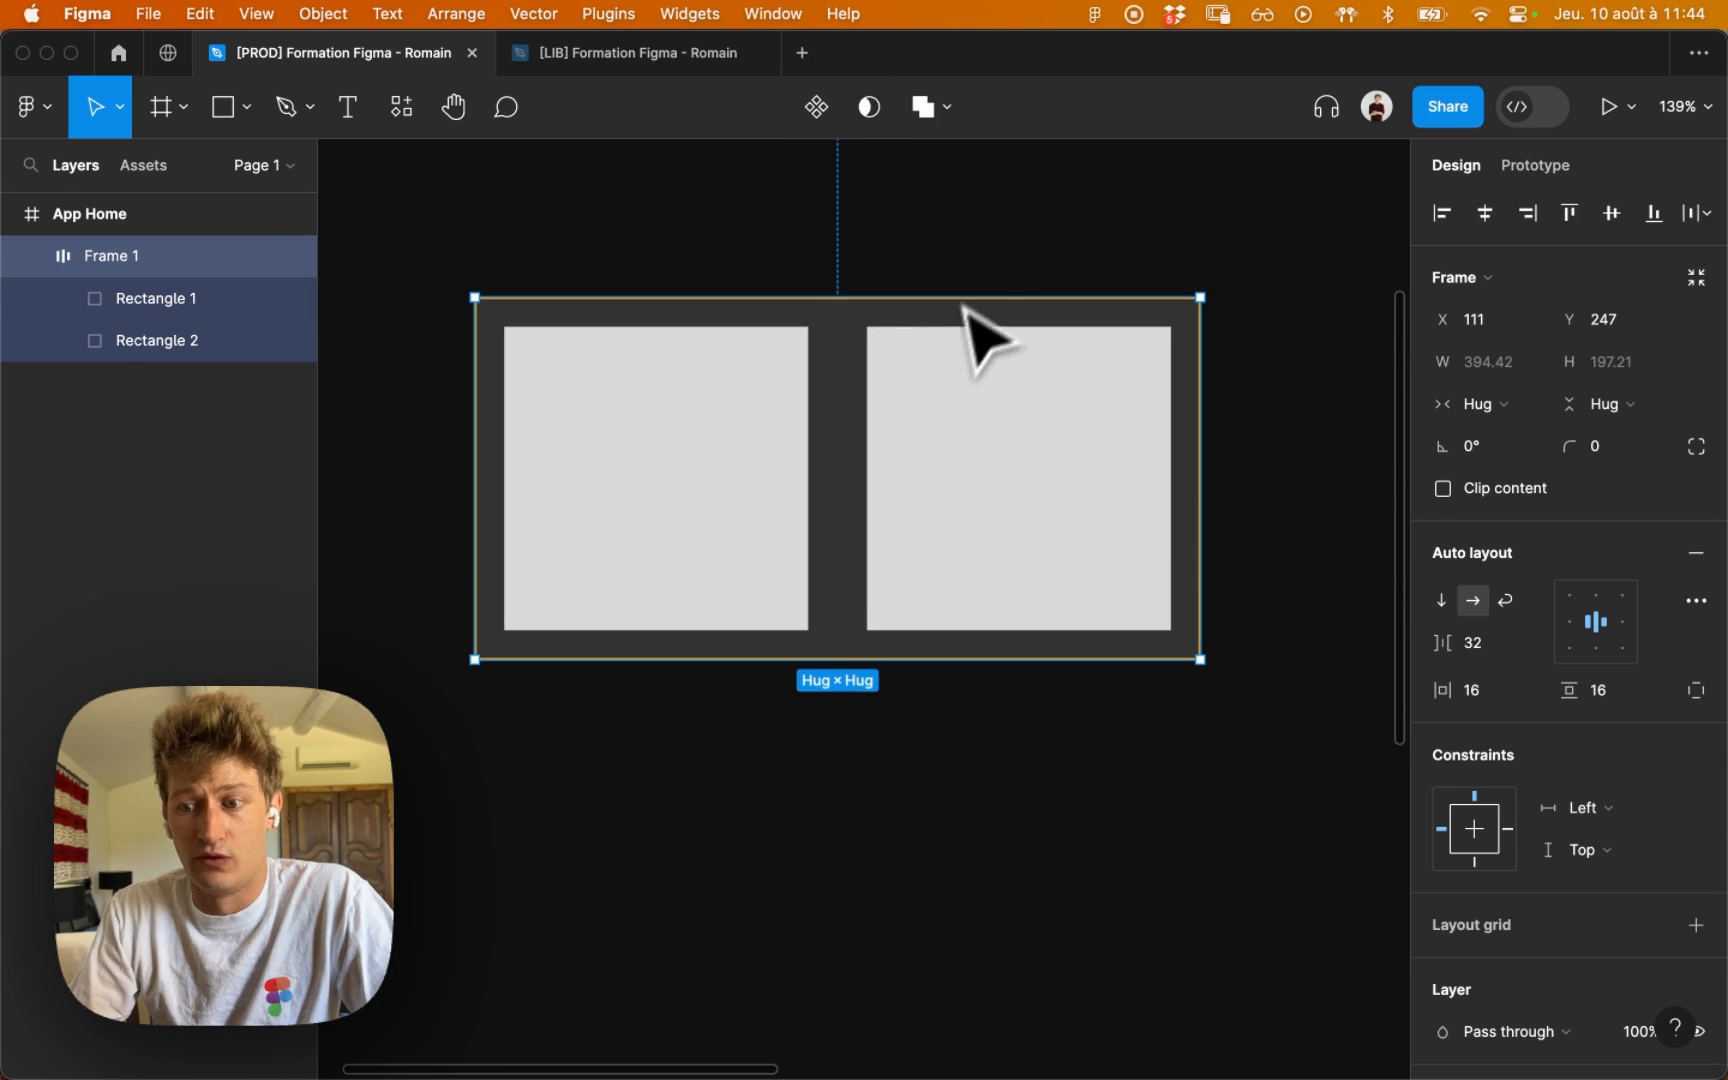
click(960, 237)
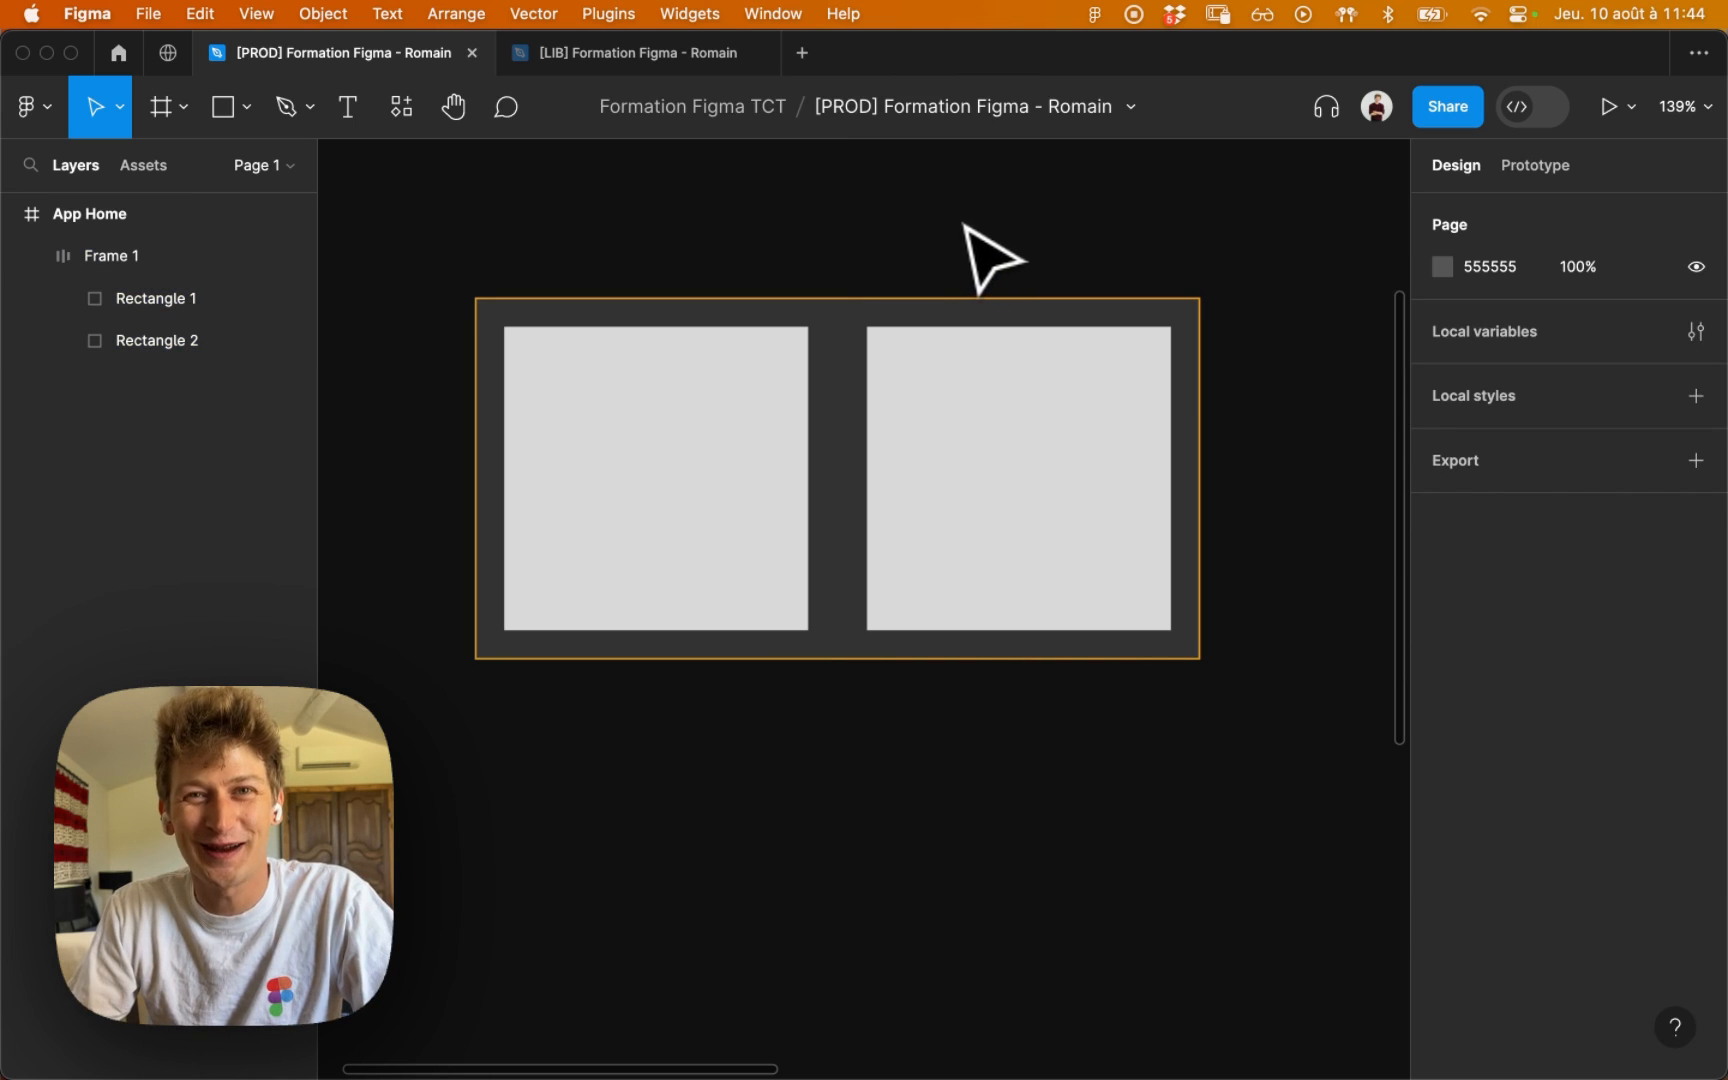